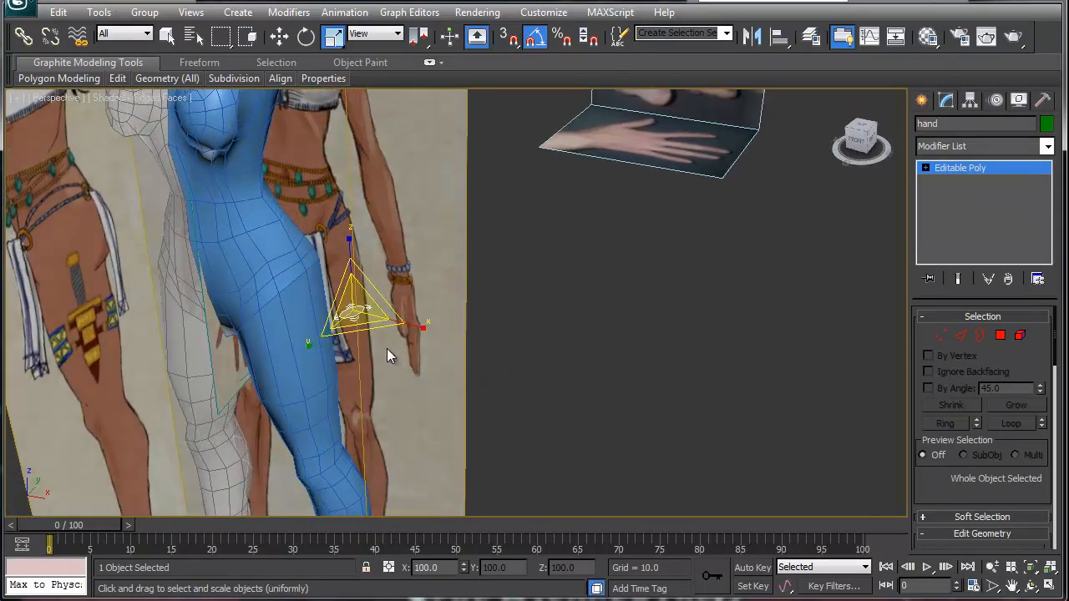
- Rotate the flat hand polygon about Y to about -80 degrees and move it beside the hand reference images
key(e)
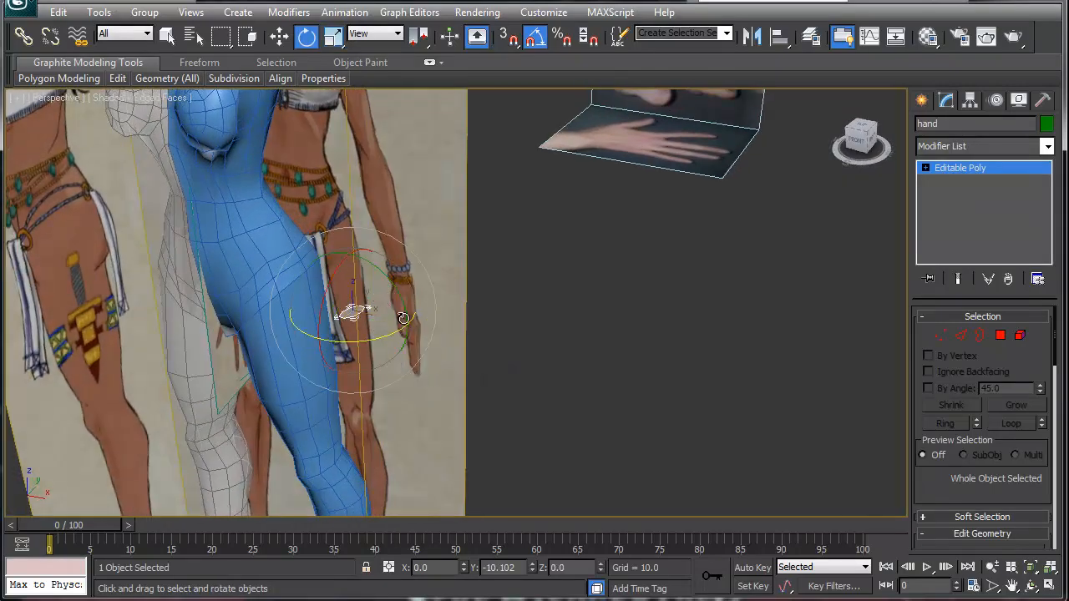
drag(409, 309, 606, 124)
key(w)
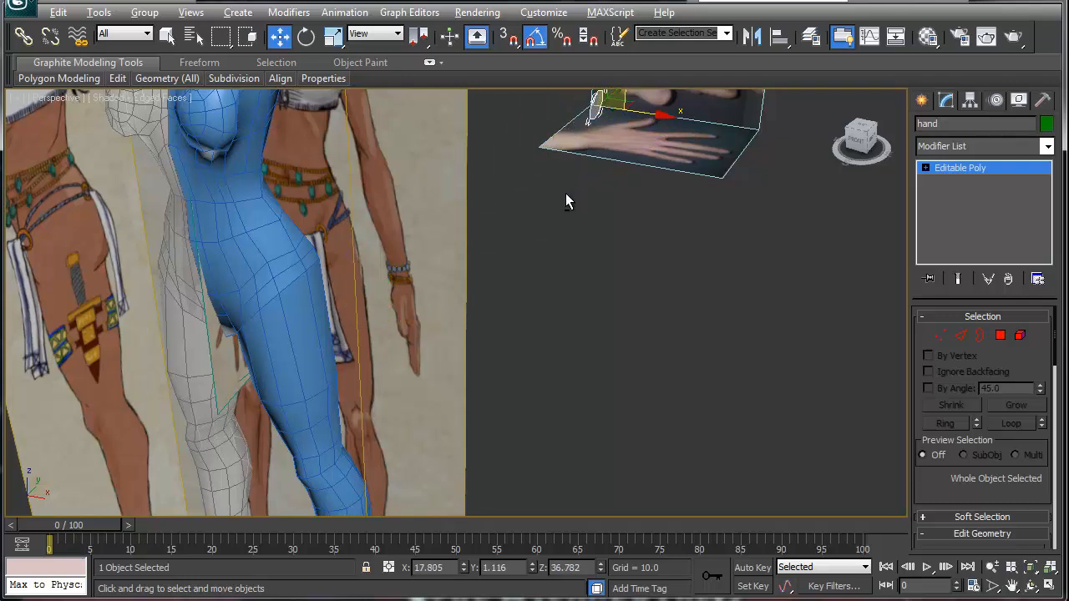
- Straighten the hand polygon to vertical by rotating it about Y to about -90 degrees
key(alt)
click(926, 168)
click(926, 168)
key(z)
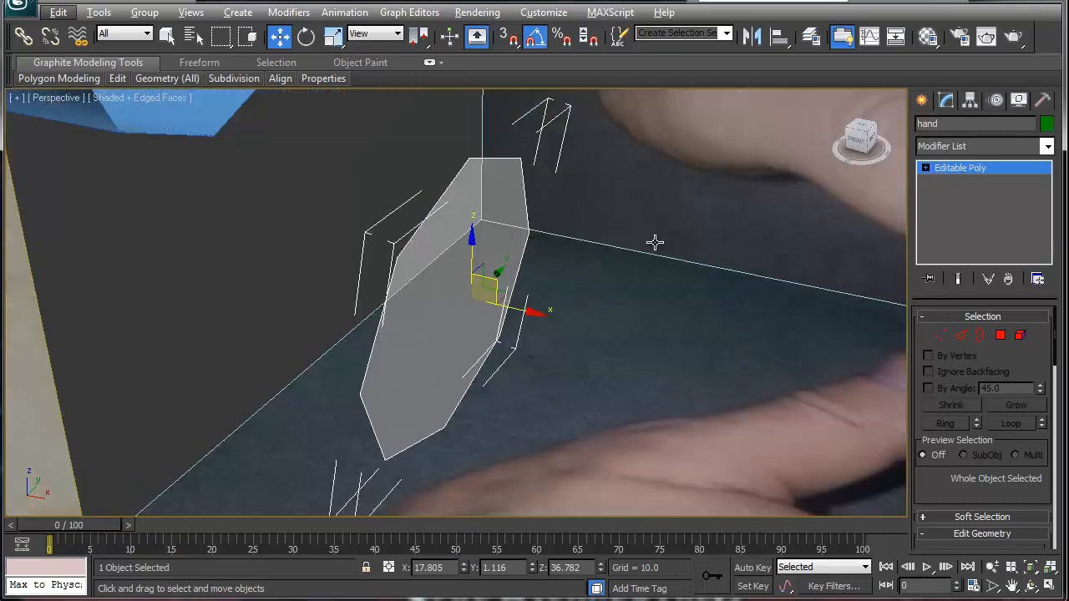
scroll(563, 303, down, 5)
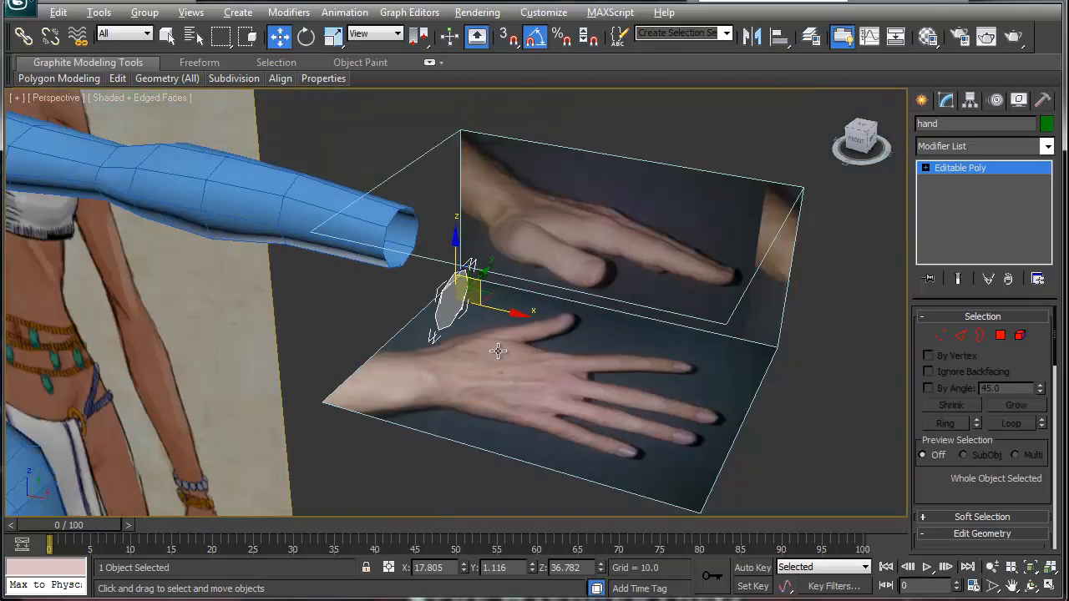
alt+middle_drag(499, 351, 529, 301)
key(e)
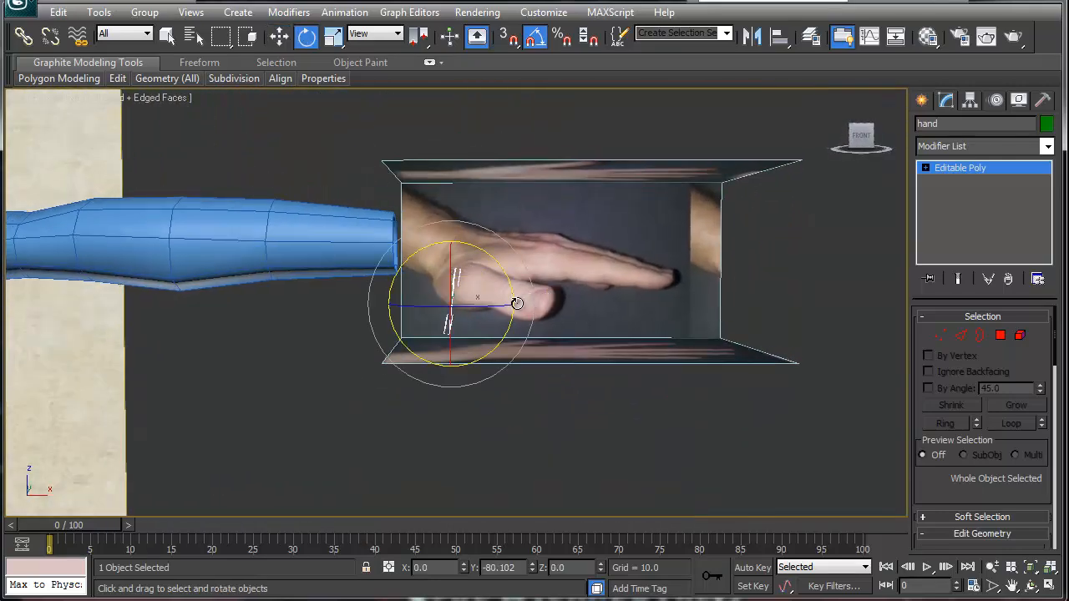
click(511, 279)
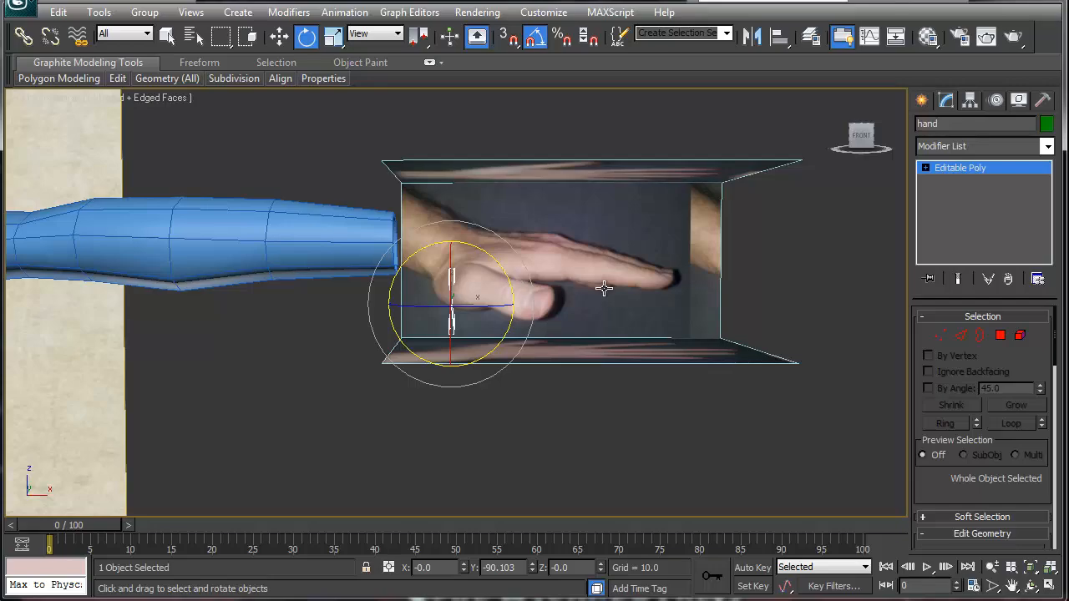
alt+middle_drag(614, 288, 583, 435)
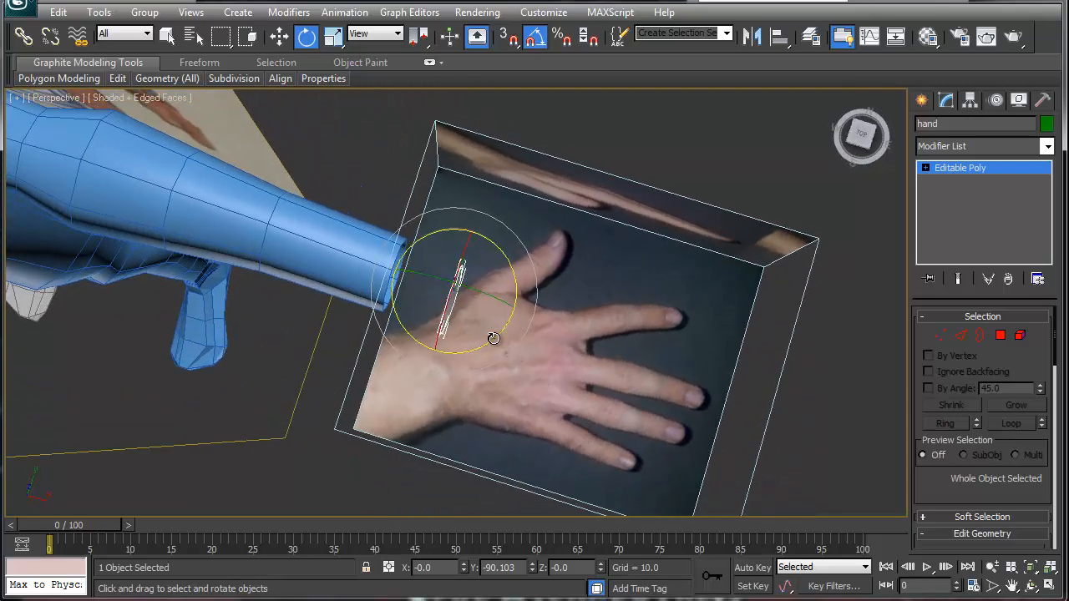
drag(497, 337, 522, 326)
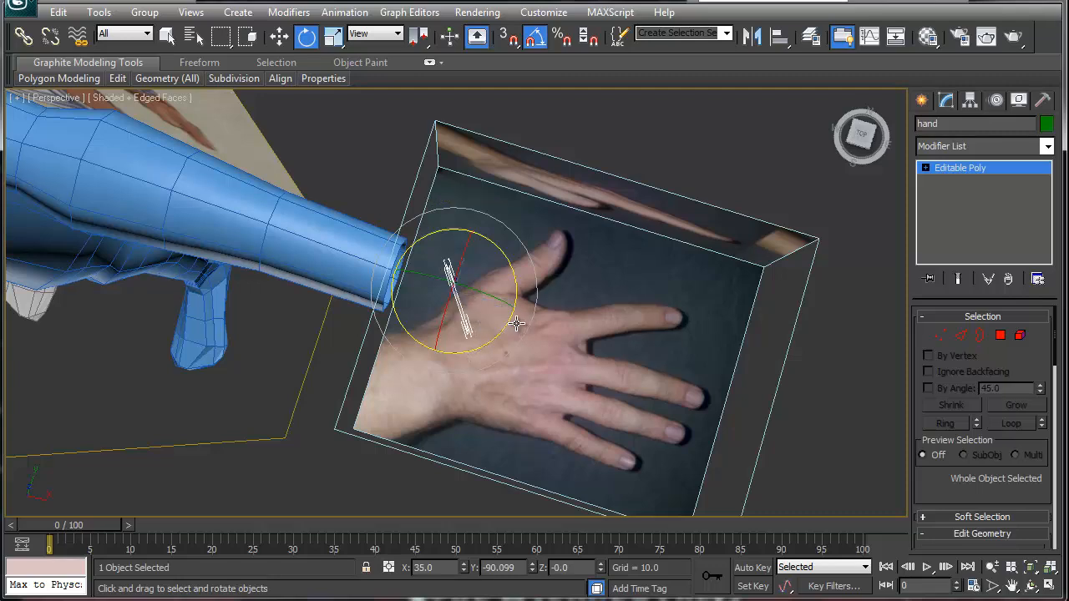
key(ctrl+z)
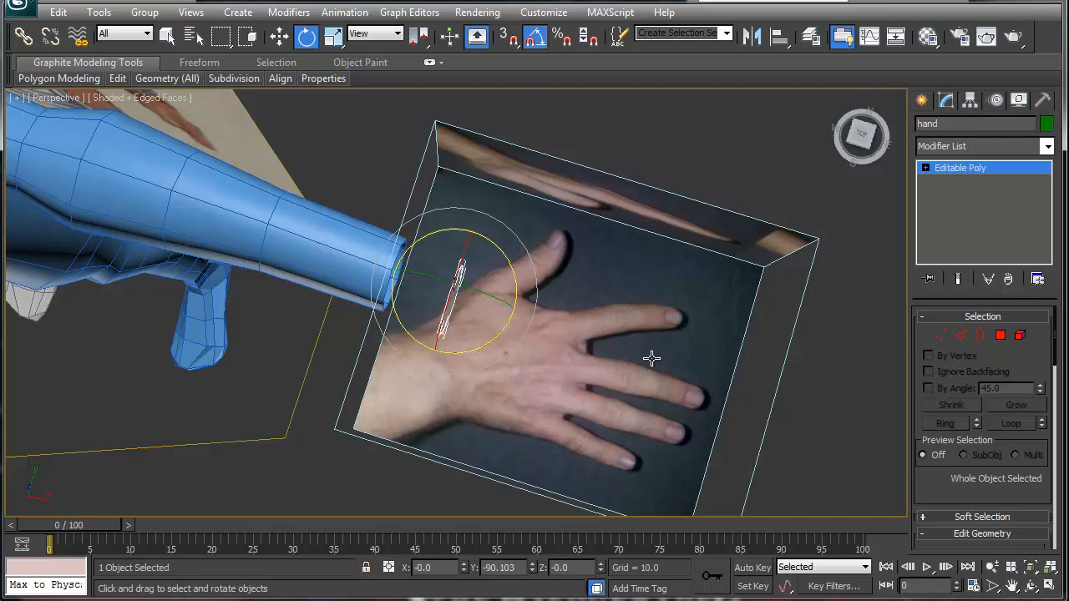
key(1)
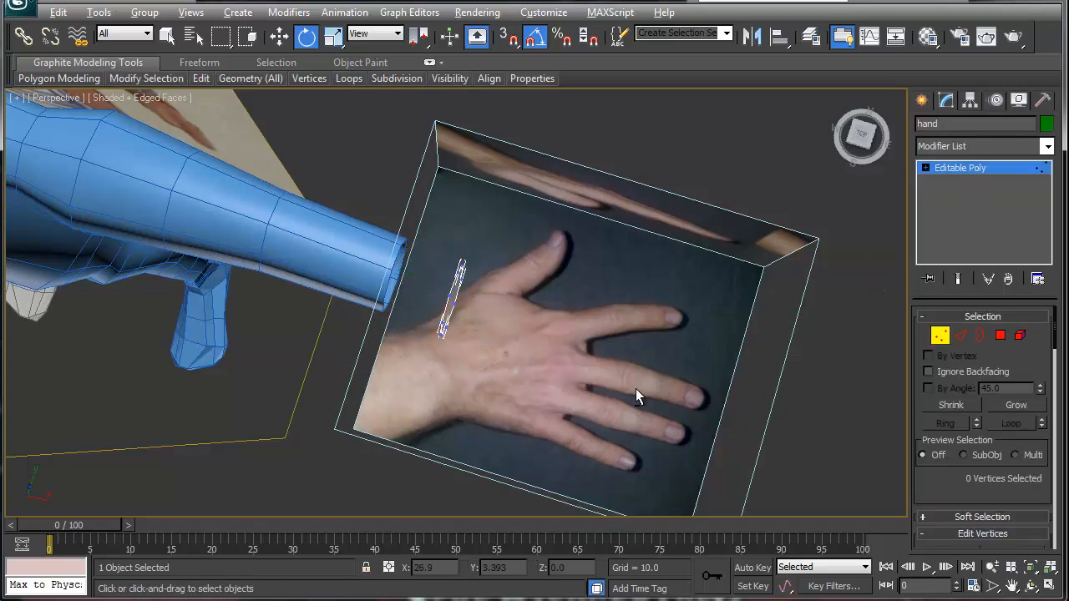
alt+middle_drag(636, 388, 613, 390)
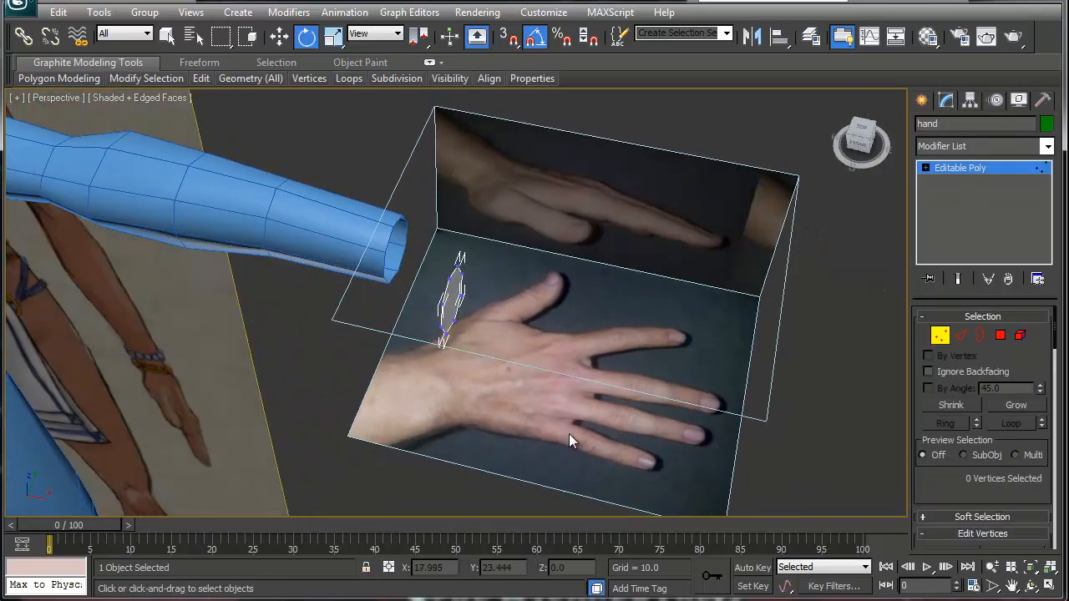
click(970, 167)
- Rotate the lower hand reference plane about Z to -30 degrees so the pictured wrist lines up with the forearm
click(571, 382)
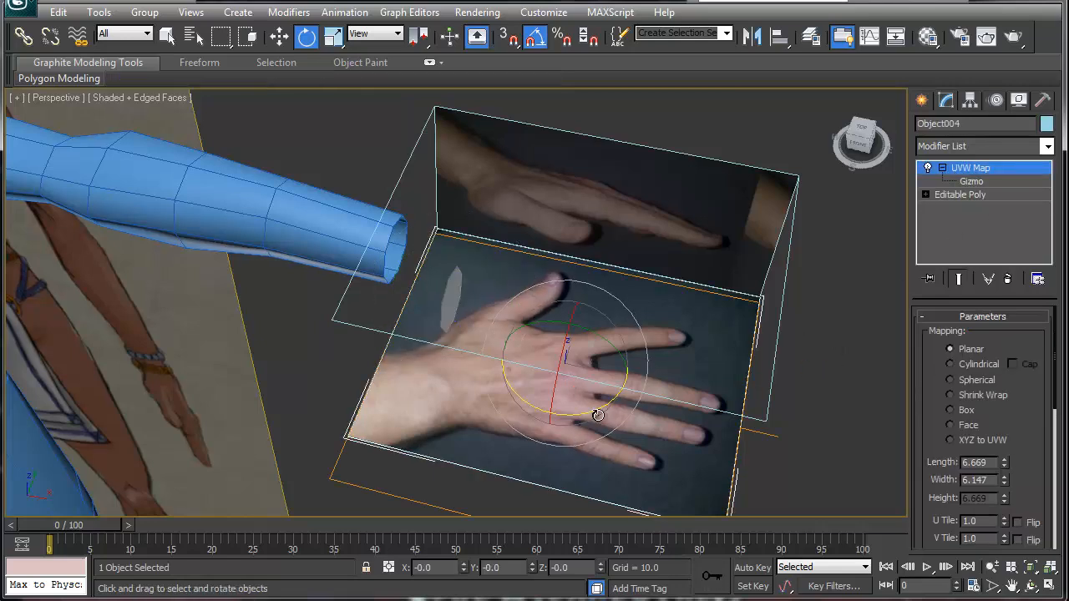
drag(590, 411, 581, 409)
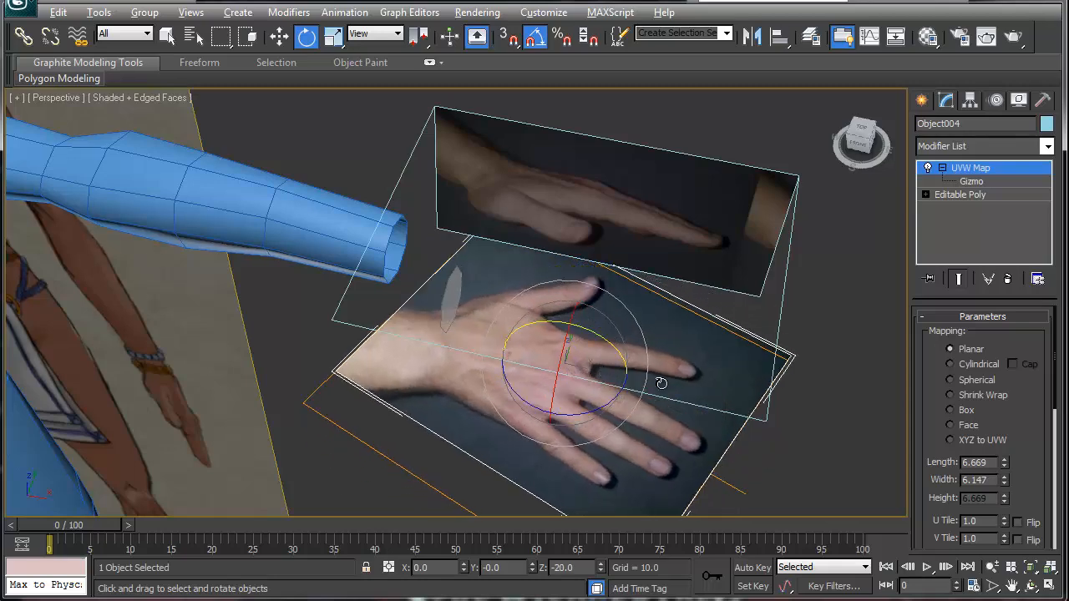
alt+middle_drag(660, 383, 615, 330)
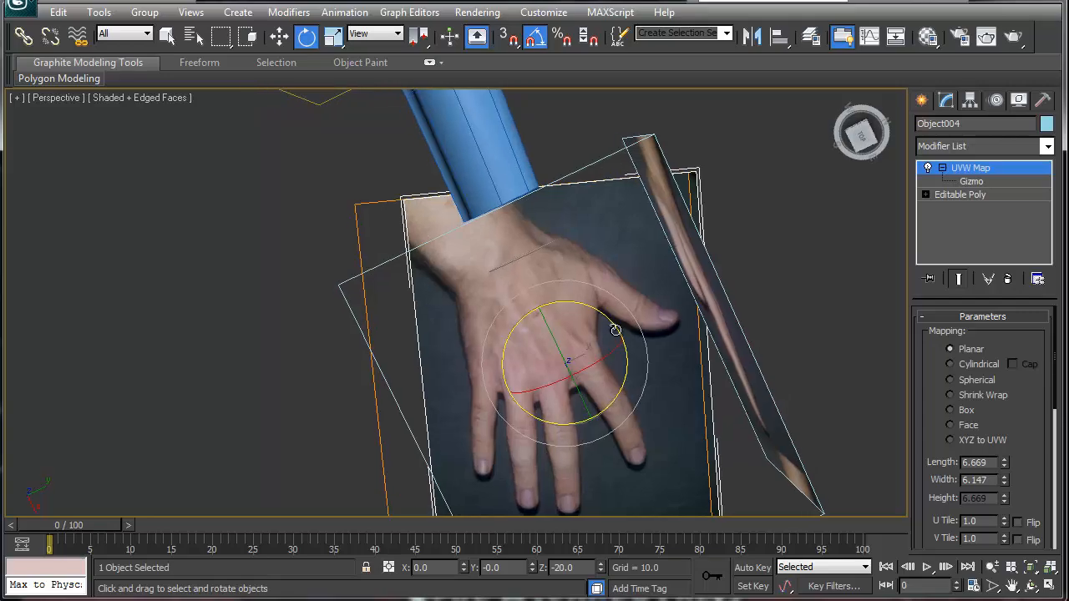
drag(614, 329, 621, 337)
alt+middle_drag(565, 387, 620, 279)
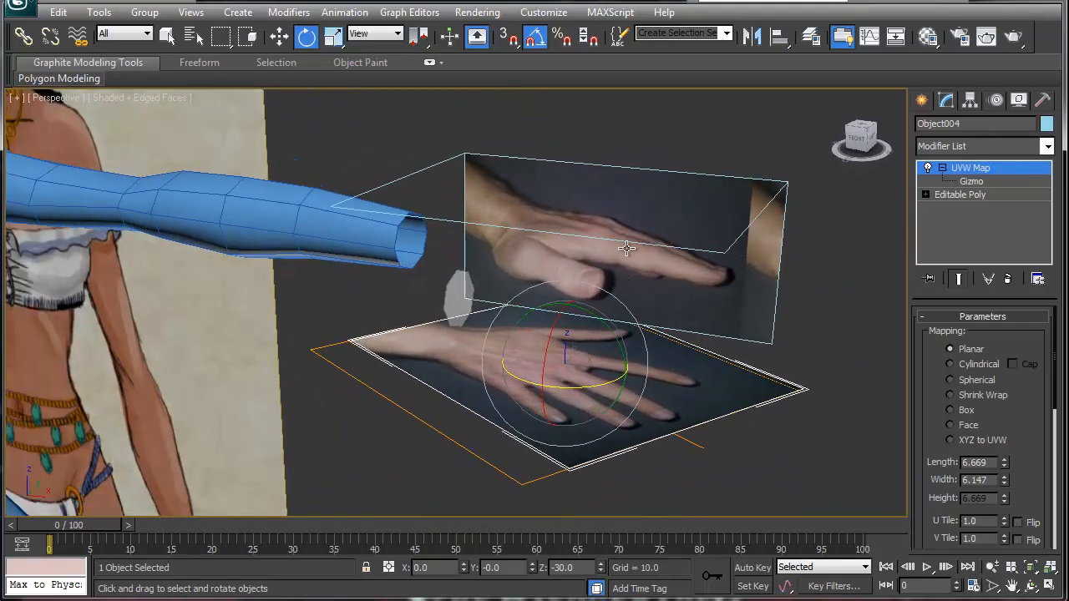
click(465, 297)
click(596, 281)
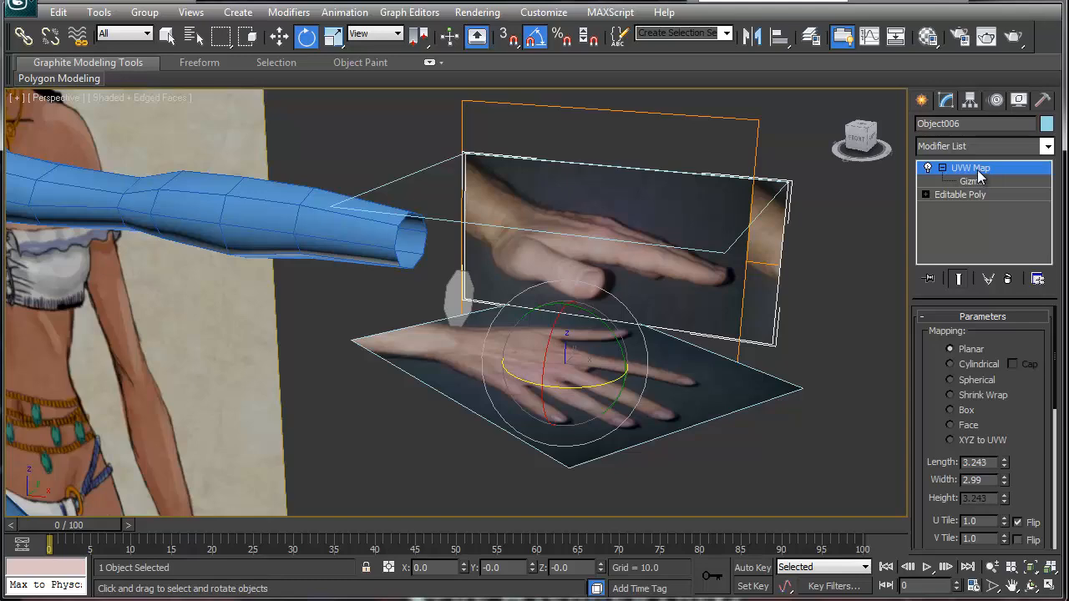
alt+middle_drag(720, 322, 658, 125)
ctrl+click(659, 124)
alt+middle_drag(682, 236, 612, 241)
drag(613, 230, 594, 245)
right_click(593, 244)
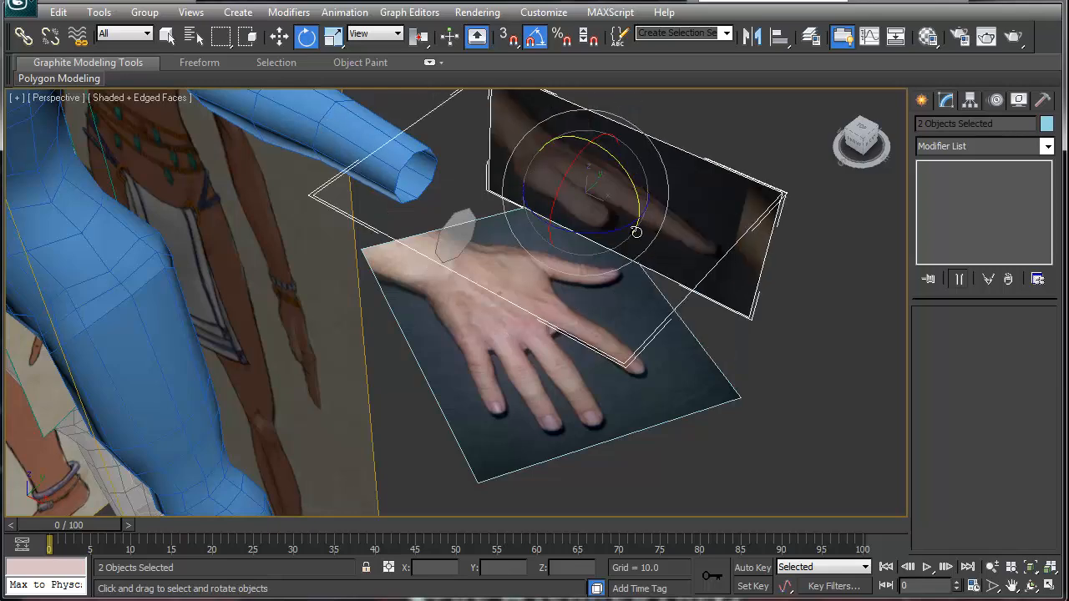
- Rotate the side-view and upper palm-view reference planes -30 degrees about Z to match the lower hand plane
click(747, 262)
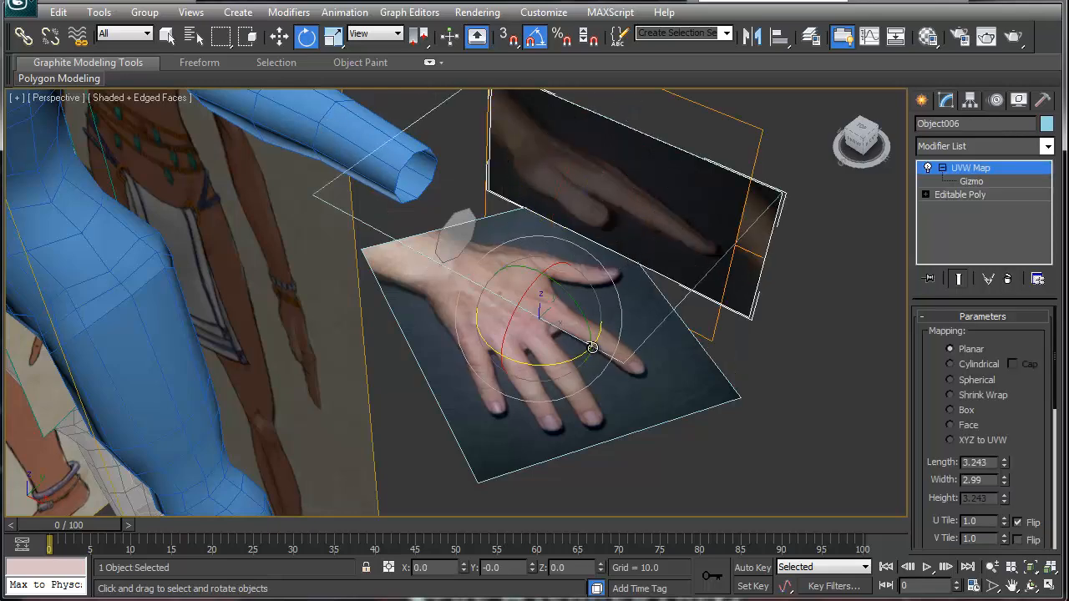
drag(571, 359, 548, 362)
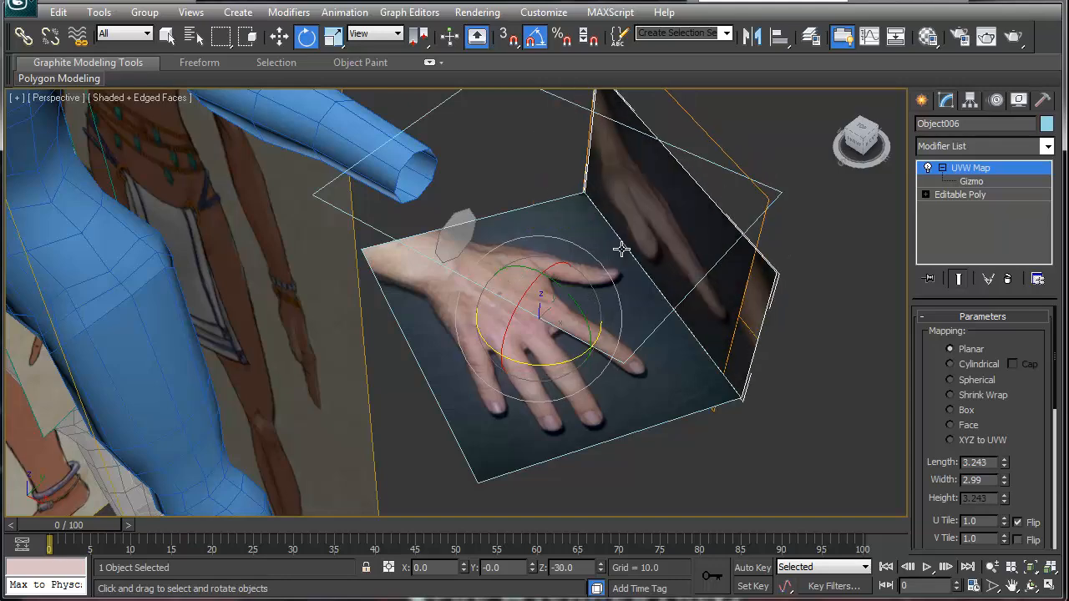
click(783, 198)
alt+middle_drag(629, 335, 613, 210)
click(614, 231)
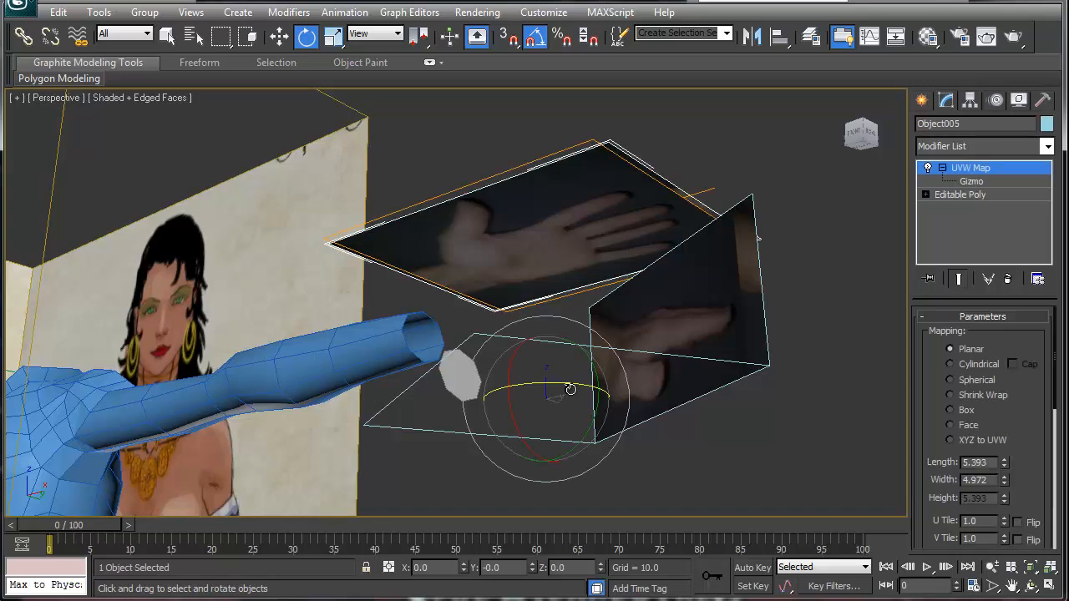
drag(567, 387, 565, 257)
alt+middle_drag(564, 257, 612, 402)
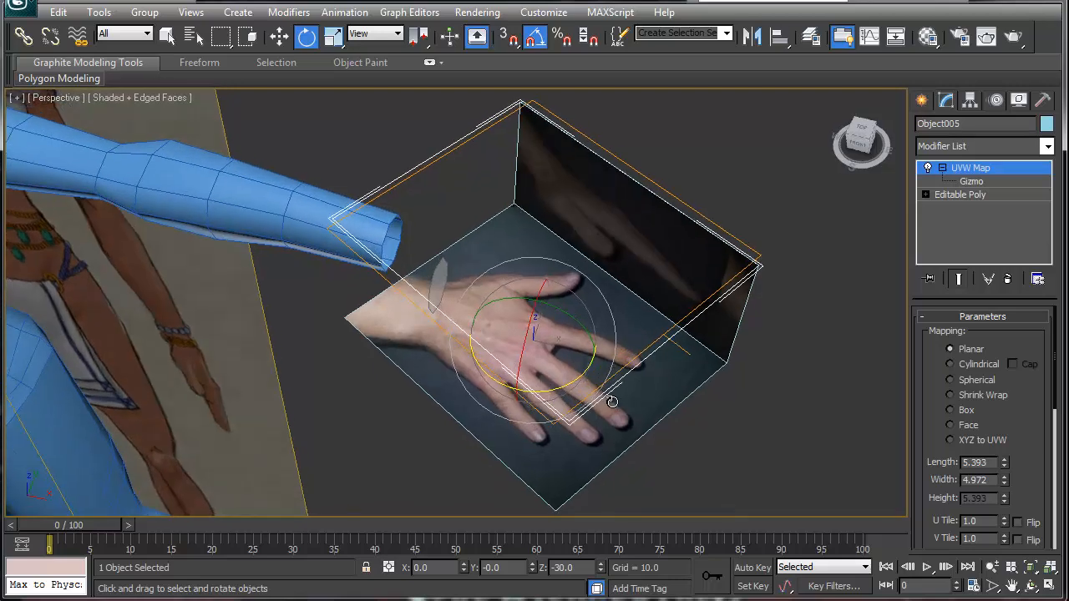
- Extrude the hand object's single polygon from the wrist to the base of the fingers to form the palm
click(447, 282)
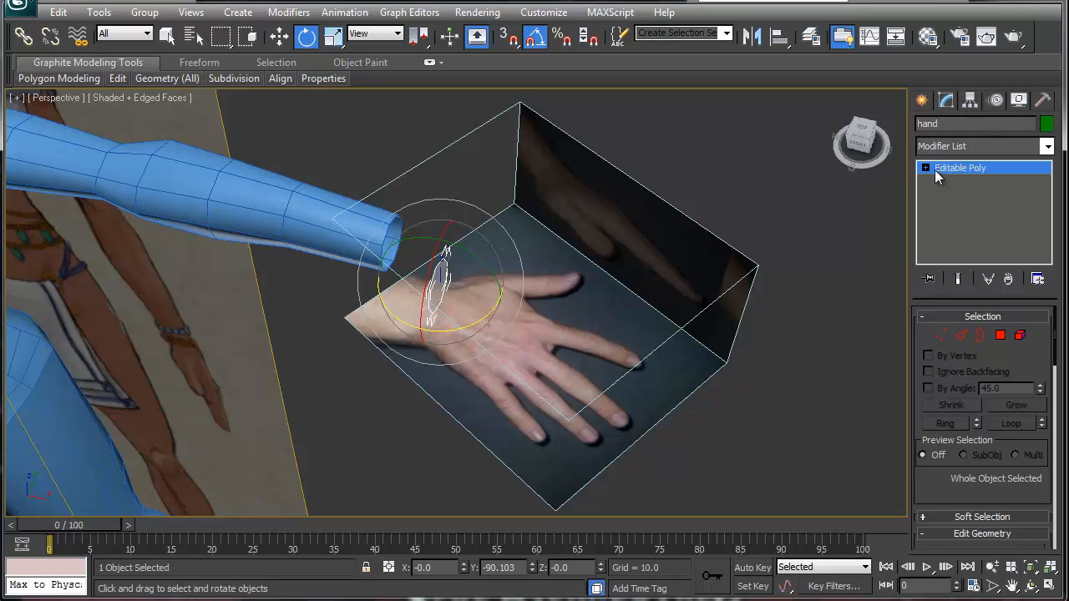
click(1000, 336)
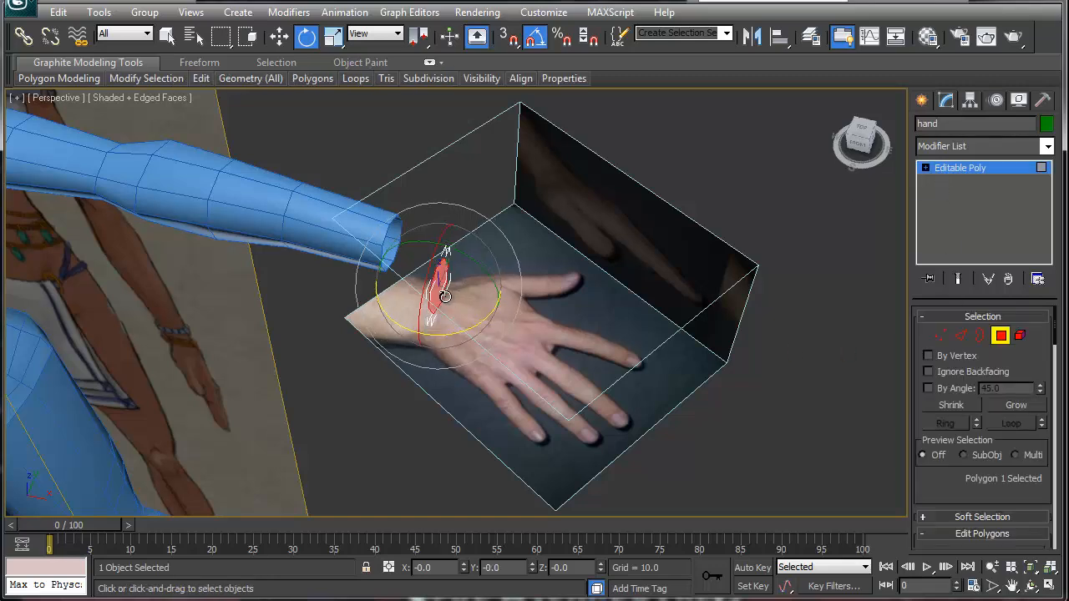
key(r)
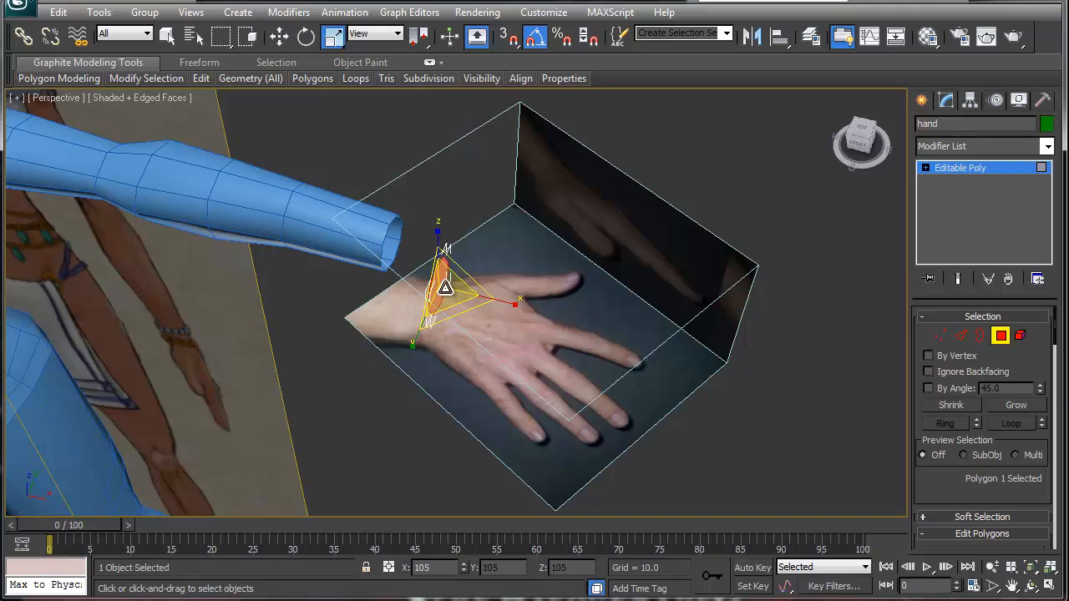
alt+middle_drag(535, 258, 475, 278)
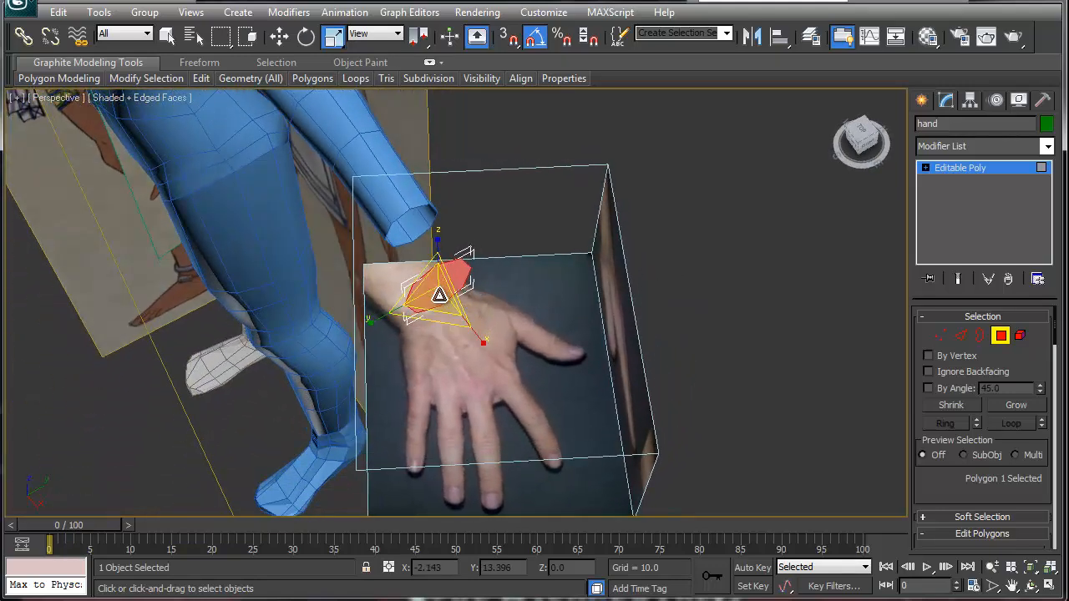
right_click(439, 294)
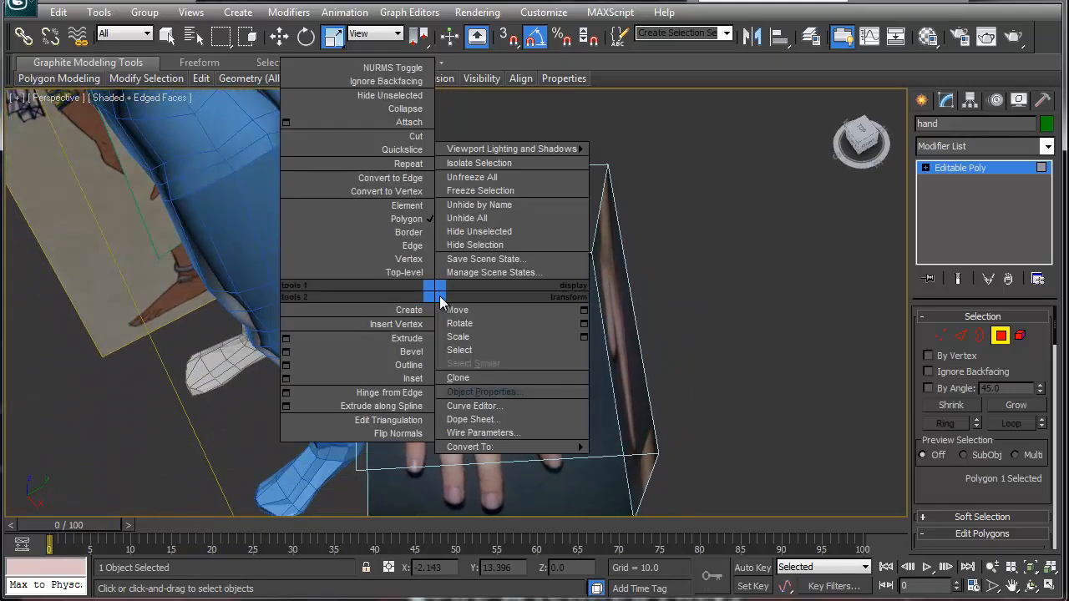
click(405, 339)
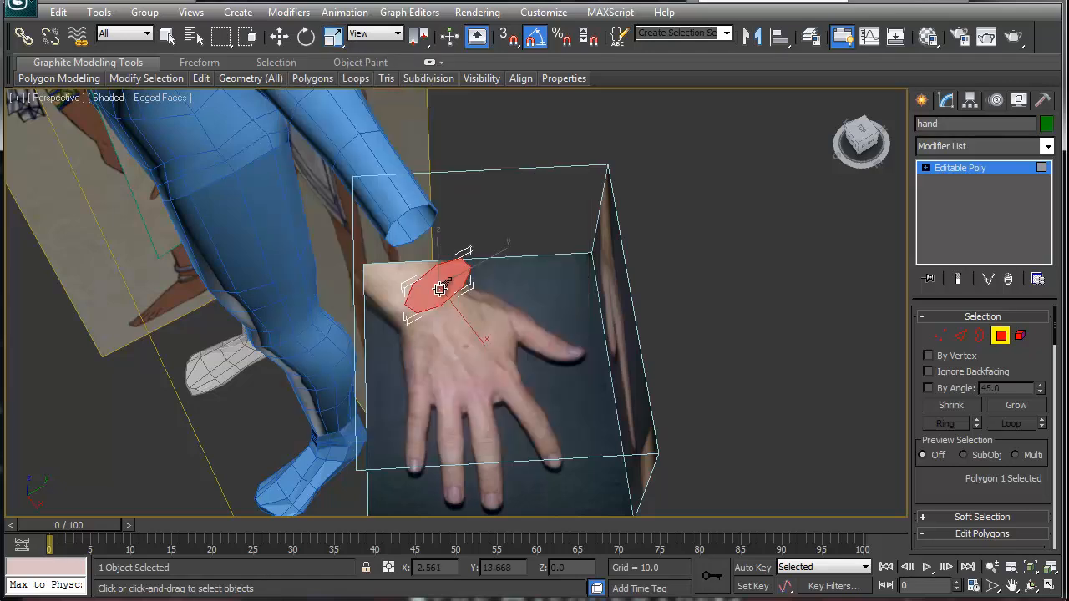
drag(436, 294, 443, 281)
- Rotate the palm's end polygon to follow the slant of the finger bases and widen it along Y to fit the reference
alt+middle_drag(497, 324, 545, 398)
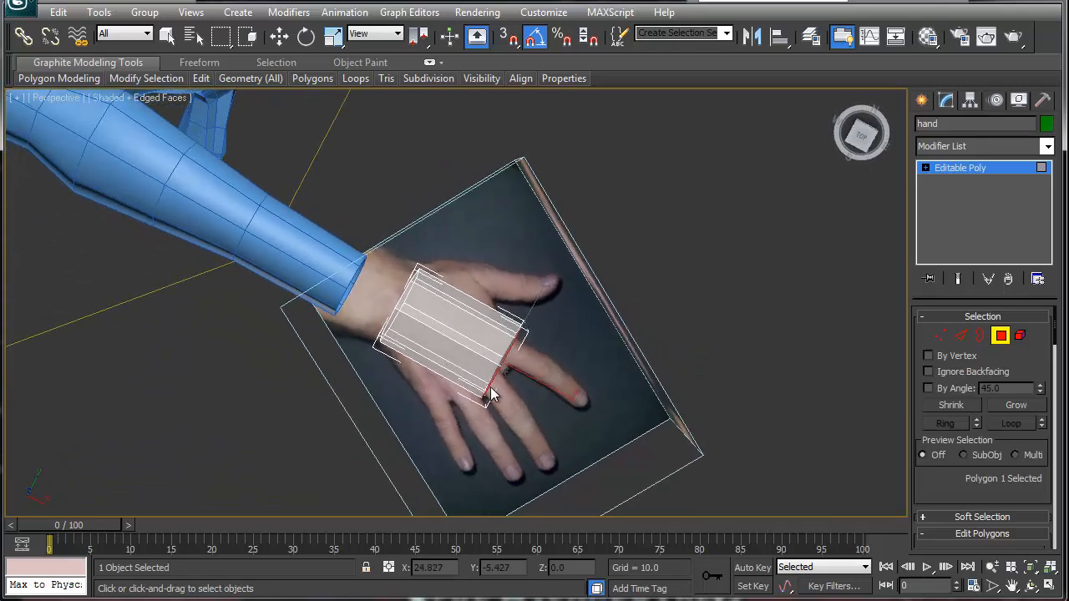
key(w)
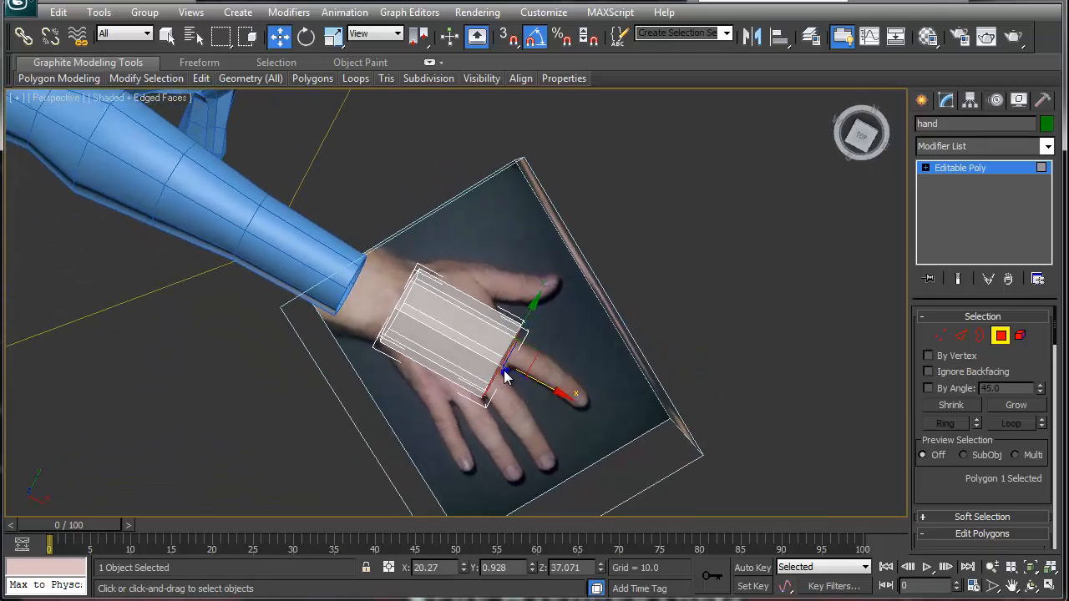
key(e)
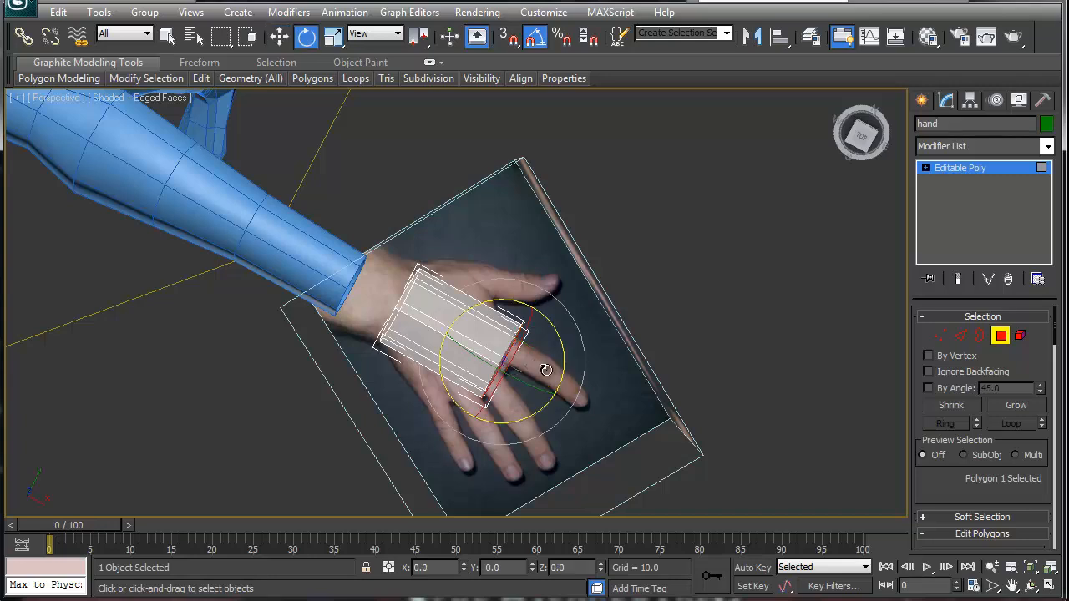
drag(561, 346, 513, 368)
key(w)
key(e)
key(r)
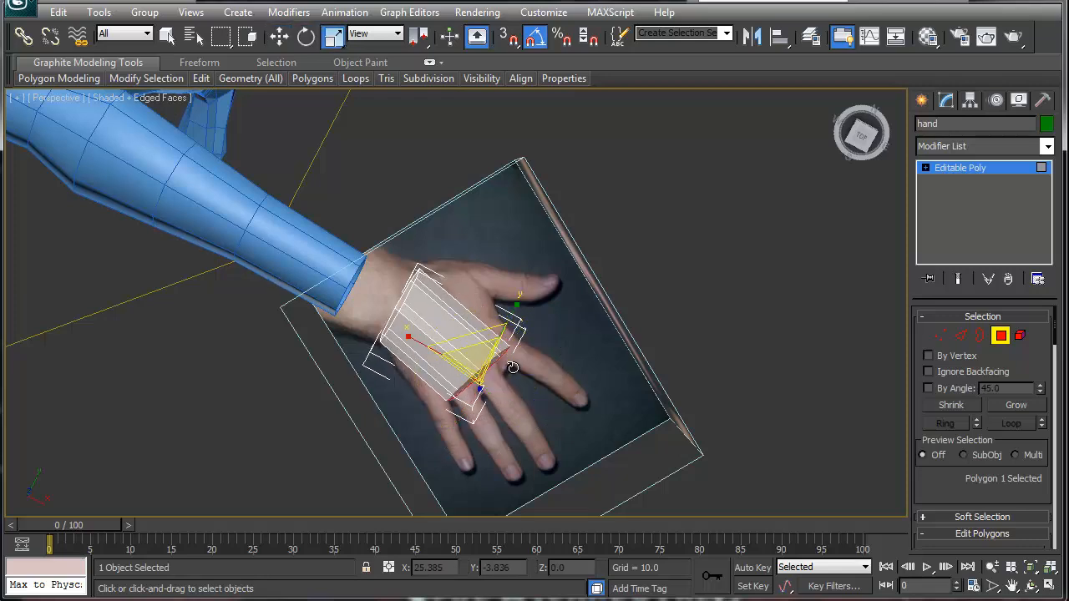
drag(513, 310, 528, 297)
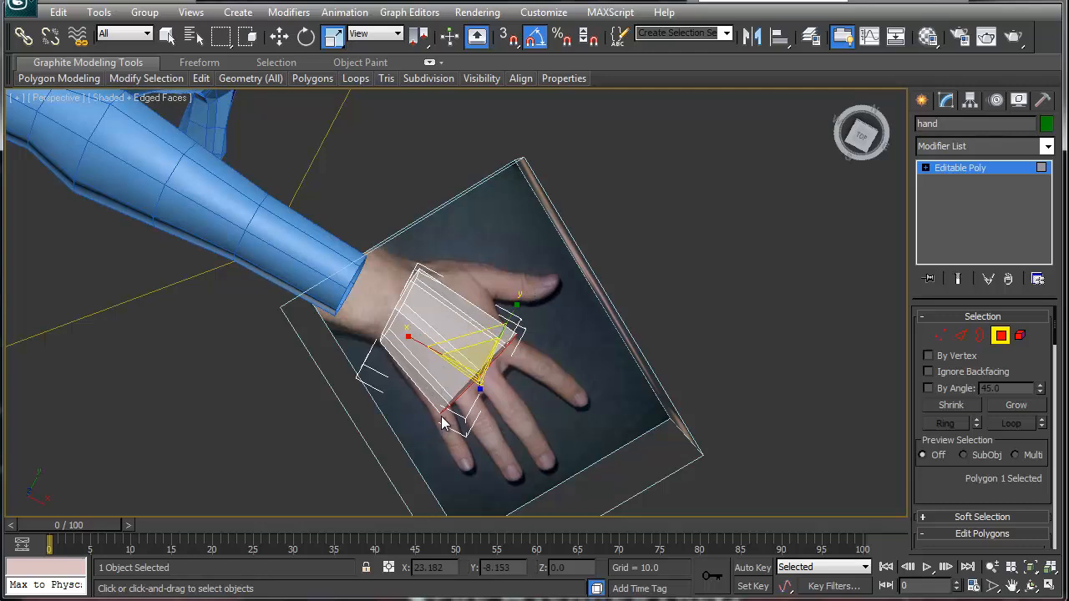
- Move the vertices at the finger end of the palm to follow the knuckle line of the reference hand
key(1)
drag(425, 395, 543, 326)
key(w)
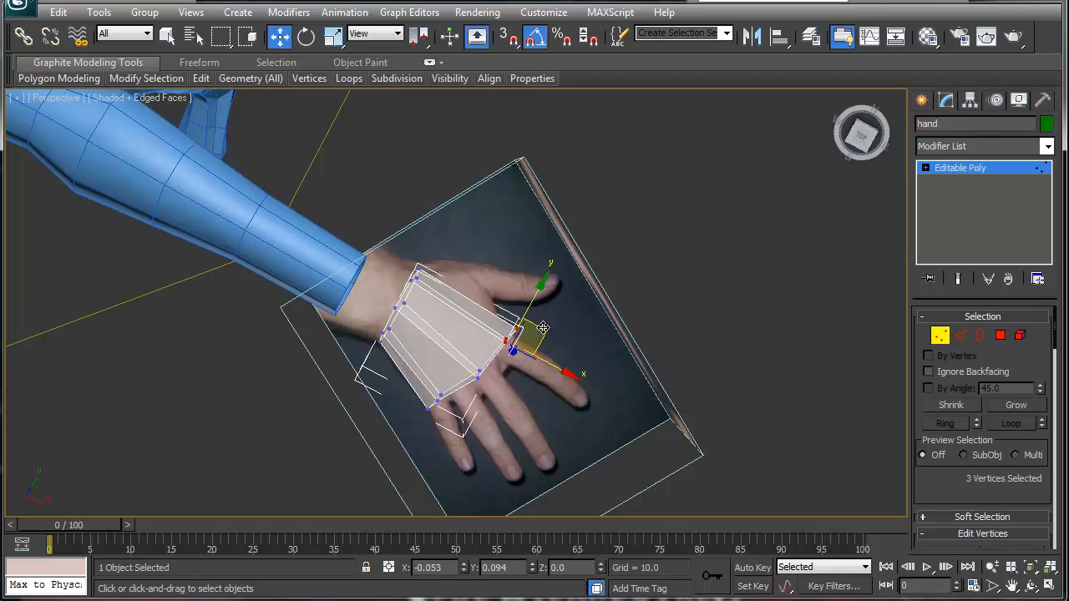
drag(457, 351, 509, 354)
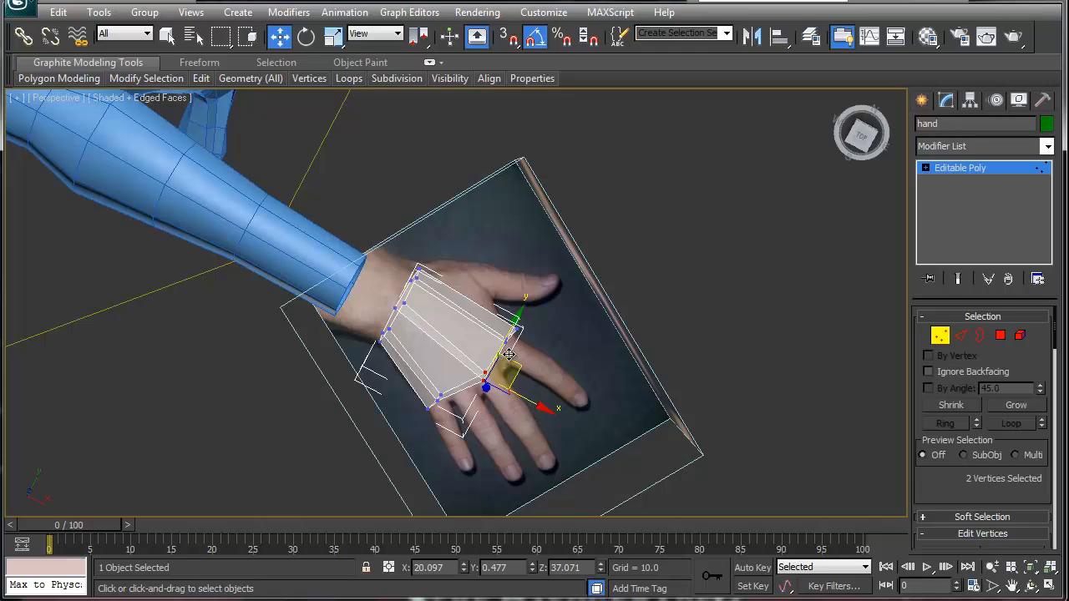
alt+middle_drag(504, 380, 580, 221)
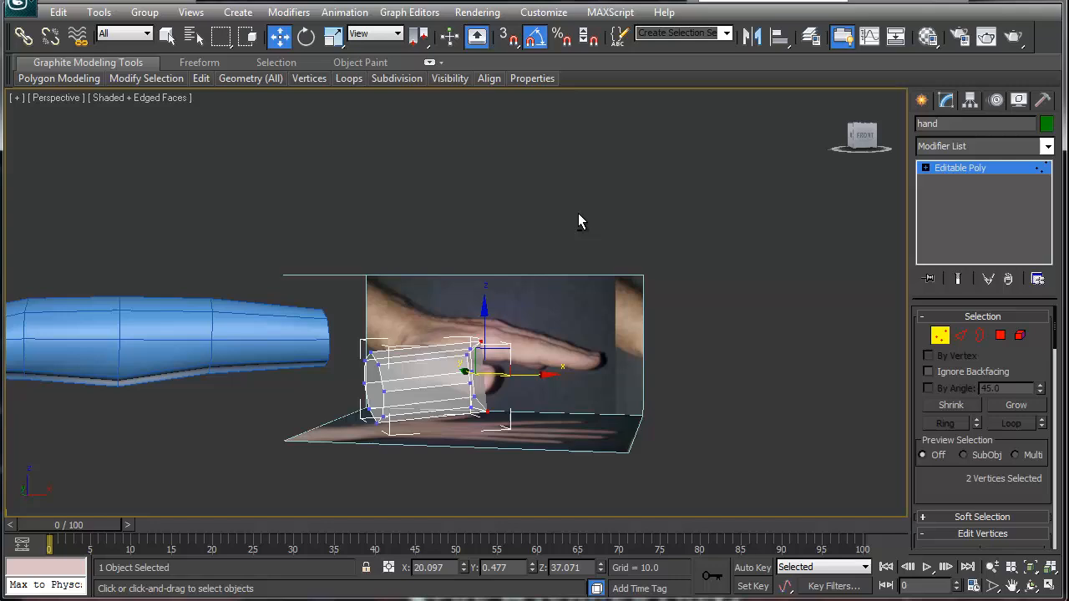
- Select the whole hand element and raise it slightly along Z towards the side-view reference hand
click(1019, 334)
click(436, 351)
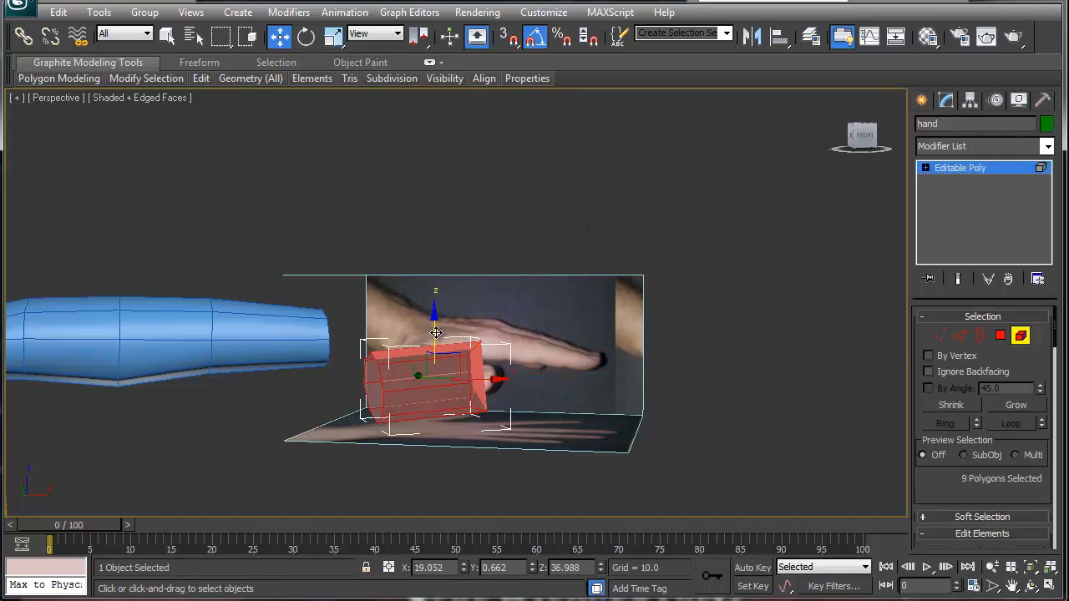
drag(436, 332, 435, 327)
- QuickSlice the hand element crosswise about halfway between the wrist and the finger bases
alt+middle_drag(439, 426, 306, 564)
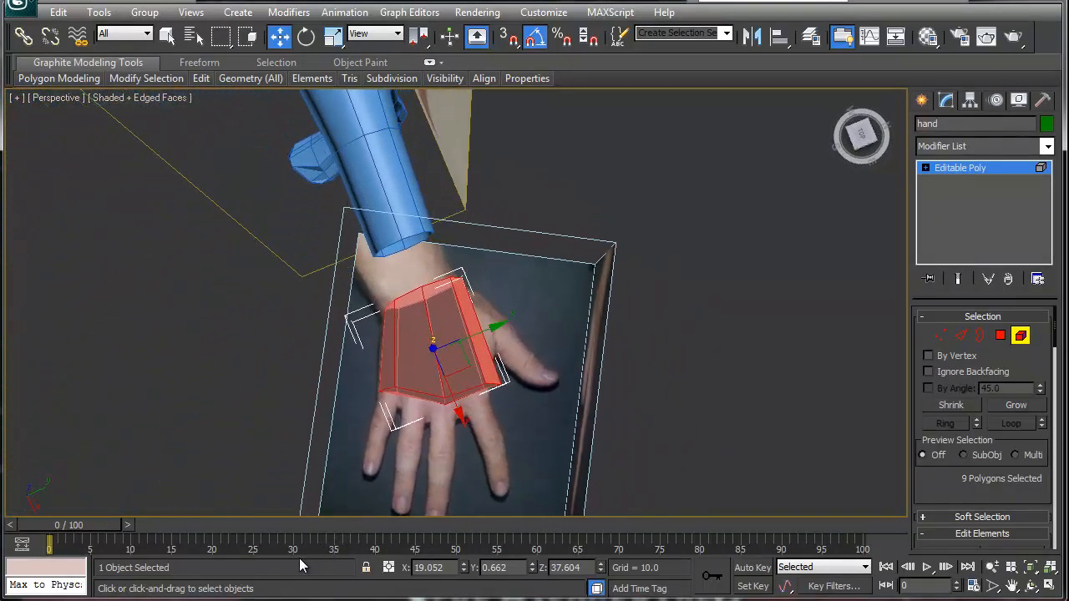
right_click(369, 351)
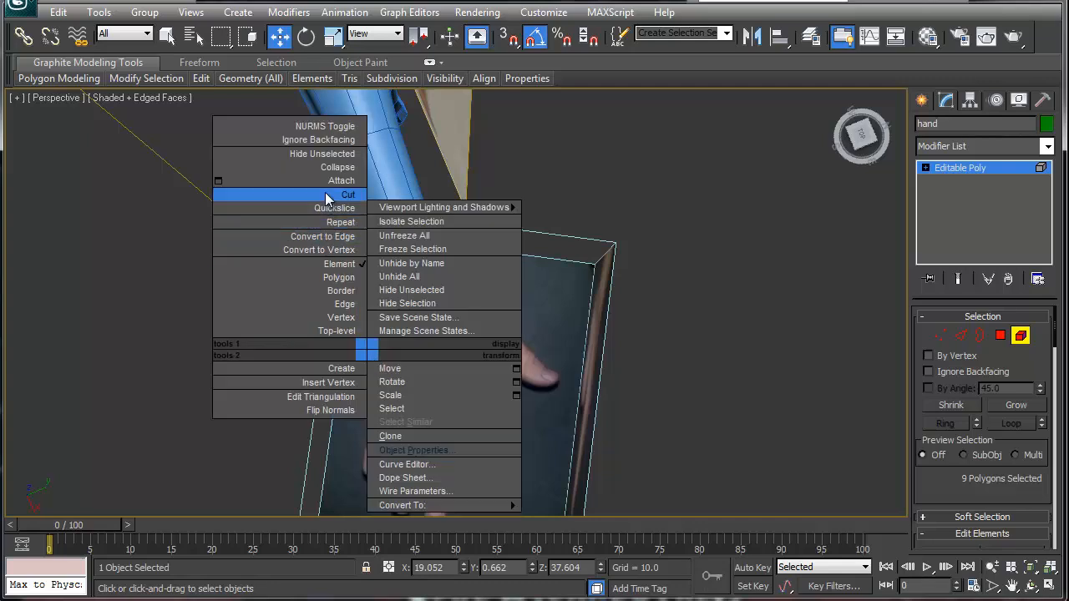
click(326, 208)
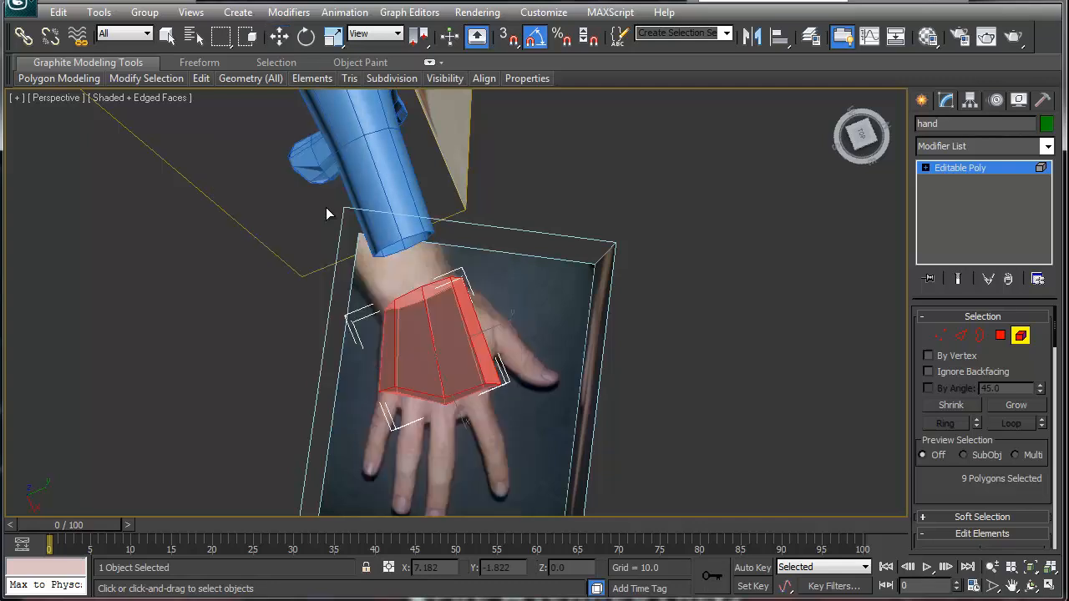
click(508, 333)
right_click(431, 357)
- Adjust the little-finger-side and thumb-side vertices of the new mid-palm loop to fit the reference hand's outline
middle_drag(410, 362, 399, 375)
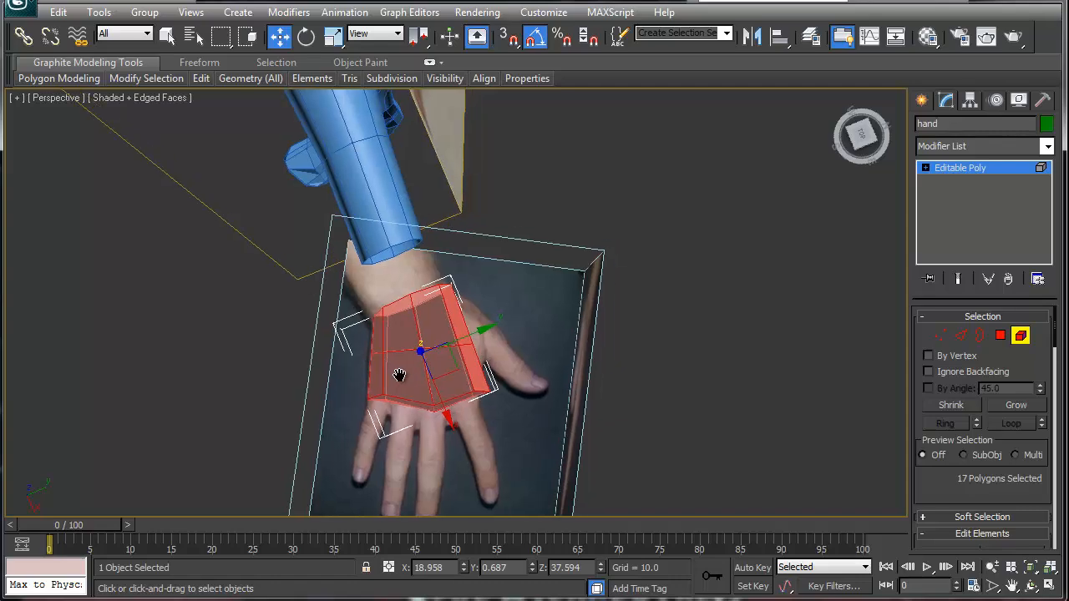
scroll(399, 375, up, 5)
key(1)
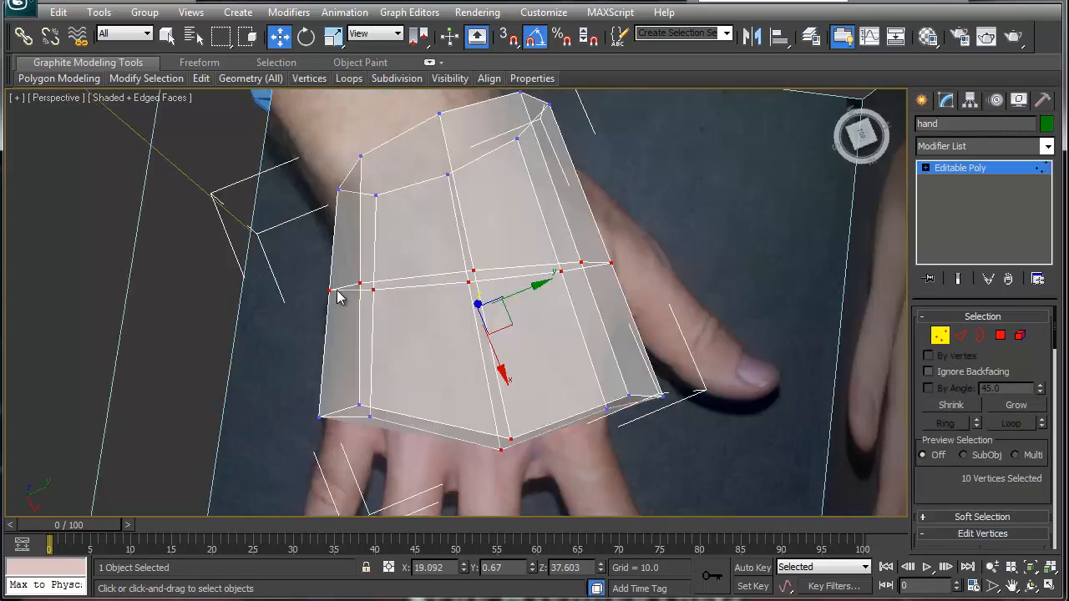
drag(318, 273, 389, 306)
drag(570, 234, 620, 291)
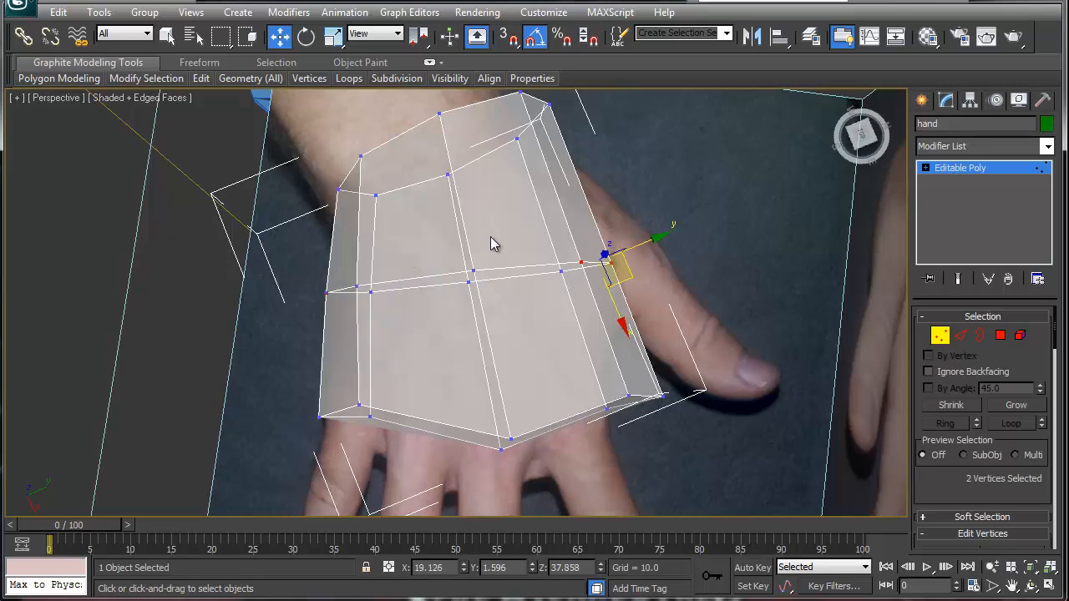
drag(504, 232, 627, 275)
- Raise the three underside vertices at the palm's finger end and lower the three top vertices there to thin it
alt+middle_drag(516, 362, 614, 251)
alt+middle_drag(597, 291, 510, 267)
alt+middle_drag(410, 359, 445, 353)
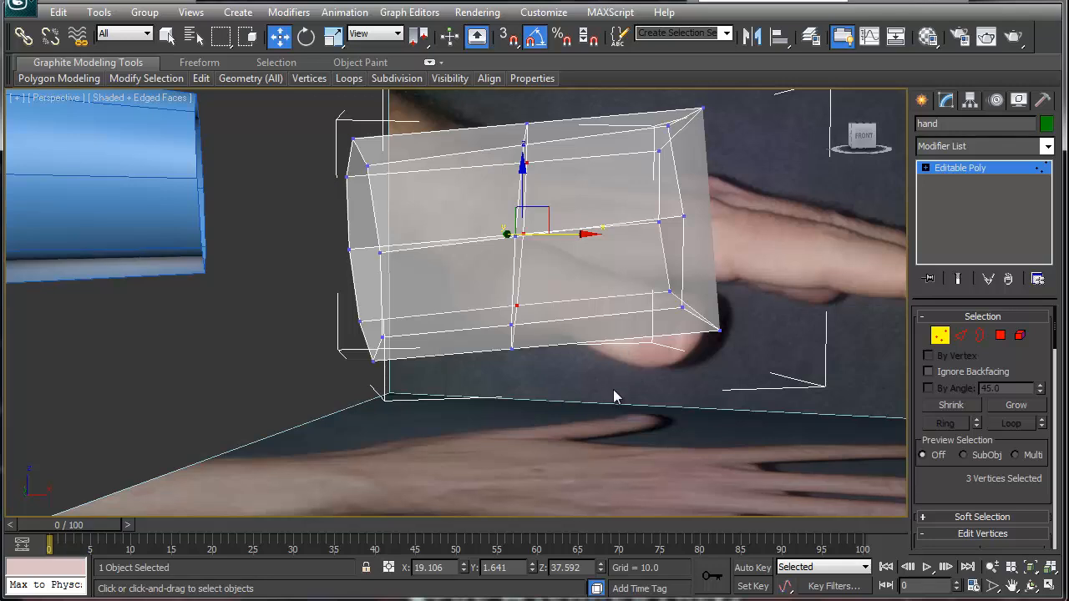
drag(738, 291, 736, 292)
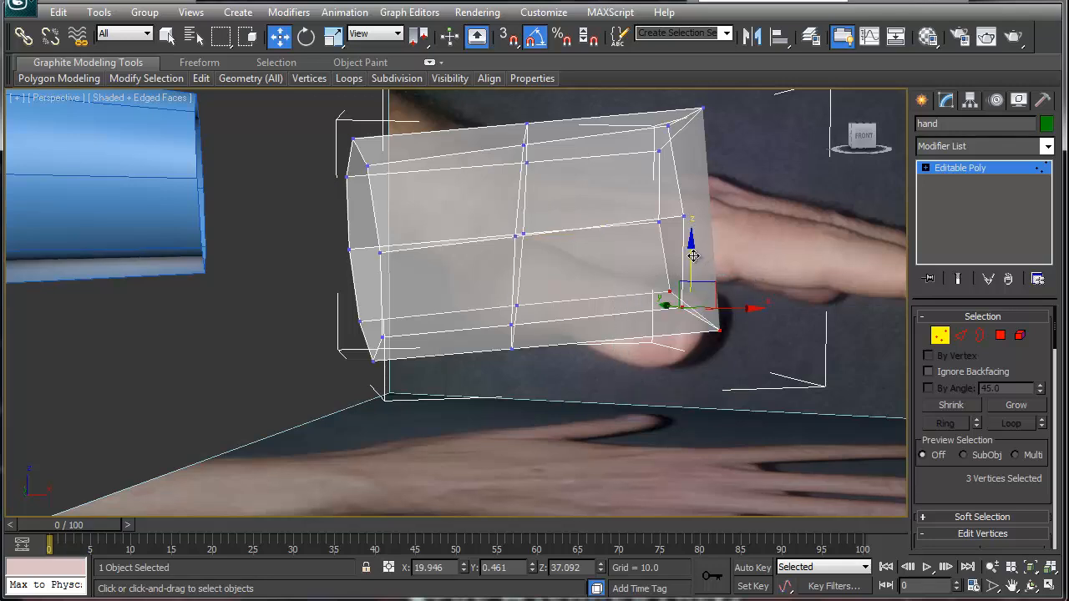
drag(692, 258, 694, 208)
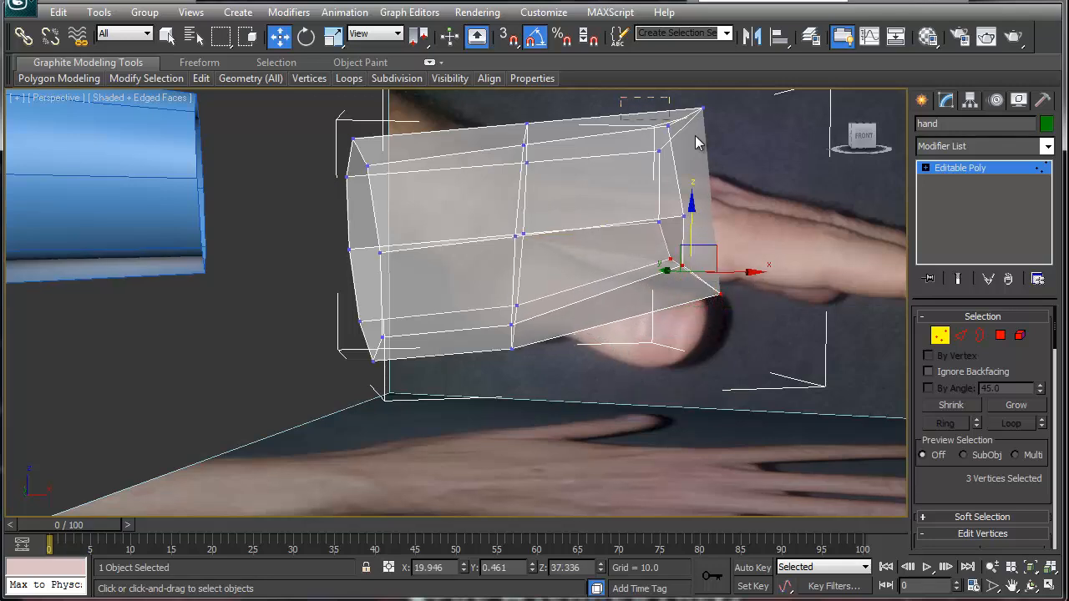
drag(731, 91, 659, 135)
drag(677, 98, 643, 165)
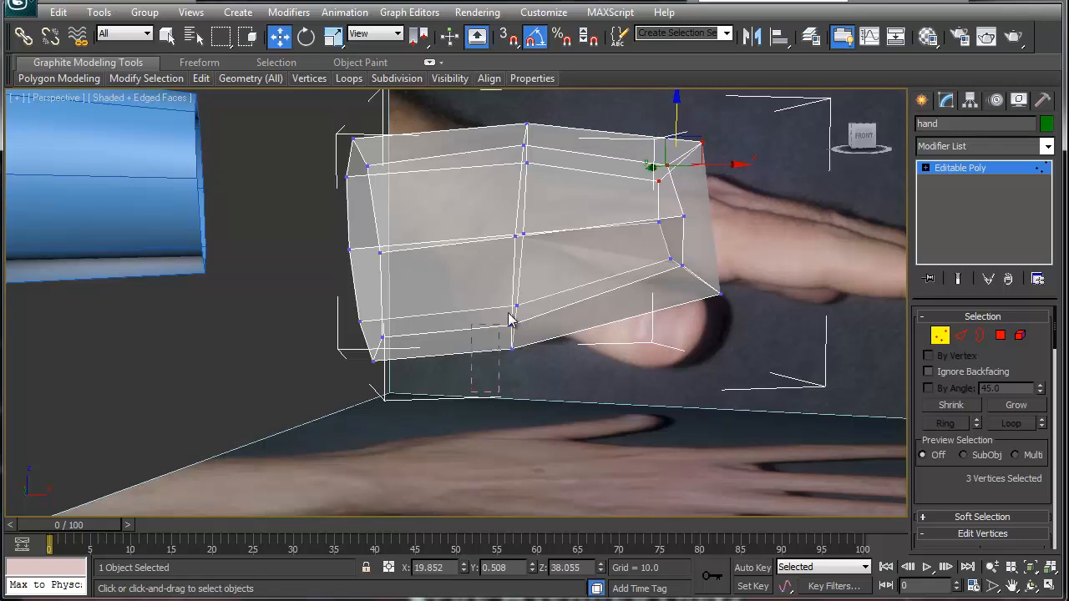
- Select the underside vertices of the mid-palm loop and raise its middle underside vertex along Z to flatten the palm
drag(549, 289, 548, 287)
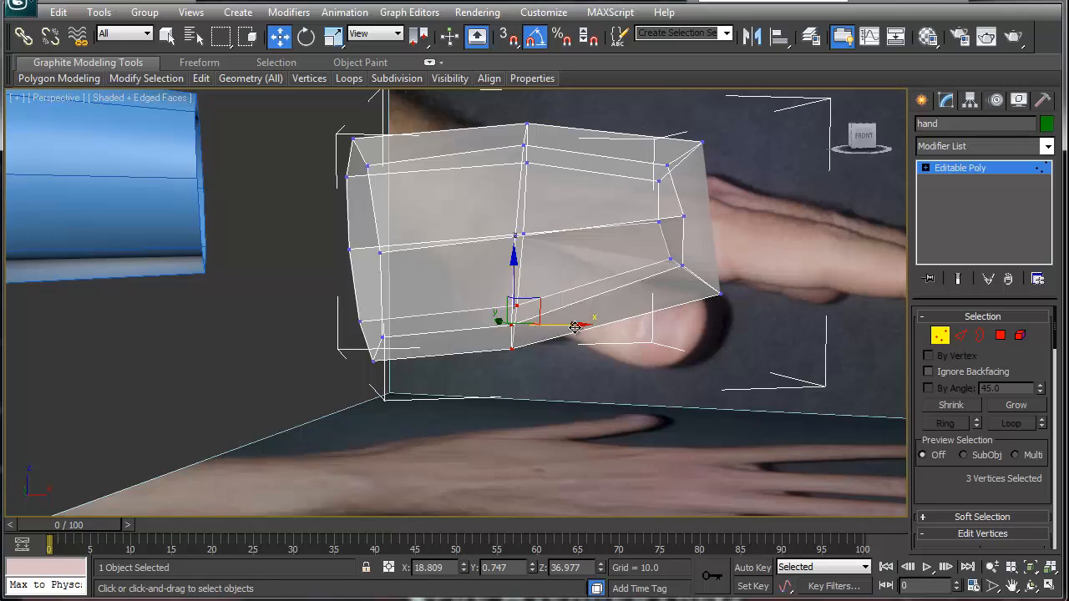
alt+middle_drag(581, 349, 444, 350)
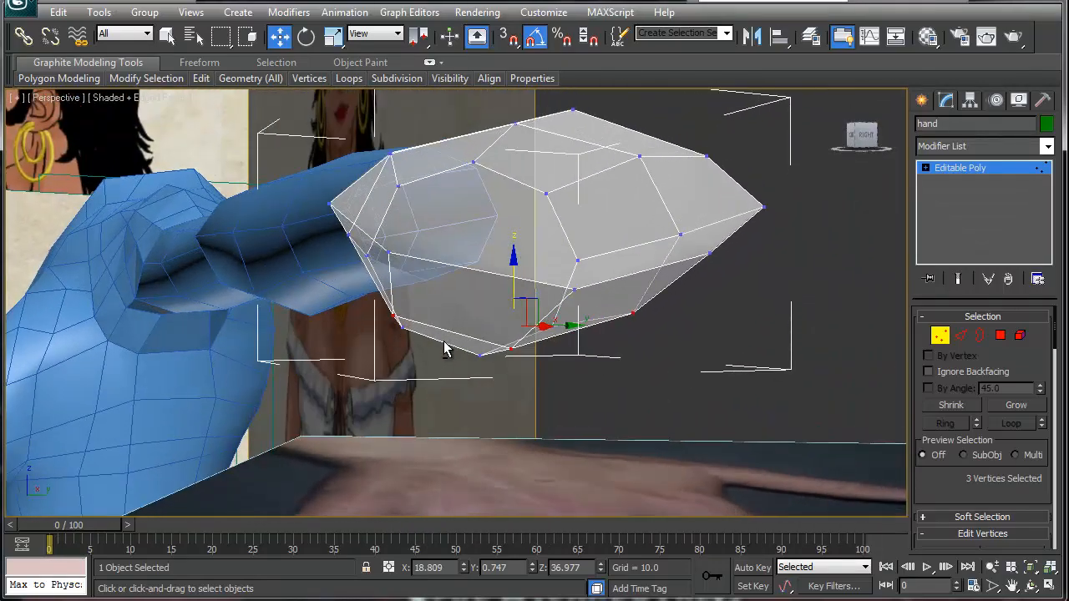
click(393, 316)
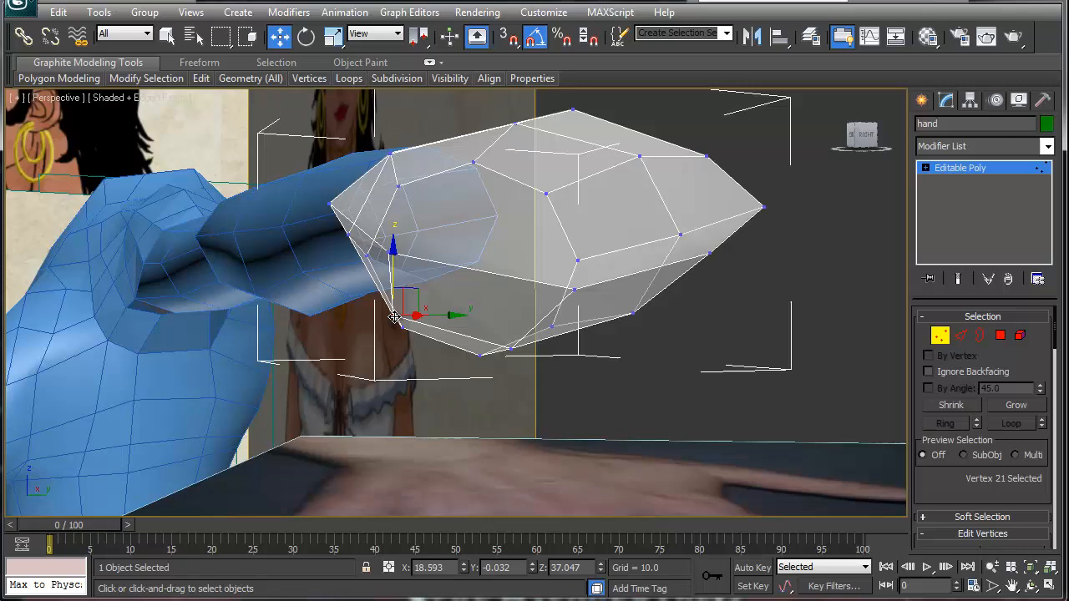
click(512, 349)
drag(512, 311, 512, 277)
alt+middle_drag(480, 333, 572, 347)
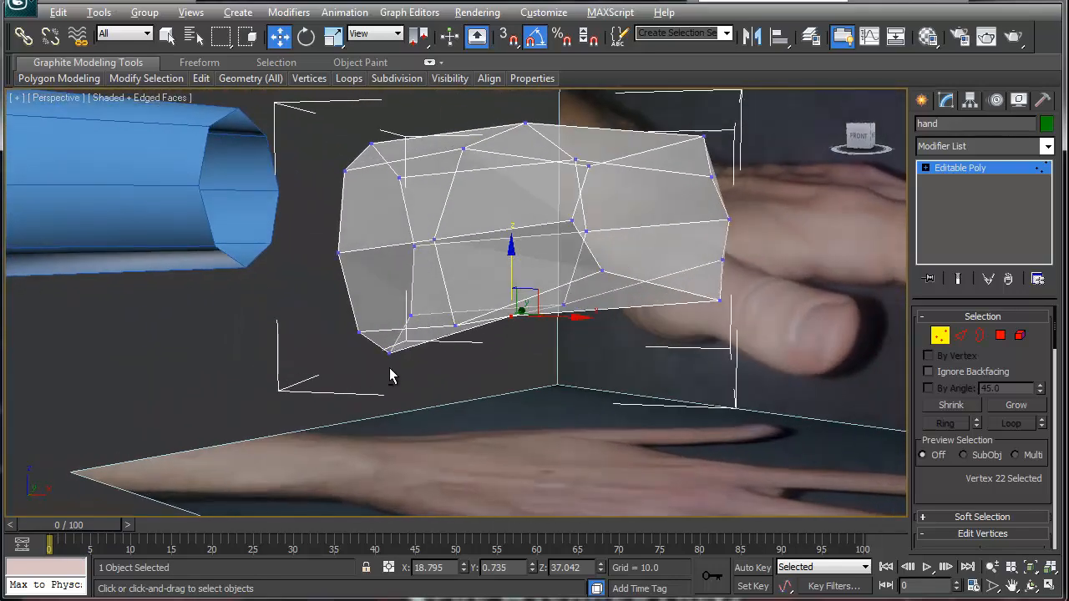
- Raise the three underside vertices at the palm's wrist end to follow the side-view reference
alt+middle_drag(466, 372, 303, 410)
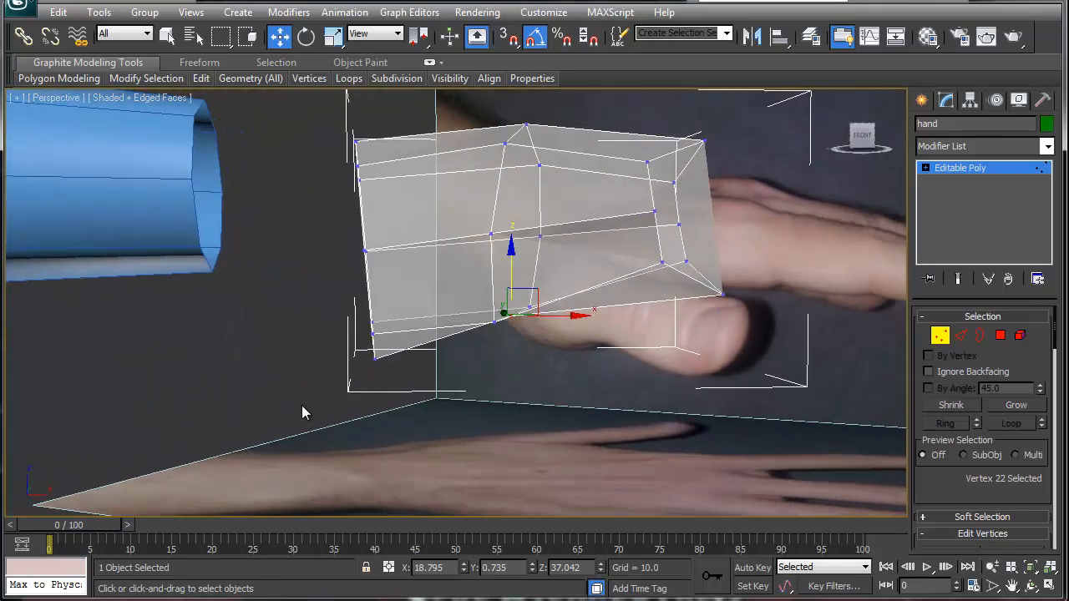
drag(303, 410, 394, 277)
- Cut a vertical edge across the finger-end polygon from its top middle vertex to its bottom middle vertex
alt+middle_drag(443, 190, 467, 291)
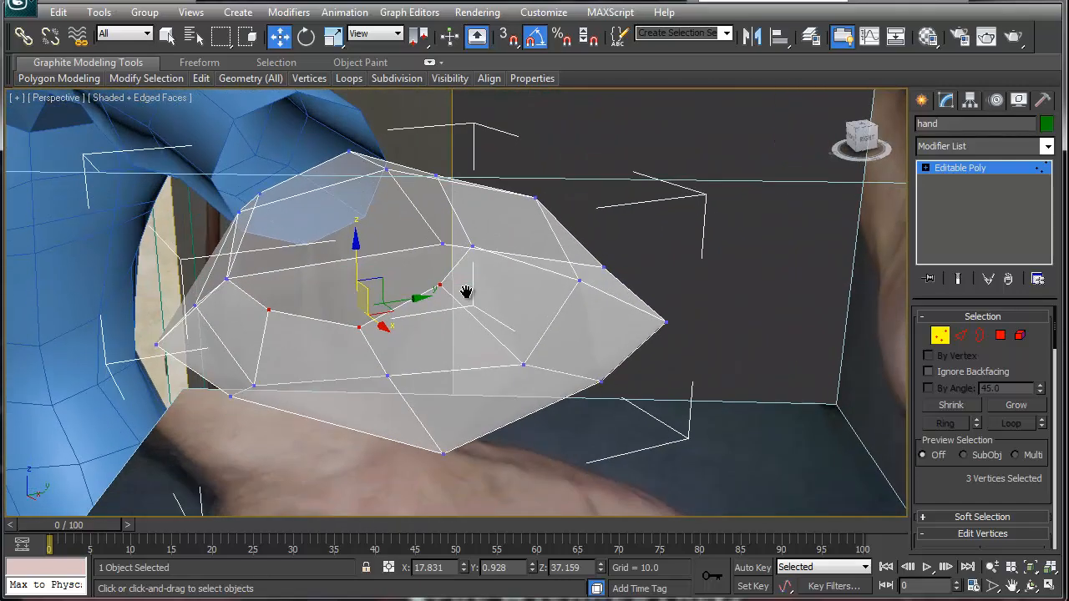
right_click(443, 269)
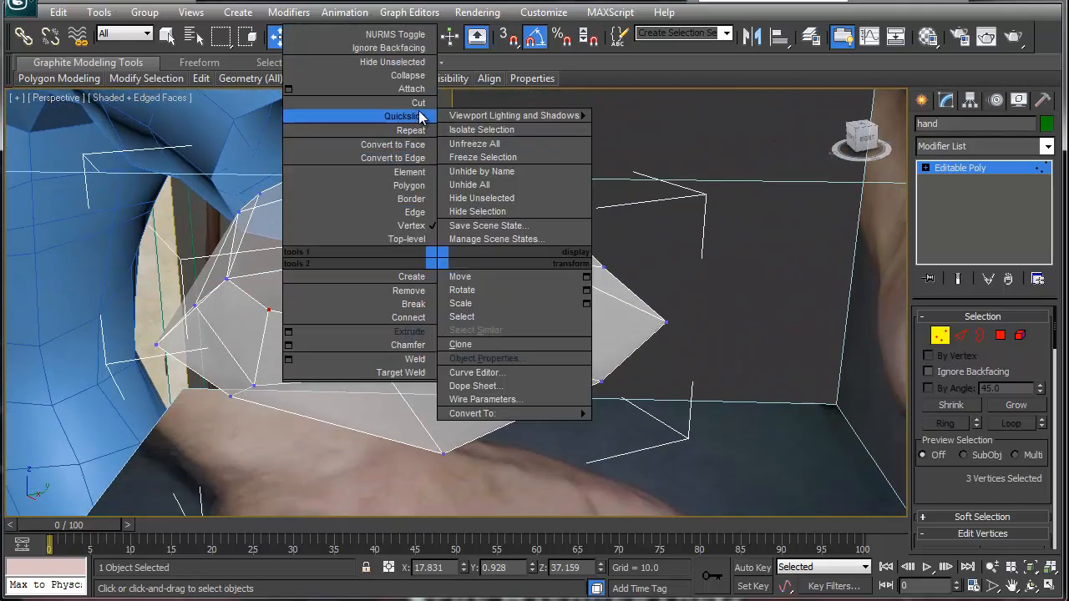
click(420, 119)
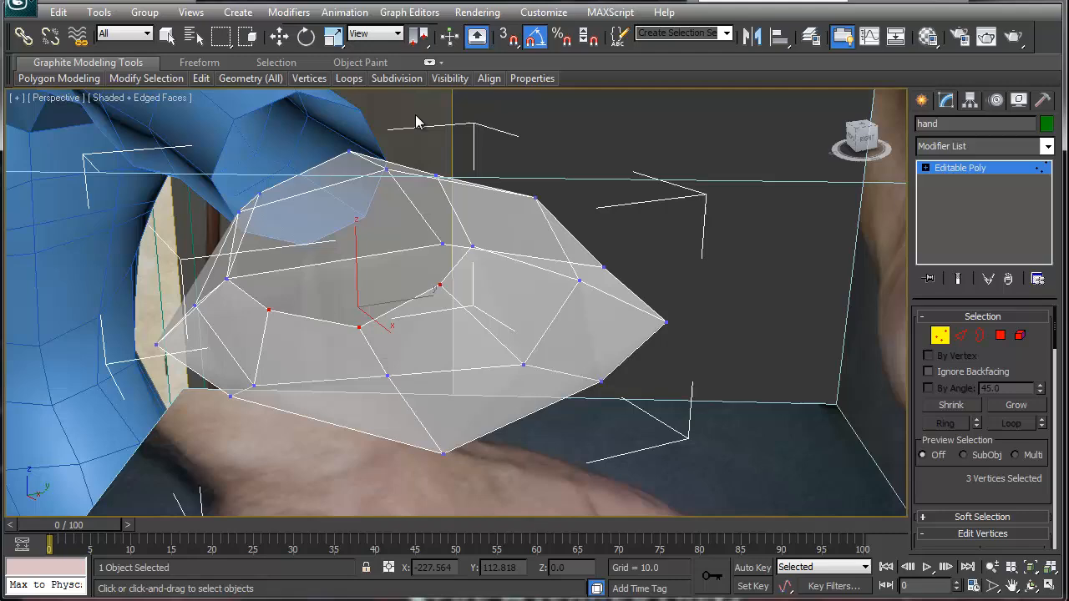
click(440, 244)
click(443, 455)
right_click(442, 455)
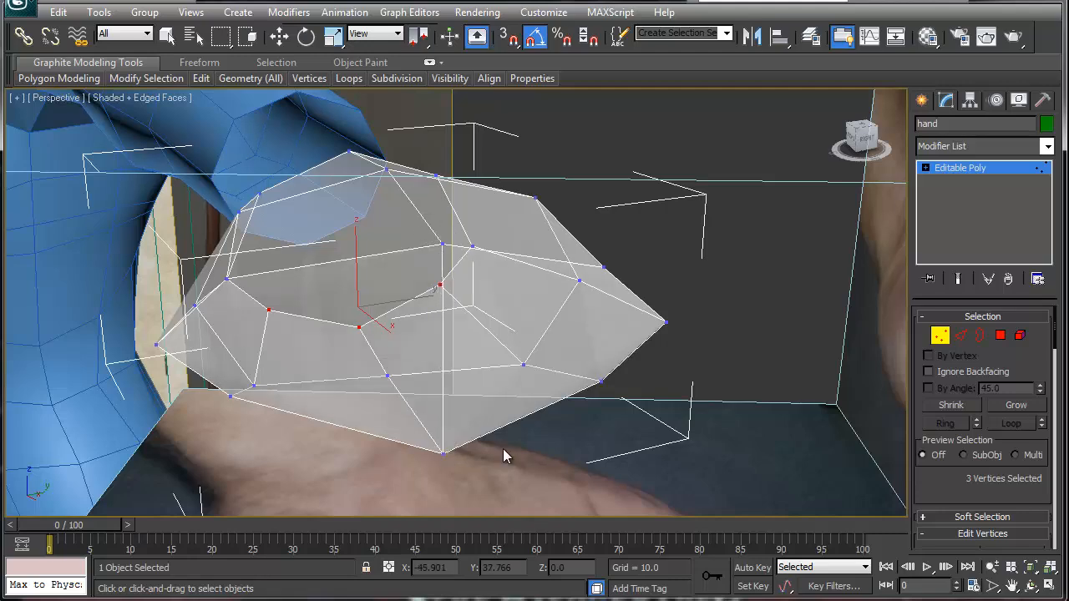
- QuickSlice the palm lengthwise between its centre line and the thumb side
alt+middle_drag(482, 304, 482, 276)
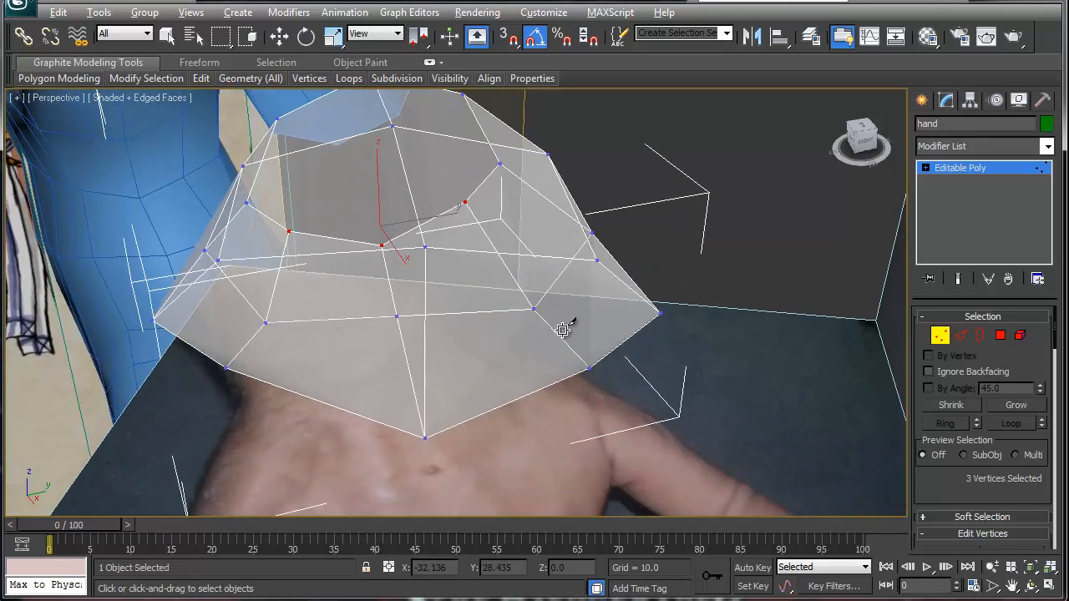
alt+middle_drag(560, 326, 423, 327)
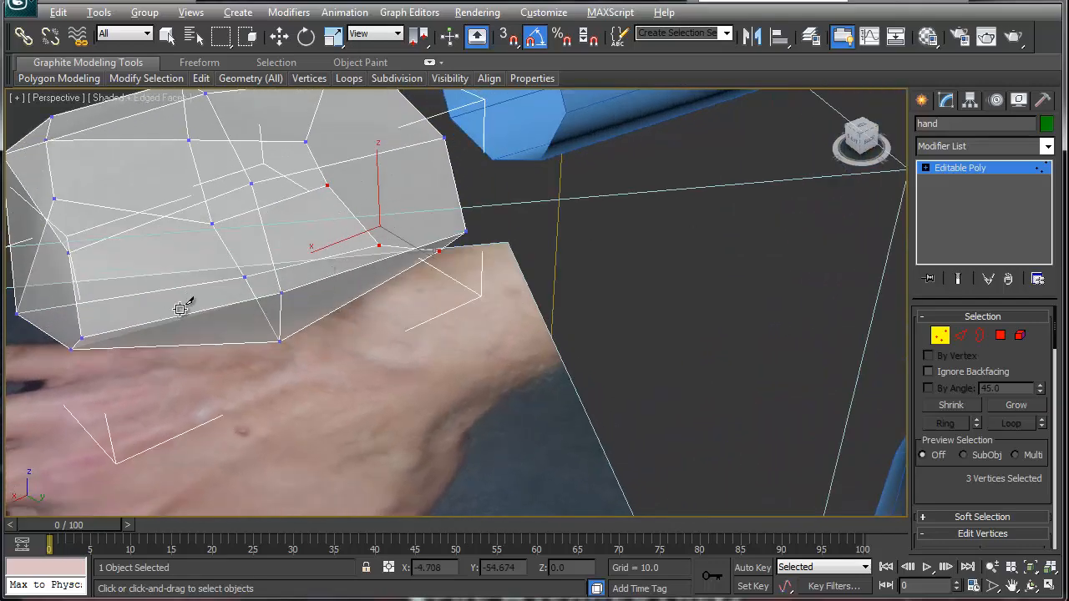
alt+middle_drag(181, 303, 301, 312)
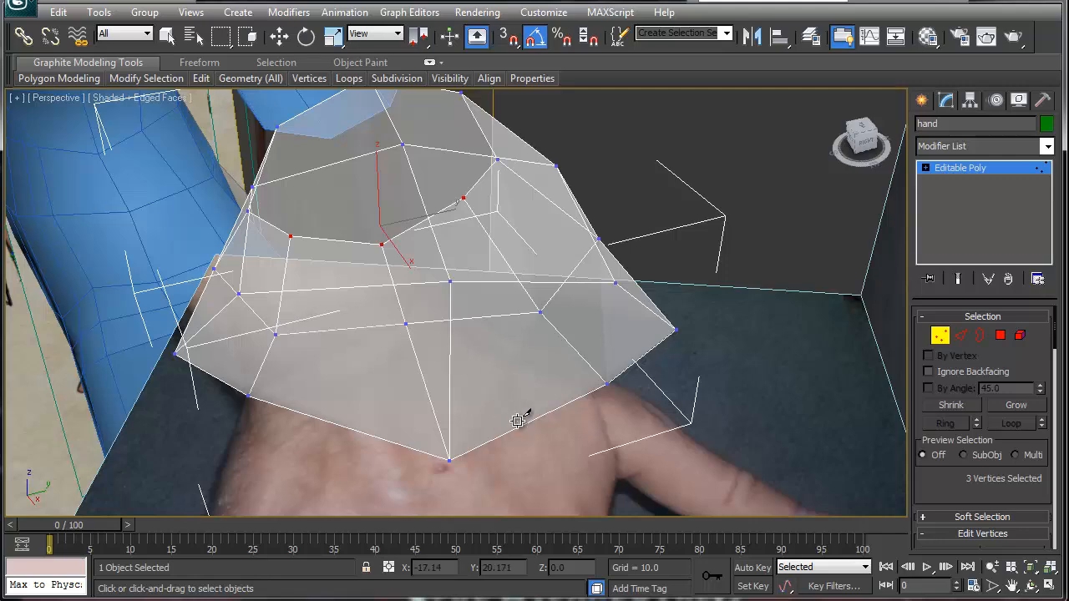
alt+middle_drag(506, 353, 489, 365)
key(w)
right_click(452, 350)
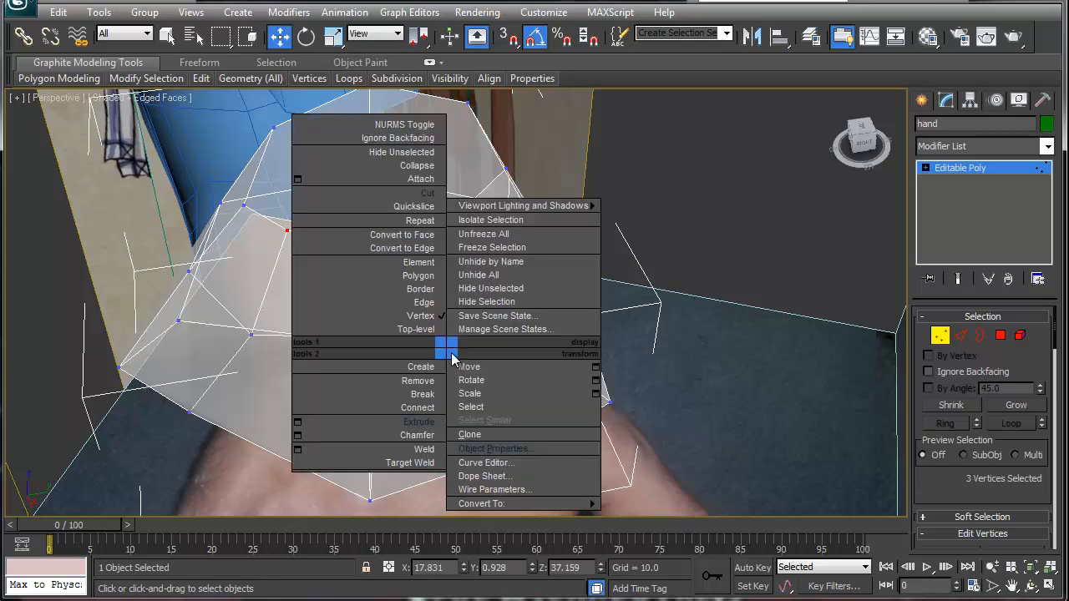
click(420, 194)
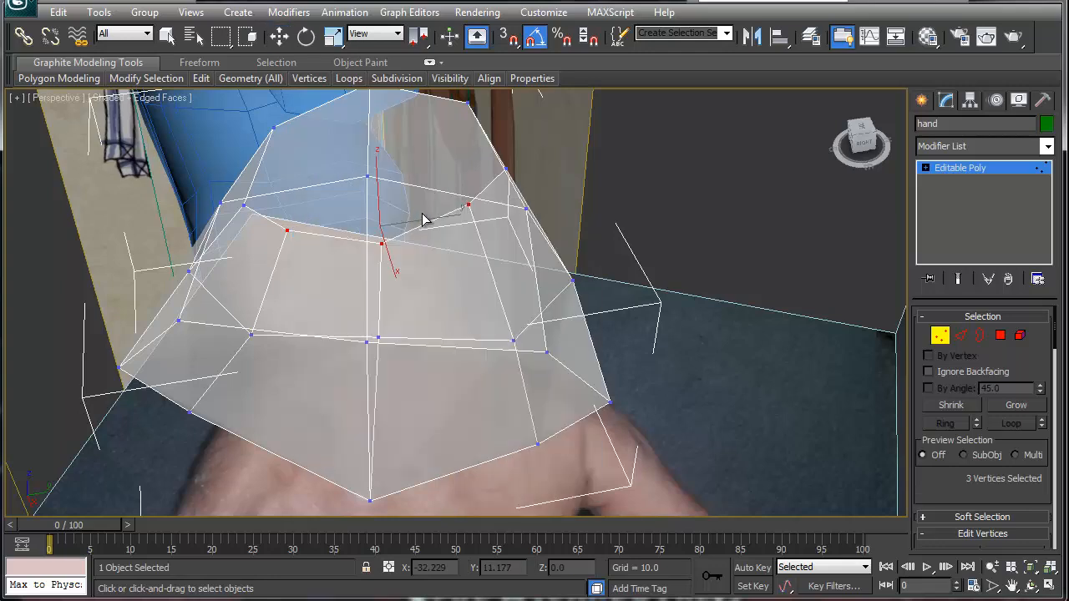
click(453, 472)
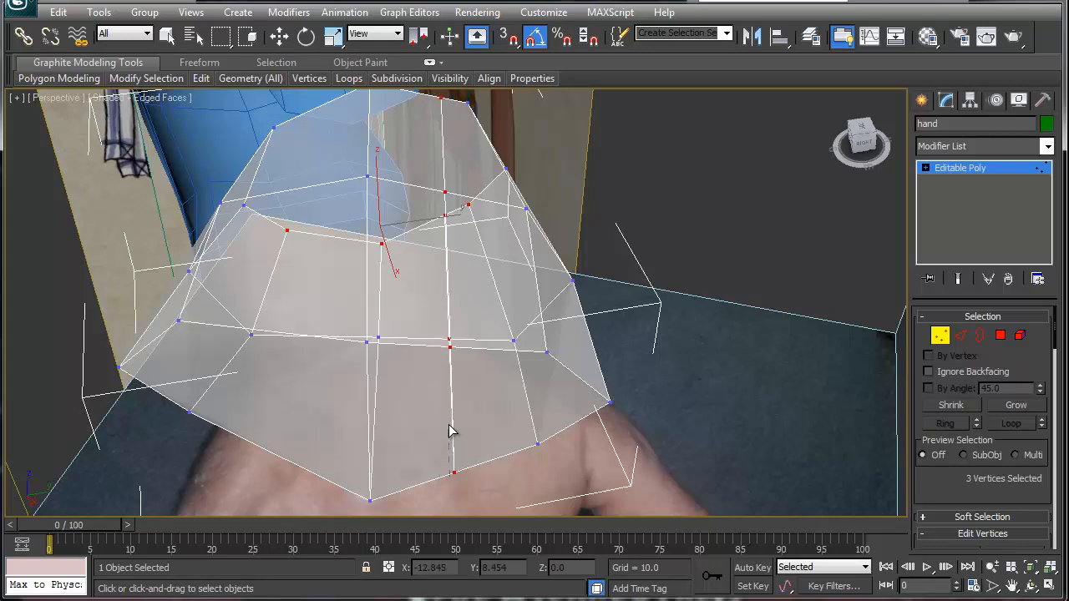
click(442, 354)
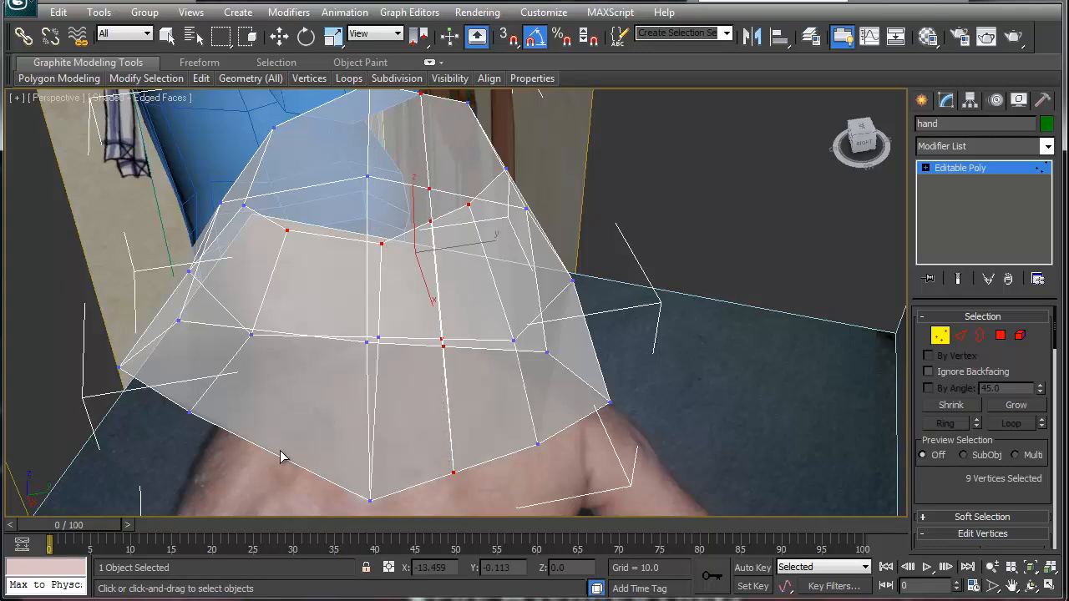
- QuickSlice the palm lengthwise between its centre line and the little-finger side, then leave the slicing tool
click(305, 470)
click(333, 100)
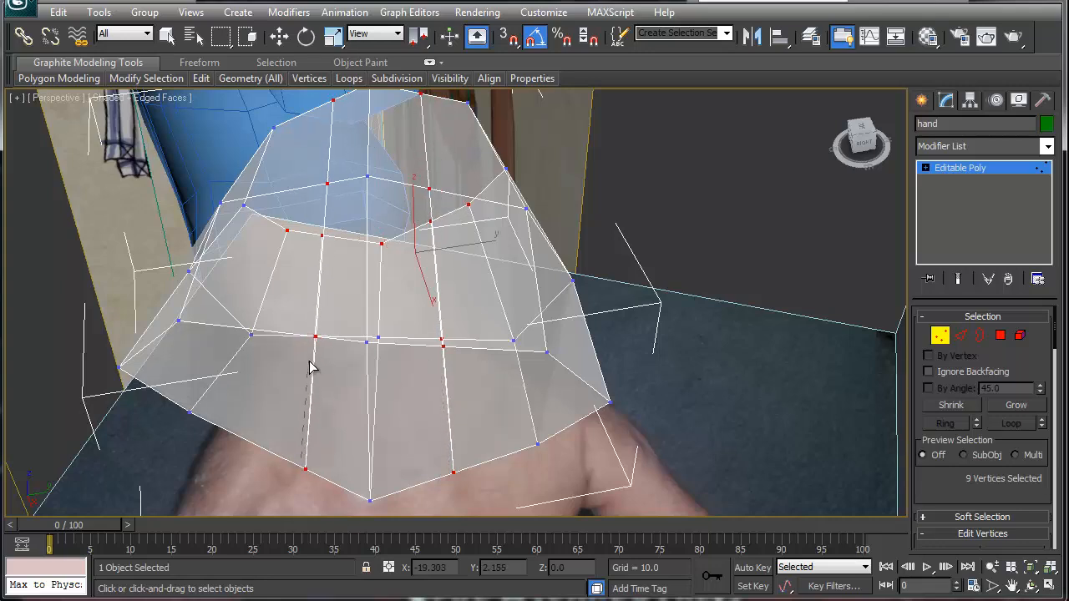
right_click(308, 362)
alt+middle_drag(414, 453, 384, 376)
key(w)
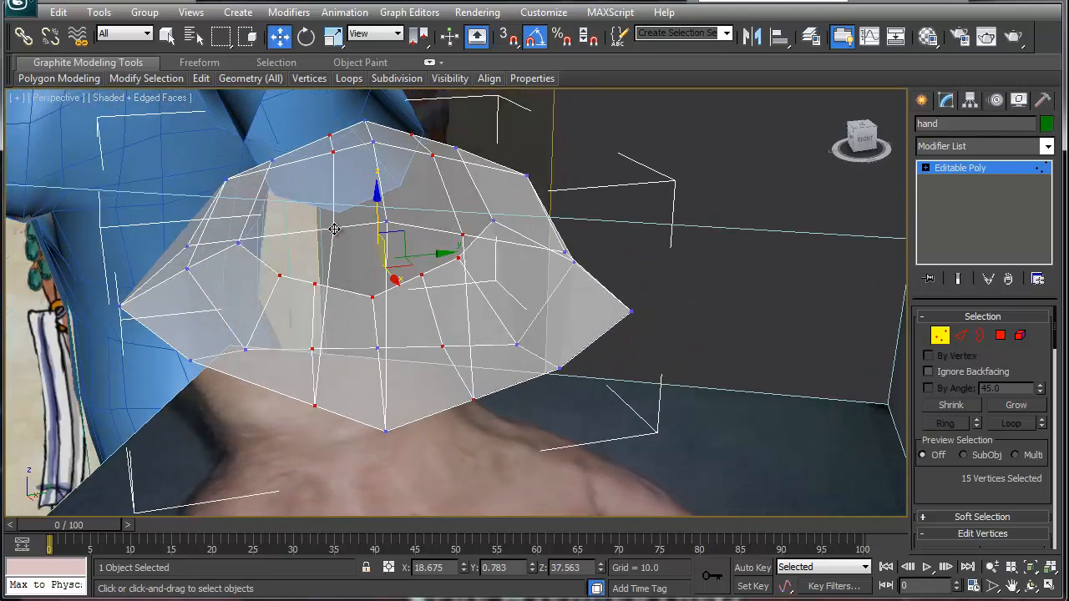
- Raise the bottom middle vertex of the palm's finger end along Z to level it with its neighbours
key(2)
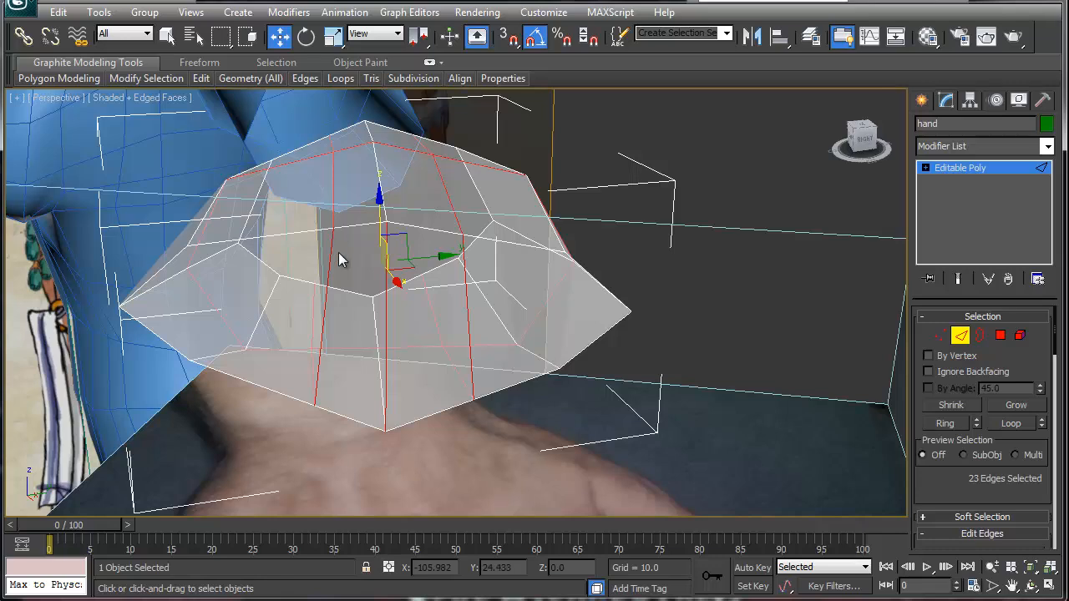
key(1)
click(386, 429)
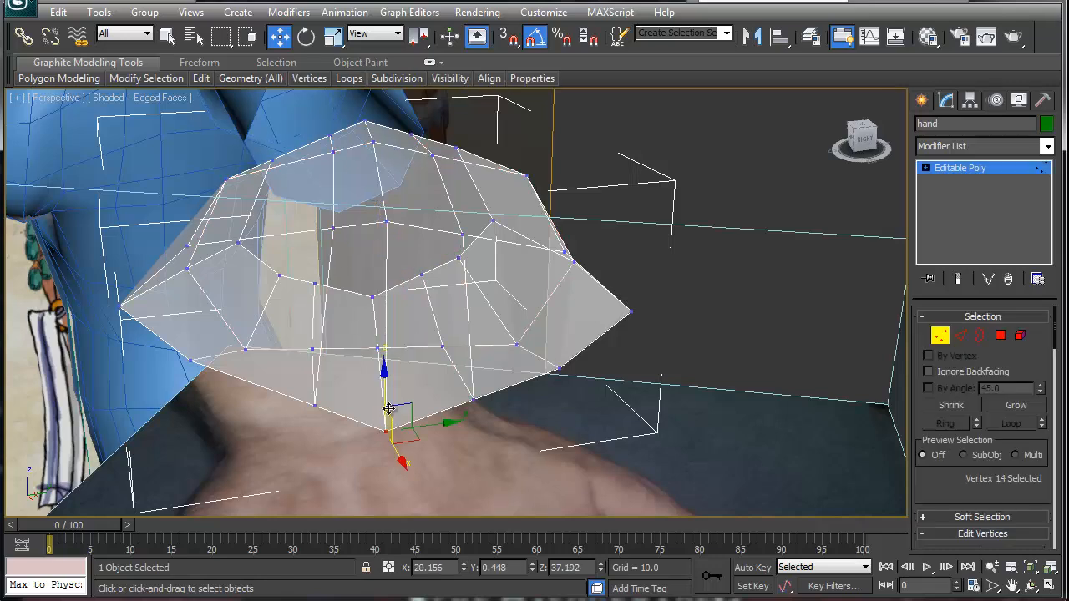
drag(388, 408, 388, 380)
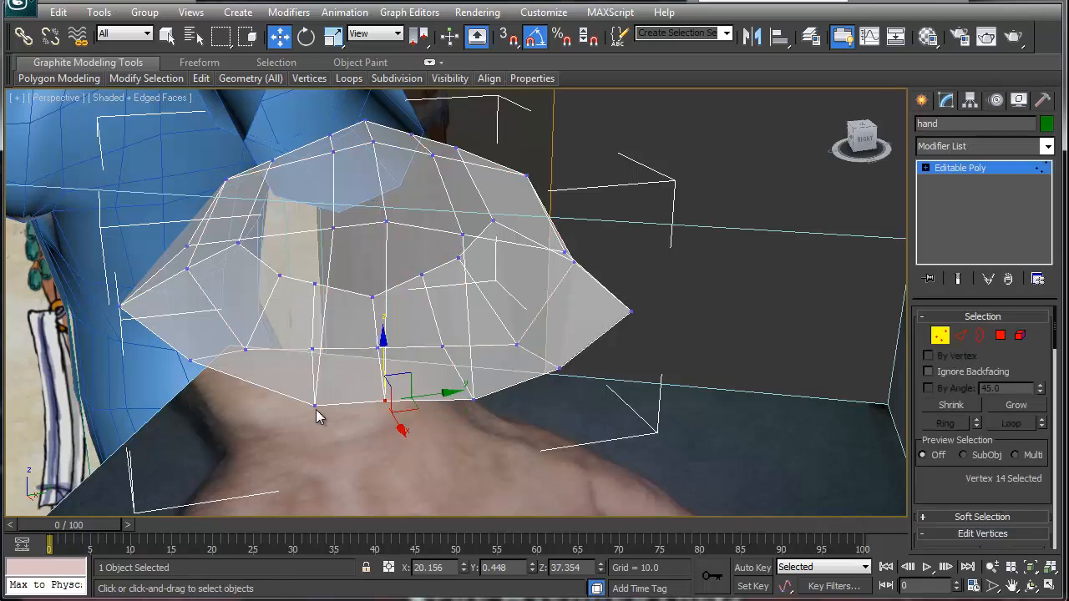
- Raise the three lower middle vertices of the palm's finger end slightly along Z
mouse_move(365, 339)
alt+middle_down()
mouse_move(376, 370)
mouse_move(380, 336)
alt+middle_up()
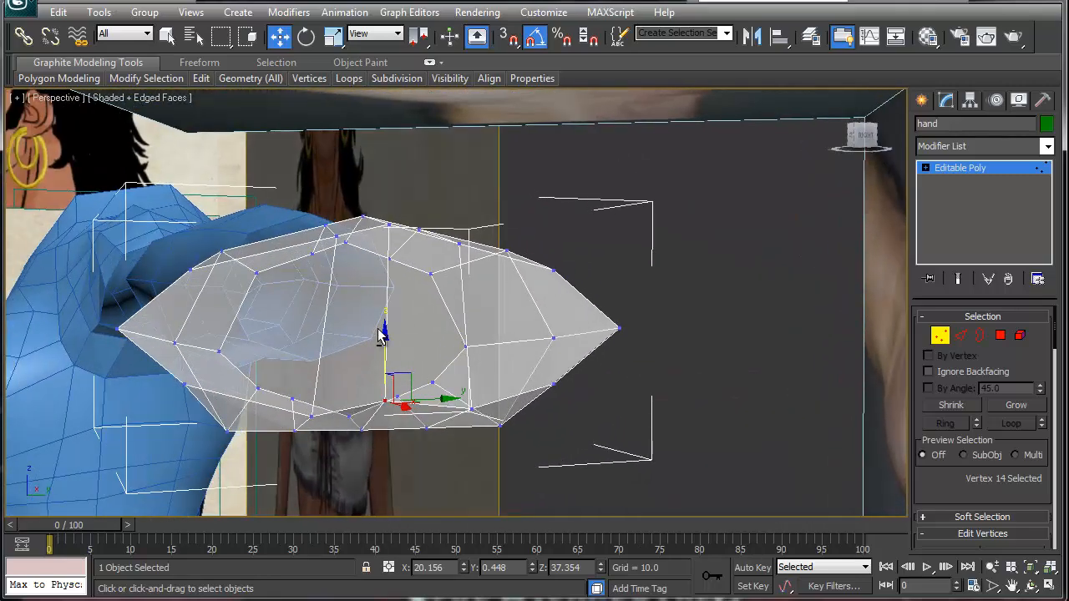
alt+middle_drag(349, 405, 352, 429)
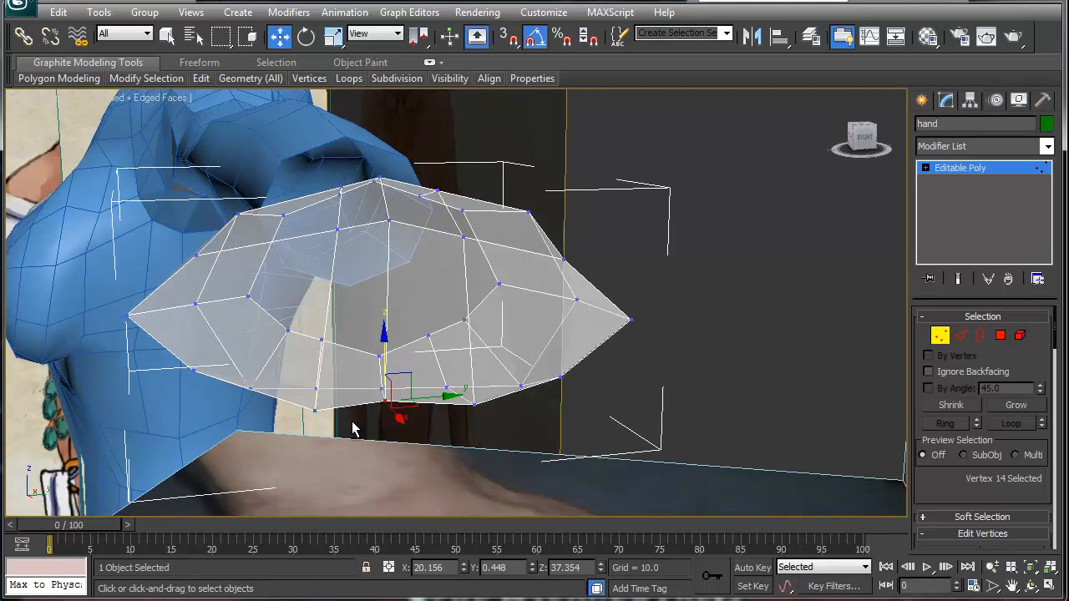
drag(383, 348, 340, 418)
ctrl+click(311, 410)
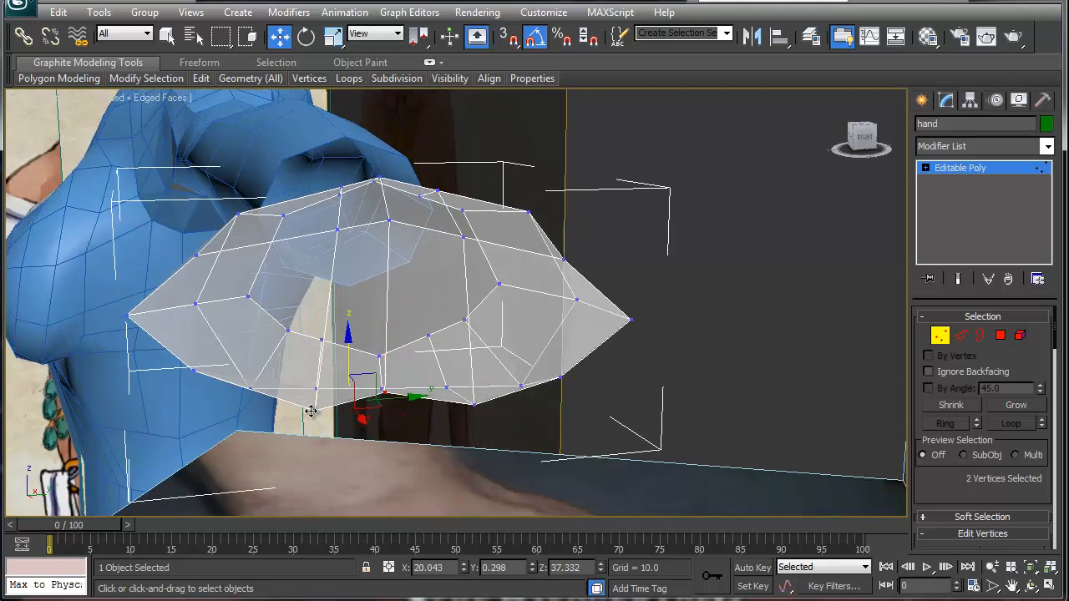
ctrl+click(473, 405)
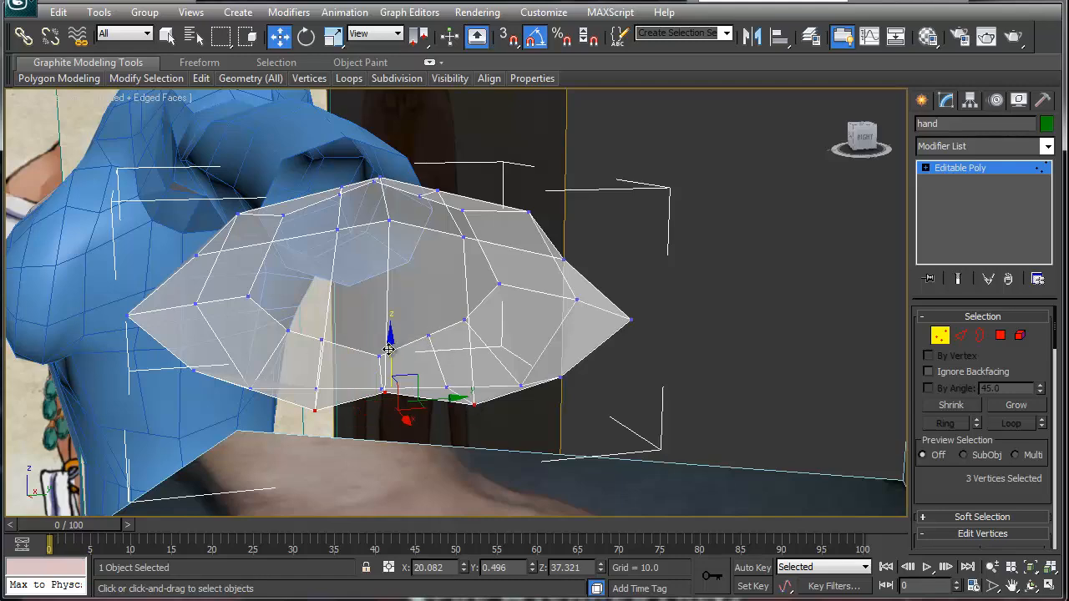
drag(388, 349, 390, 338)
- Move two vertex pairs on the palm's finger end to the little-ring and ring-middle finger gaps in the reference photo
alt+middle_drag(387, 352, 396, 479)
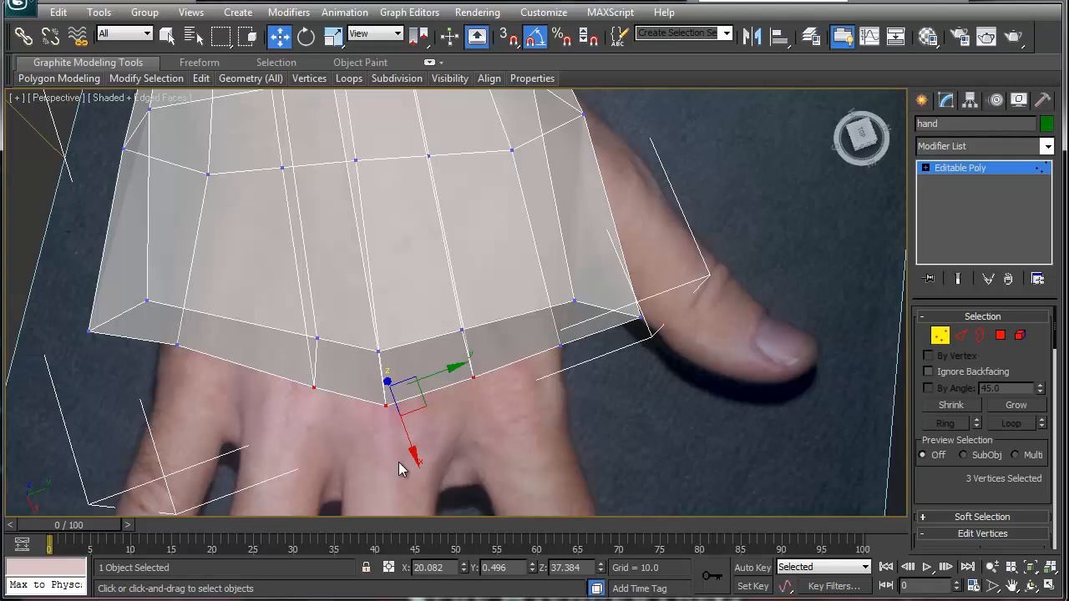
middle_drag(405, 454, 443, 381)
drag(364, 270, 331, 327)
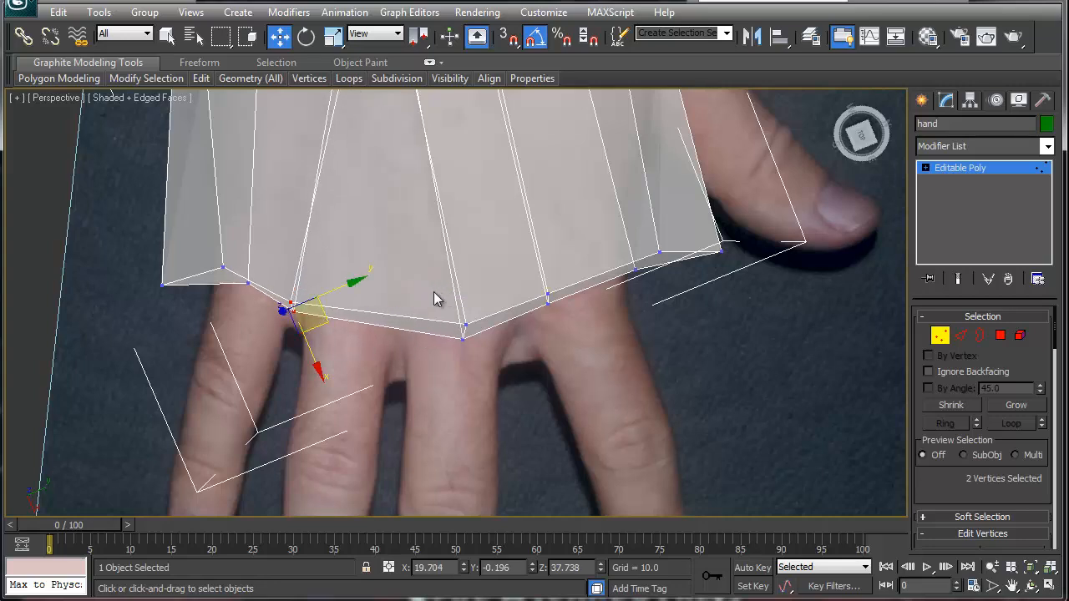
drag(485, 355, 436, 349)
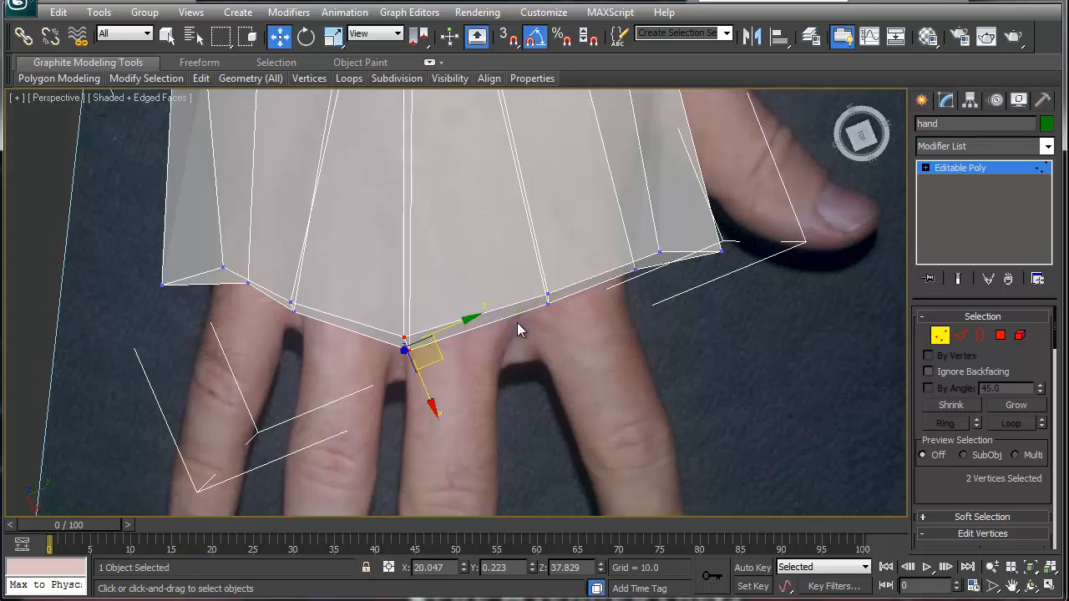
- In the top view, move the palm's little-finger corner vertex outward and the neighbouring vertex pair toward the little-ring finger gap
key(v)
key(t)
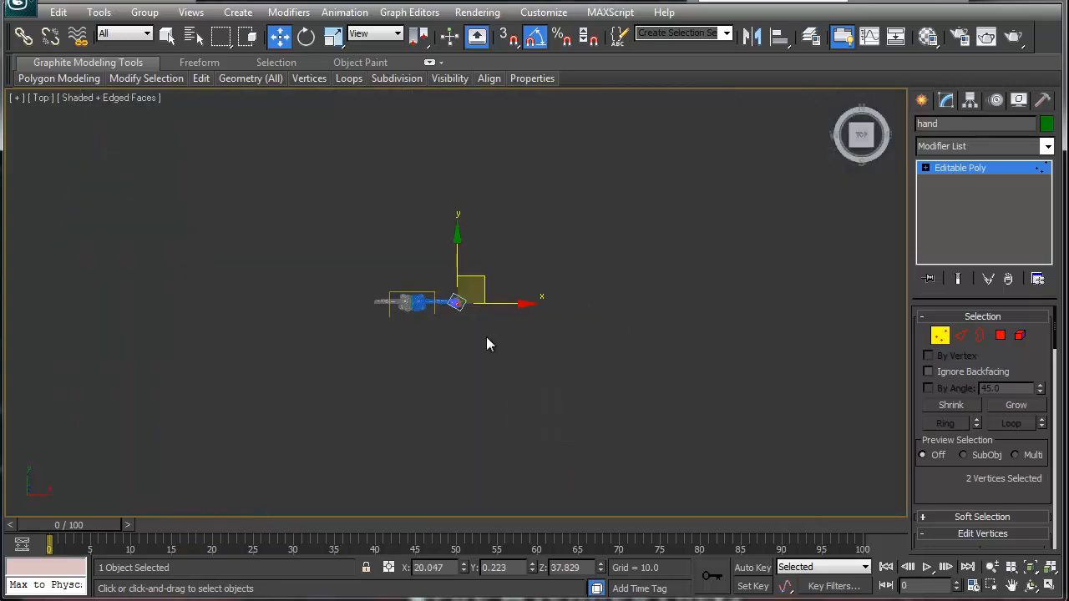
key(z)
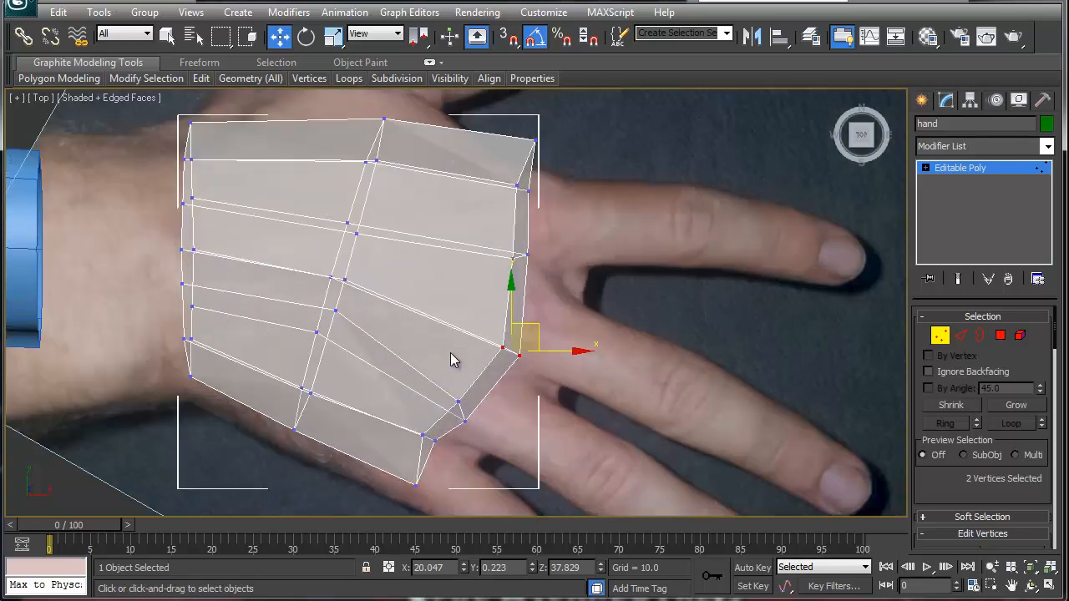
scroll(453, 358, down, 4)
scroll(442, 375, up, 2)
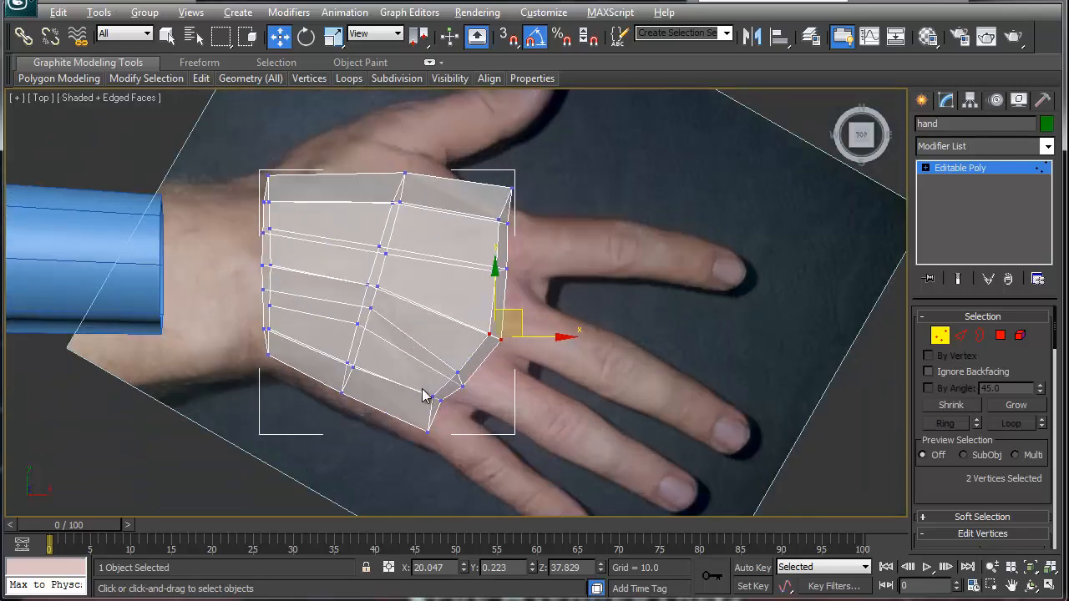
alt+middle_drag(422, 396, 422, 396)
key(t)
click(428, 430)
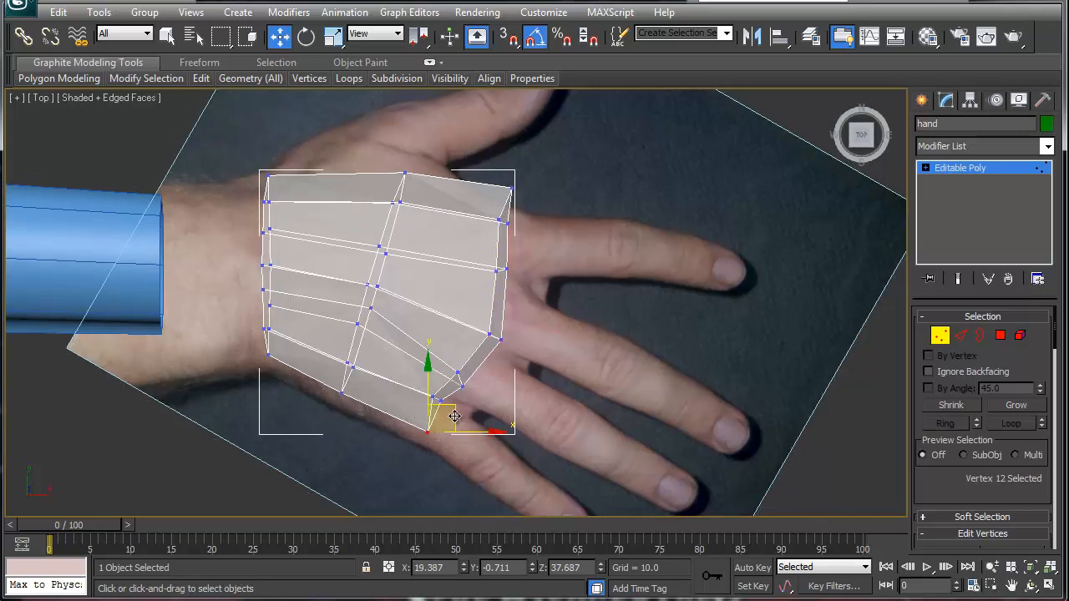
drag(455, 416, 502, 393)
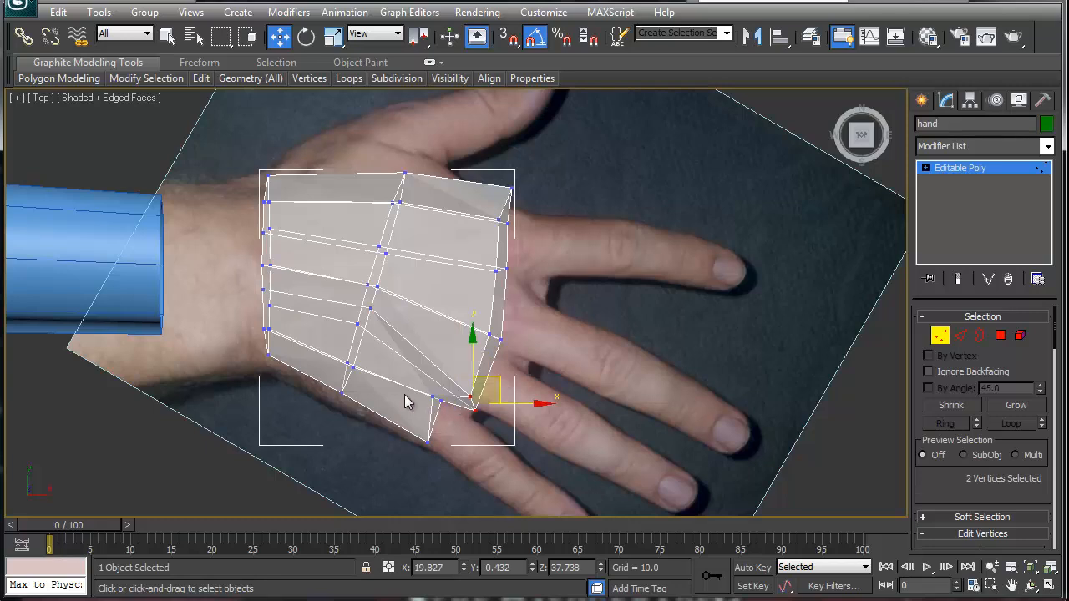
- Move the inner vertices at mid-palm and finger end outward to the little-finger edge of the palm
mouse_move(449, 412)
mouse_down()
mouse_move(464, 390)
mouse_move(460, 414)
mouse_up()
drag(332, 355, 352, 374)
drag(432, 455, 441, 460)
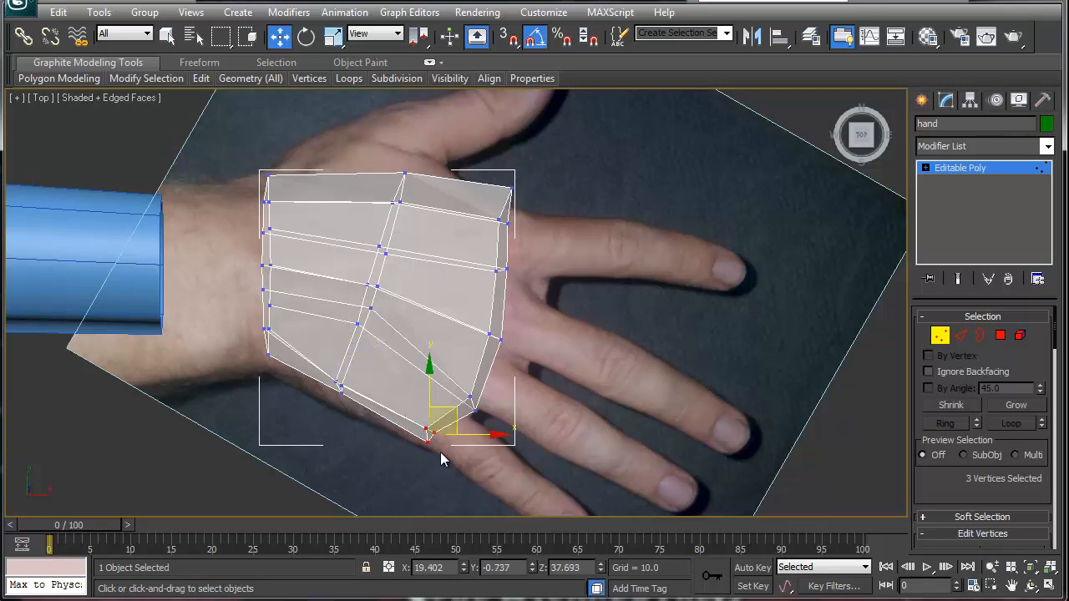
- Reposition the remaining finger-end vertex pairs and the thumb-side corner to match the finger gaps and index-finger base in the photo
drag(482, 421, 490, 395)
drag(505, 351, 536, 334)
drag(473, 253, 554, 272)
drag(475, 205, 556, 224)
drag(503, 179, 559, 204)
- Move the mid-palm vertices on the thumb side outward toward the base of the thumb
drag(375, 151, 422, 212)
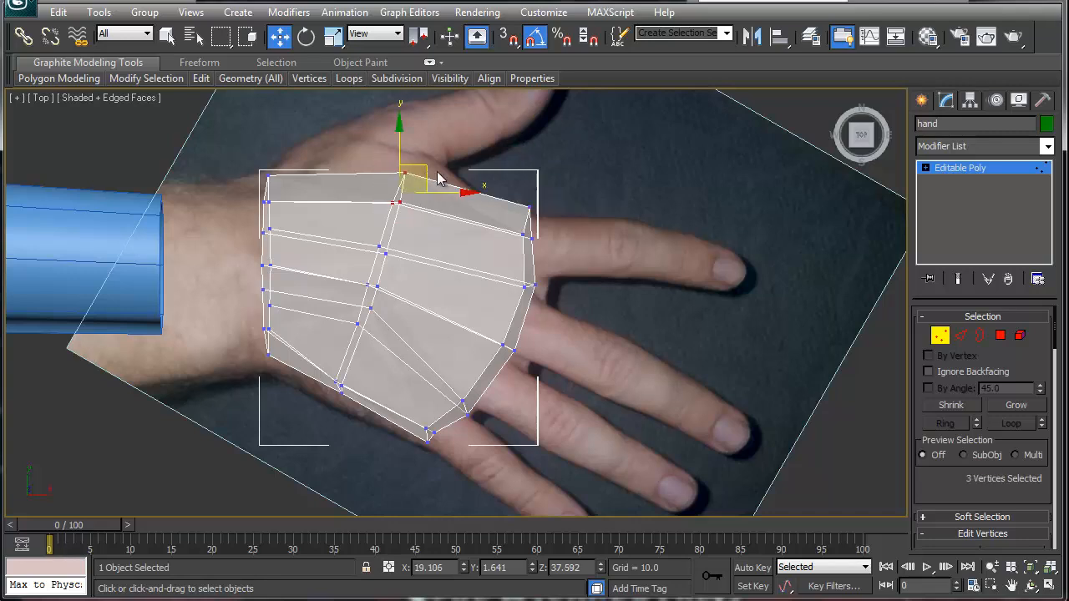
drag(427, 173, 437, 150)
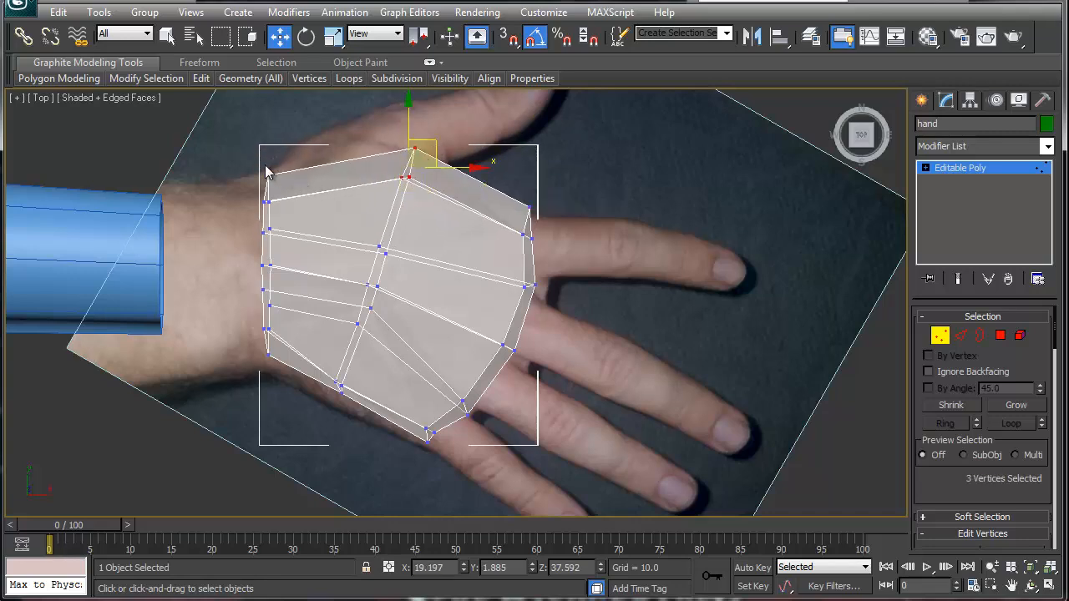
drag(264, 182, 296, 234)
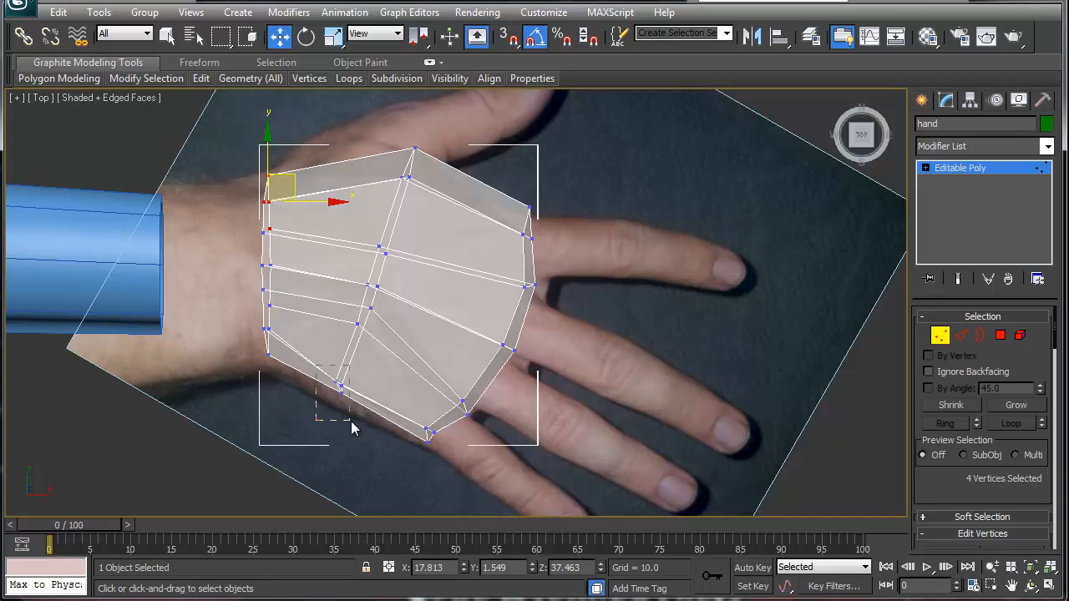
- Move the mid-palm and wrist vertices on the little-finger side outward to follow the photo's hand outline
drag(352, 422, 354, 420)
drag(371, 370, 371, 387)
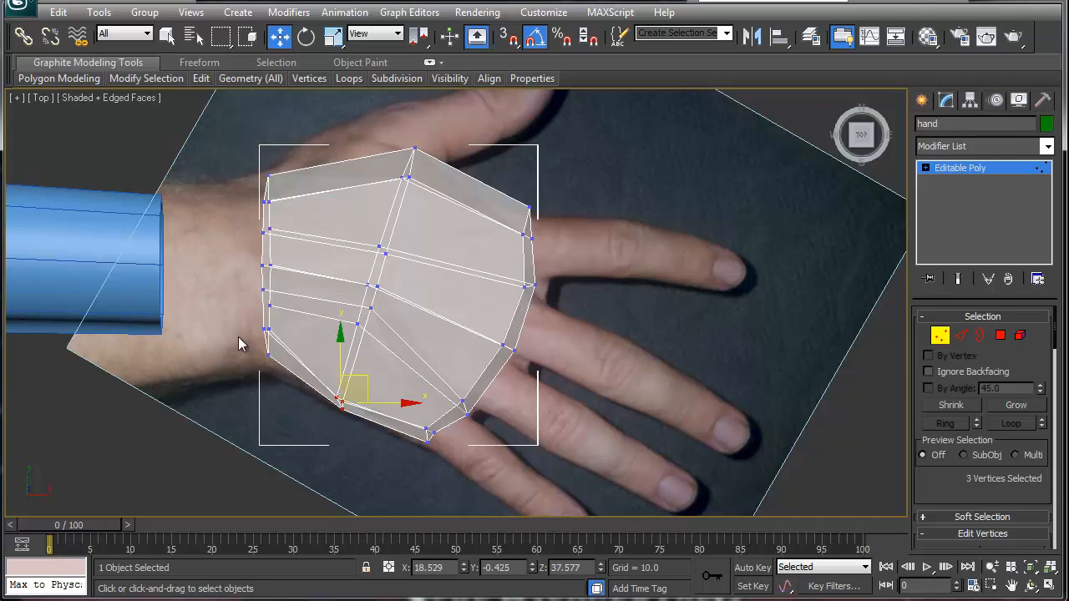
drag(236, 319, 286, 368)
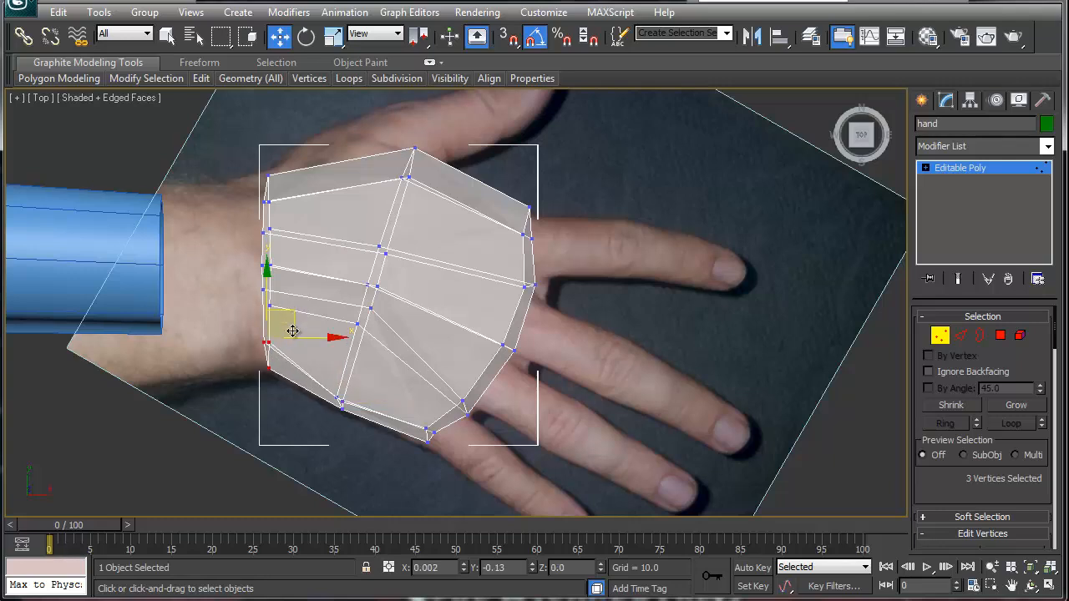
drag(286, 326, 287, 340)
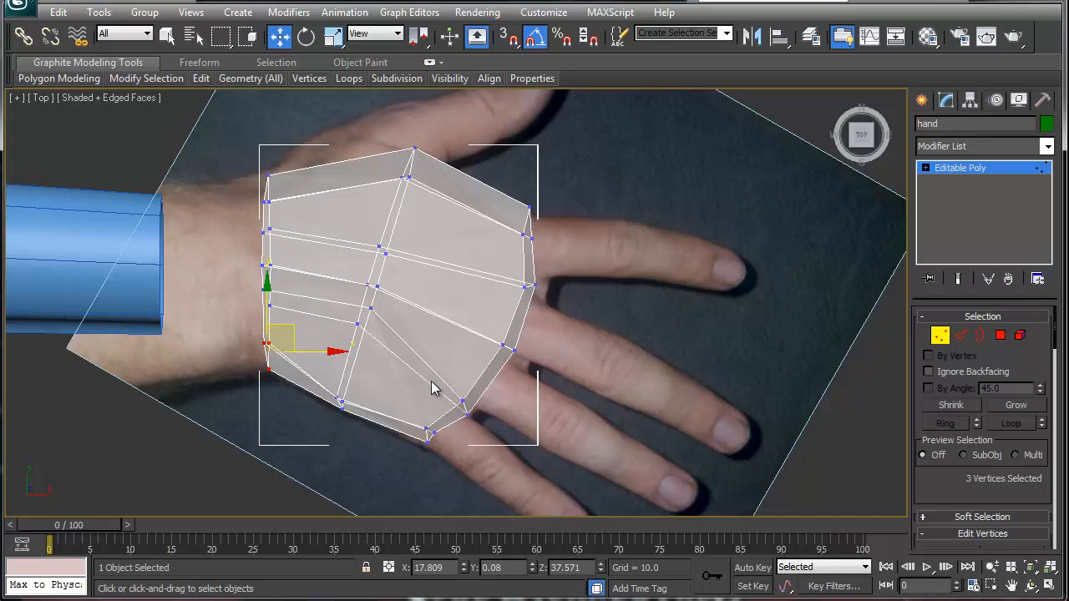
- Shift the inner vertex pairs at the wrist and mid-palm sideways to space the lengthwise edges evenly
click(241, 315)
drag(244, 284, 291, 299)
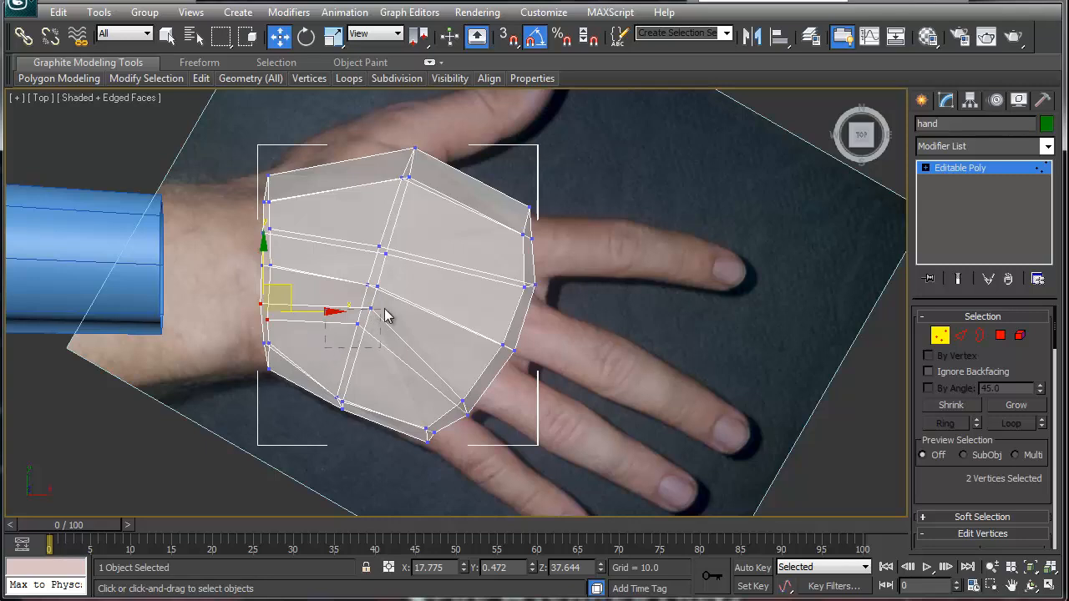
mouse_move(386, 315)
mouse_down()
mouse_move(386, 302)
mouse_move(379, 321)
mouse_up()
drag(368, 238, 412, 220)
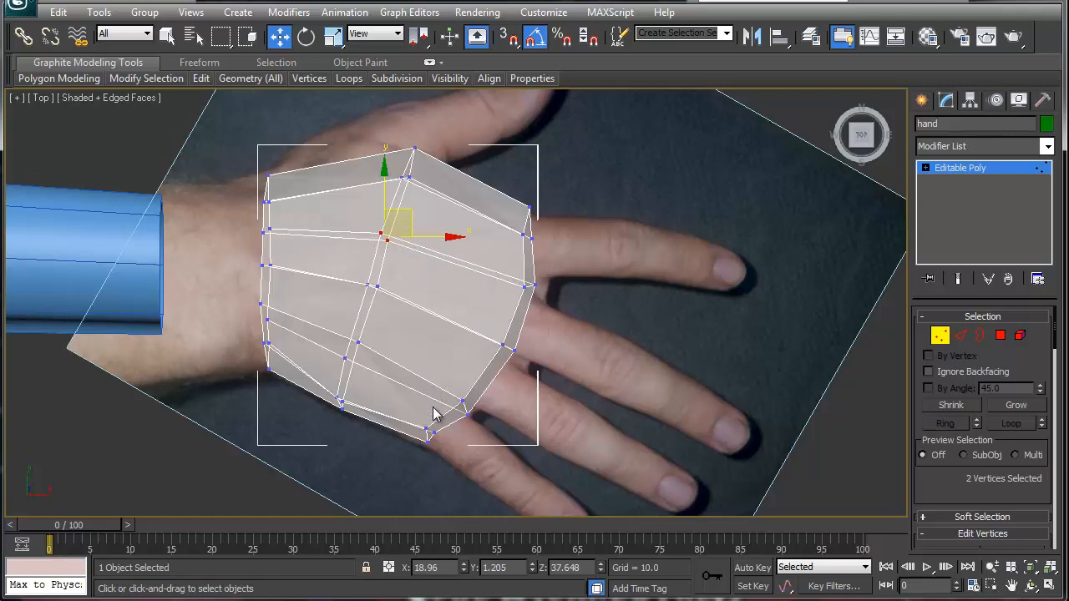
- Chamfer the three vertical edges at the finger gaps on the palm's end into narrow strips separating the finger sections
middle_drag(442, 420, 372, 360)
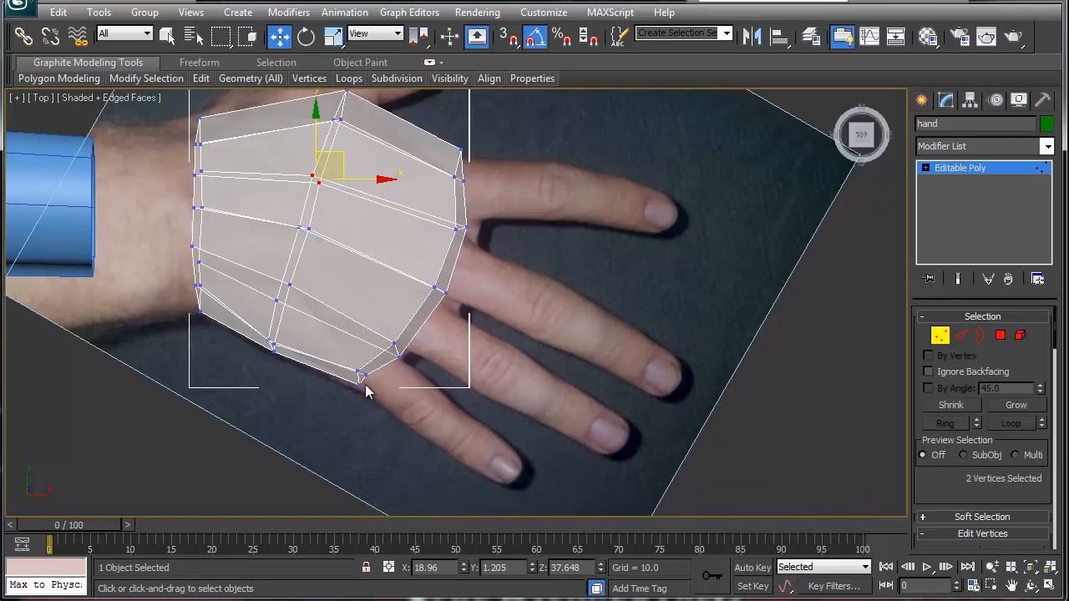
key(2)
click(397, 350)
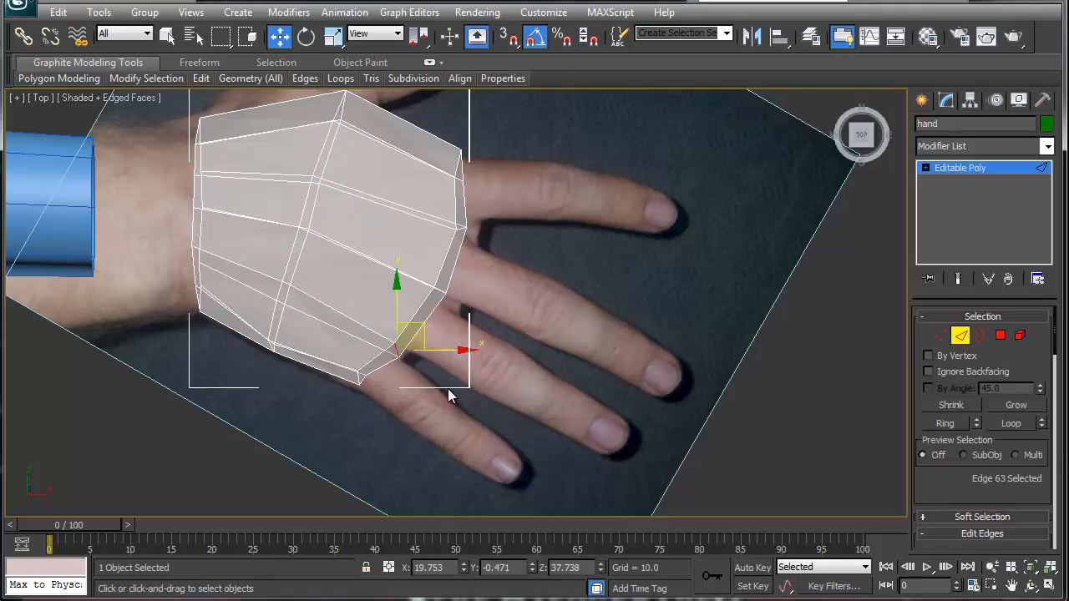
alt+middle_drag(448, 388, 373, 340)
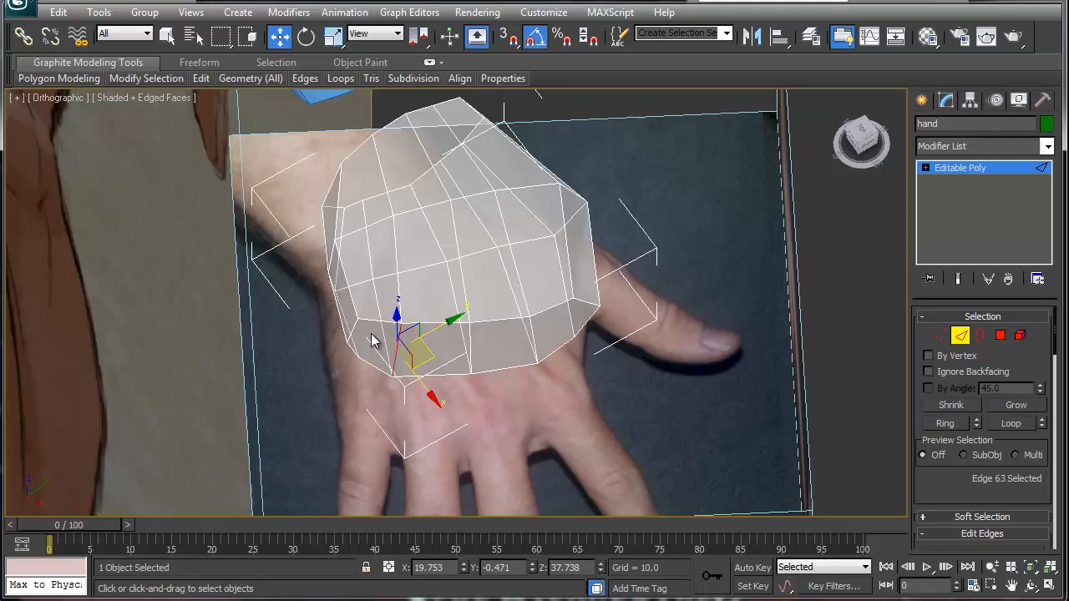
ctrl+click(471, 347)
ctrl+click(534, 340)
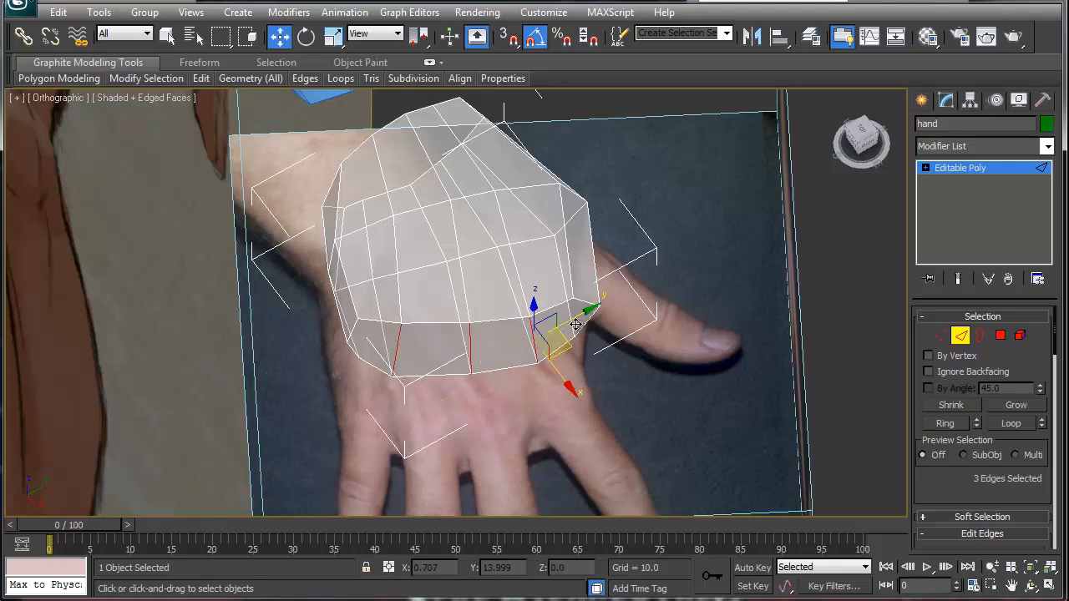
ctrl+click(570, 319)
alt+middle_drag(582, 361, 569, 344)
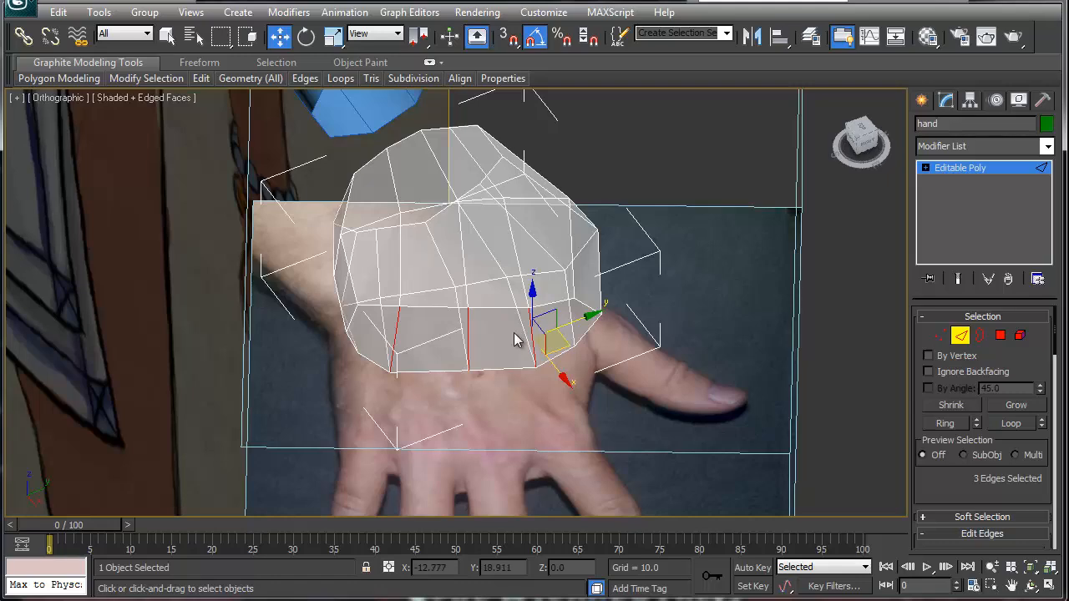
alt+middle_drag(484, 385, 463, 334)
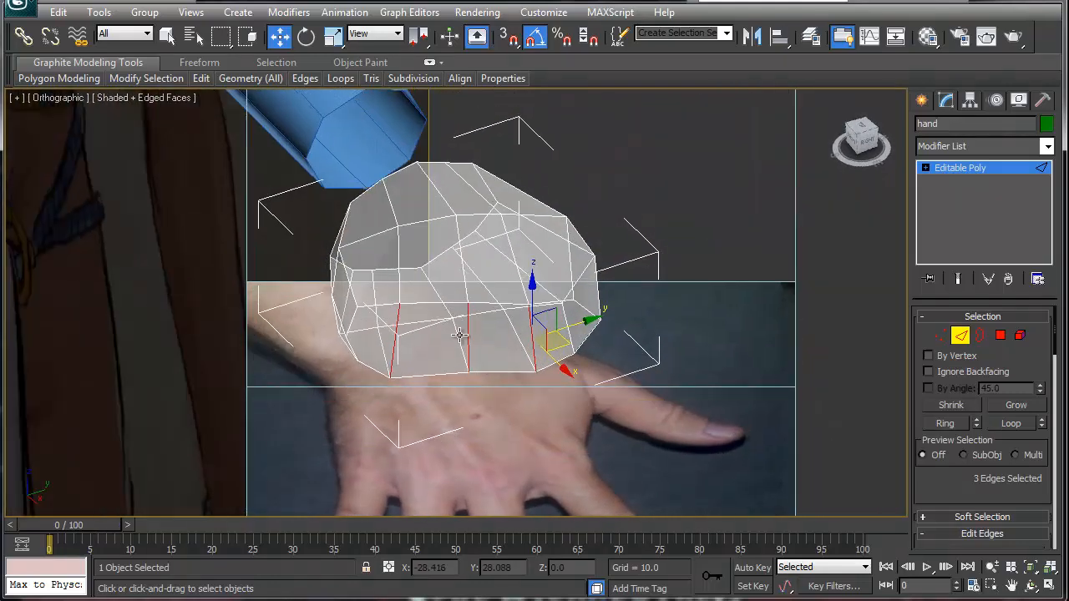
right_click(461, 330)
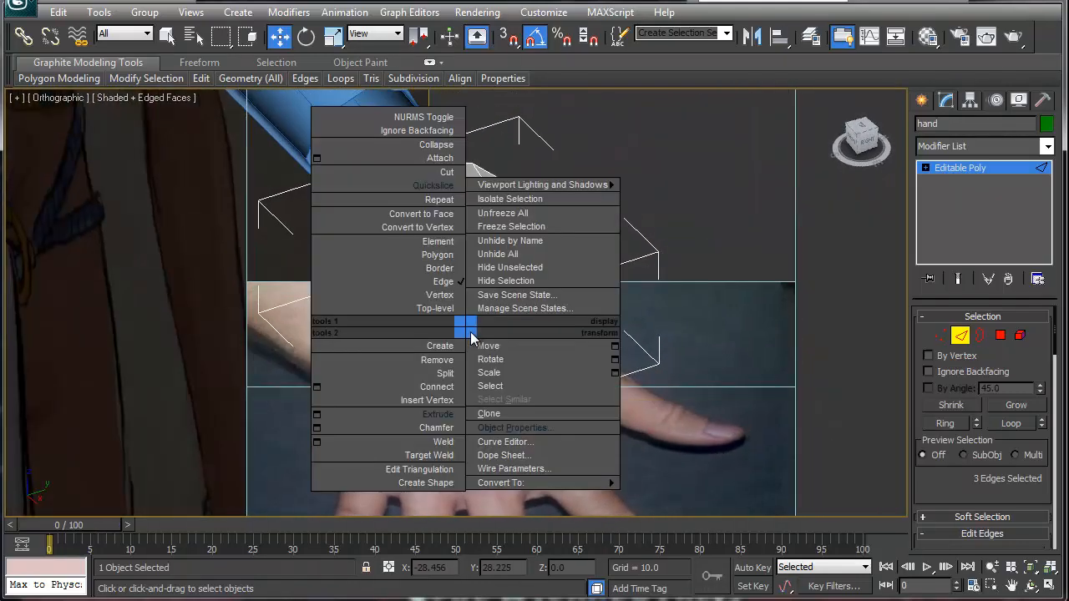
click(443, 389)
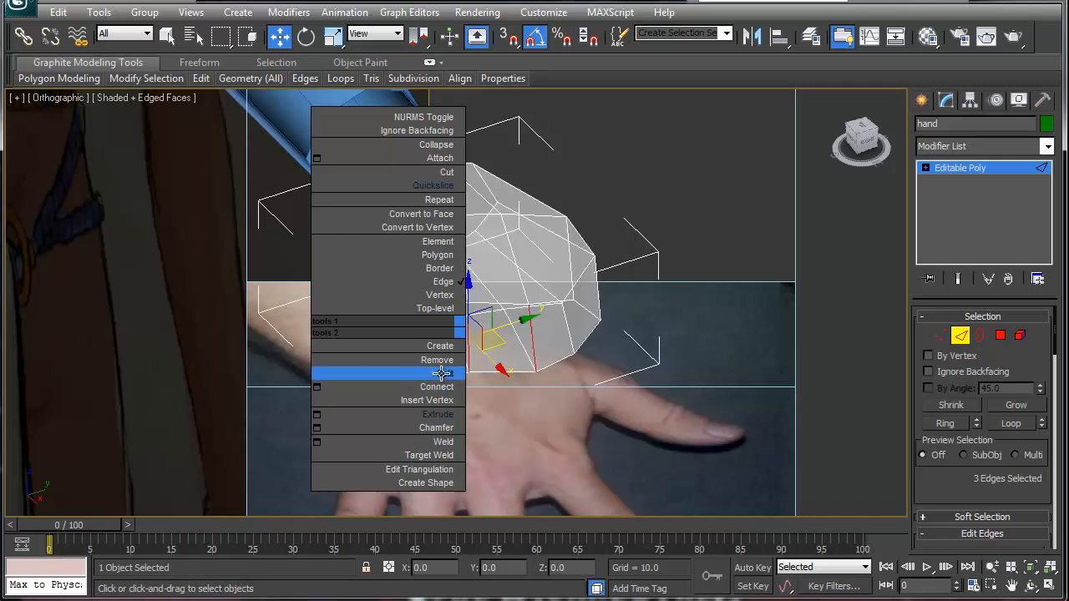
drag(468, 344, 468, 354)
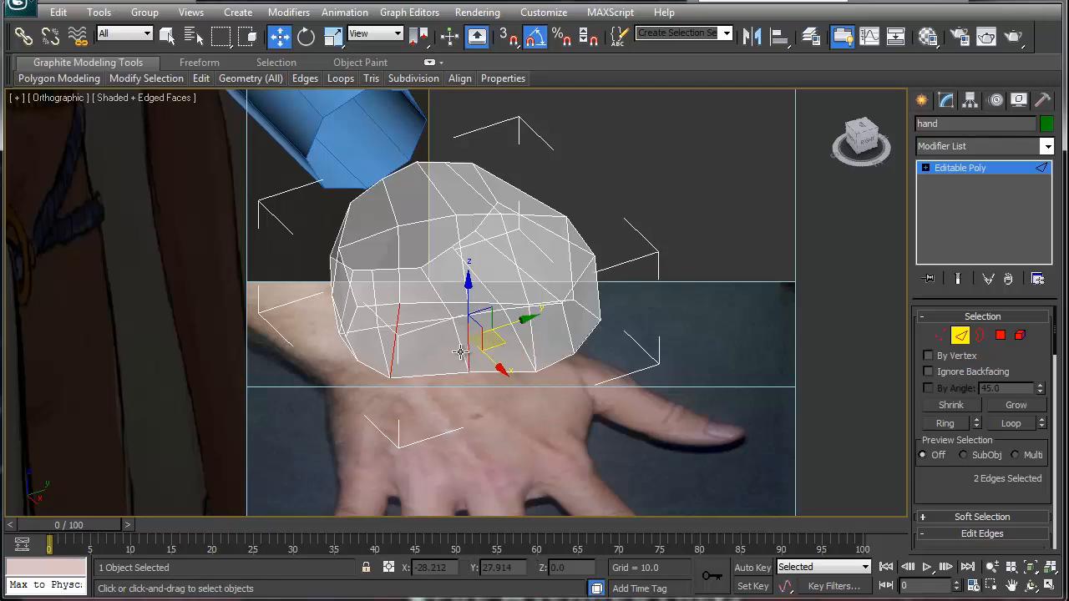
right_click(527, 343)
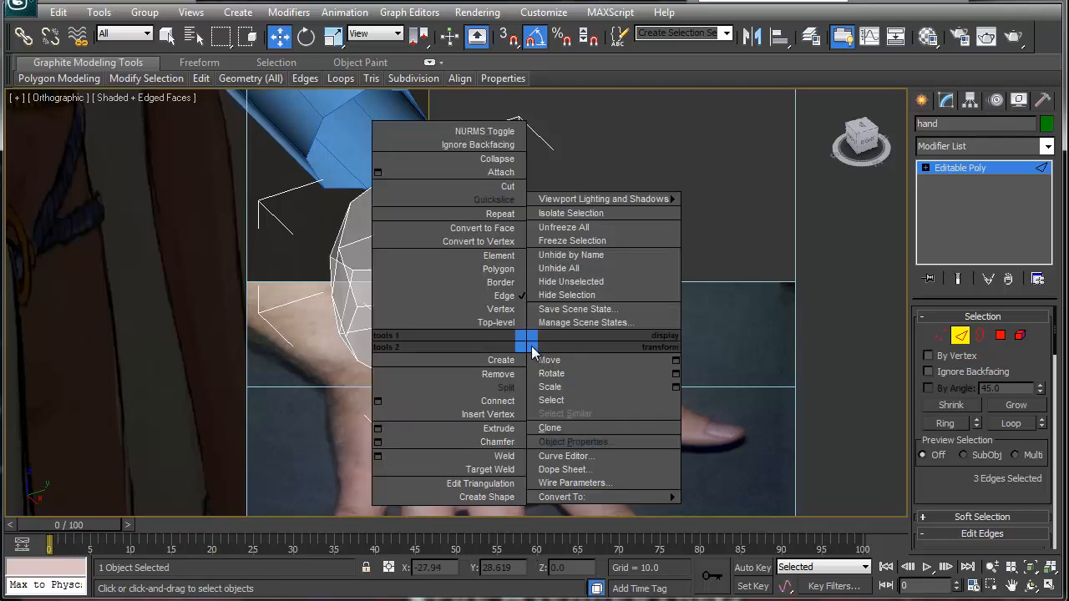
click(505, 414)
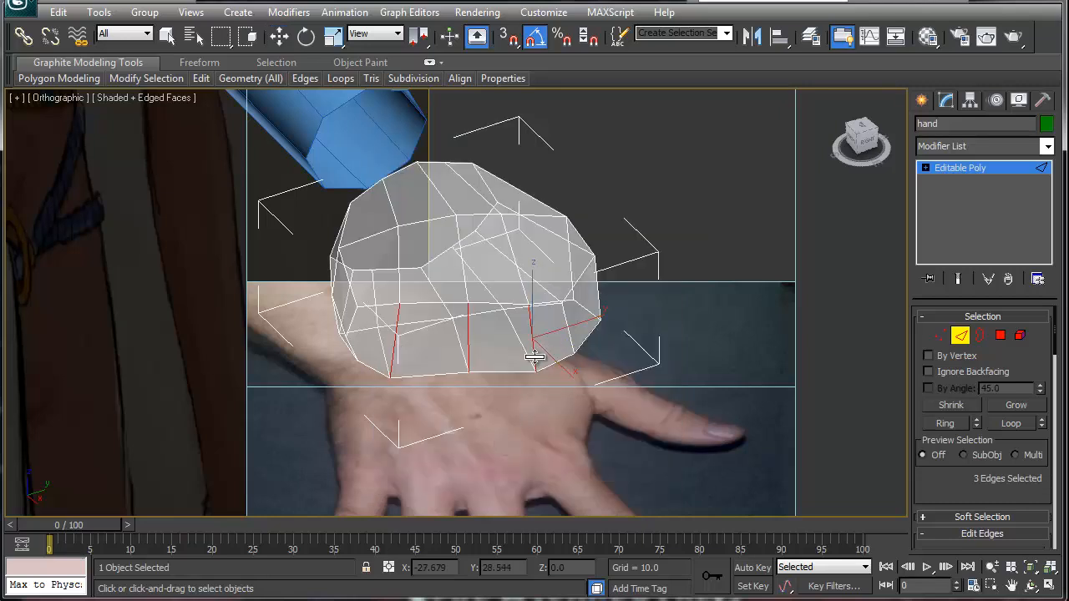
drag(536, 346, 537, 337)
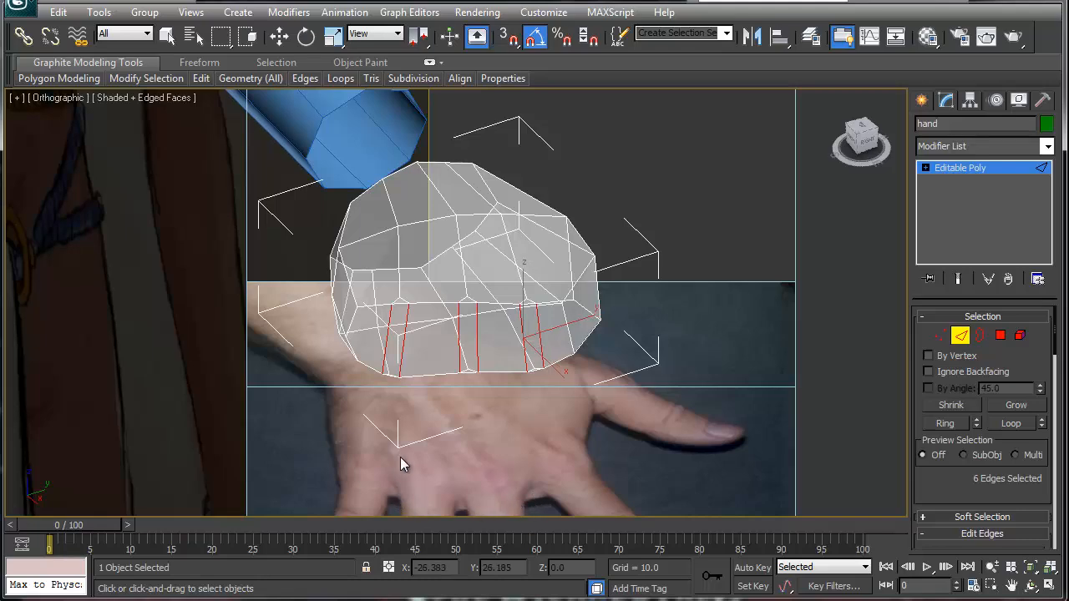
- Turn off the see-through display of the hand
mouse_move(443, 334)
alt+middle_down()
mouse_move(487, 339)
mouse_move(485, 329)
mouse_move(440, 336)
alt+middle_up()
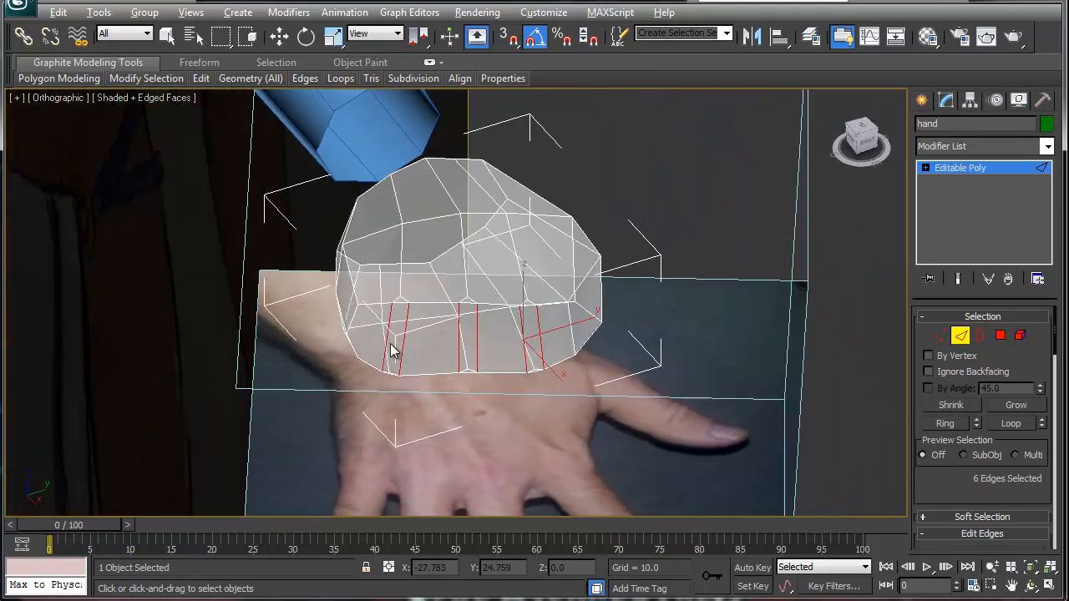
key(alt+x)
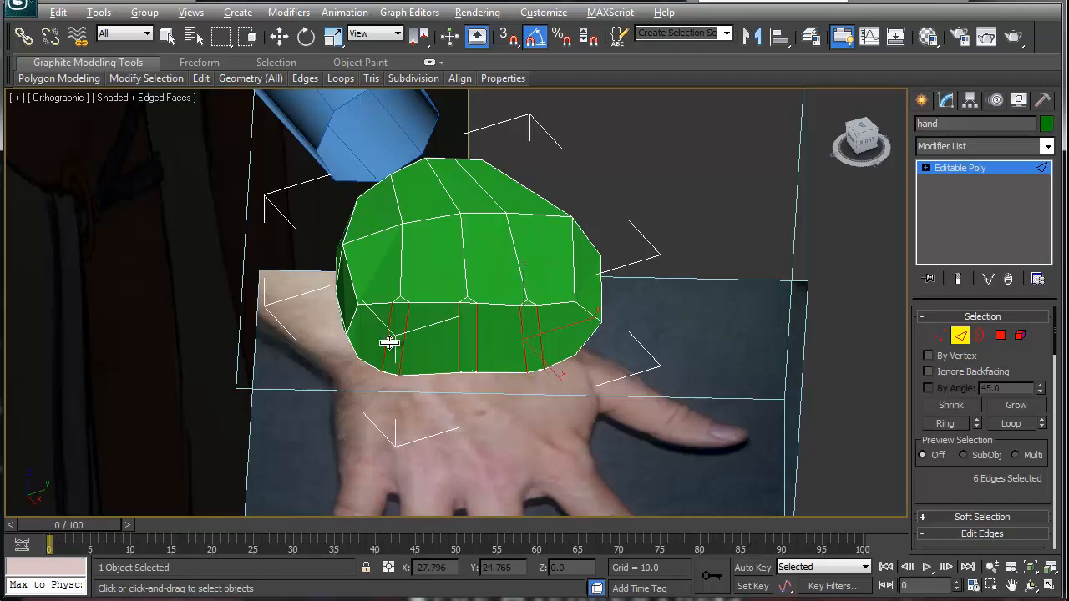
- Cut a horizontal edge across the palm's finger end from side to side, halfway between its upper and lower edges
key(w)
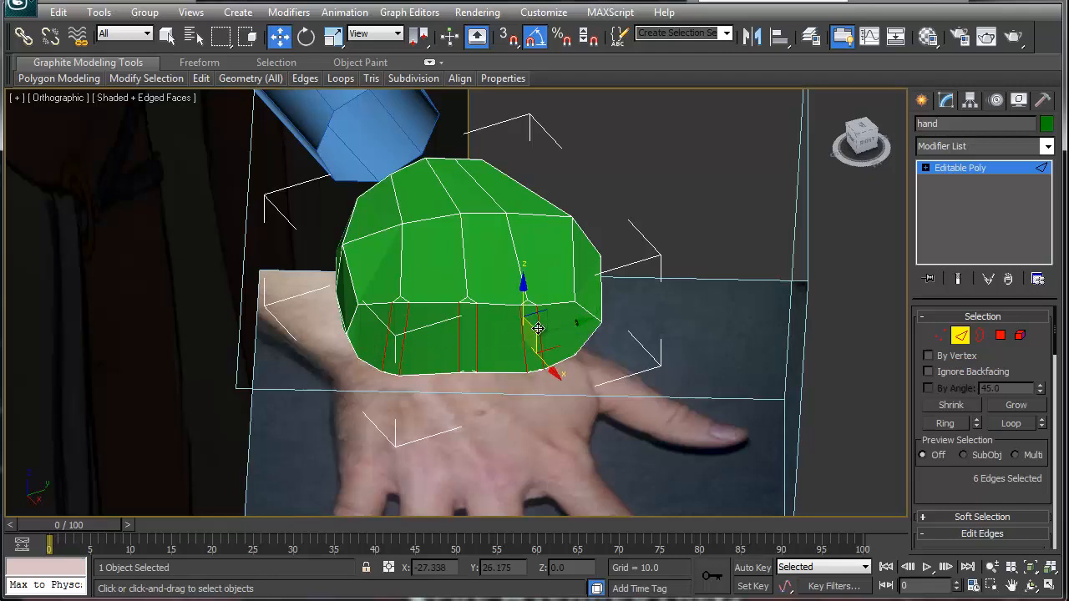
right_click(538, 328)
click(494, 177)
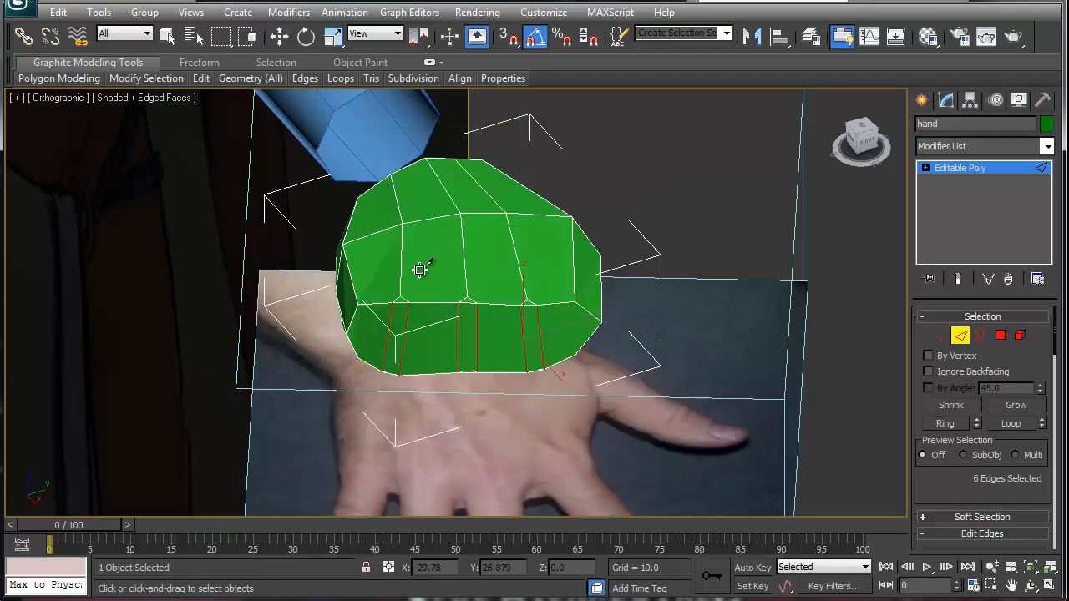
click(346, 330)
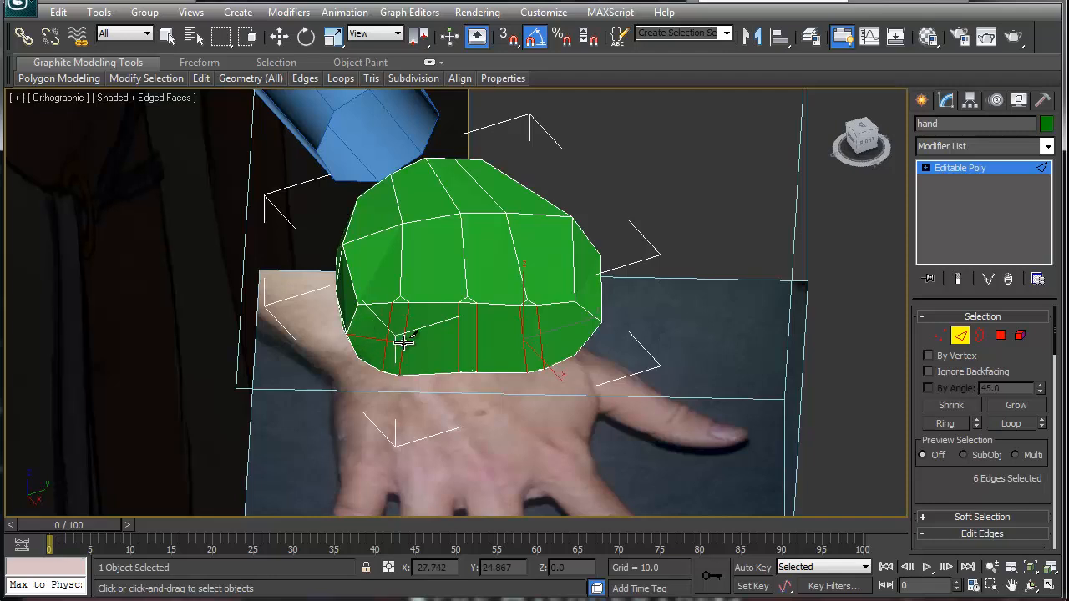
click(459, 340)
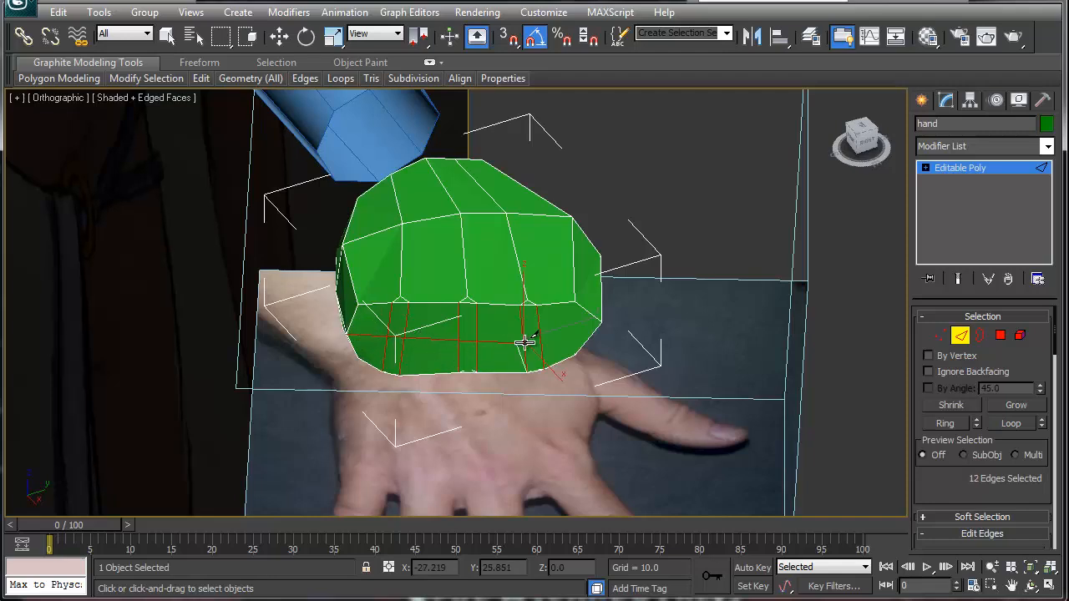
click(541, 340)
click(600, 322)
alt+middle_drag(487, 342, 466, 349)
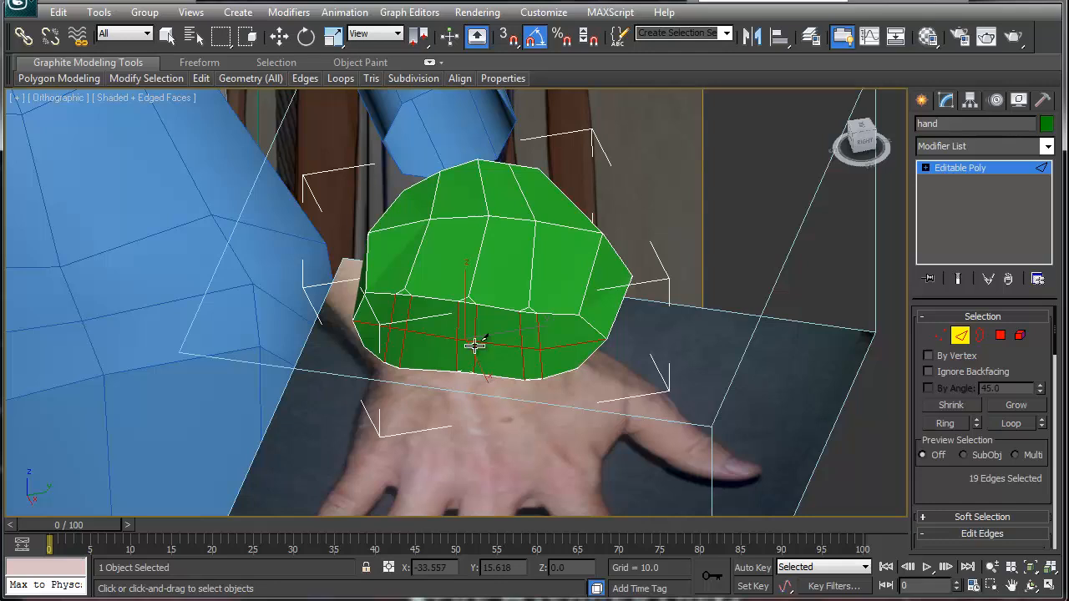
- Delete the polygons of the finger sections on the palm's end, keeping the narrow strips between them
key(5)
click(486, 345)
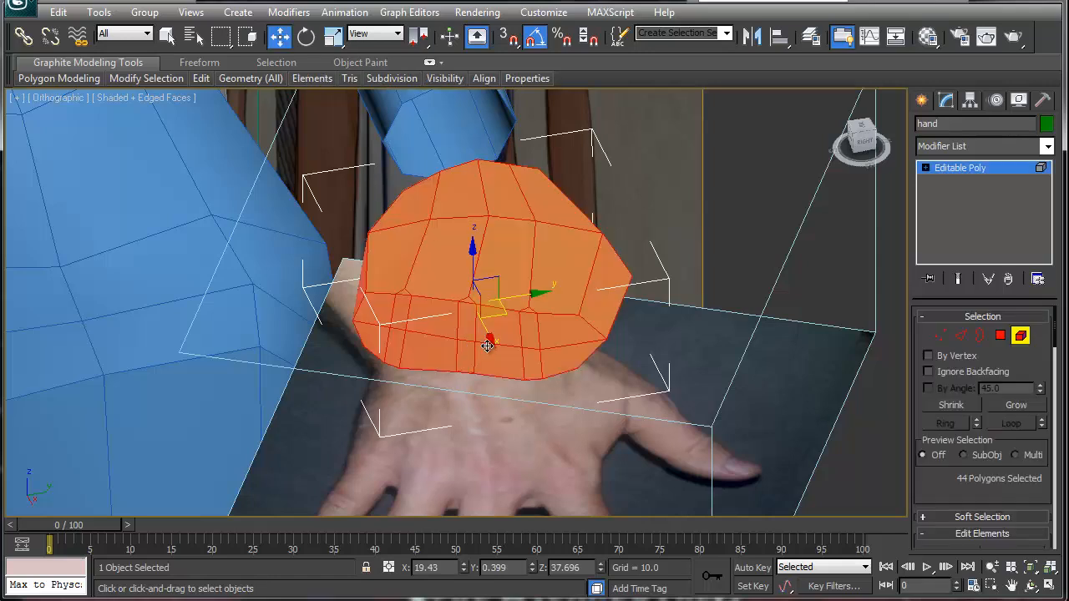
key(4)
click(567, 345)
ctrl+click(562, 365)
ctrl+click(484, 364)
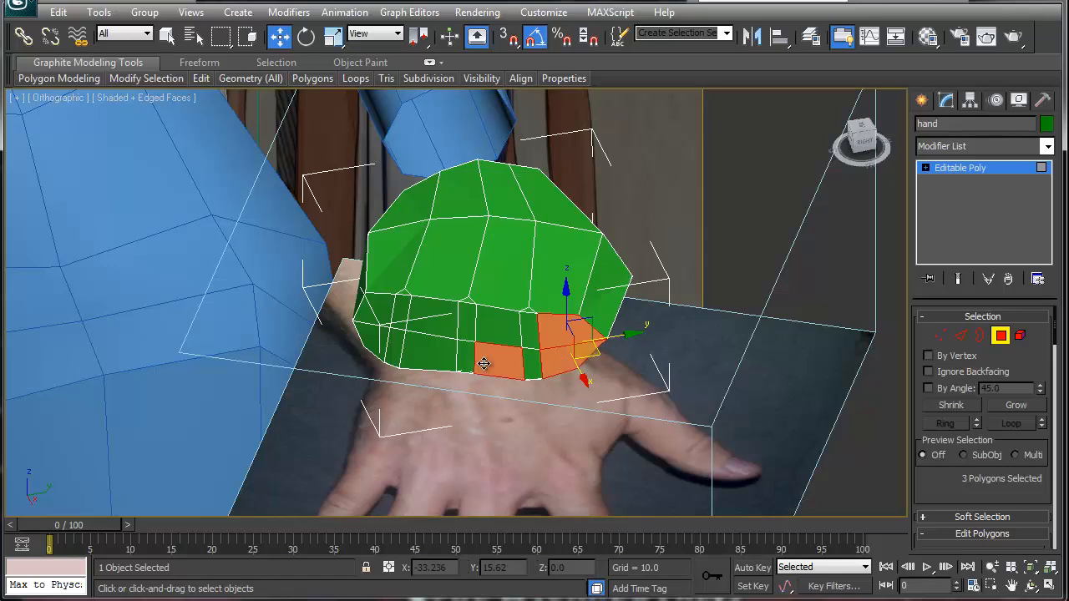
ctrl+click(497, 326)
ctrl+click(447, 321)
ctrl+click(436, 354)
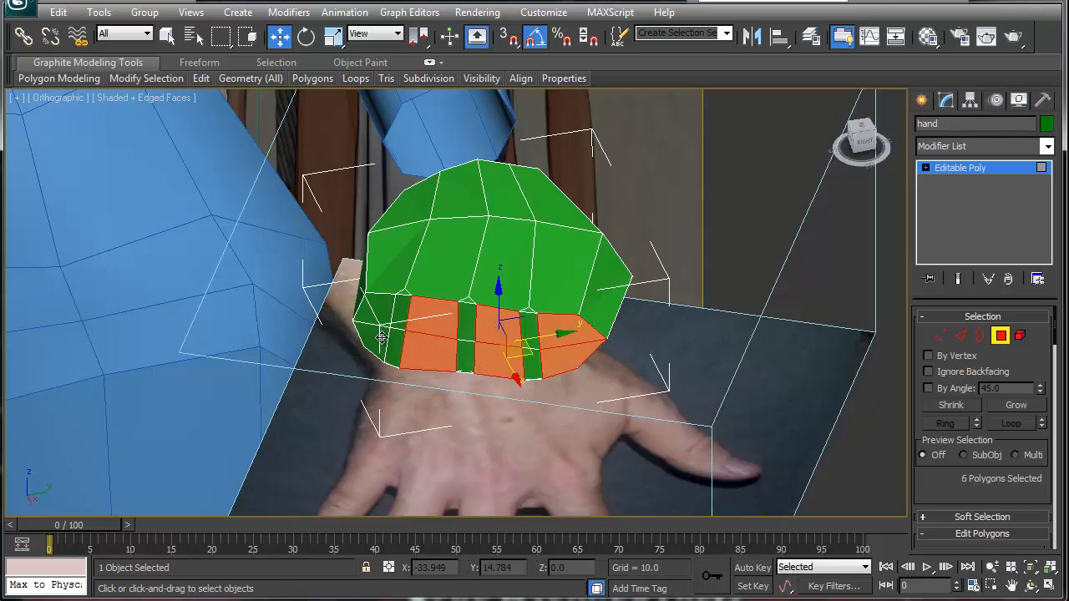
key(Delete)
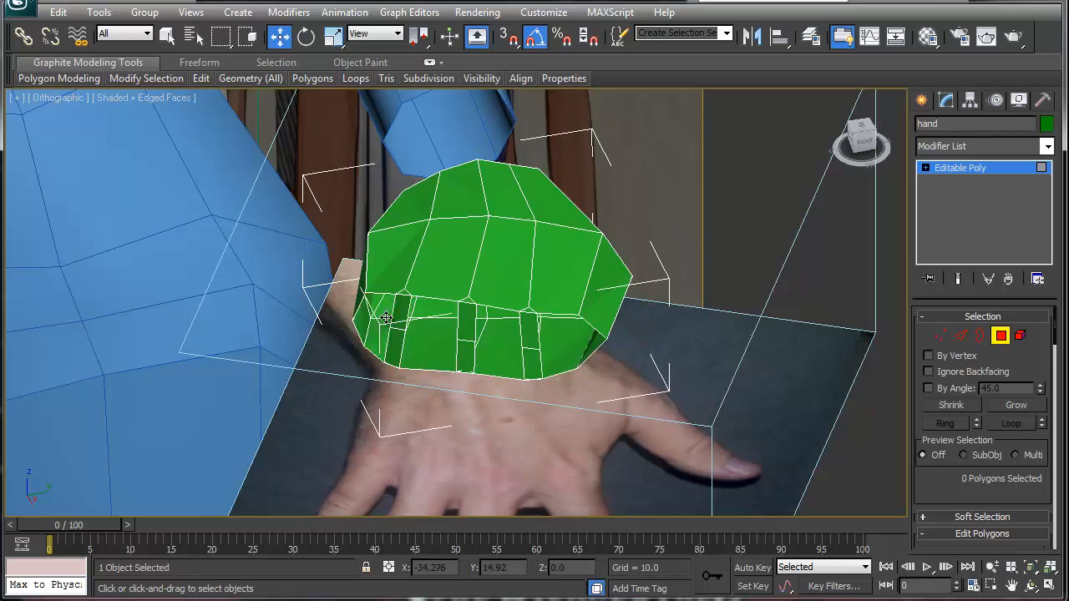
- Scale down the short middle edge of each of the three finger-gap strips to about half its width
alt+middle_drag(391, 327, 431, 329)
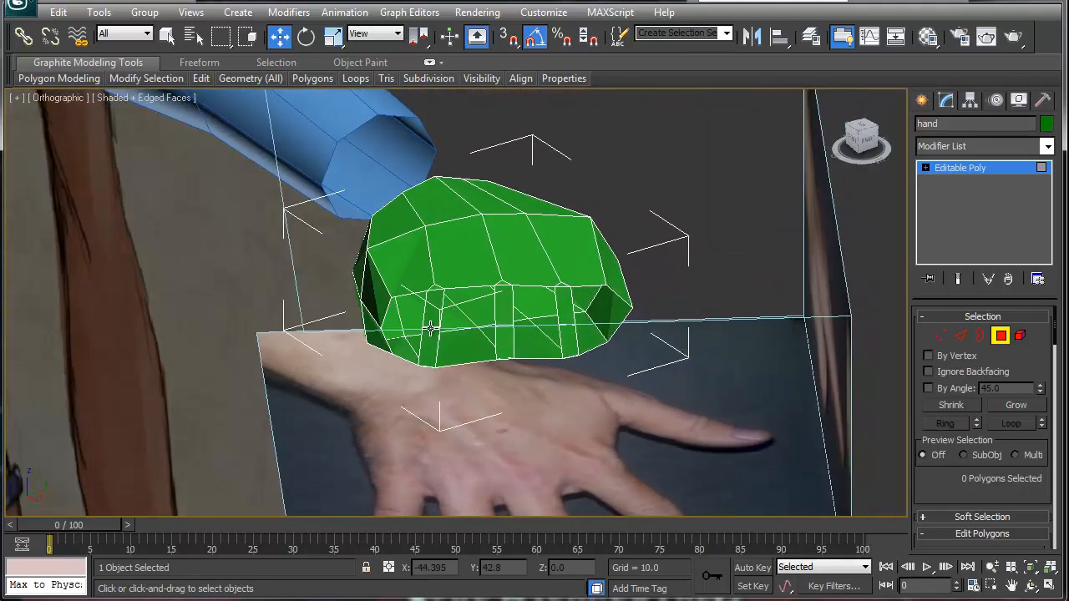
key(2)
click(435, 326)
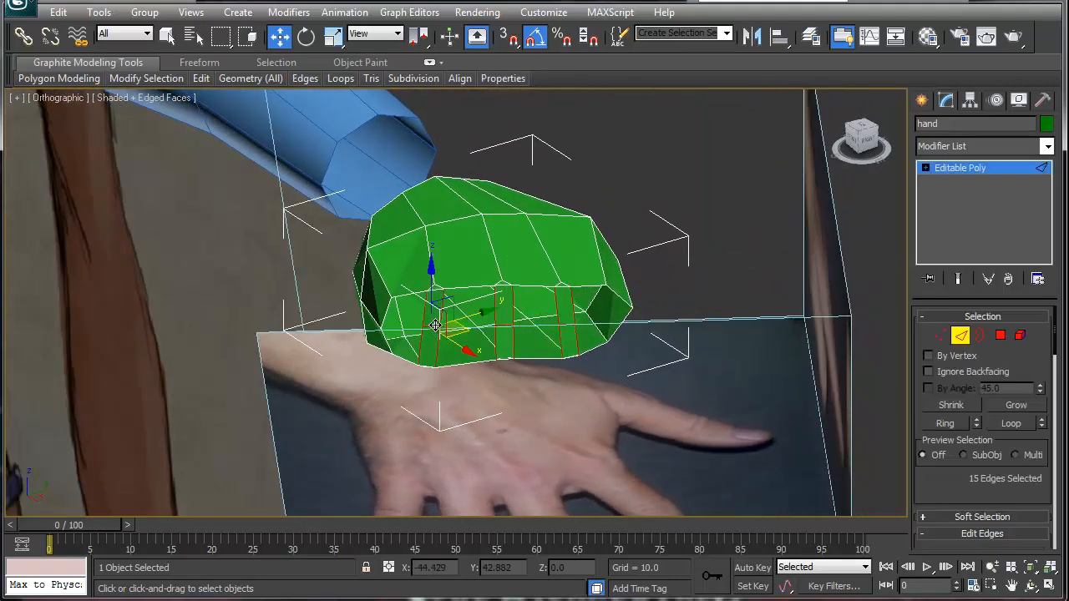
click(433, 326)
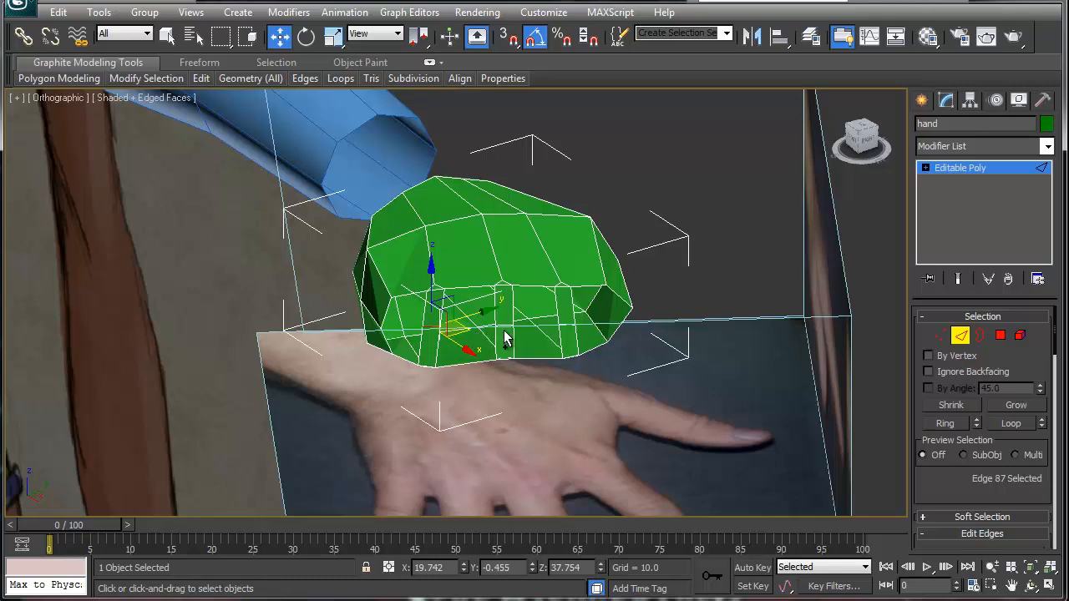
key(r)
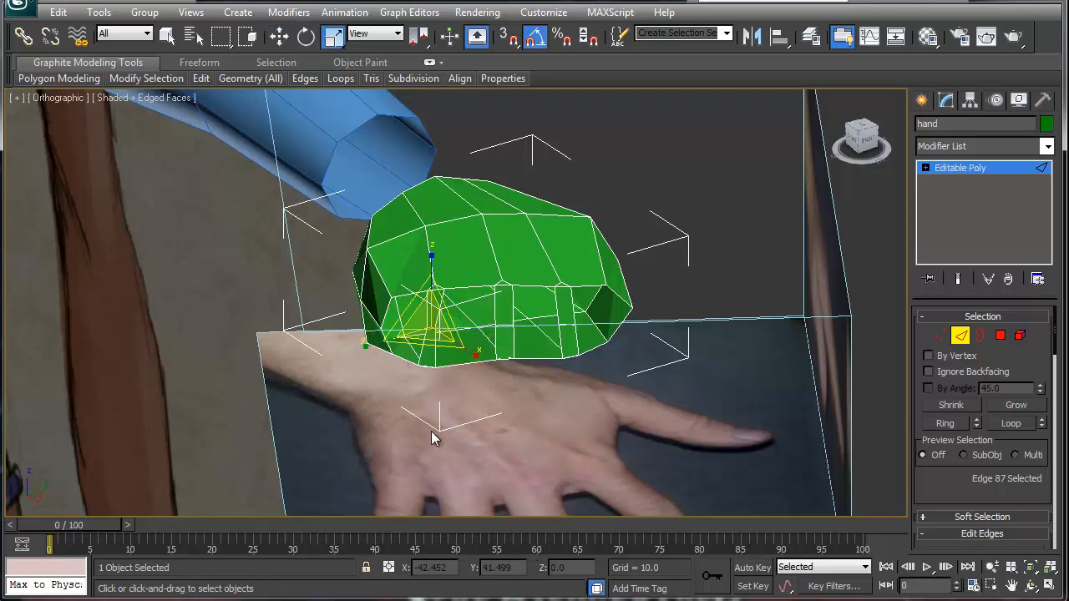
click(507, 325)
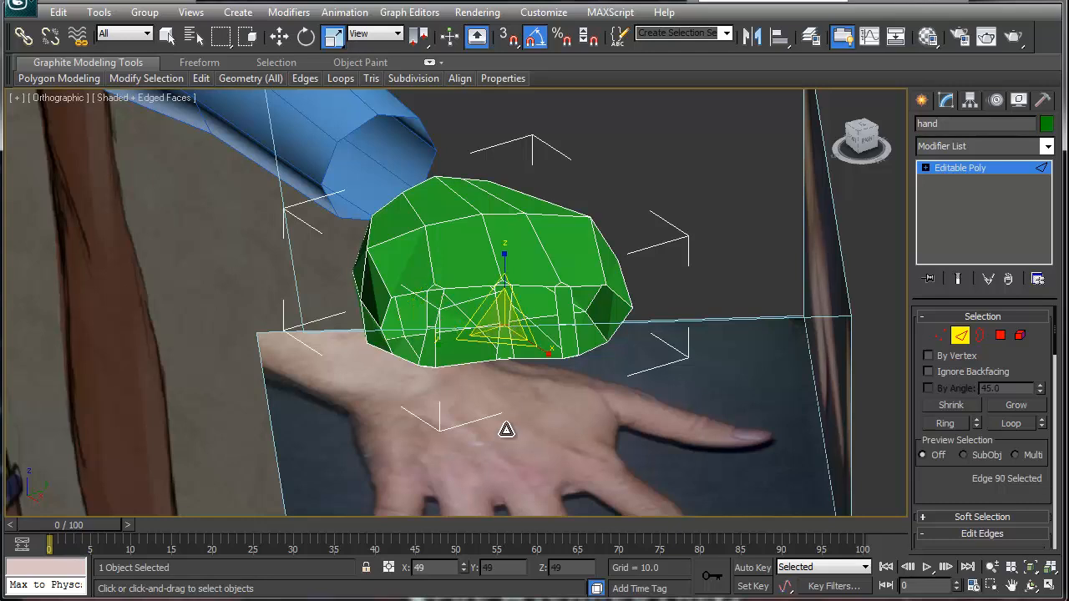
click(559, 344)
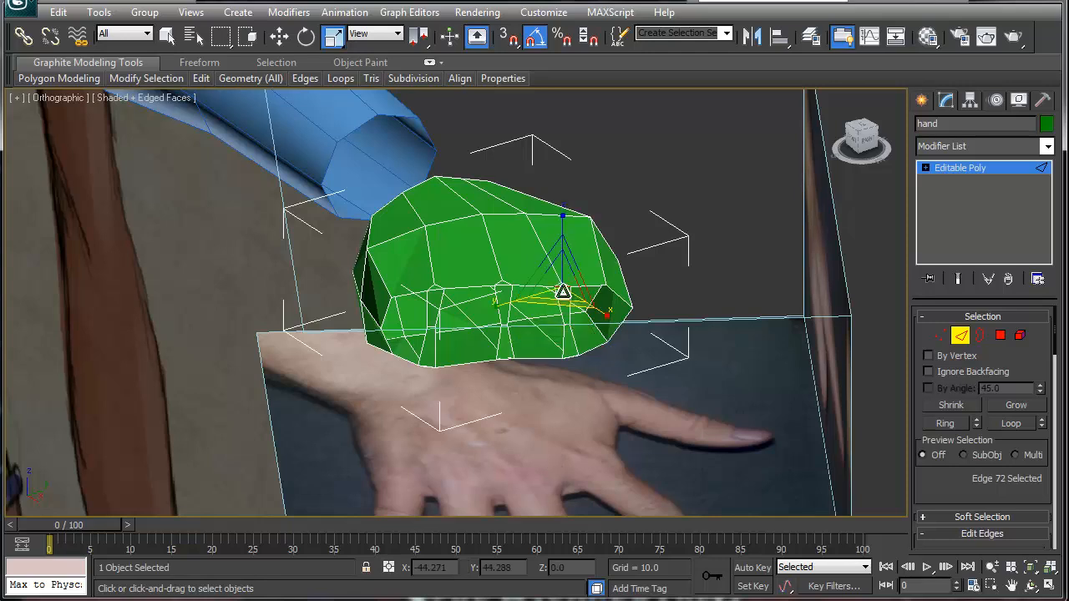
- Scale up the short top and bottom edges of the three finger-gap strips to about 150% to round the finger openings
click(563, 288)
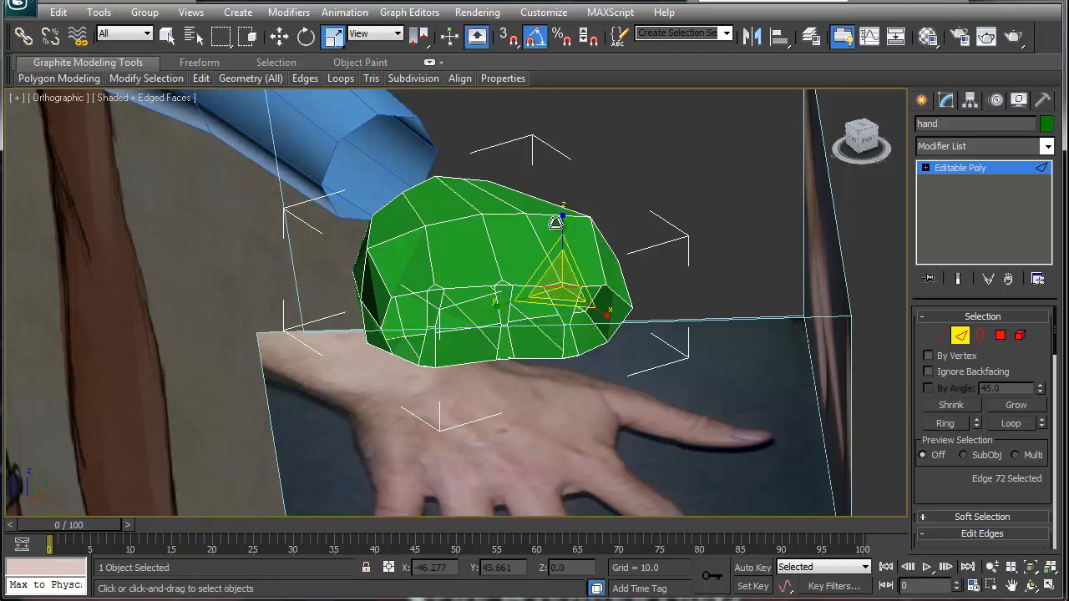
click(499, 287)
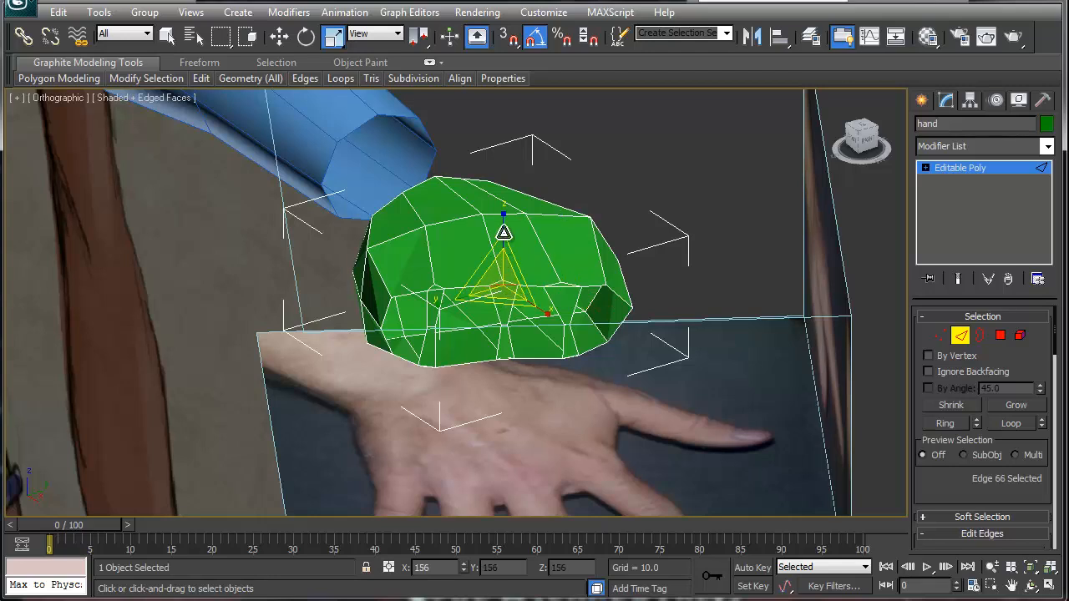
click(435, 294)
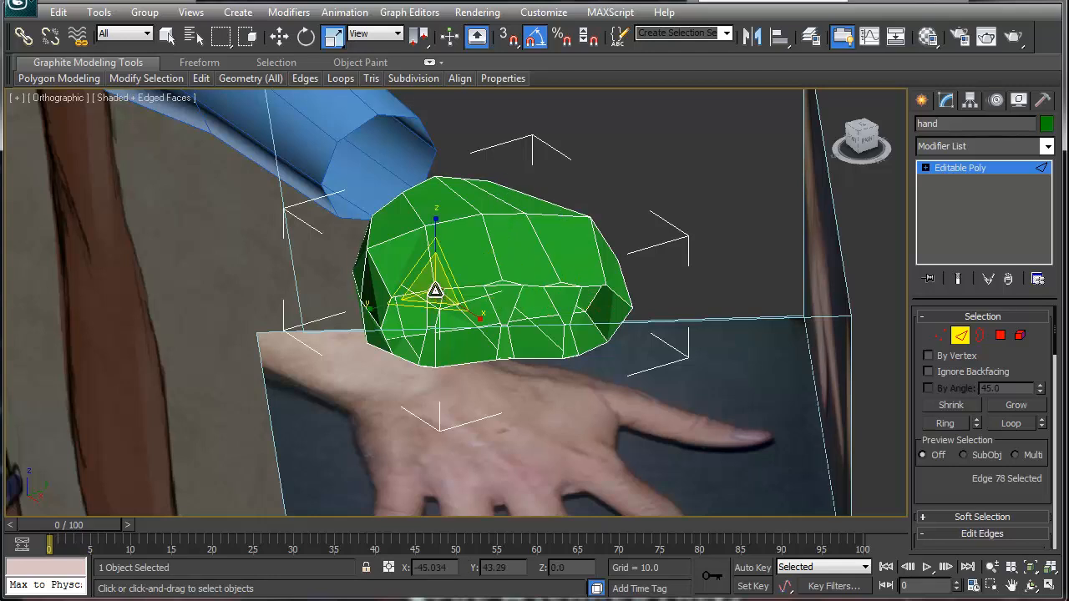
click(420, 364)
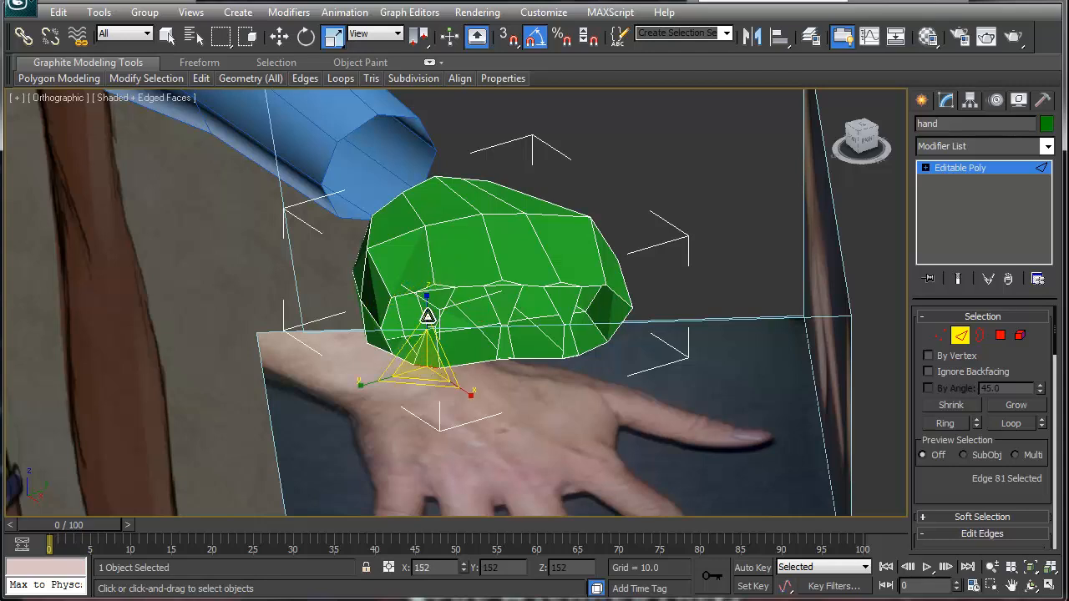
click(503, 364)
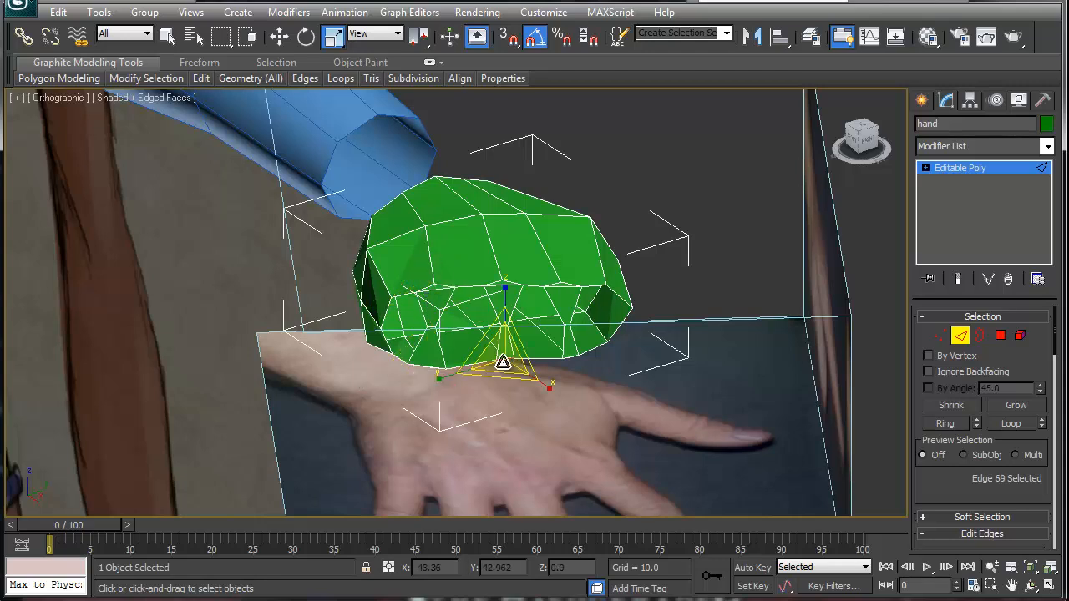
click(566, 360)
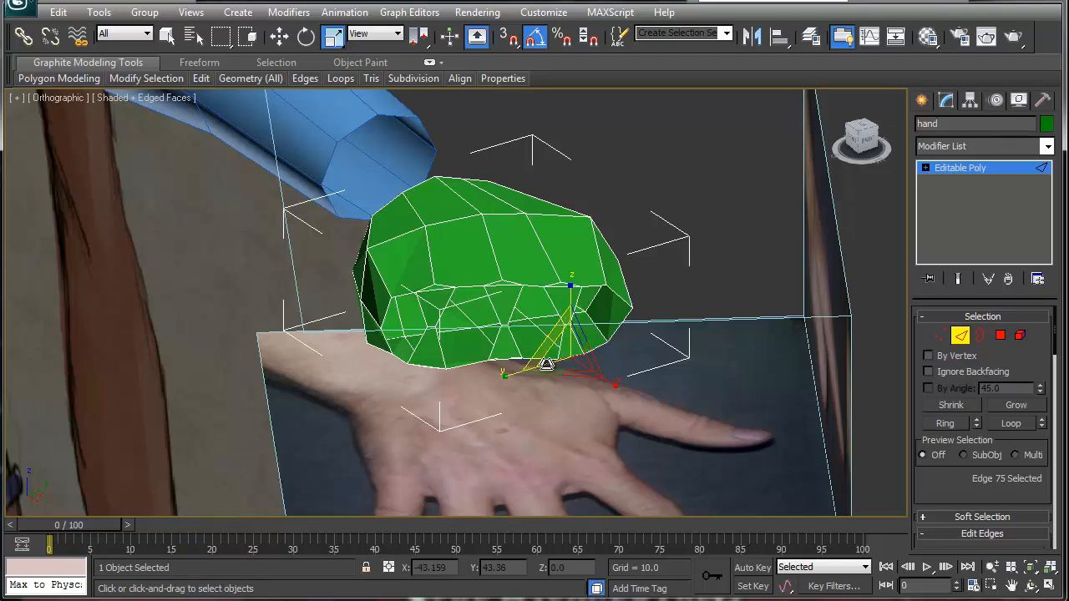
alt+middle_drag(501, 398, 510, 443)
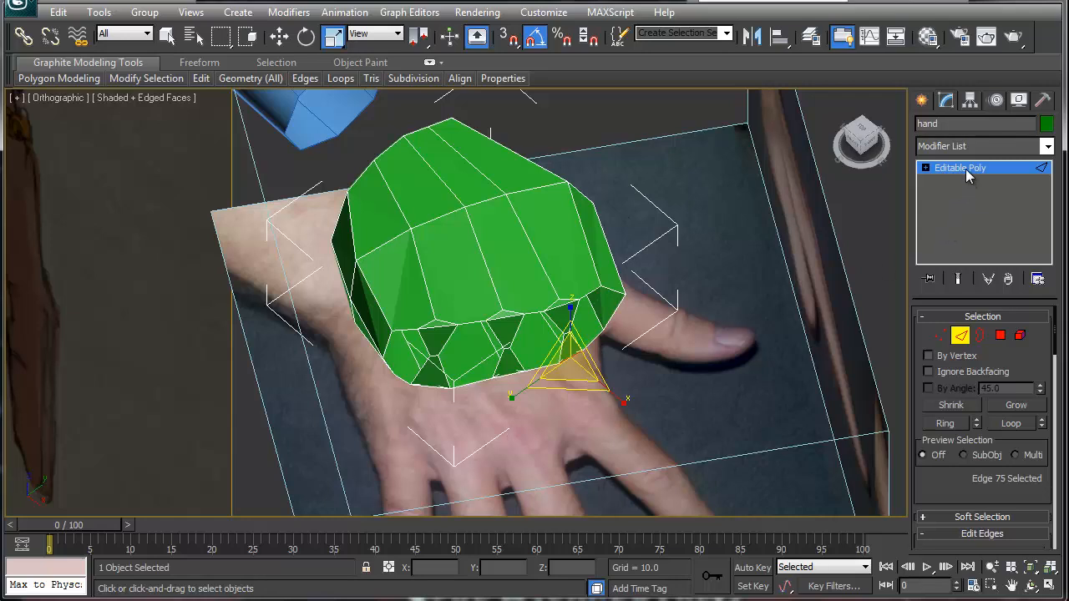
- Switch the view to Top over the hand photo, clear the edge selection and restore the four-viewport layout
key(v)
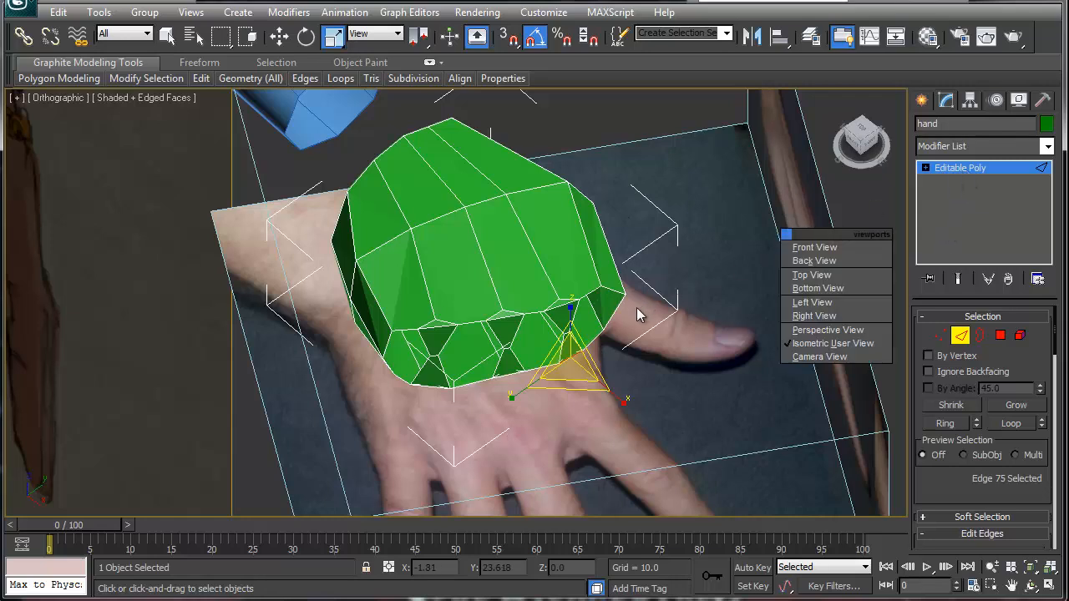
key(t)
key(z)
click(564, 349)
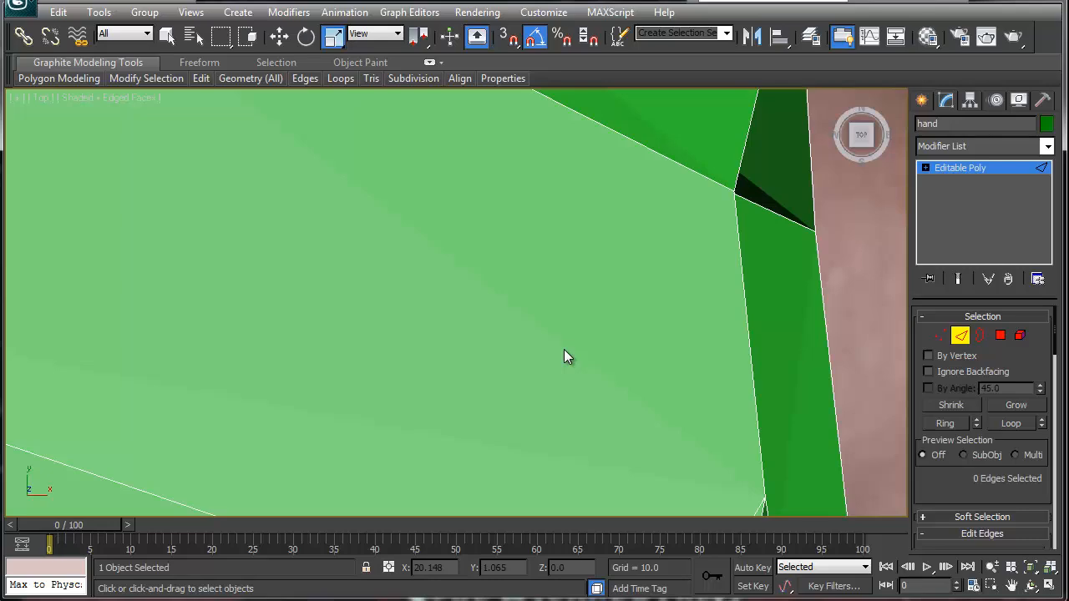
scroll(564, 358, down, 8)
scroll(550, 379, up, 5)
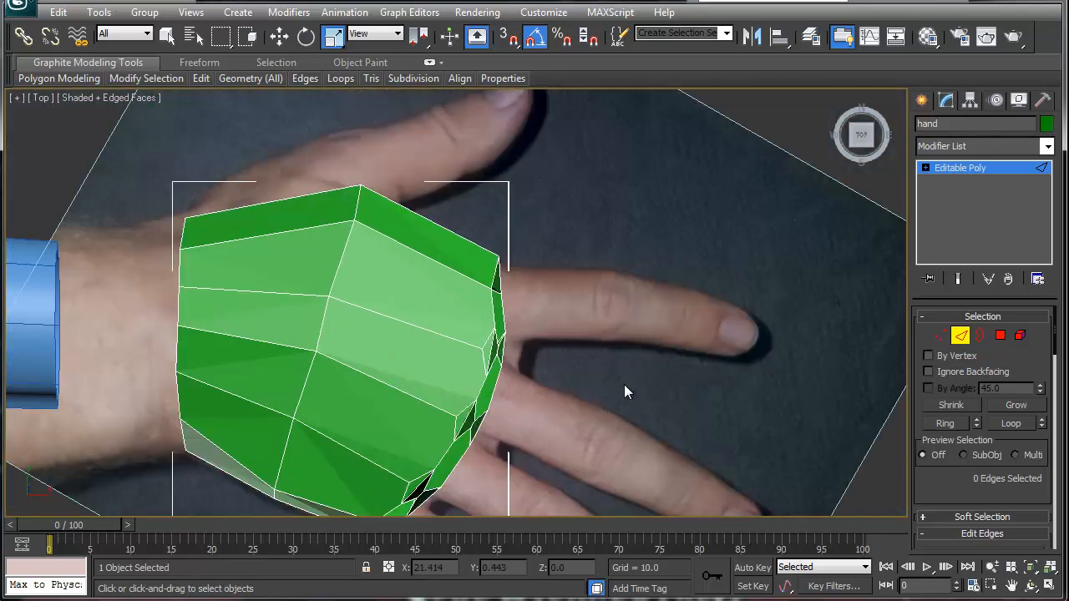
key(alt+w)
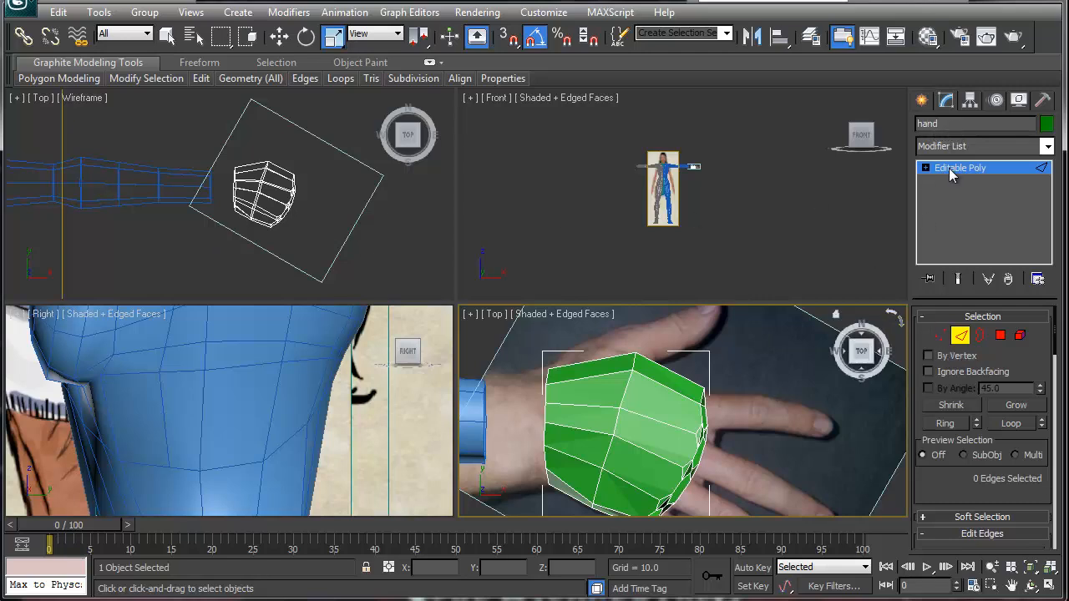
- Create a cylinder at the hand's finger openings in the Right view, with radius about 0.27 and height about 4.3
click(921, 99)
click(956, 242)
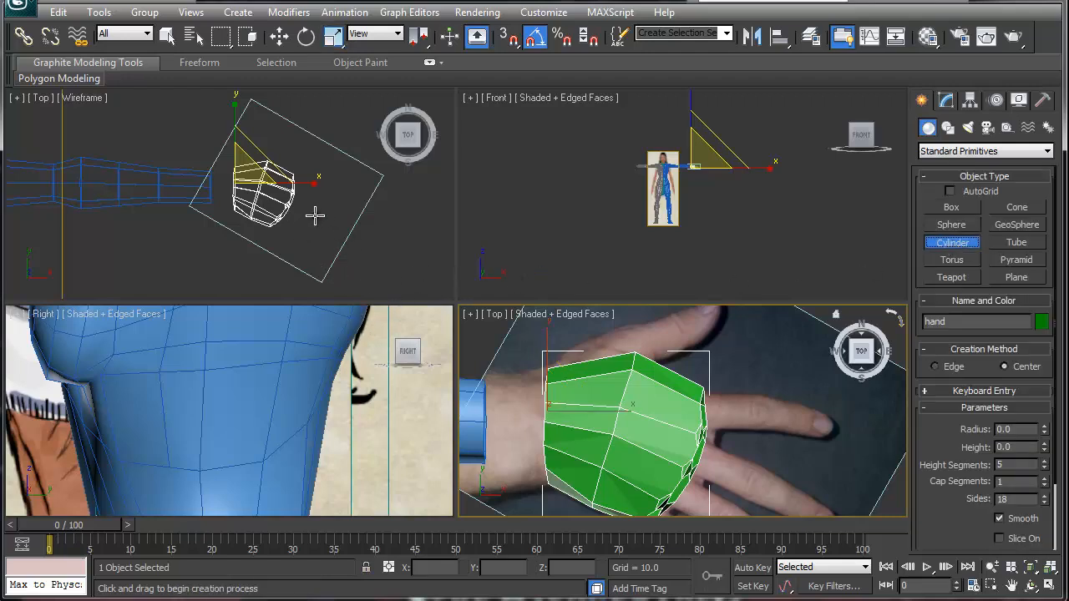
middle_drag(316, 374, 282, 482)
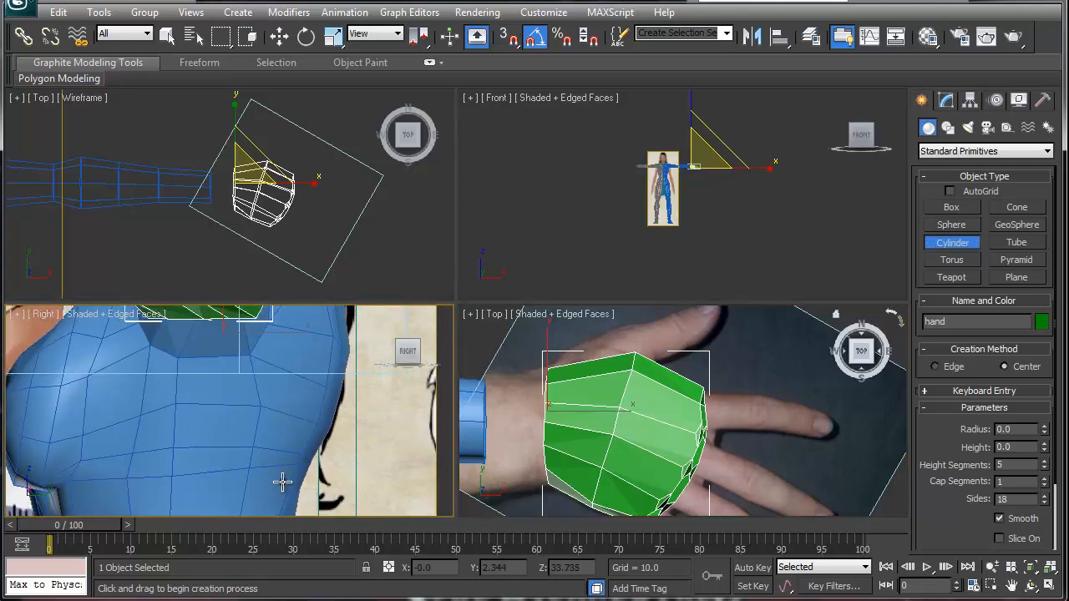
scroll(282, 482, down, 3)
click(225, 349)
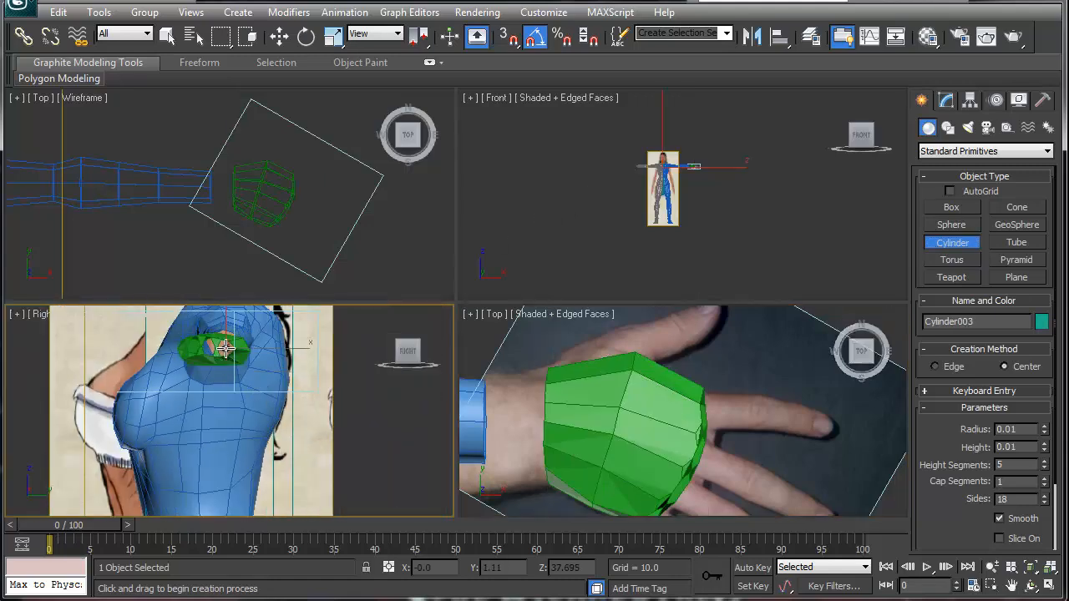
drag(226, 349, 226, 343)
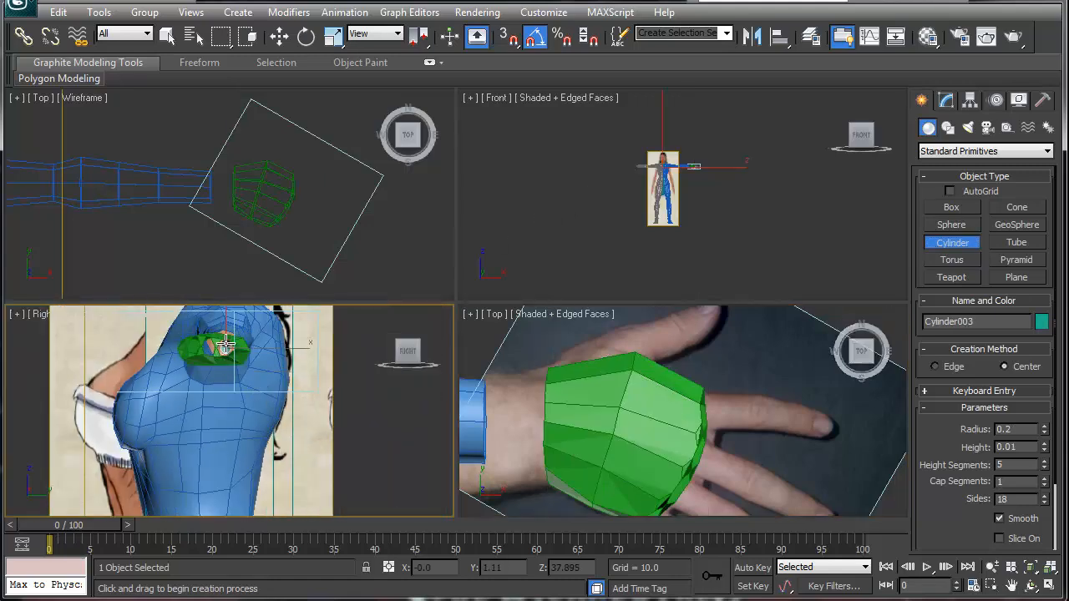
click(218, 236)
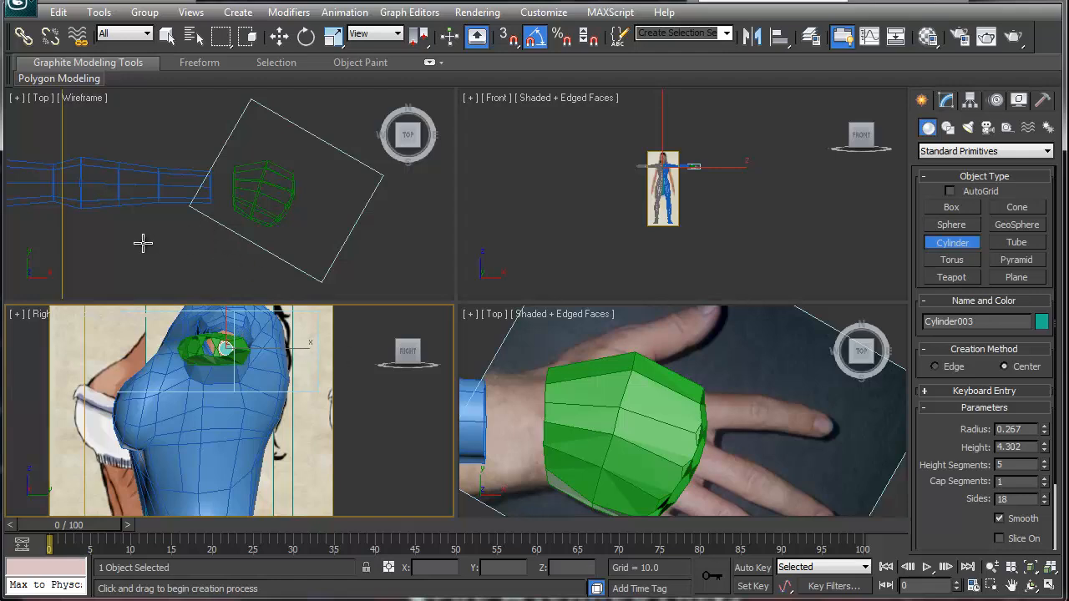
- Move the cylinder along X to about 20.23 so it starts at the palm's finger end near the index finger
middle_drag(143, 241, 278, 243)
key(r)
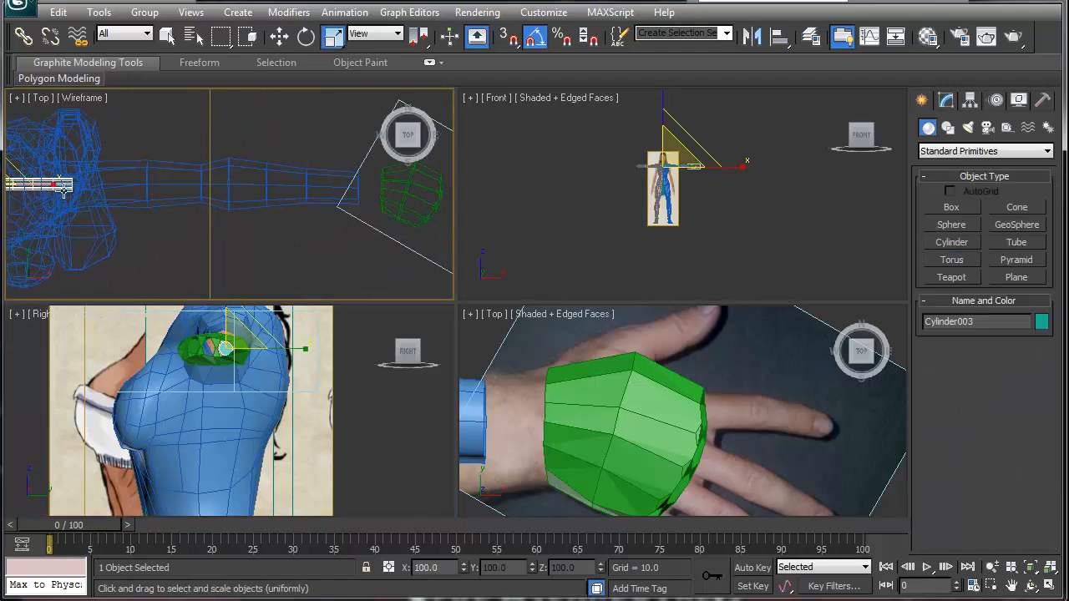
key(w)
drag(38, 185, 493, 201)
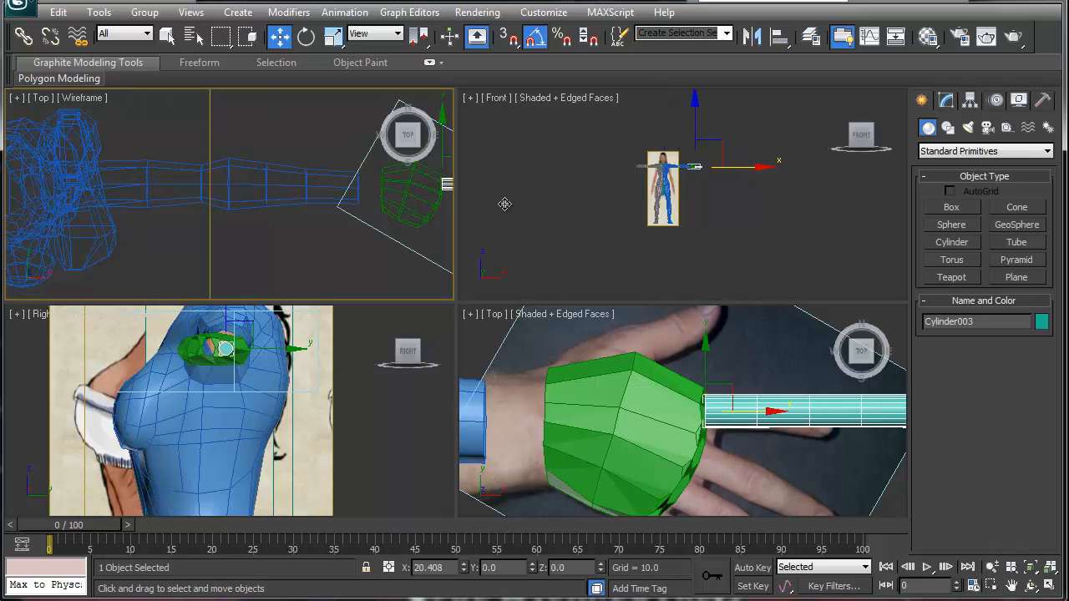
middle_drag(320, 245, 133, 249)
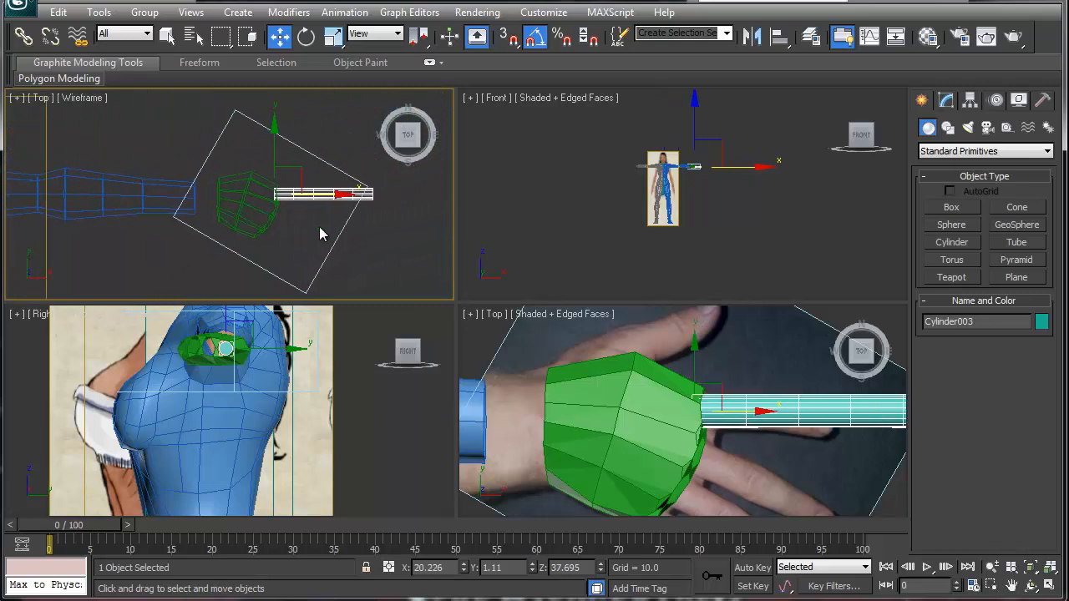
scroll(324, 234, up, 3)
middle_drag(345, 235, 210, 220)
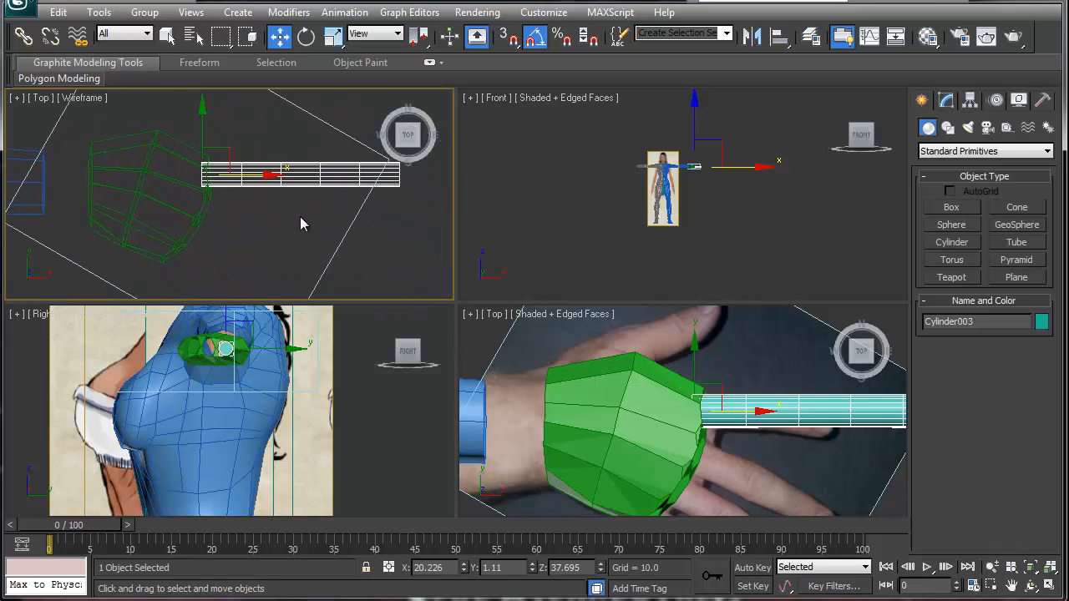
- Set the finger cylinder to 1 height segment and 6 sides, and shorten its height to about 2.24
click(950, 101)
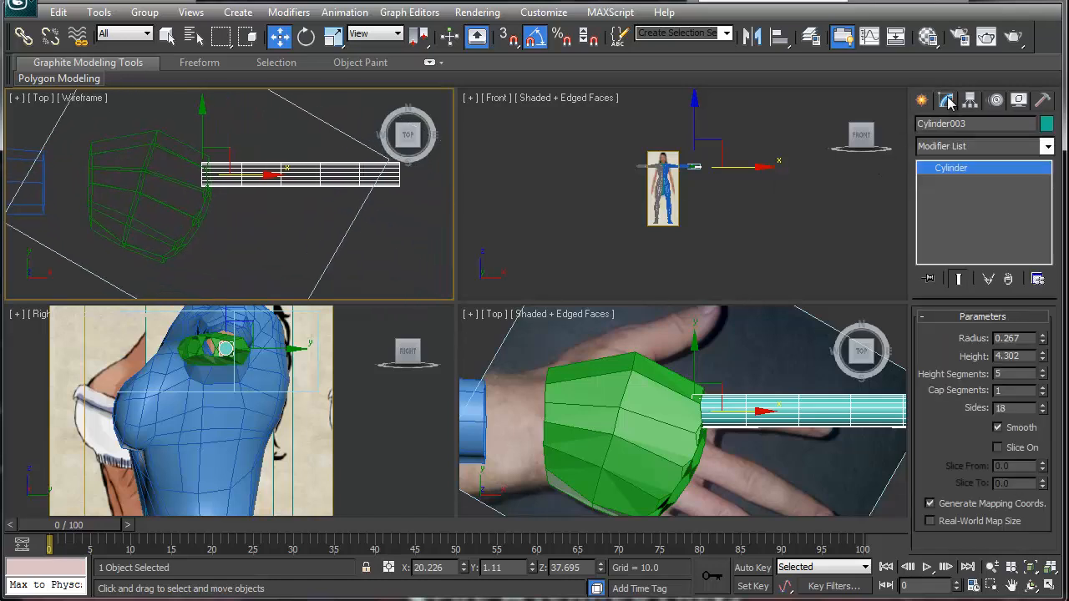
click(1042, 377)
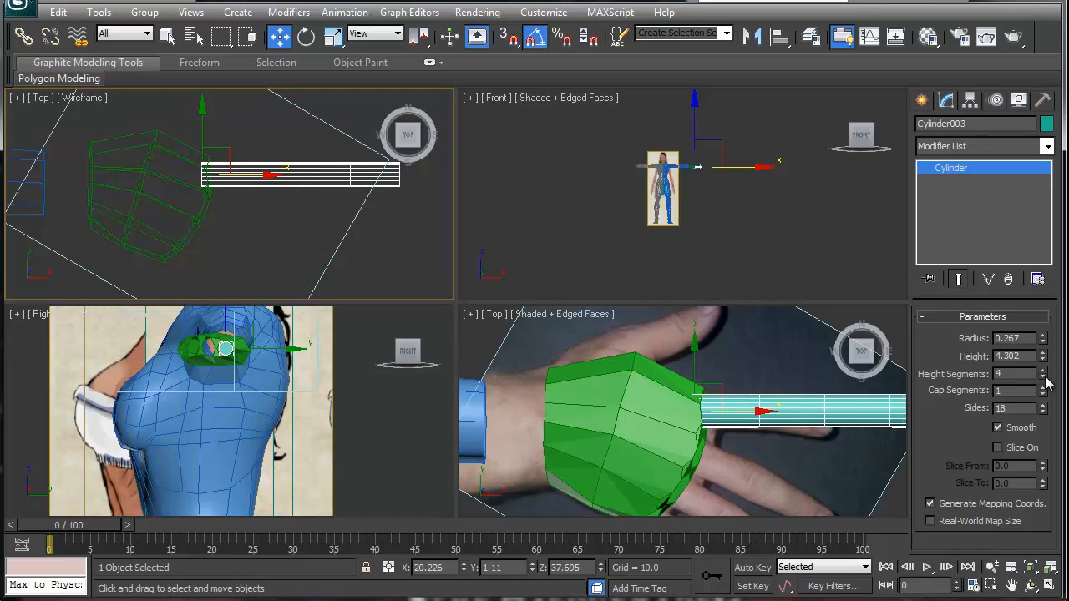
drag(1046, 380, 1047, 405)
drag(1046, 409, 1046, 507)
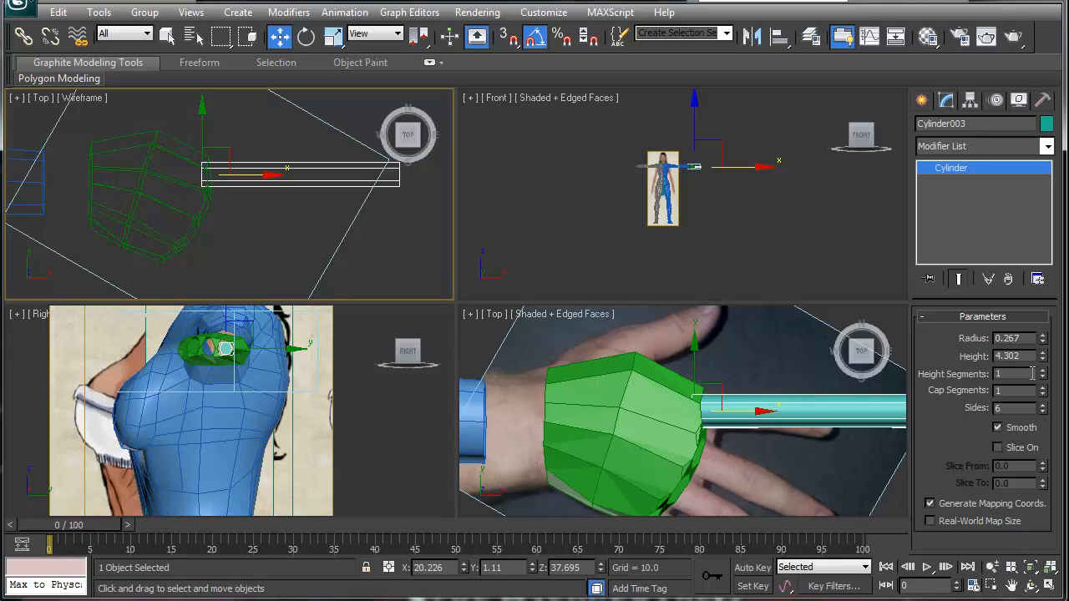
drag(1043, 357, 1040, 392)
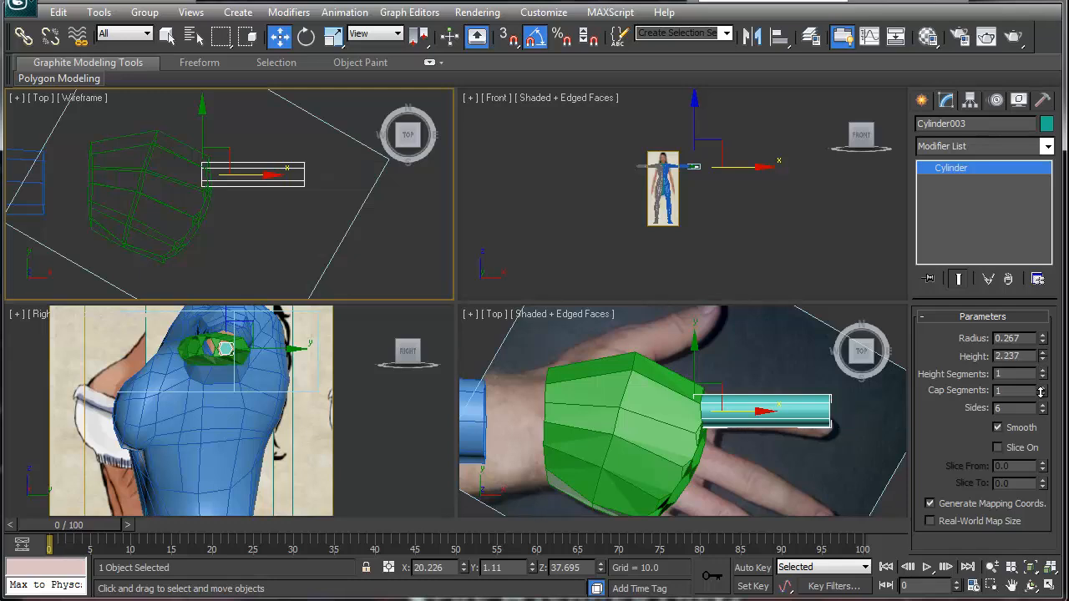
- Rotate the cylinder to 85 degrees about Z along the index finger, and show it see-through in a maximized Top view
middle_drag(723, 417, 706, 419)
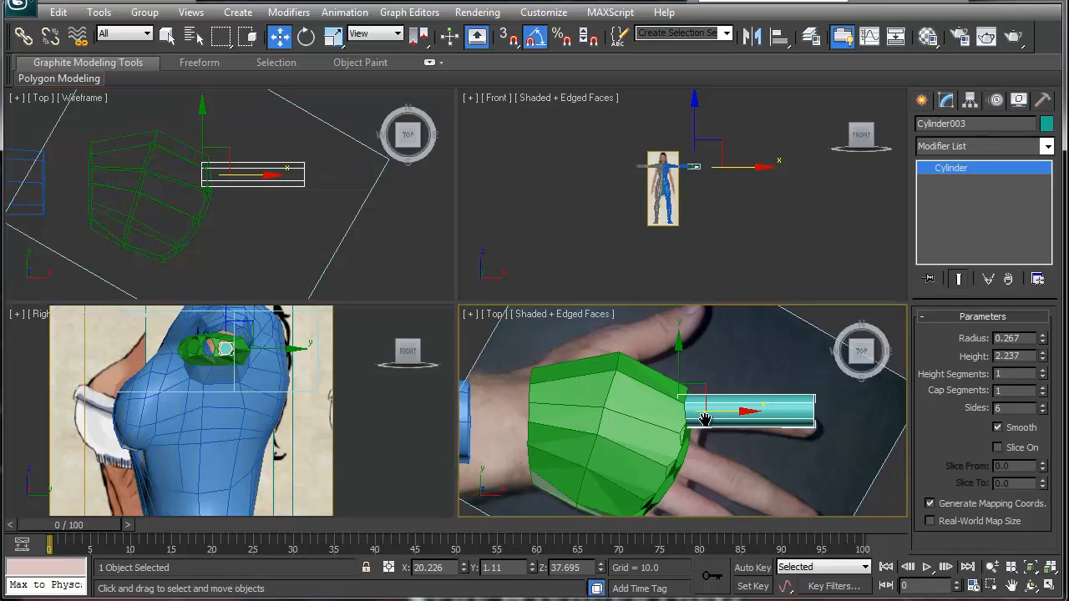
drag(707, 396, 744, 381)
key(e)
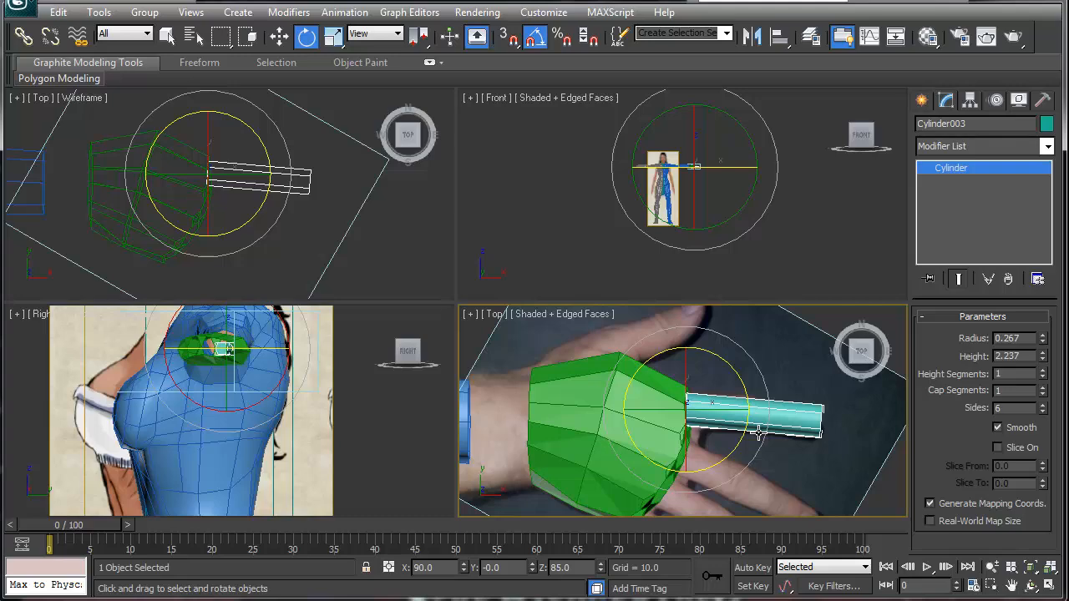
key(alt+w)
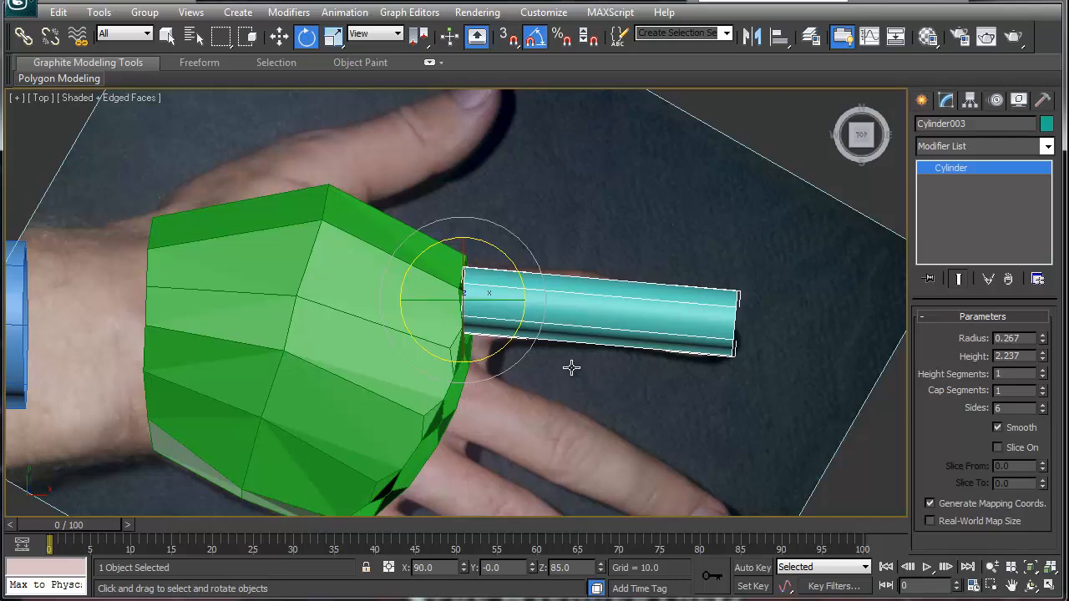
key(alt+x)
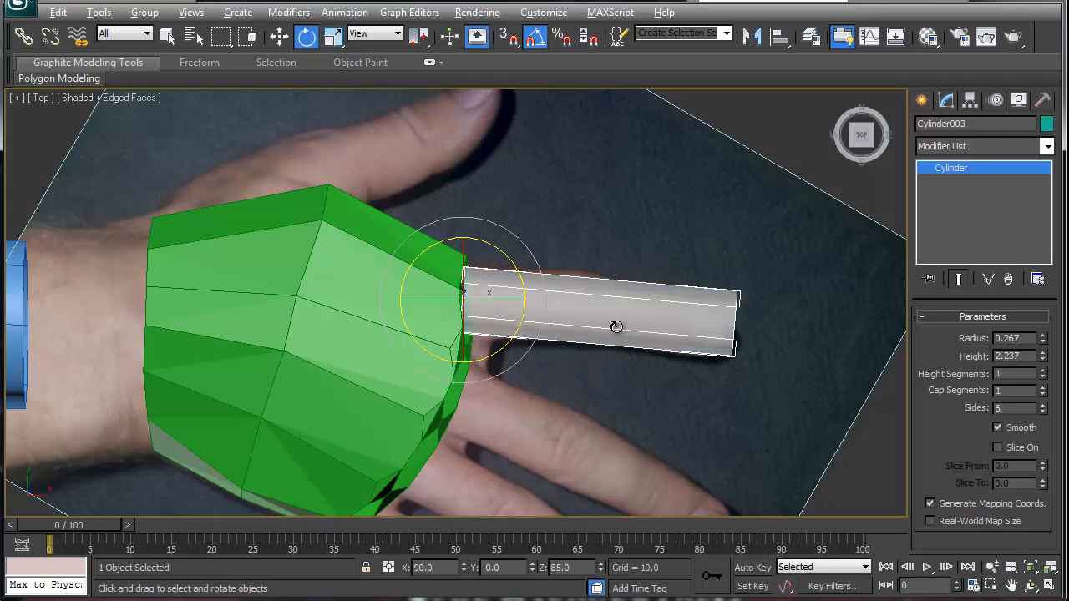
- Raise the cylinder's height segments to 5 and convert it to an Editable Poly
right_click(947, 168)
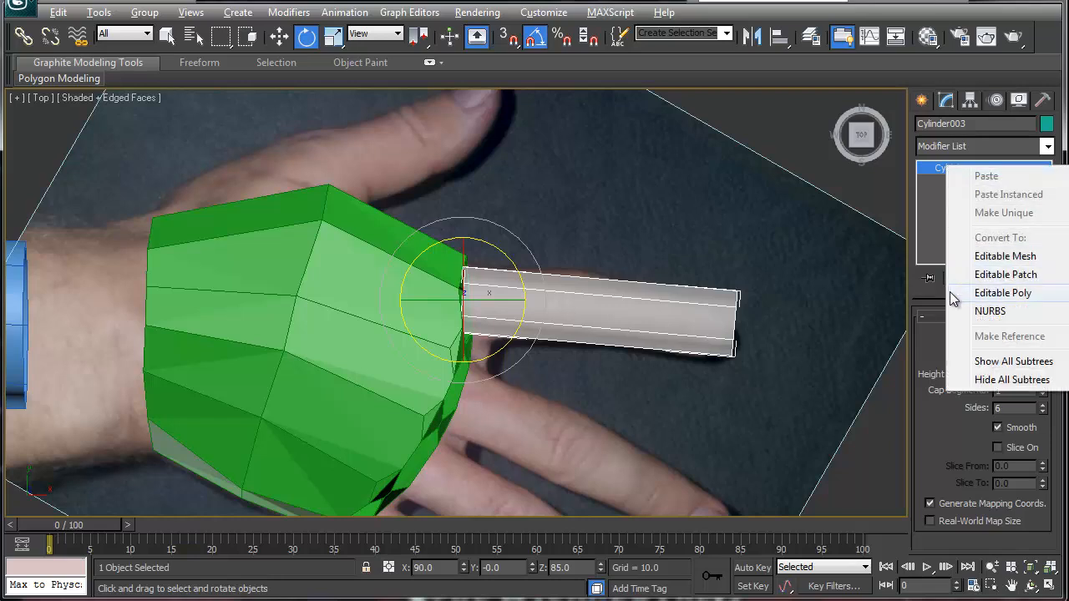
click(917, 334)
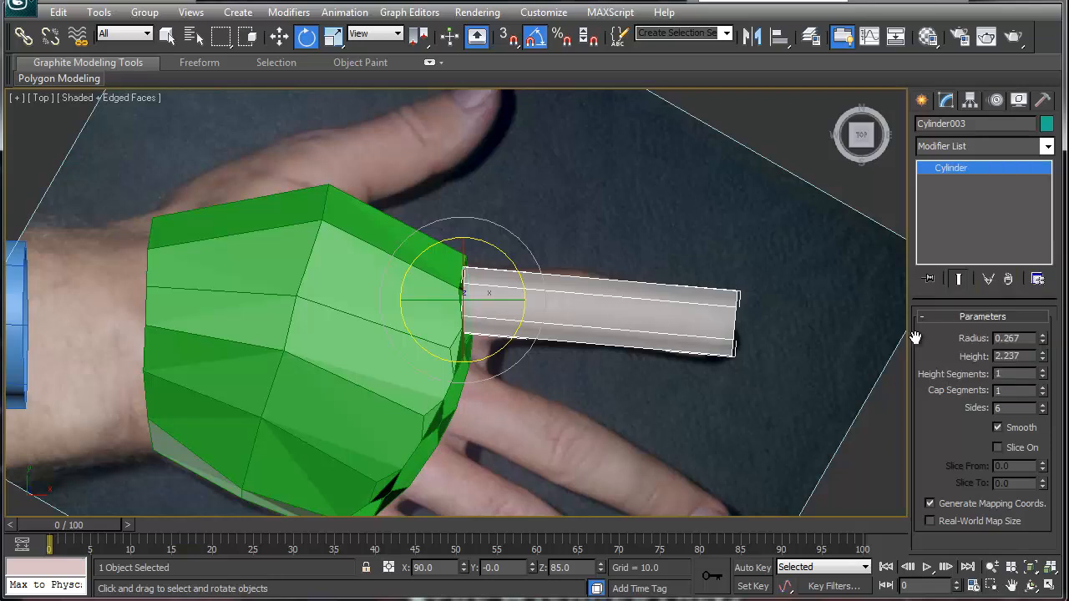
click(1042, 371)
click(1042, 371)
click(1043, 371)
right_click(956, 168)
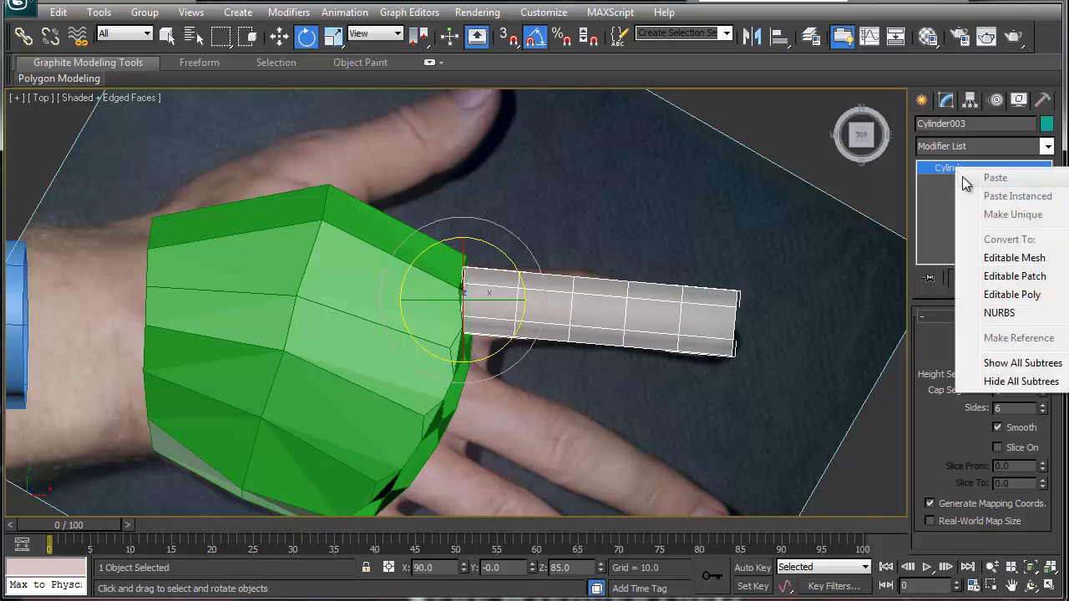
click(989, 294)
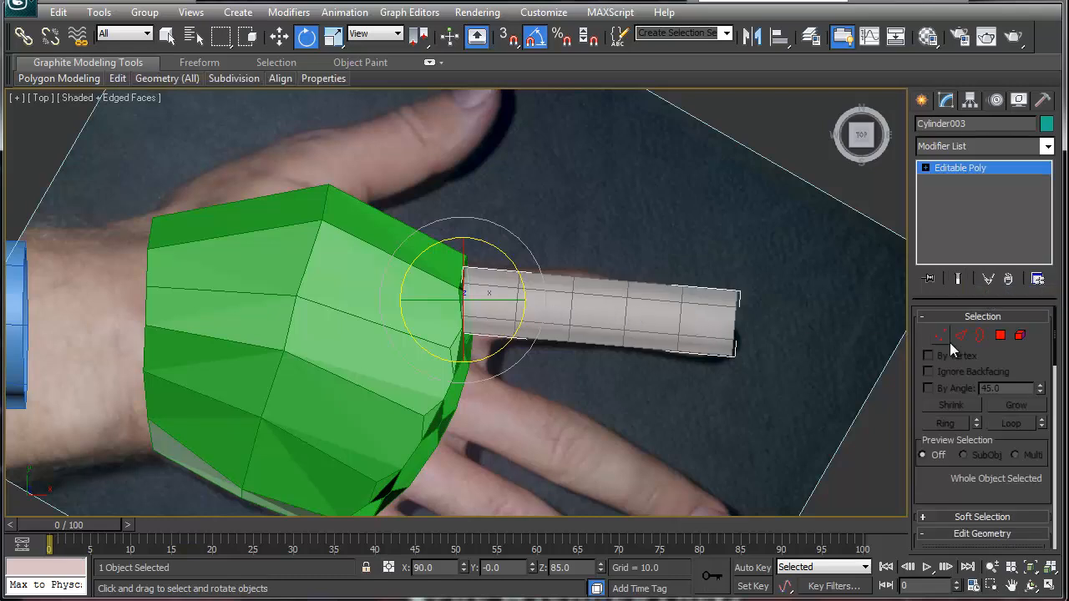
- Shift the first and second vertex rings from the palm slightly upward in Y to follow the photographed finger
click(938, 336)
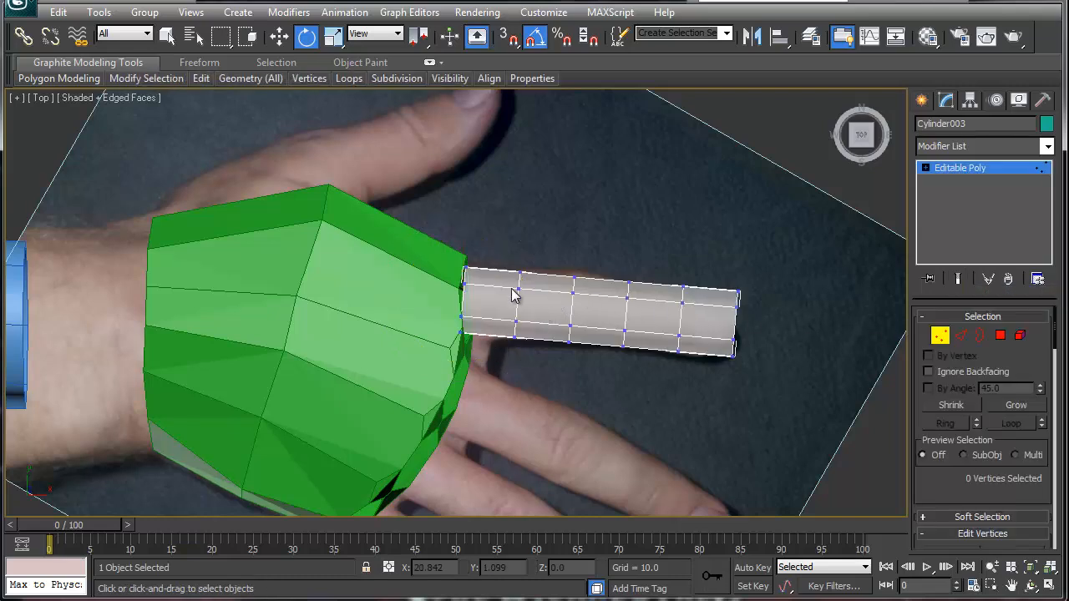
drag(501, 254, 538, 361)
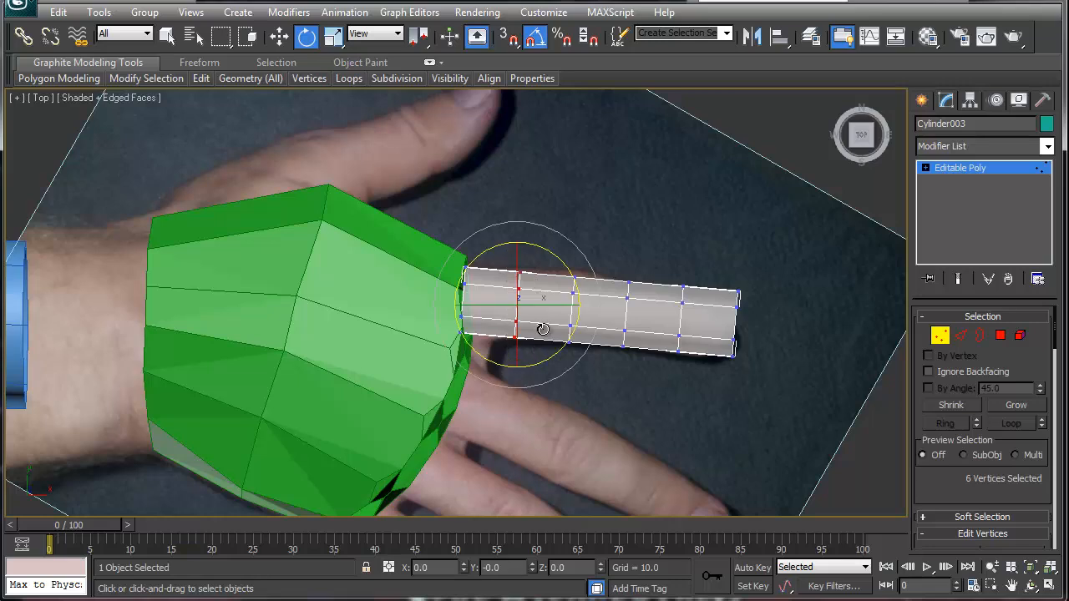
key(w)
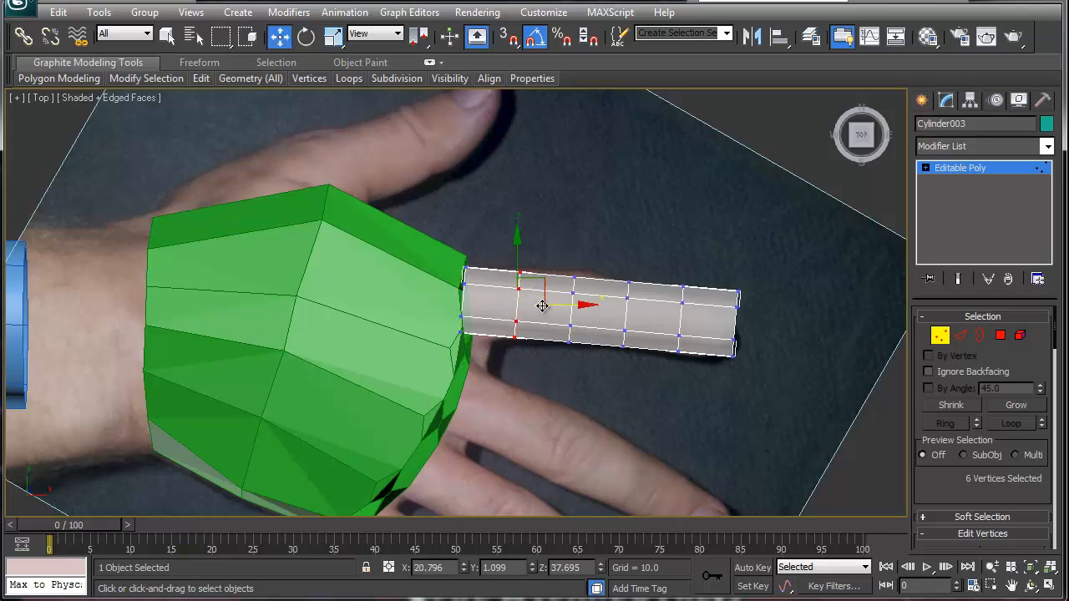
key(r)
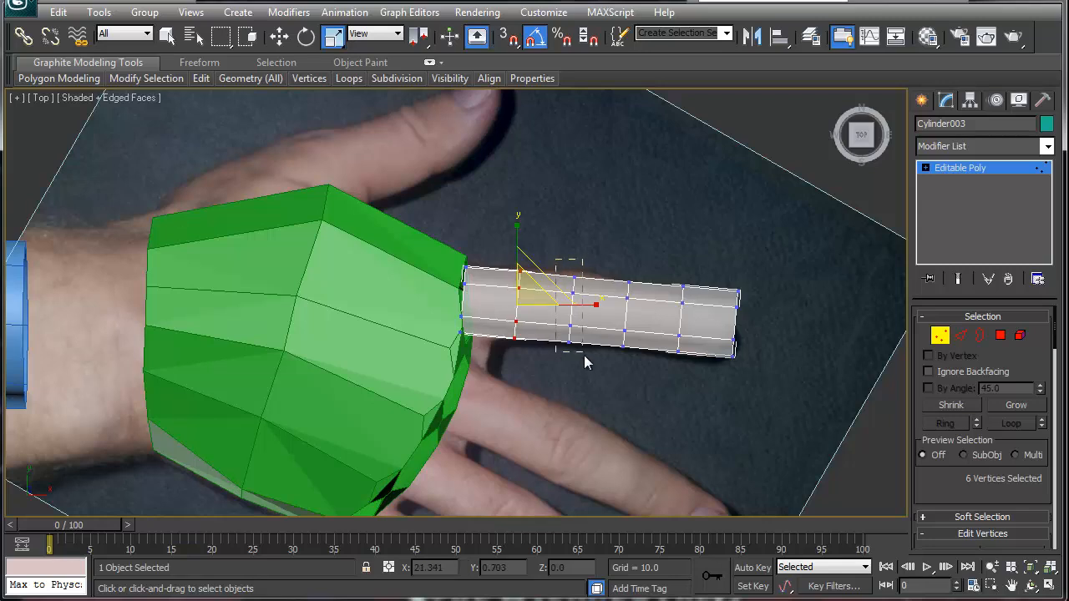
drag(584, 355, 578, 292)
key(w)
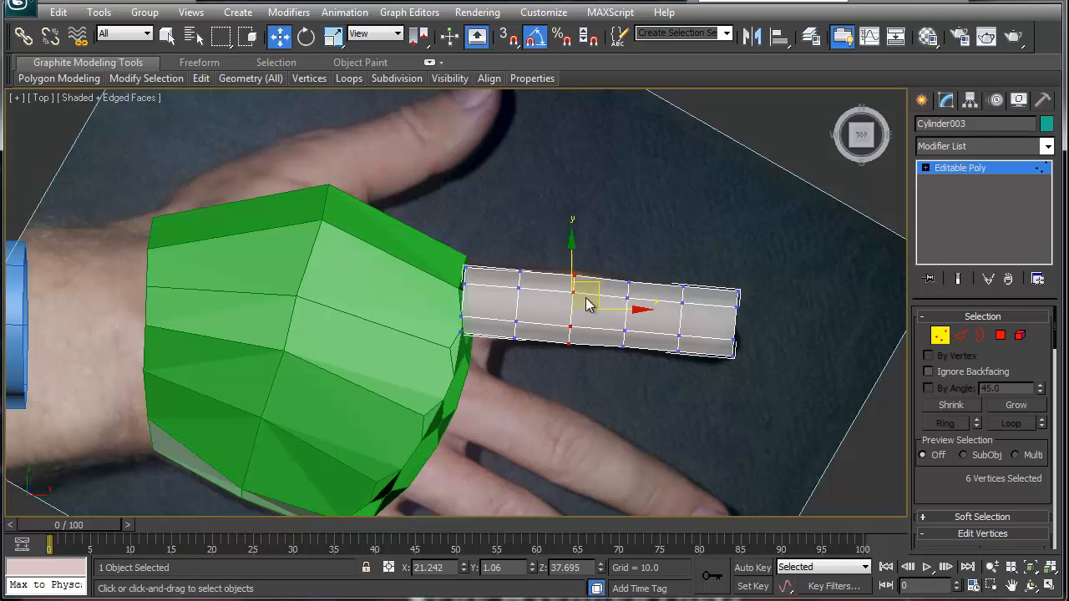
drag(597, 291, 595, 288)
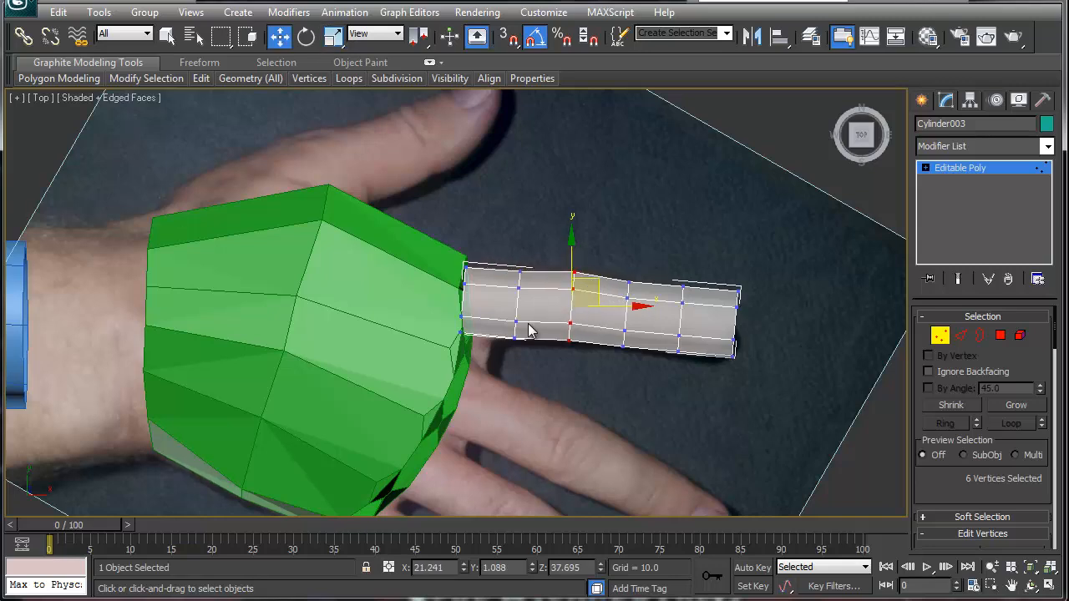
drag(535, 255, 501, 334)
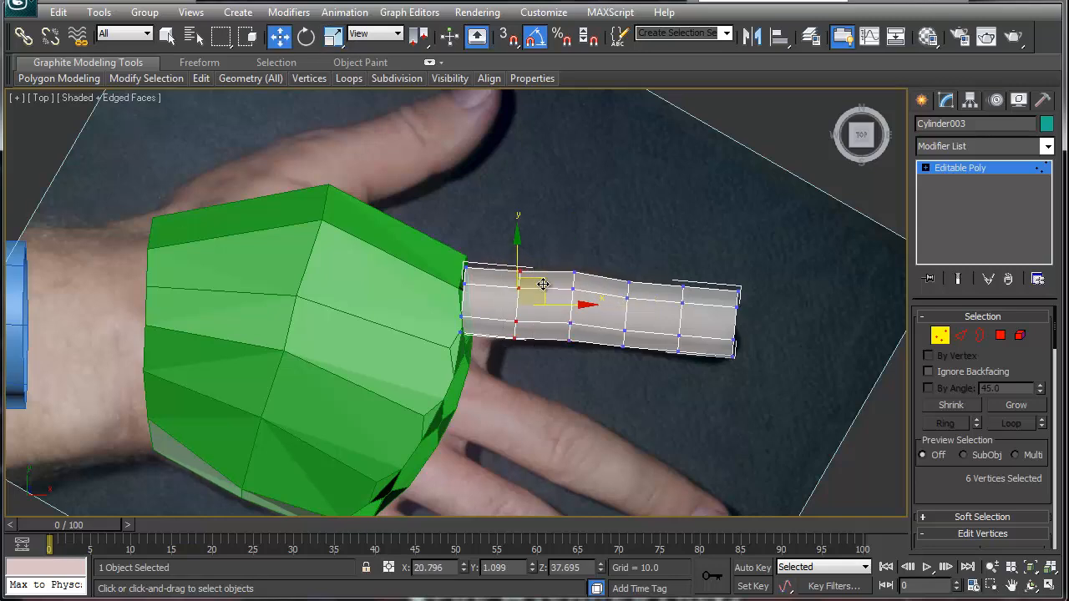
drag(543, 283, 544, 281)
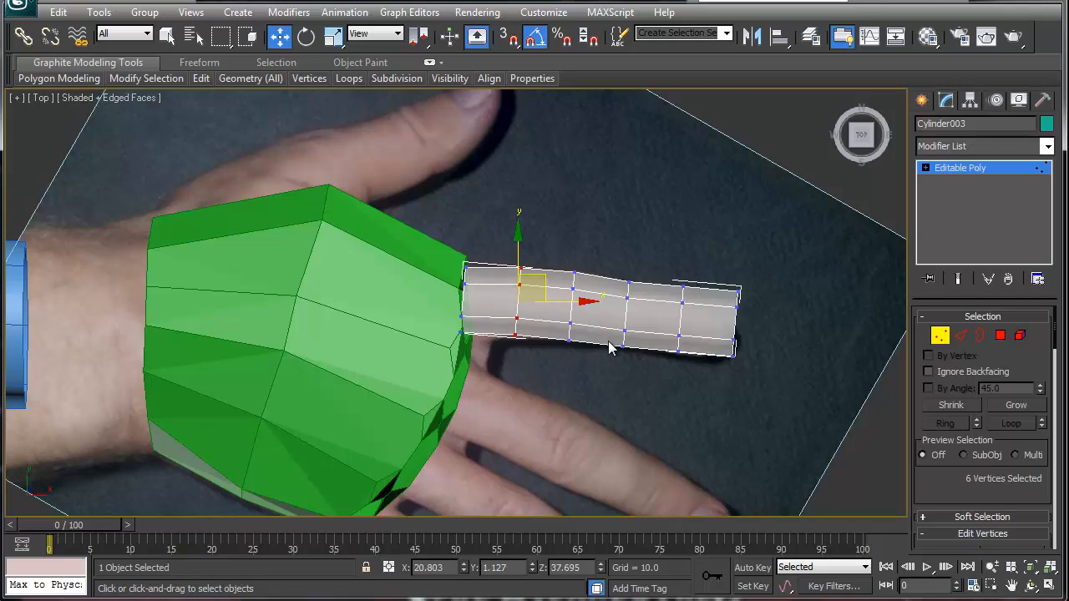
- Shrink the third vertex ring slightly, then scale the tip ring to about 71% and move it onto the fingertip
drag(611, 371, 645, 270)
key(e)
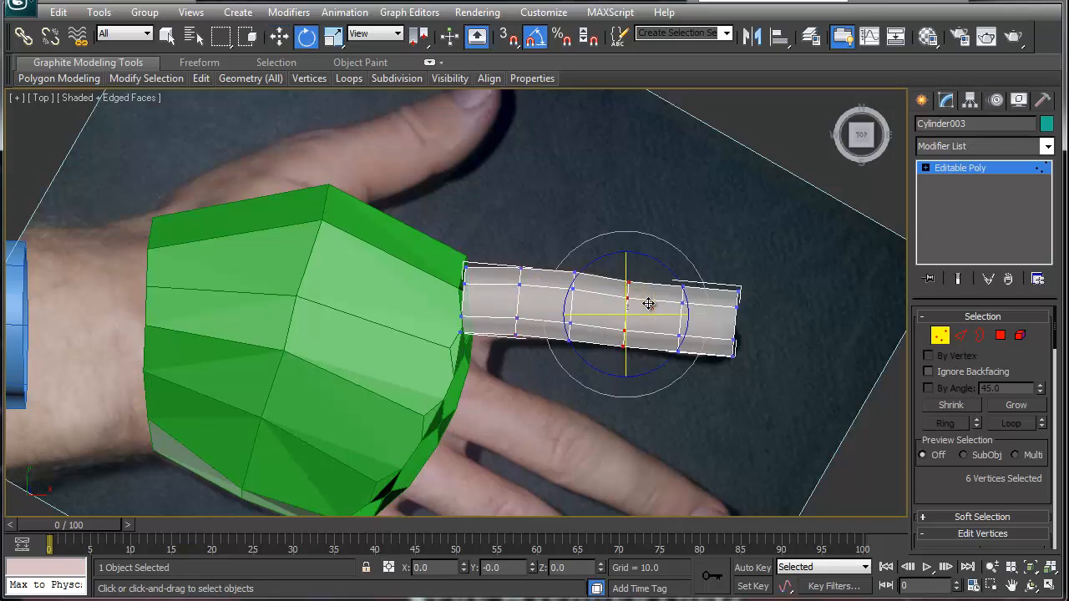
key(r)
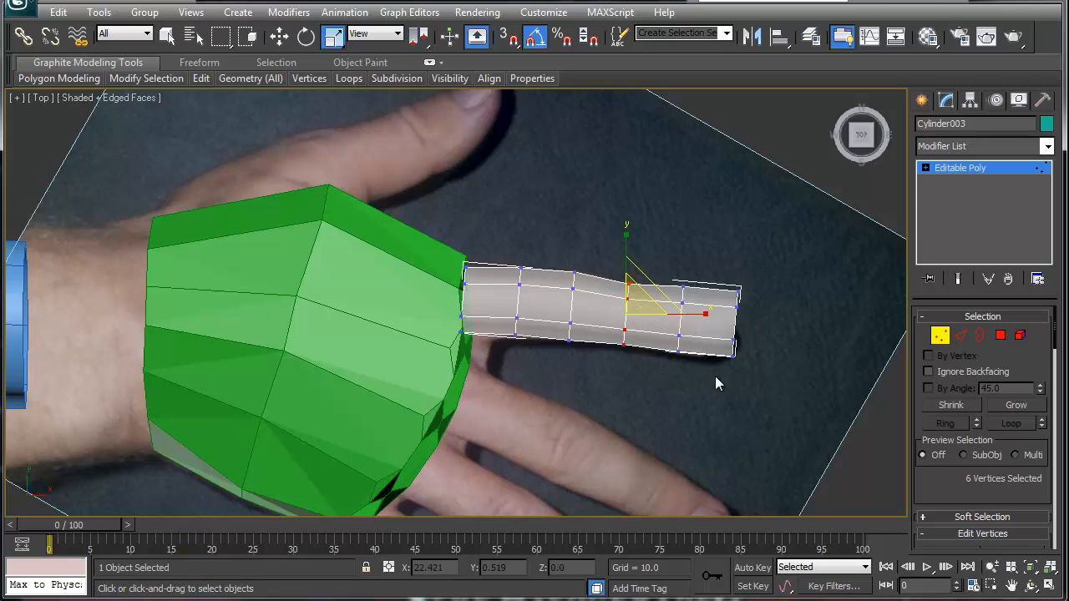
drag(765, 265, 766, 266)
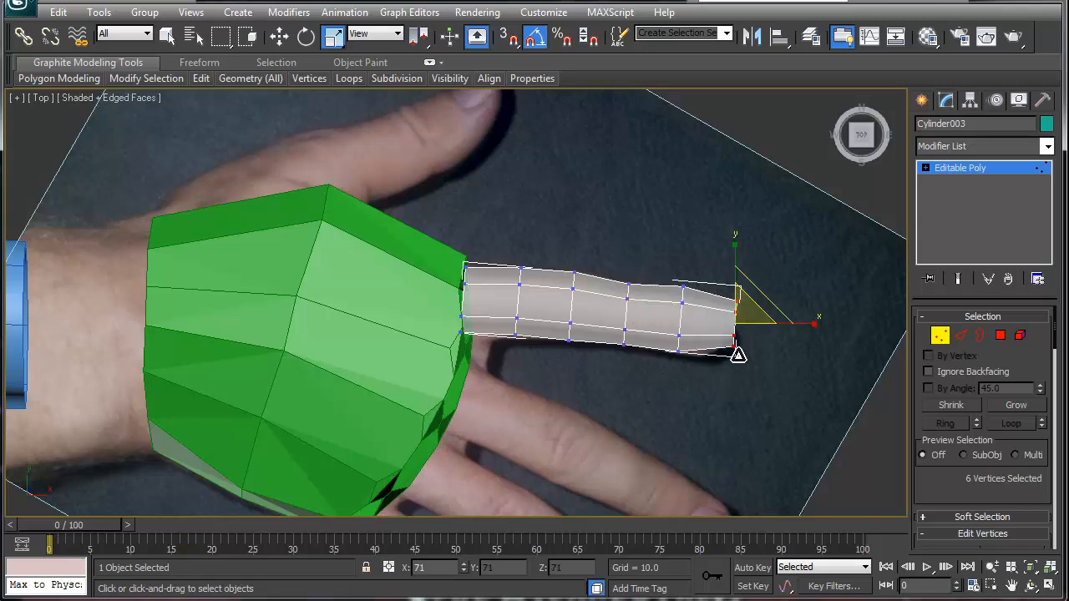
drag(736, 367, 734, 355)
key(w)
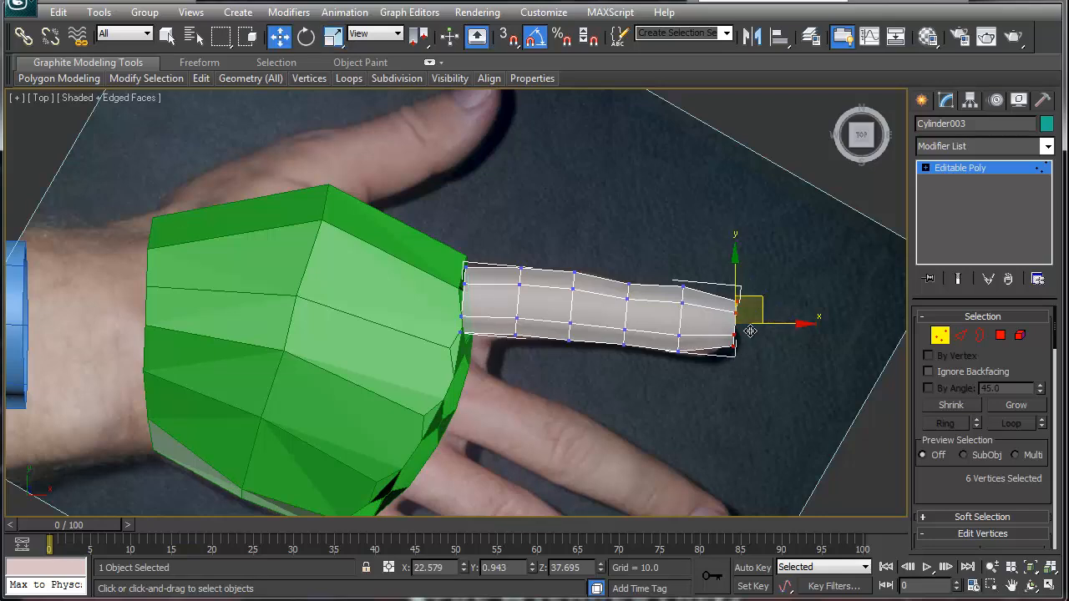
drag(764, 311, 755, 320)
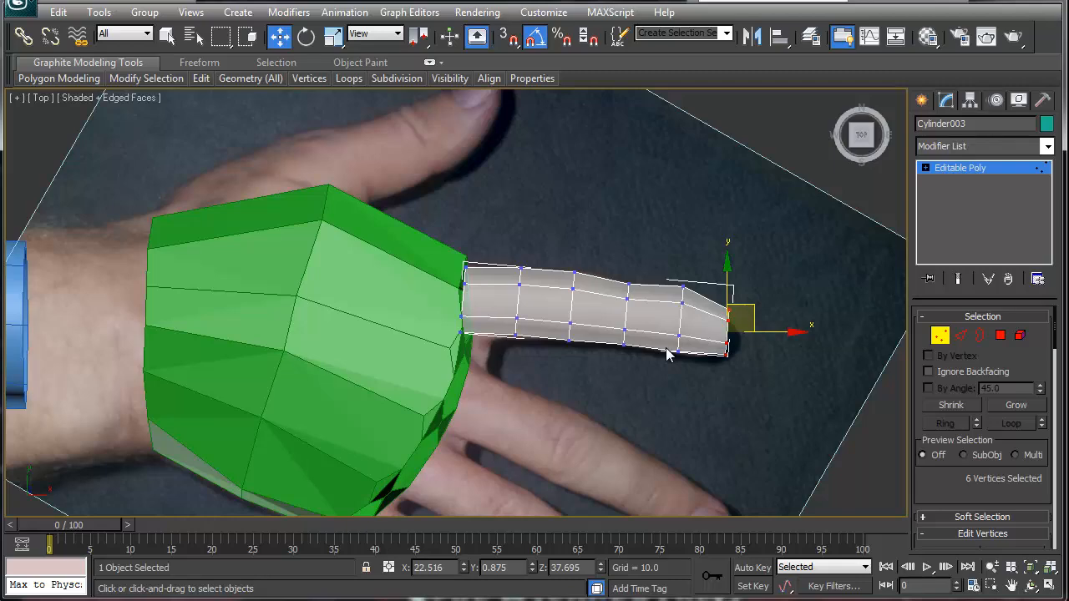
- Scale down the fourth vertex ring and lower it slightly to taper the finger toward the tip along the photo's outline
scroll(669, 354, up, 5)
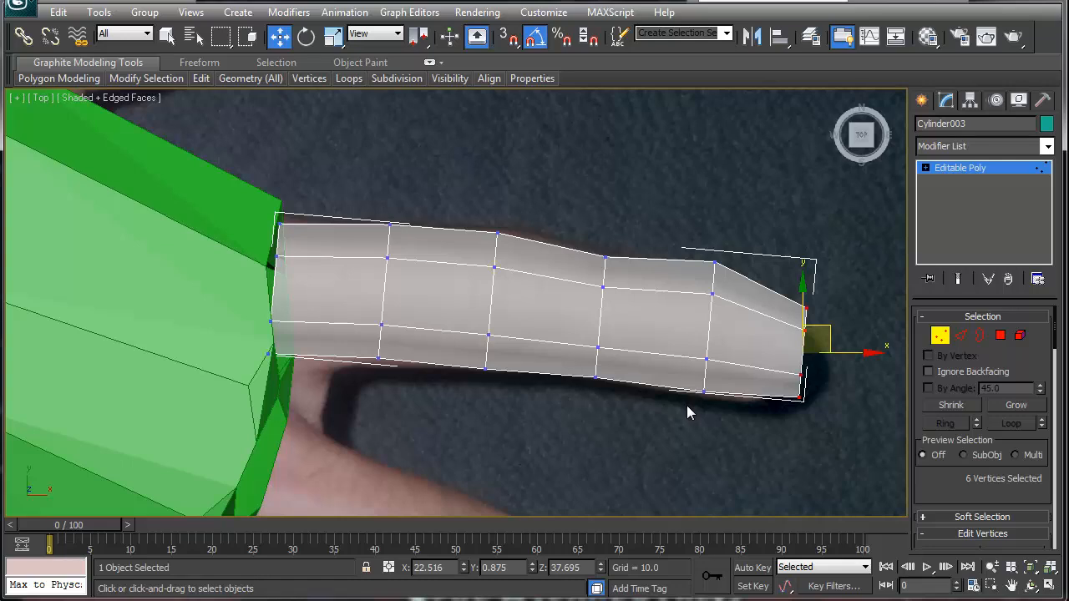
drag(687, 405, 743, 261)
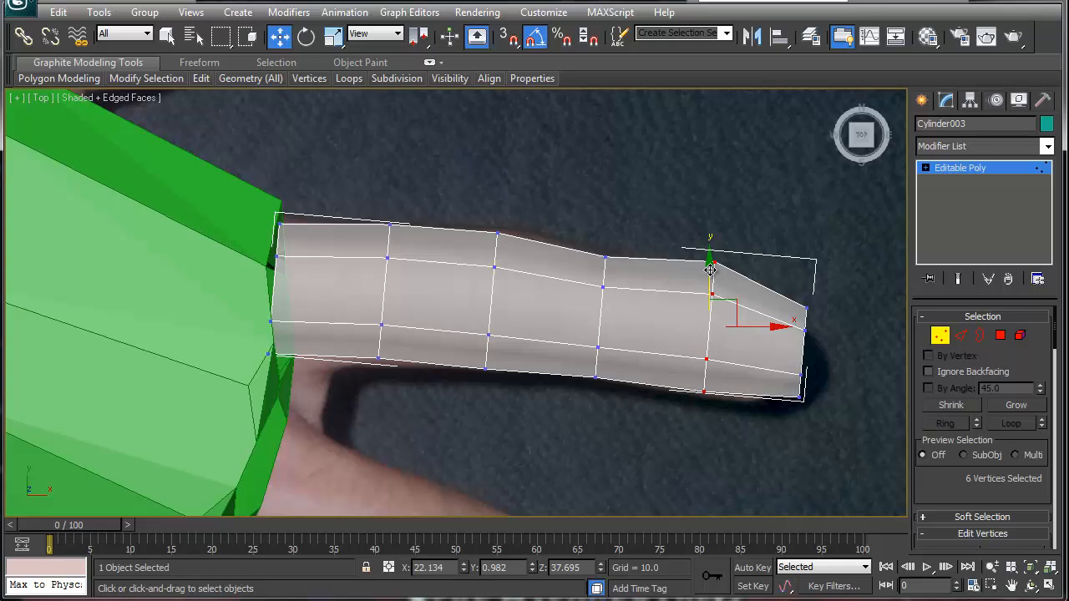
key(e)
key(r)
mouse_move(710, 307)
mouse_down()
mouse_move(712, 334)
mouse_move(730, 314)
mouse_up()
key(w)
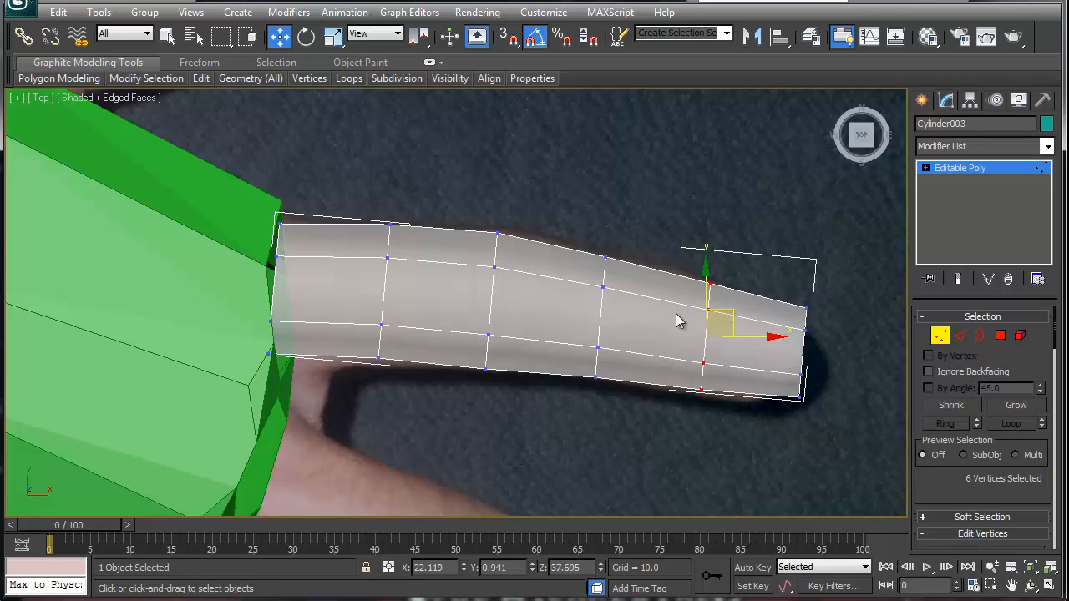
- Nudge the third vertex ring slightly upward and the tip ring slightly down and outward to match the finger's outline
drag(628, 402, 629, 401)
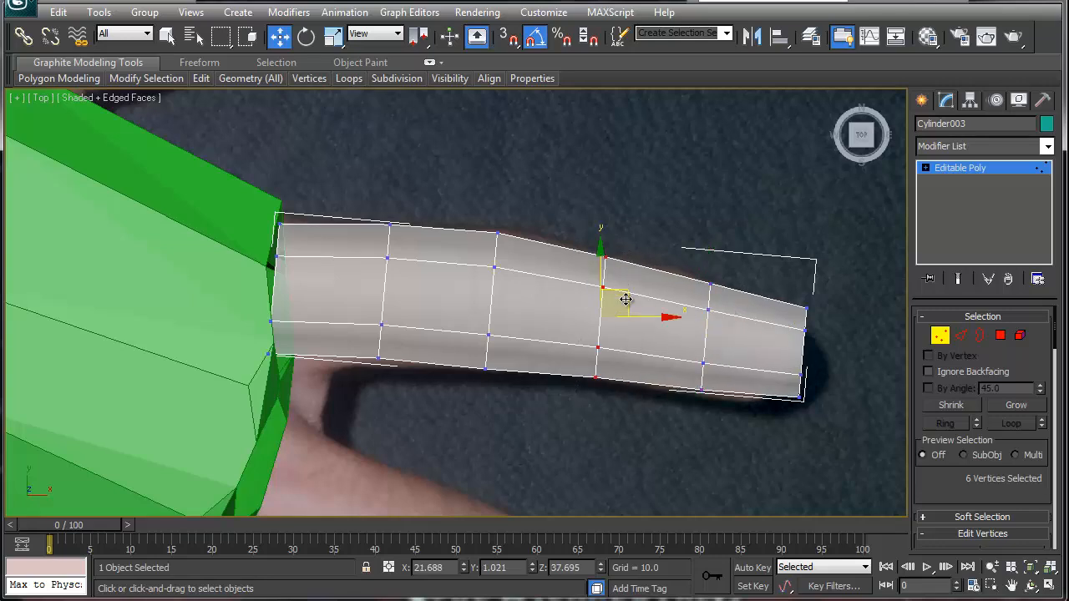
mouse_move(626, 299)
mouse_down()
mouse_move(620, 341)
mouse_move(627, 297)
mouse_up()
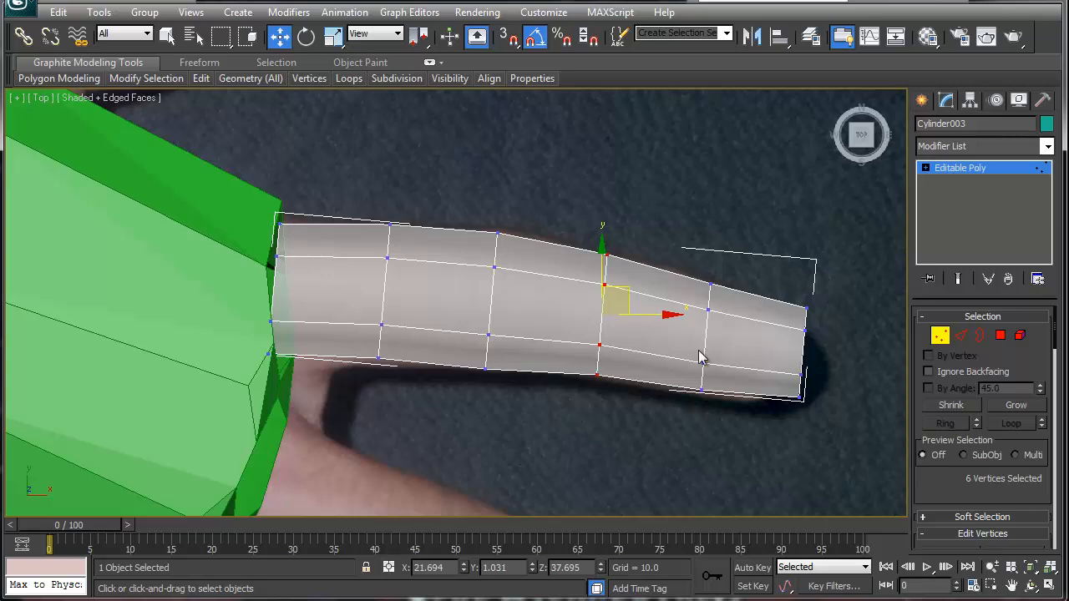
click(749, 401)
drag(833, 424, 833, 424)
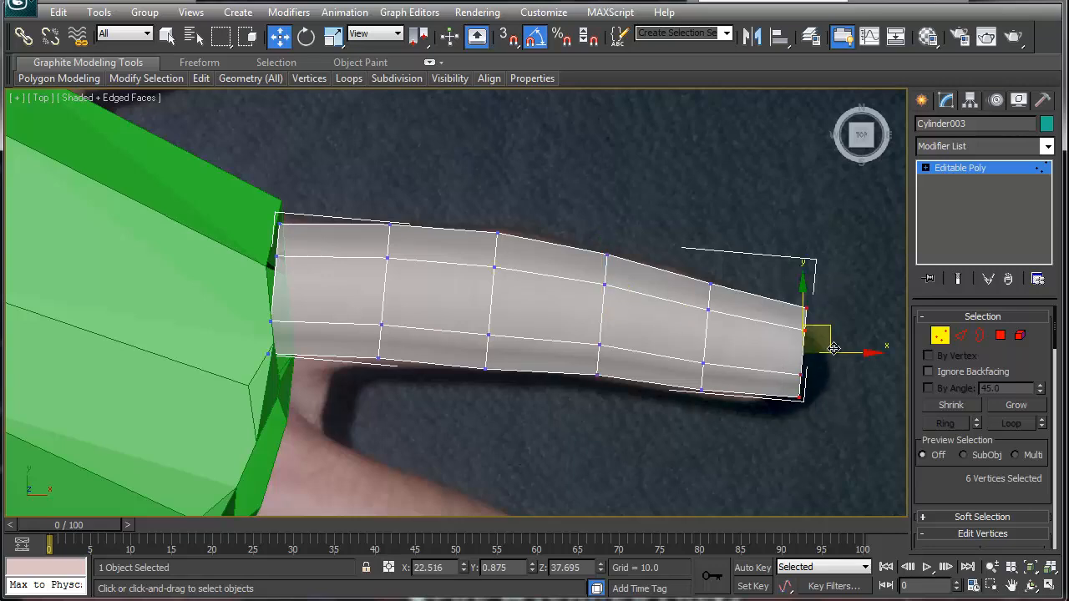
drag(834, 341, 836, 346)
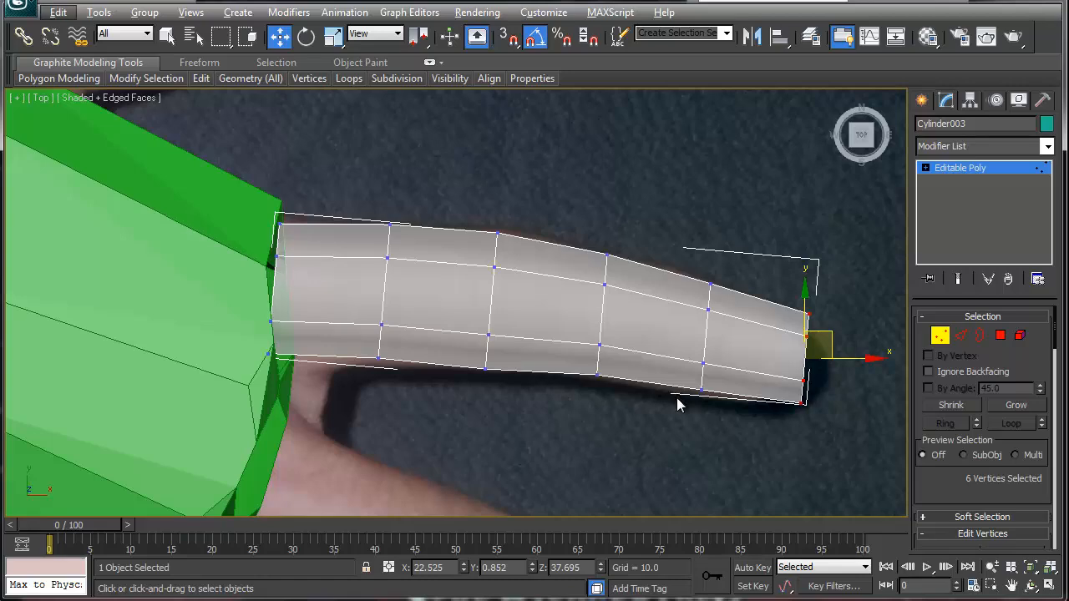
- Turn off the finger's see-through display and cut new edges across its six-sided end cap
middle_drag(677, 404, 560, 344)
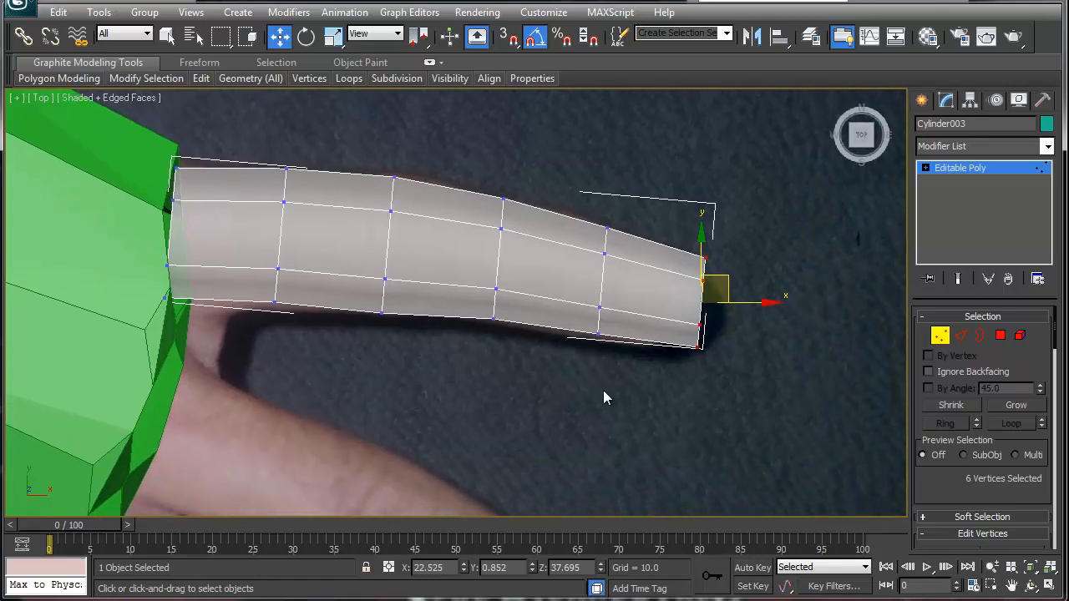
alt+middle_drag(616, 400, 577, 320)
right_click(577, 318)
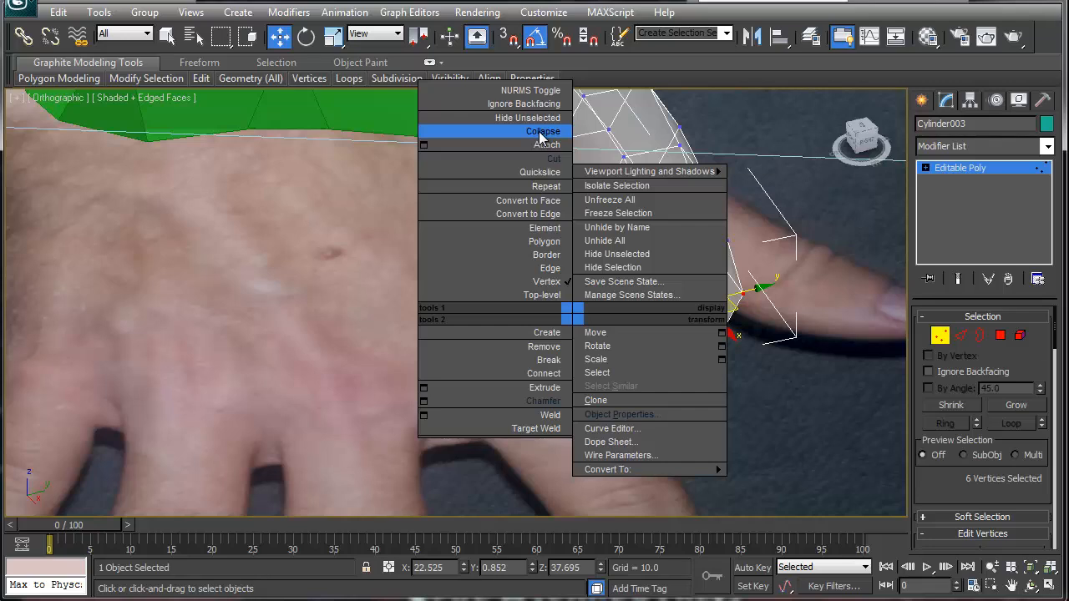
click(552, 158)
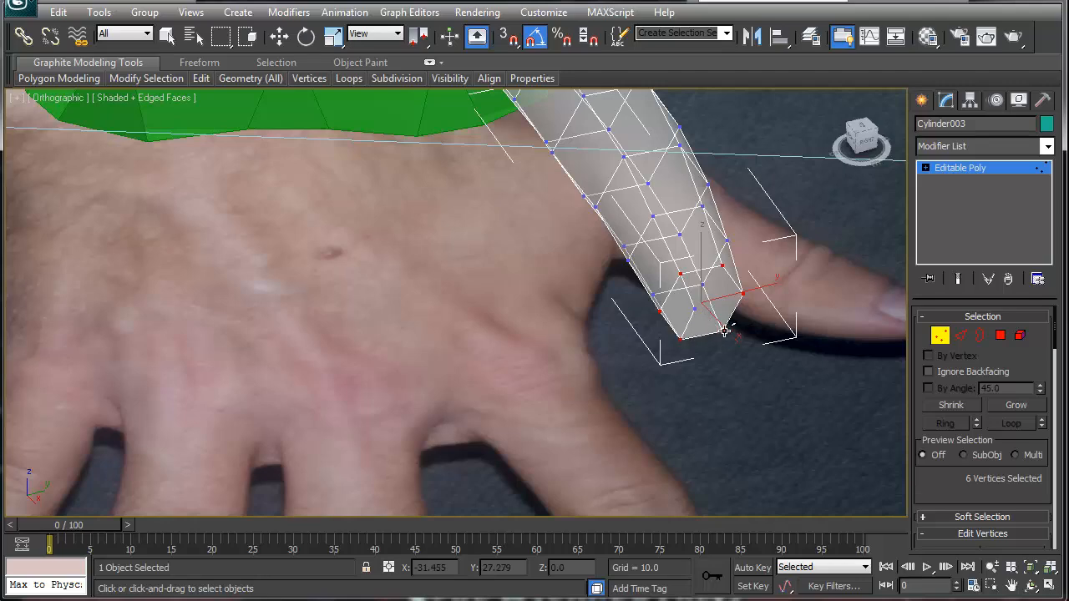
alt+middle_drag(708, 352, 649, 351)
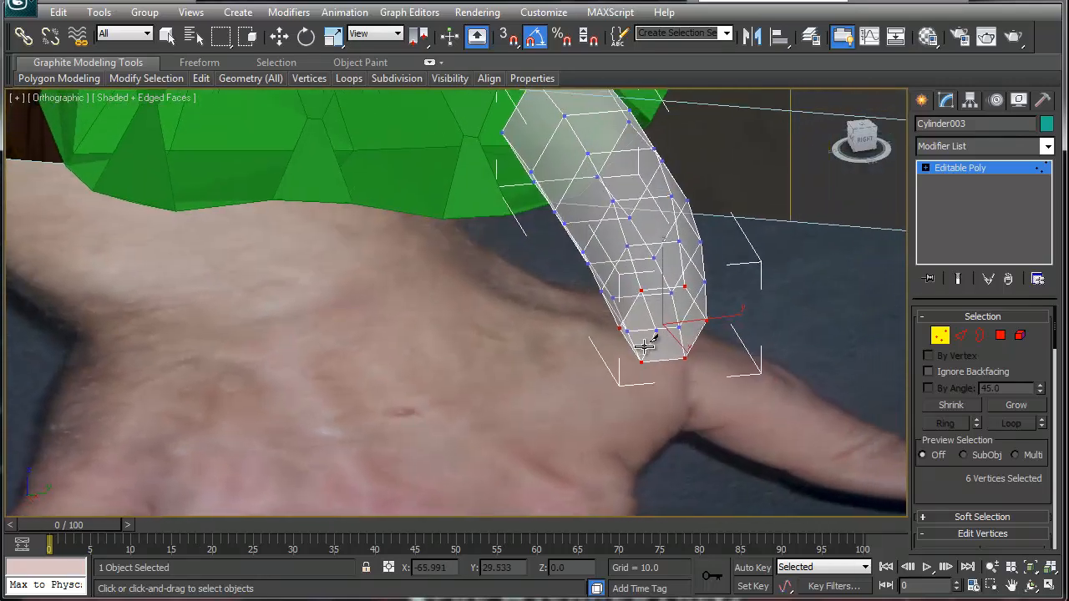
key(alt+x)
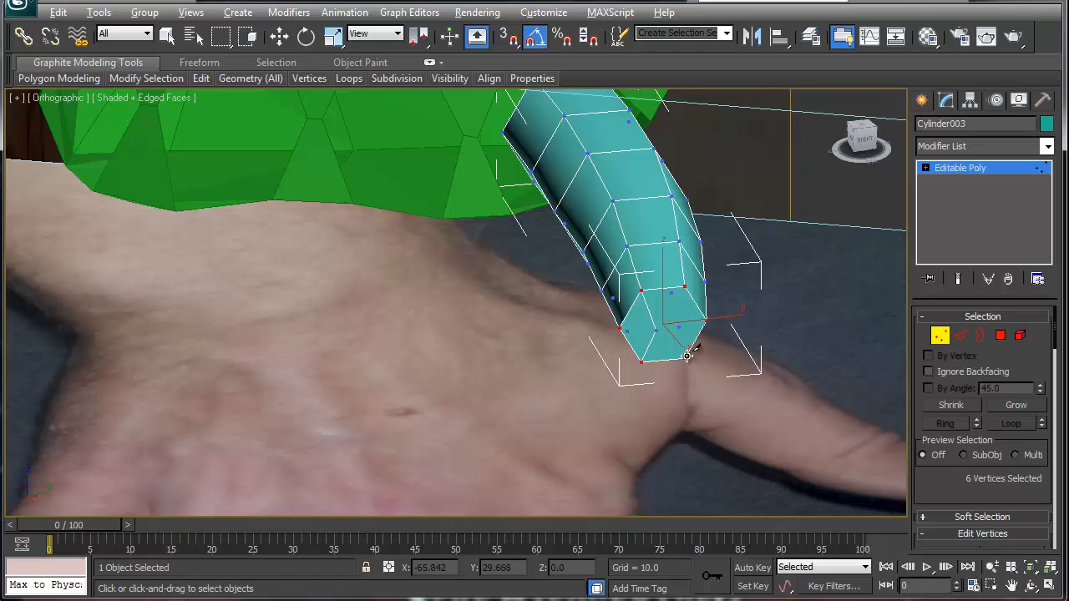
click(685, 287)
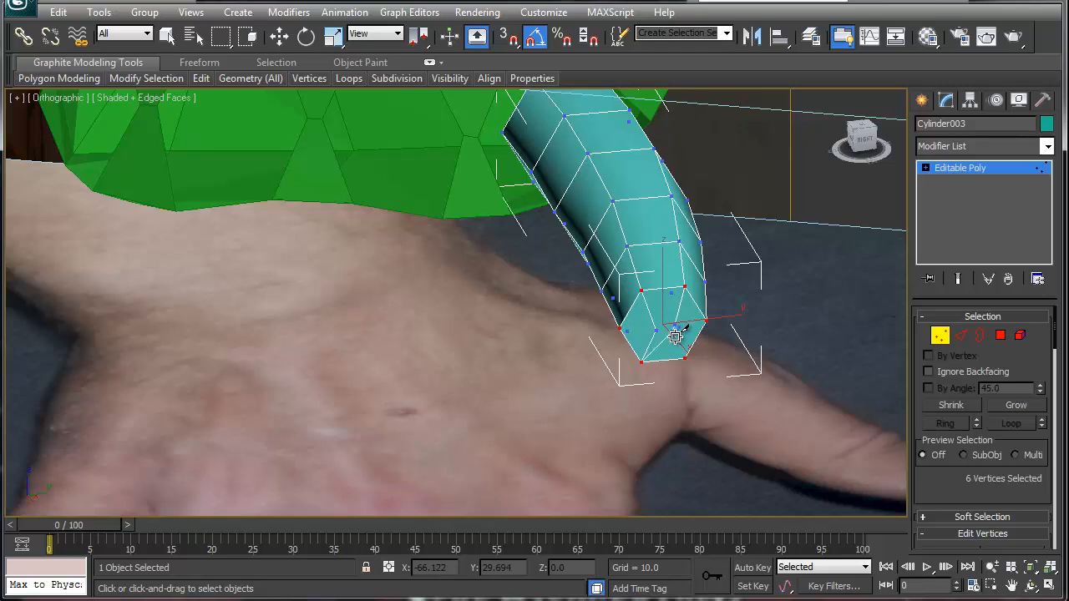
click(685, 357)
alt+middle_drag(619, 297, 669, 340)
key(w)
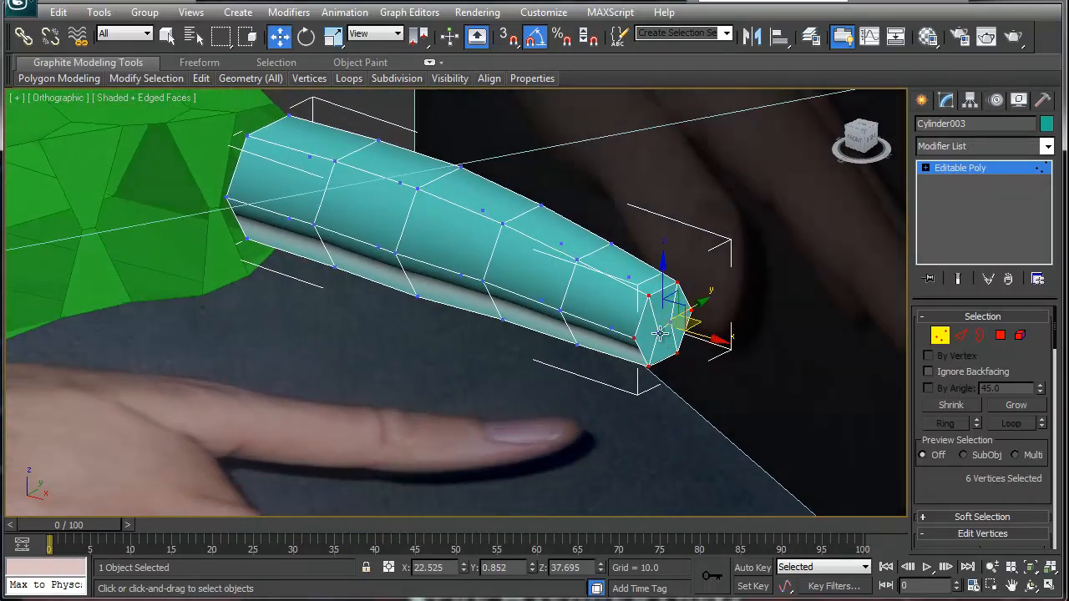
- Move the six outer vertices of the fingertip slightly back toward the palm along X, excluding the two inner cap vertices
click(667, 332)
ctrl+click(671, 324)
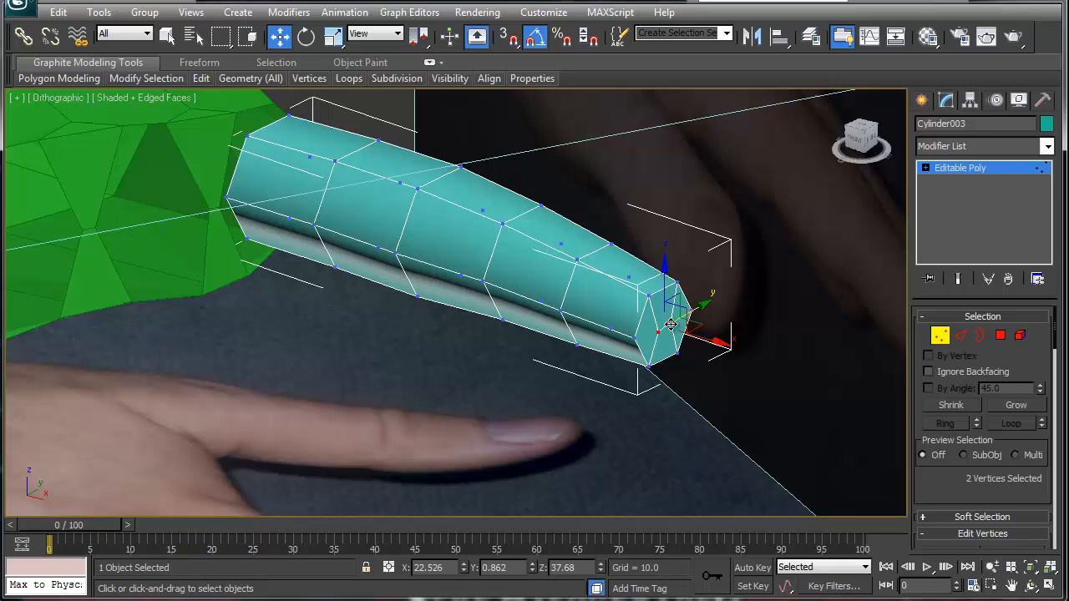
click(651, 365)
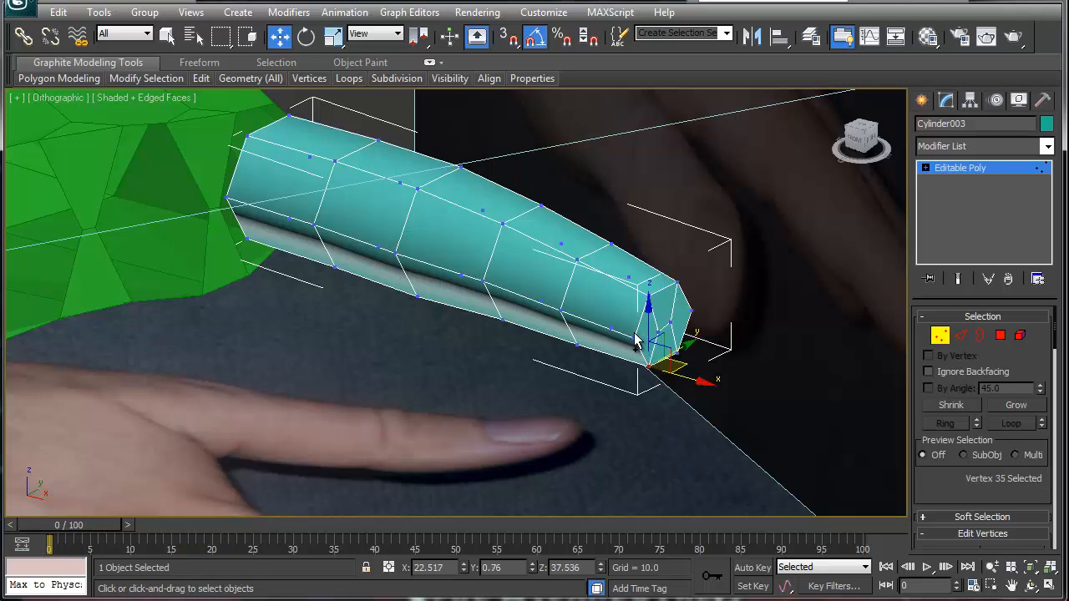
ctrl+click(634, 339)
ctrl+click(650, 297)
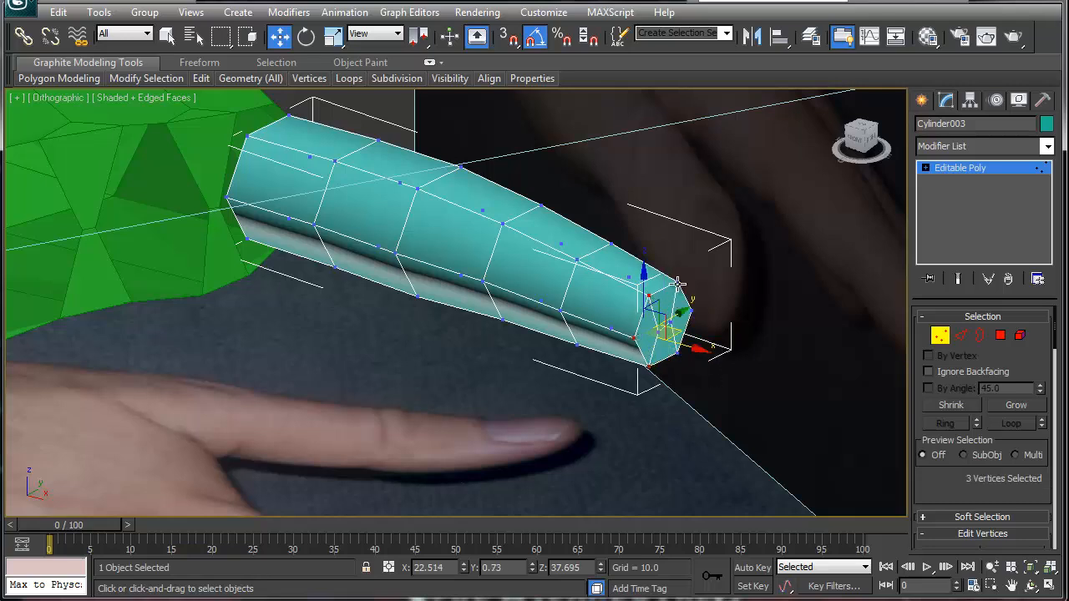
ctrl+click(677, 284)
ctrl+click(691, 311)
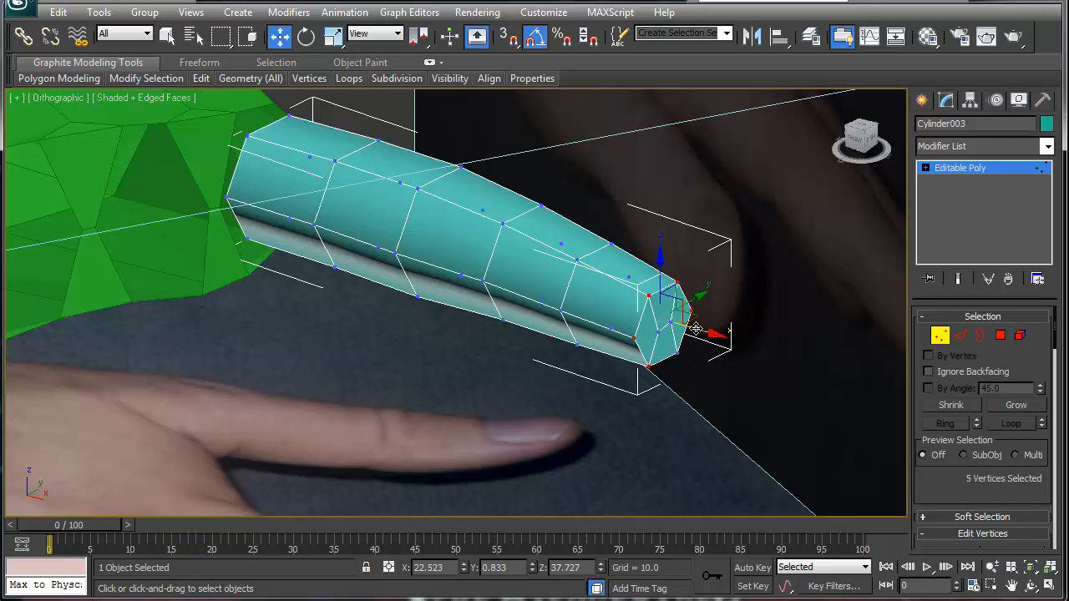
ctrl+click(678, 352)
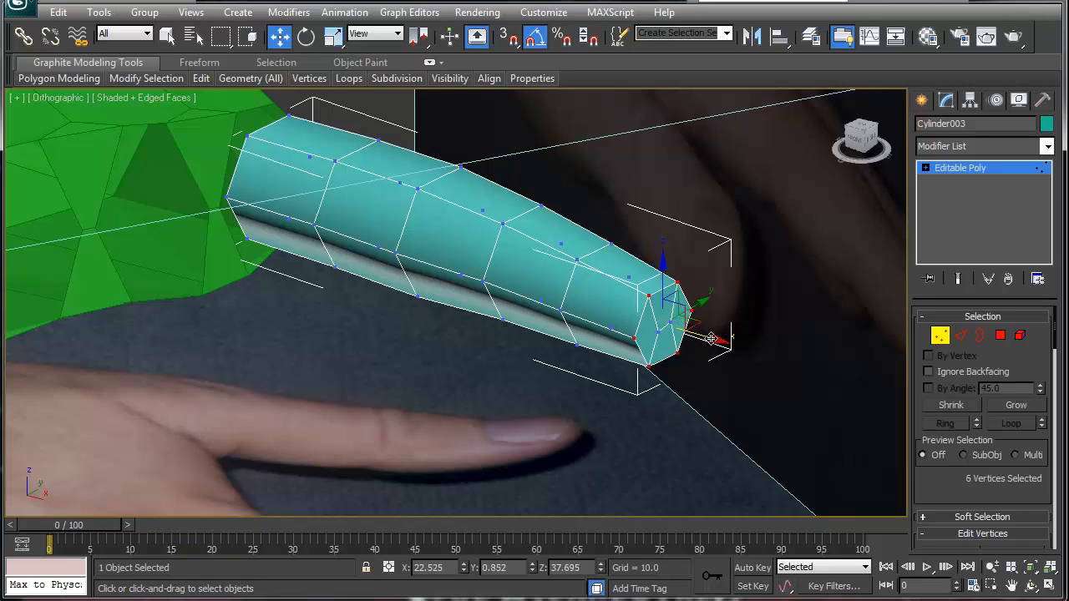
drag(711, 338, 697, 334)
alt+middle_drag(675, 347, 628, 349)
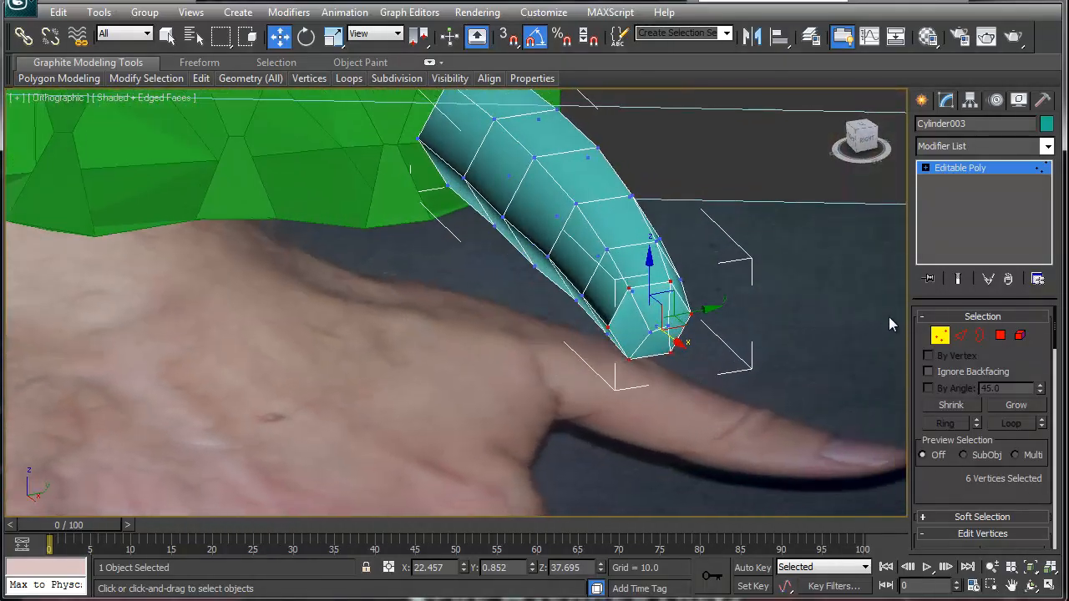
click(961, 335)
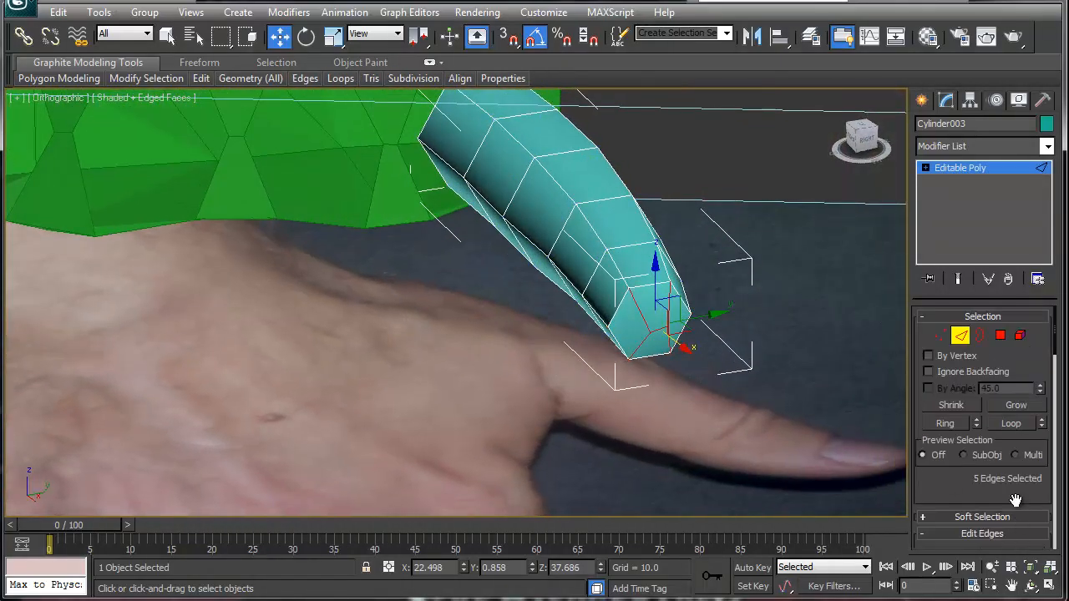
scroll(1015, 500, down, 5)
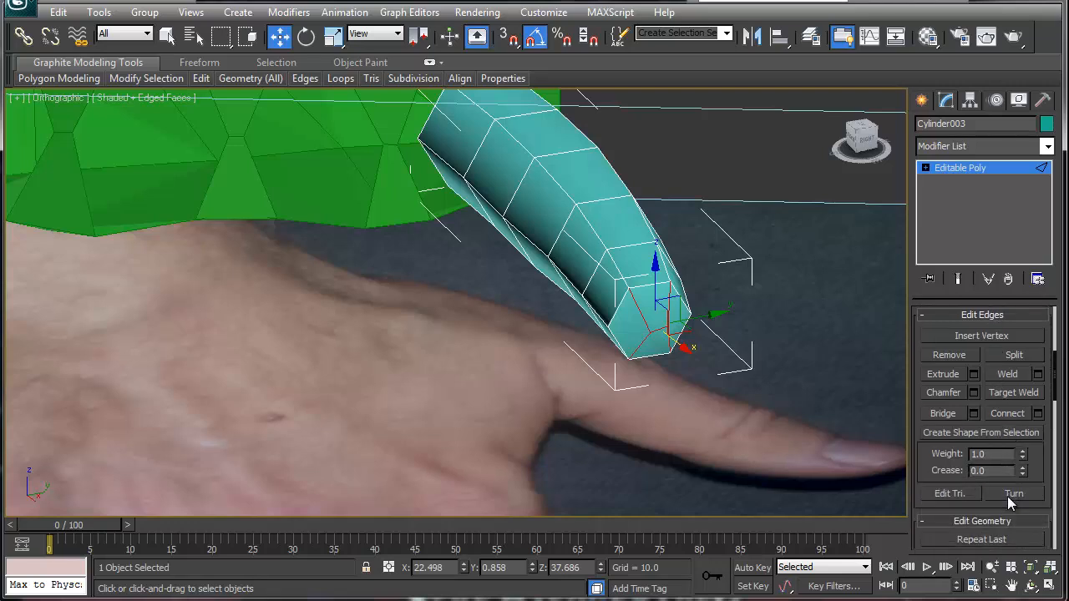
click(1008, 495)
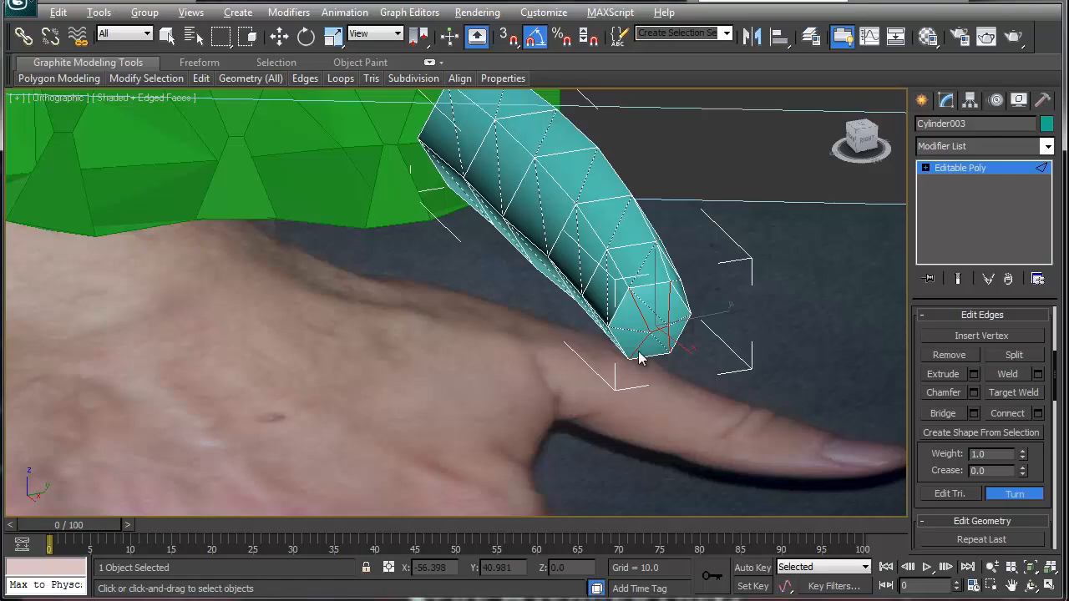
alt+middle_drag(639, 357, 634, 334)
key(w)
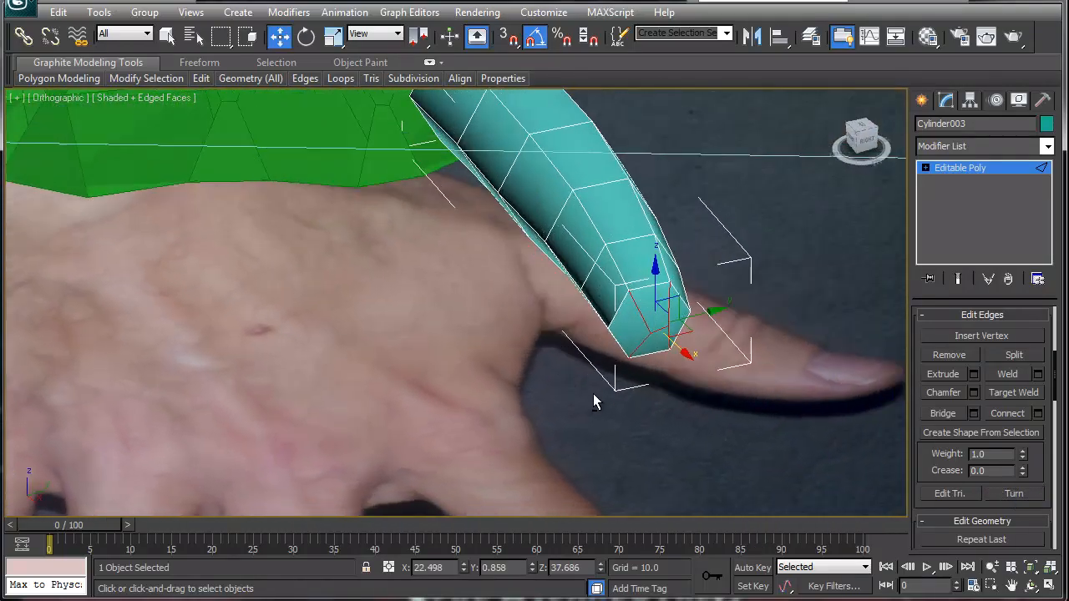
alt+middle_drag(593, 402, 622, 337)
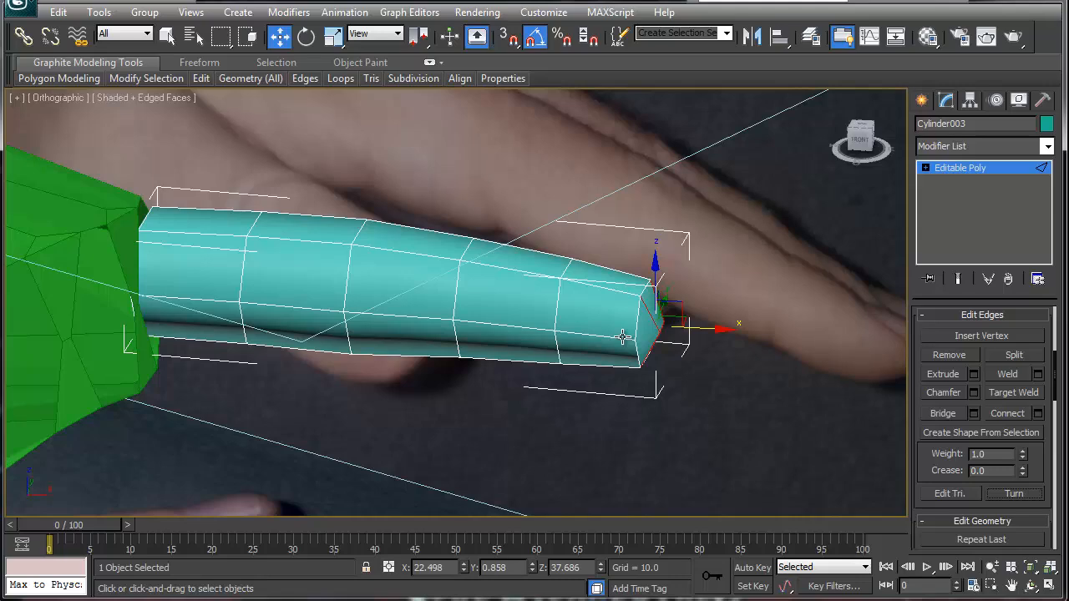
- Raise the underside vertex pairs of the second and fourth rings, counted from the finger's base, slightly in Z
key(1)
alt+middle_drag(589, 408, 613, 377)
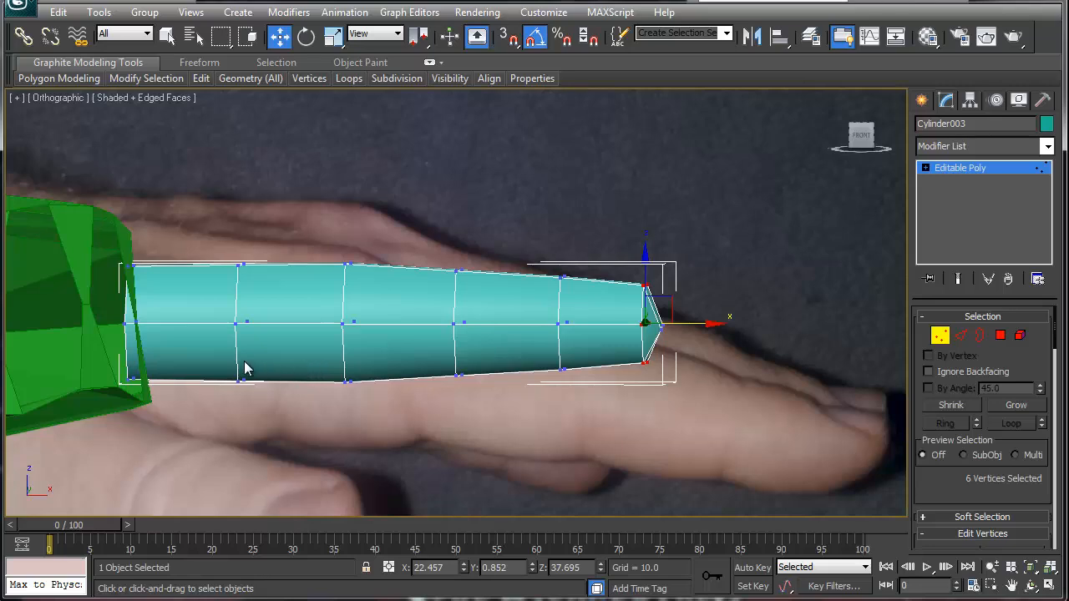
drag(237, 375, 256, 383)
drag(241, 346, 241, 334)
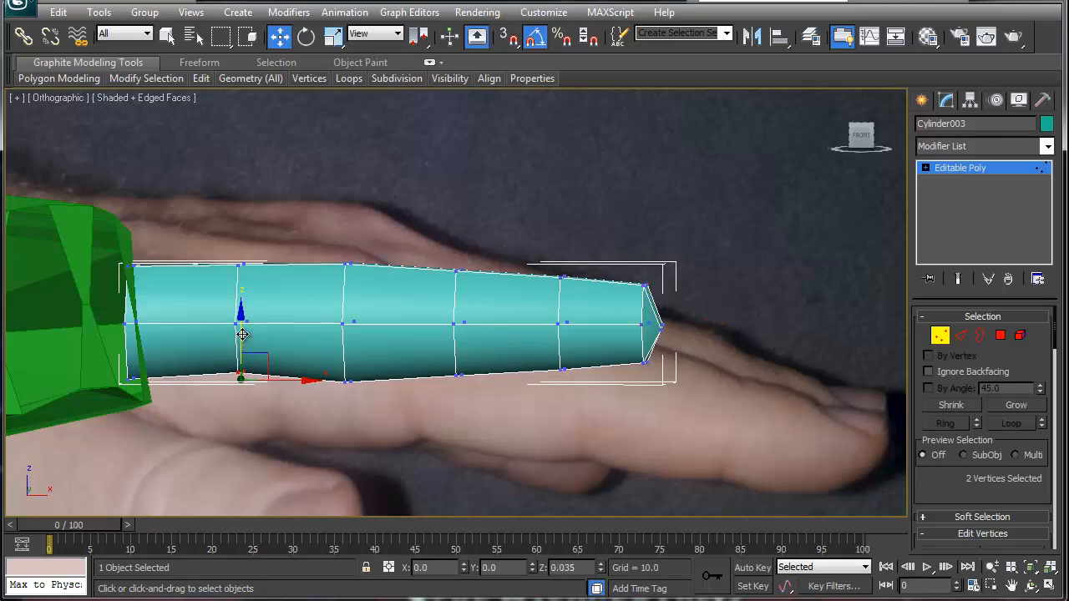
drag(443, 364, 486, 381)
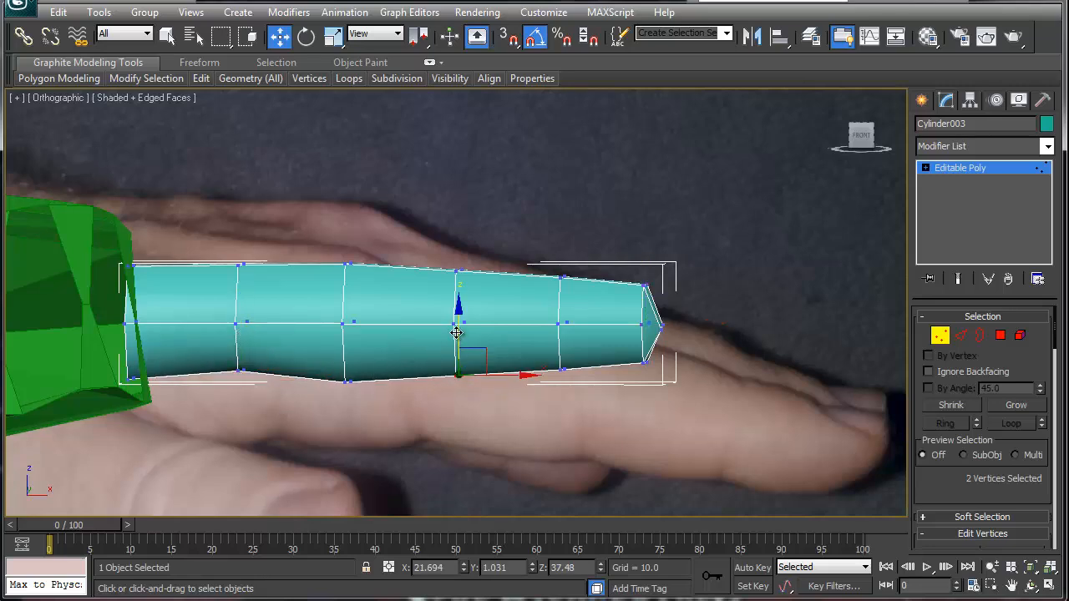
mouse_move(456, 333)
mouse_down()
mouse_move(455, 309)
mouse_move(459, 317)
mouse_up()
- Pull the outermost side vertices of the fourth ring inward to narrow the finger at that joint
alt+middle_drag(501, 348, 369, 455)
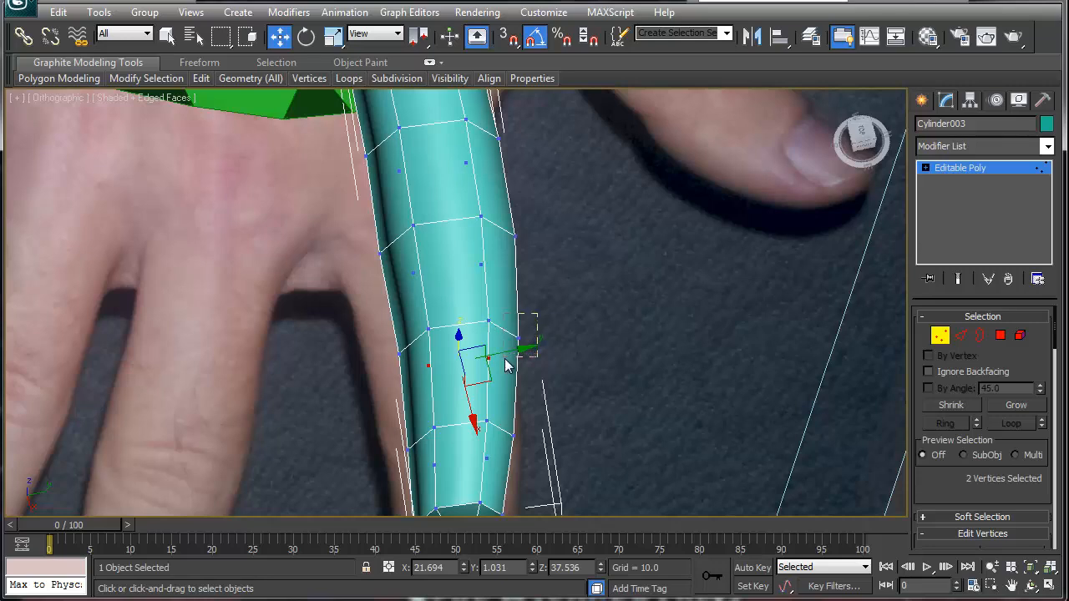
click(515, 334)
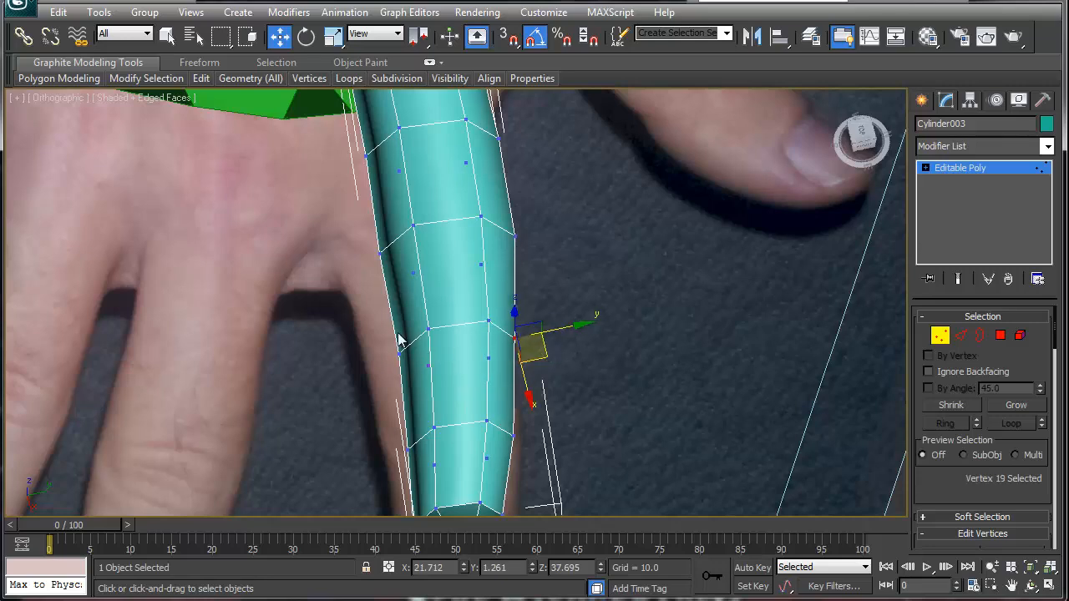
drag(400, 368, 435, 370)
middle_drag(410, 326, 408, 333)
scroll(407, 333, down, 5)
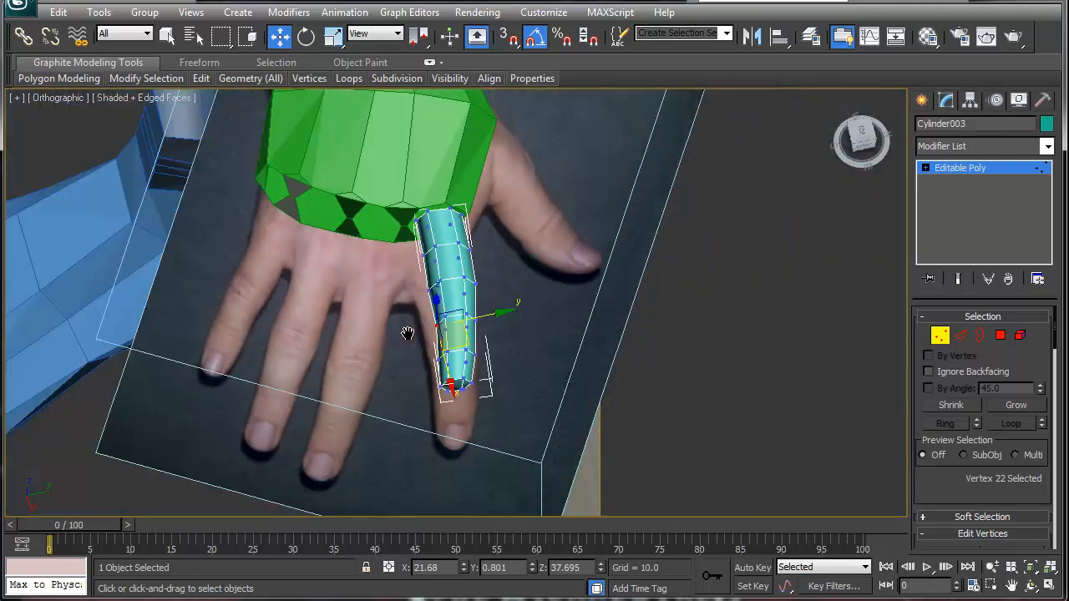
scroll(407, 340, up, 3)
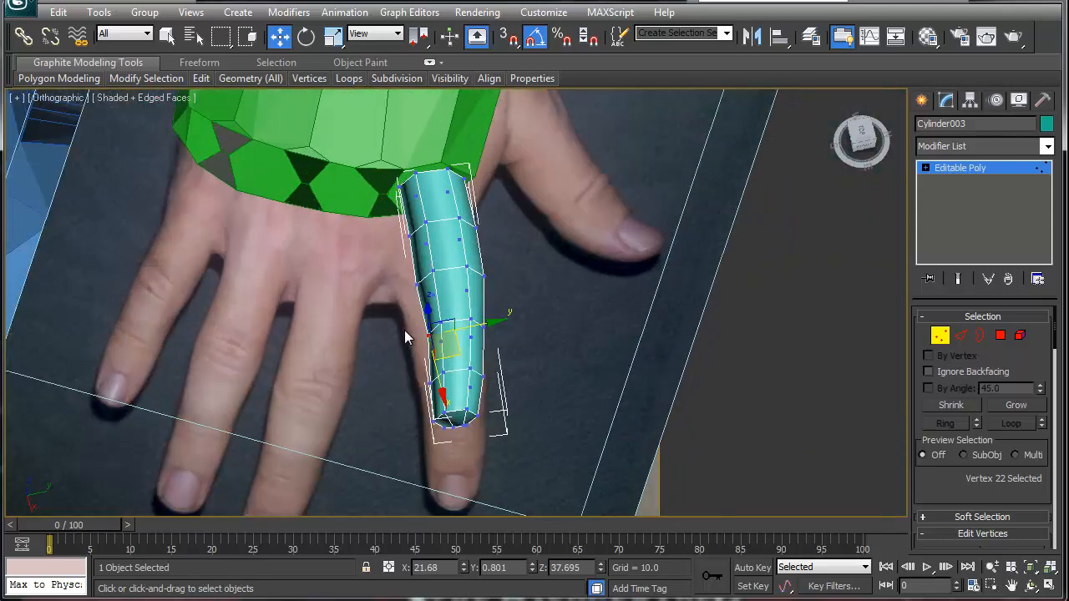
mouse_move(404, 330)
alt+middle_down()
mouse_move(408, 308)
mouse_move(474, 318)
mouse_move(417, 330)
mouse_move(398, 322)
mouse_move(410, 317)
alt+middle_up()
- Leave vertex editing and shift the whole finger slightly in Y and Z to line up with the palm's index-finger opening
click(944, 336)
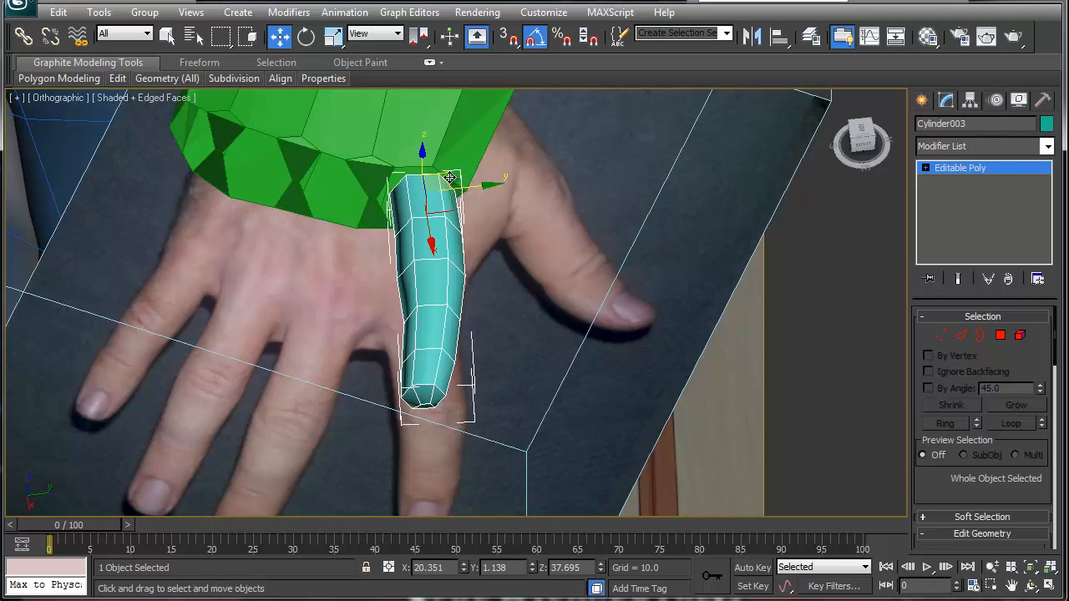
drag(449, 177, 450, 175)
alt+middle_drag(399, 344, 405, 263)
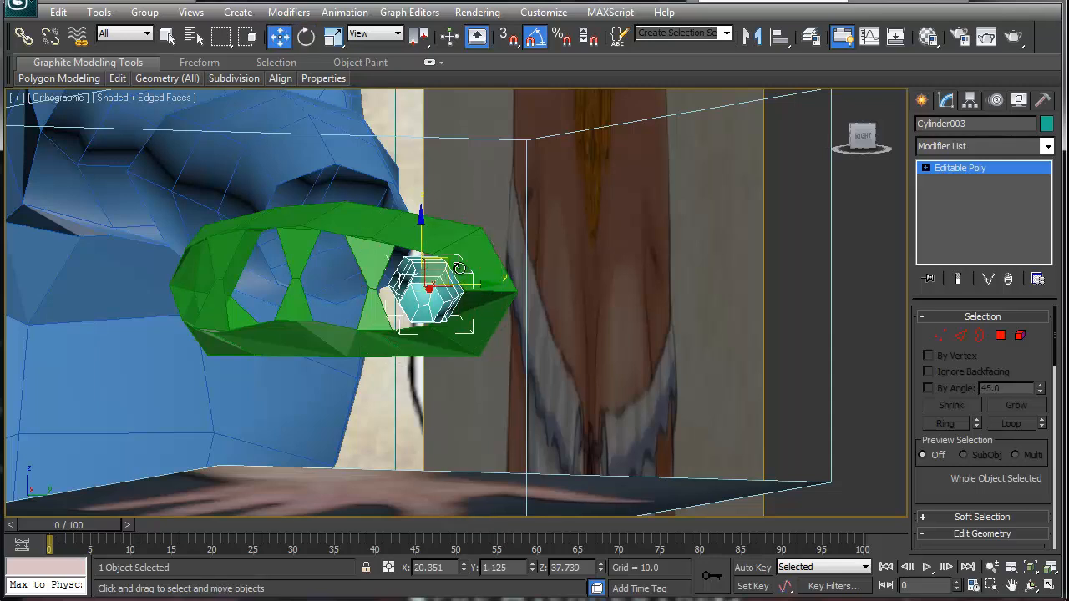
drag(447, 264, 438, 265)
- Clone the finger across the palm as three copies, spaced to the neighbouring finger positions
alt+middle_drag(383, 280, 489, 353)
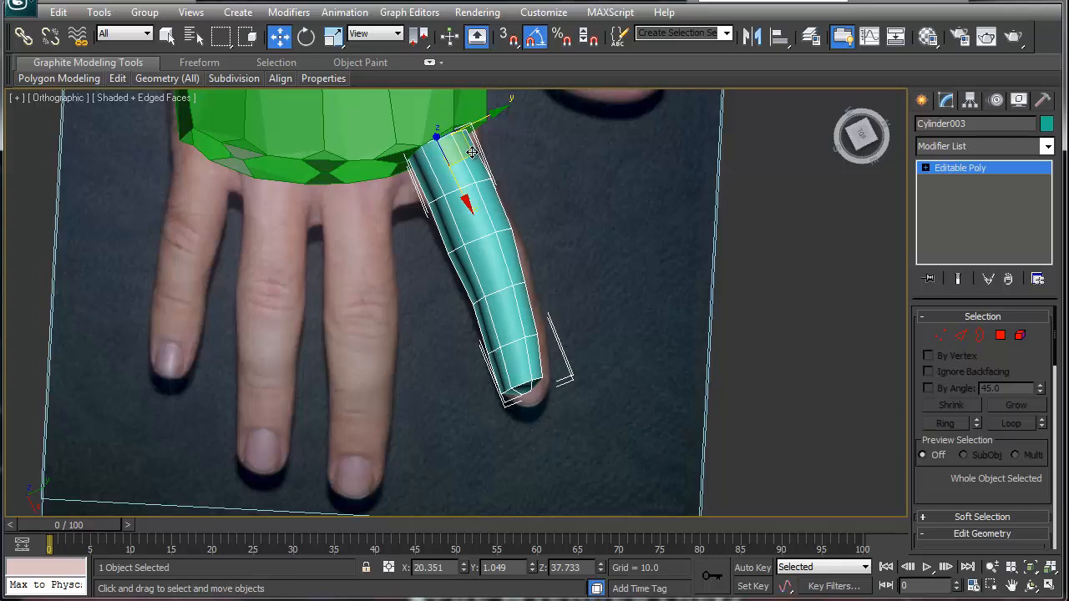
shift+drag(473, 152, 389, 189)
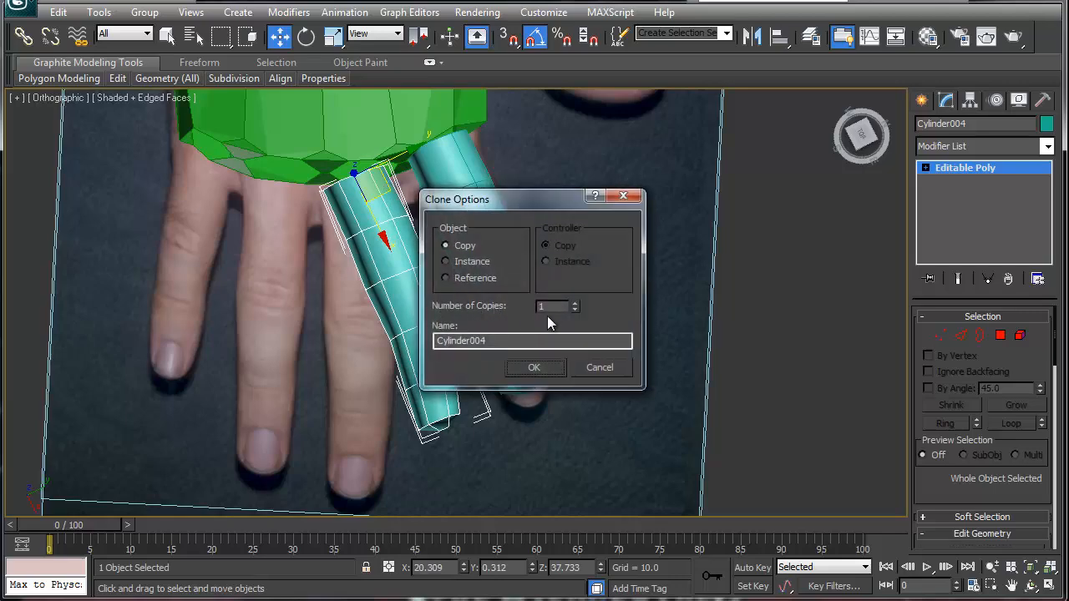
click(575, 303)
click(575, 303)
click(550, 368)
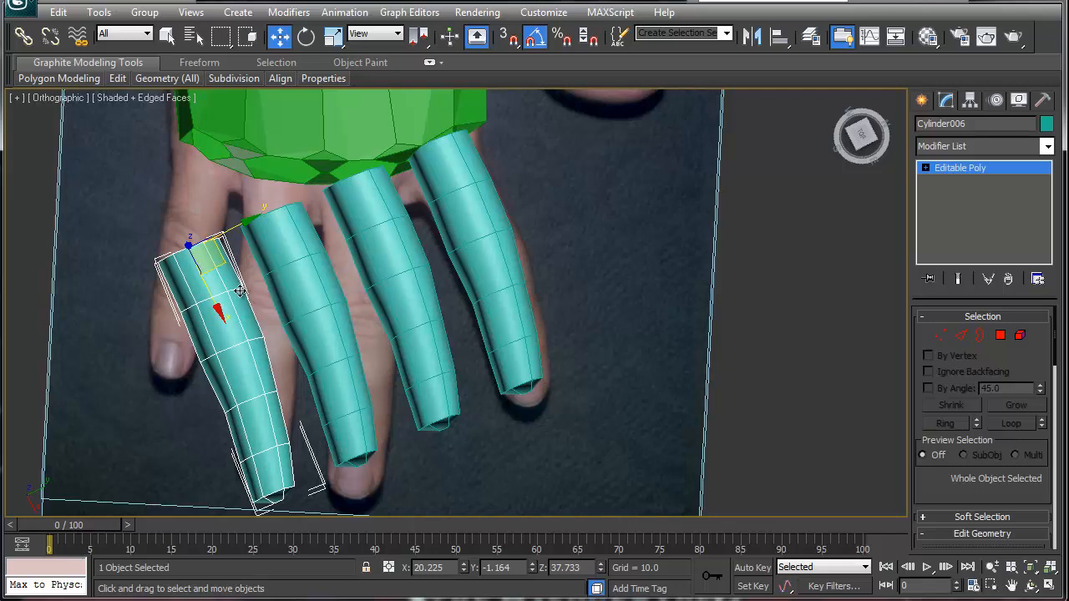
- Rotate the last finger copy and move it to the palm's little-finger opening, following the photographed little finger
middle_drag(239, 290, 360, 287)
key(e)
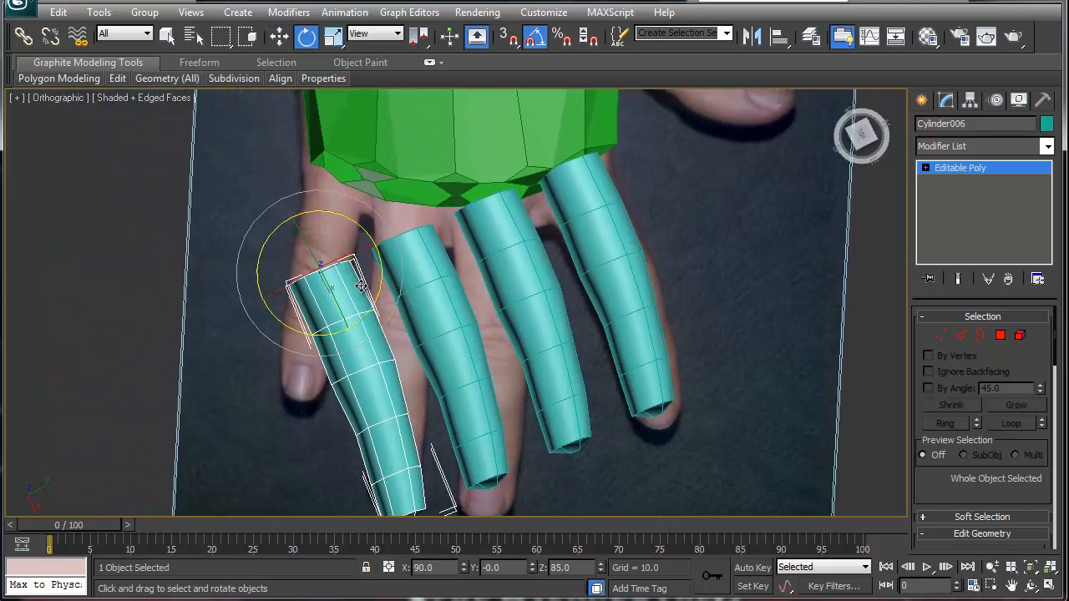
drag(380, 277, 374, 187)
key(w)
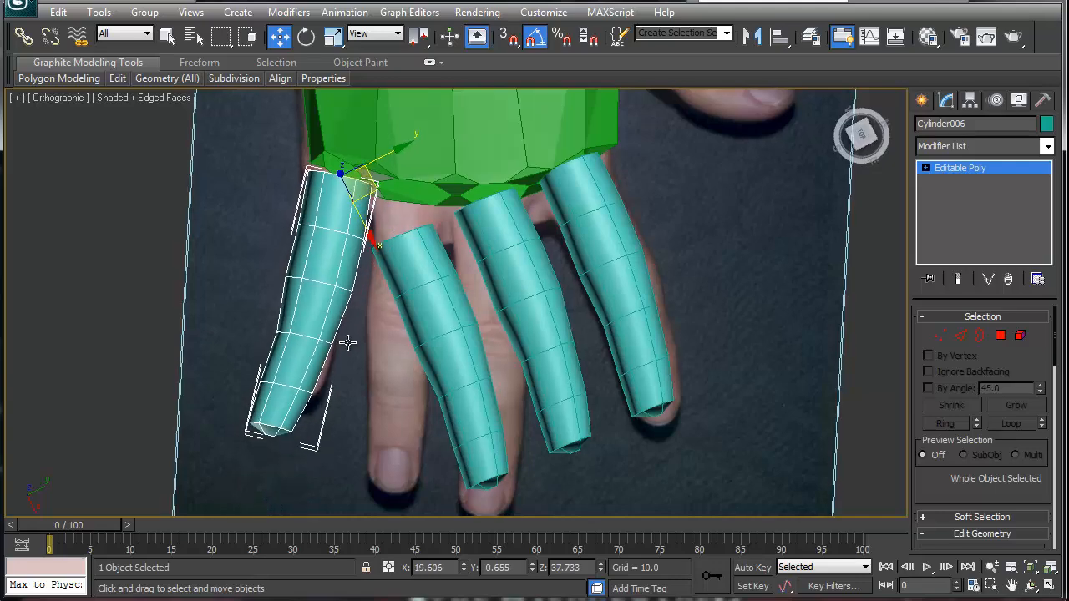
alt+middle_drag(346, 342, 369, 345)
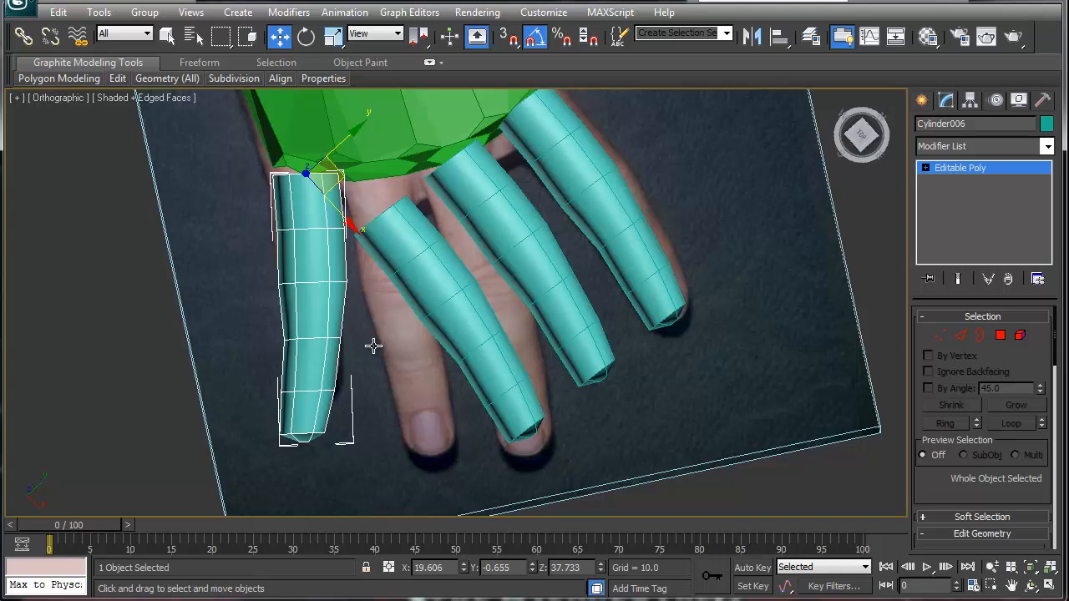
alt+middle_drag(373, 345, 386, 345)
key(v)
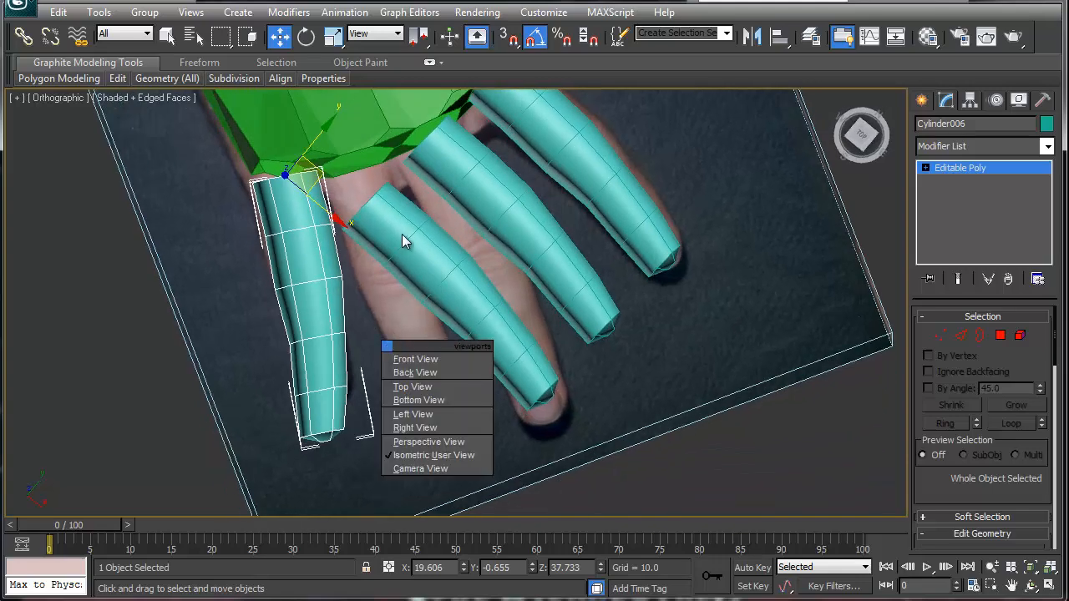
key(Escape)
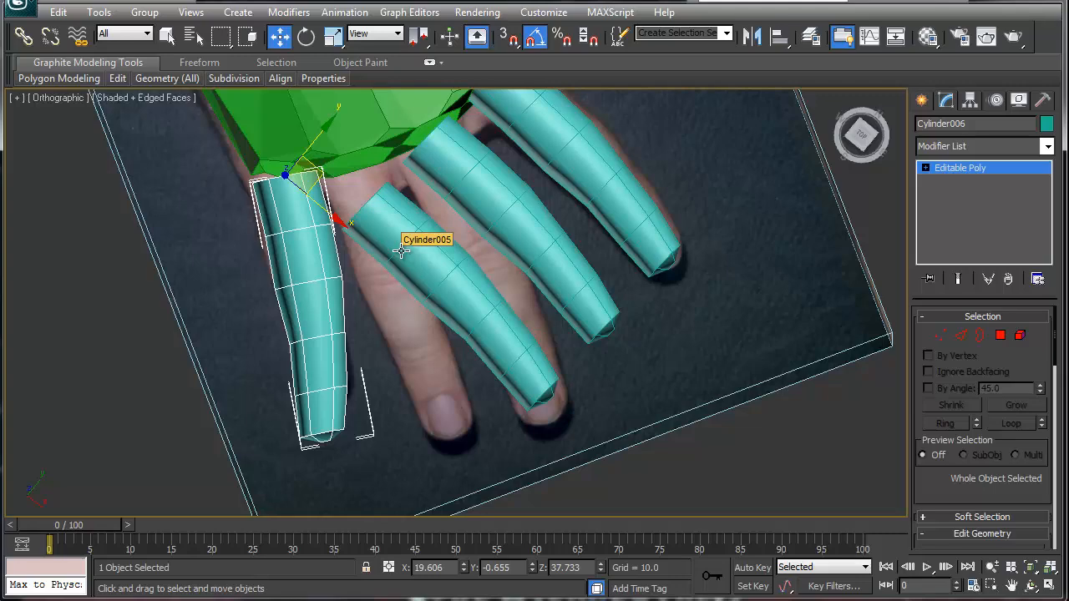
- Show the little-finger copy in the top view and make it see-through over the reference photo
key(v)
key(t)
key(z)
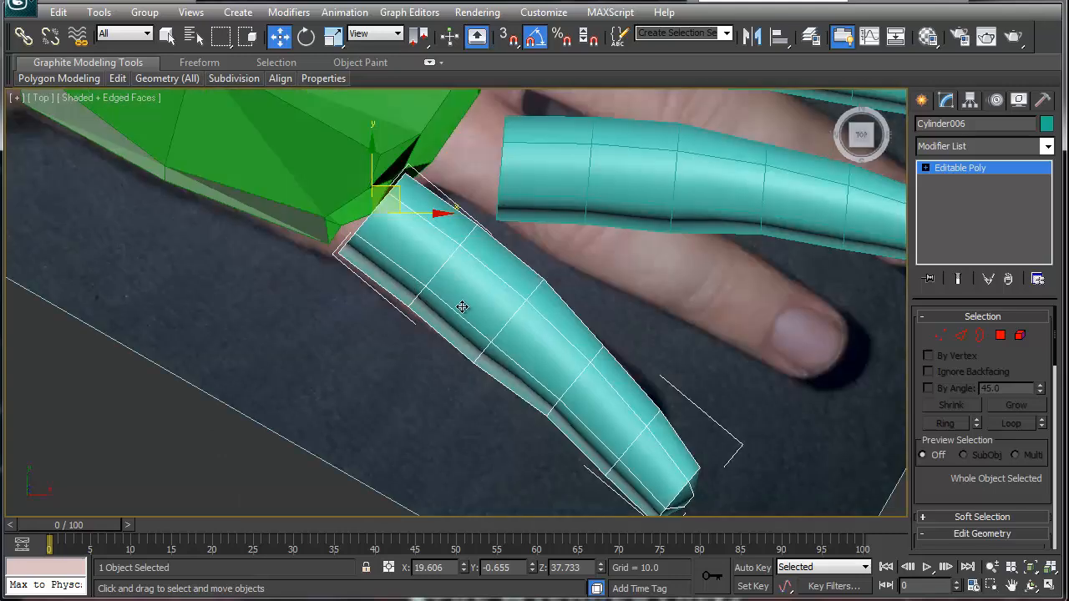
key(alt+x)
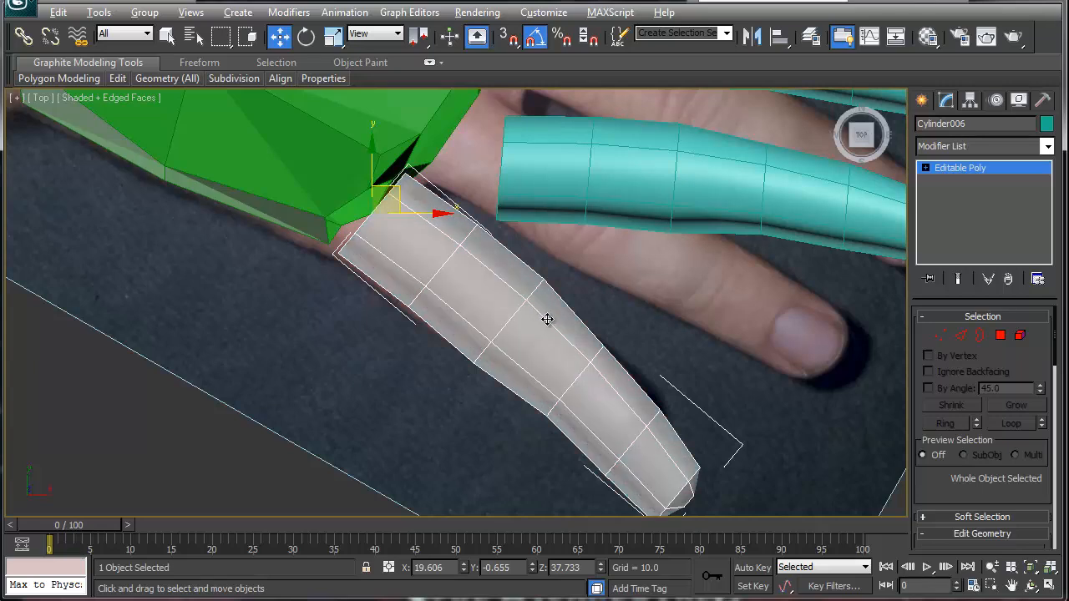
middle_drag(559, 375, 504, 345)
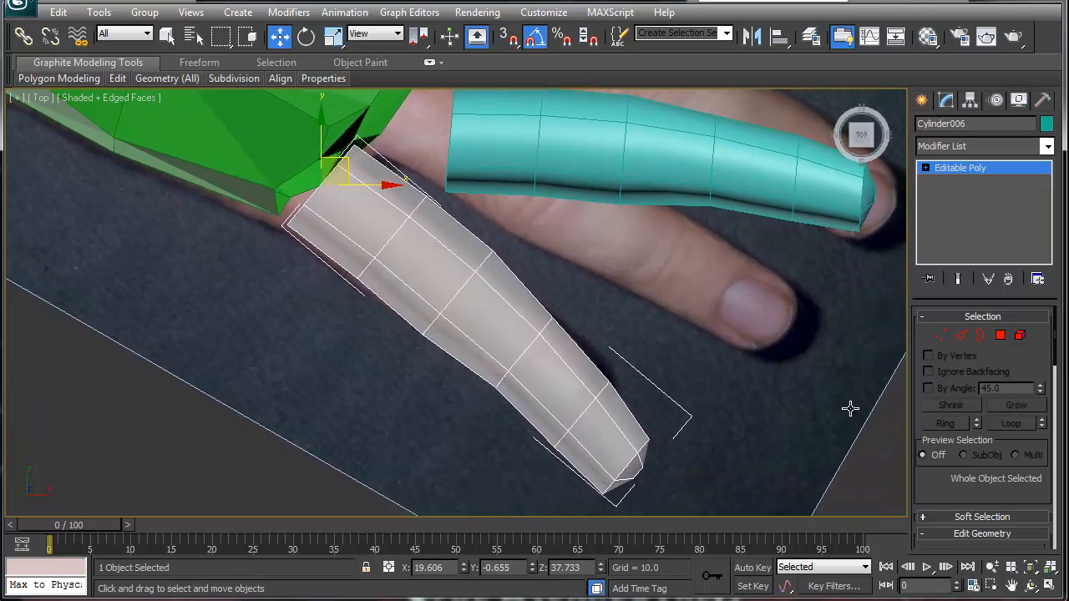
- Uniformly scale down the little finger's entire element to fit the photographed finger's width, then leave element editing
click(1019, 335)
click(560, 369)
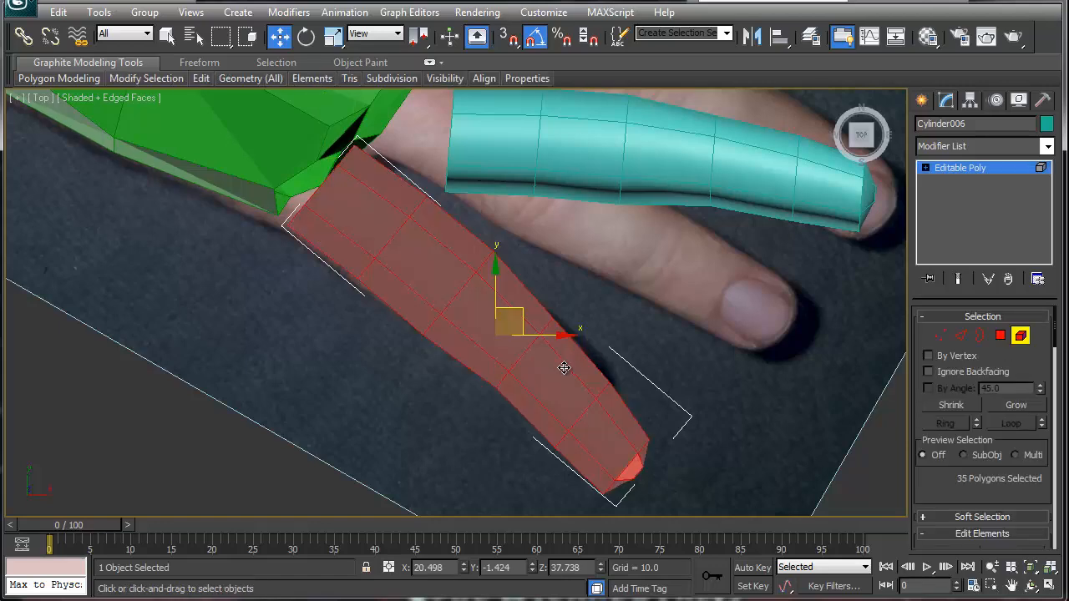
right_click(532, 361)
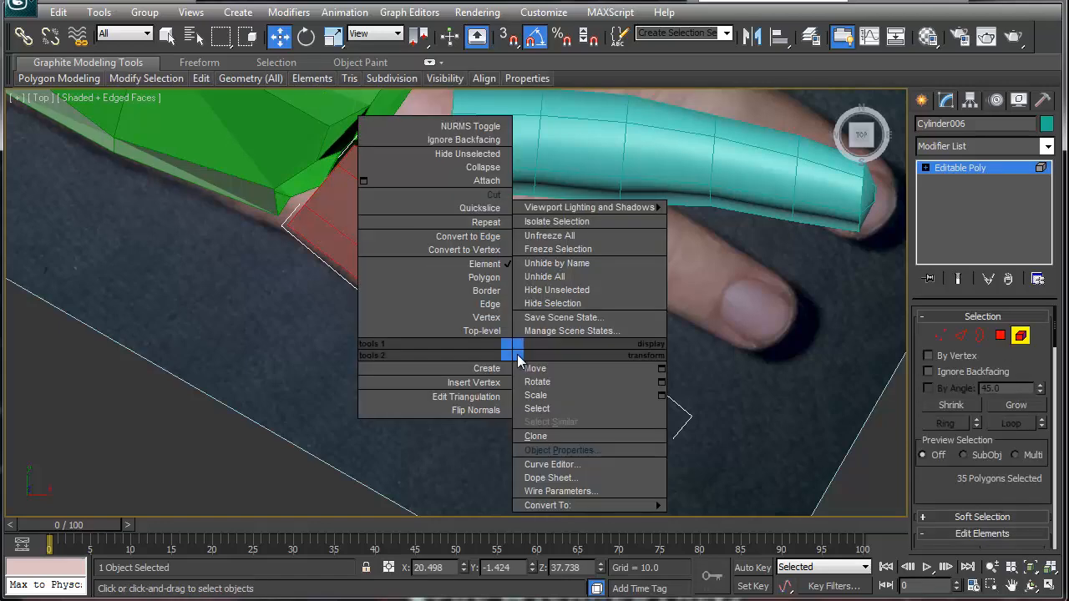
click(551, 396)
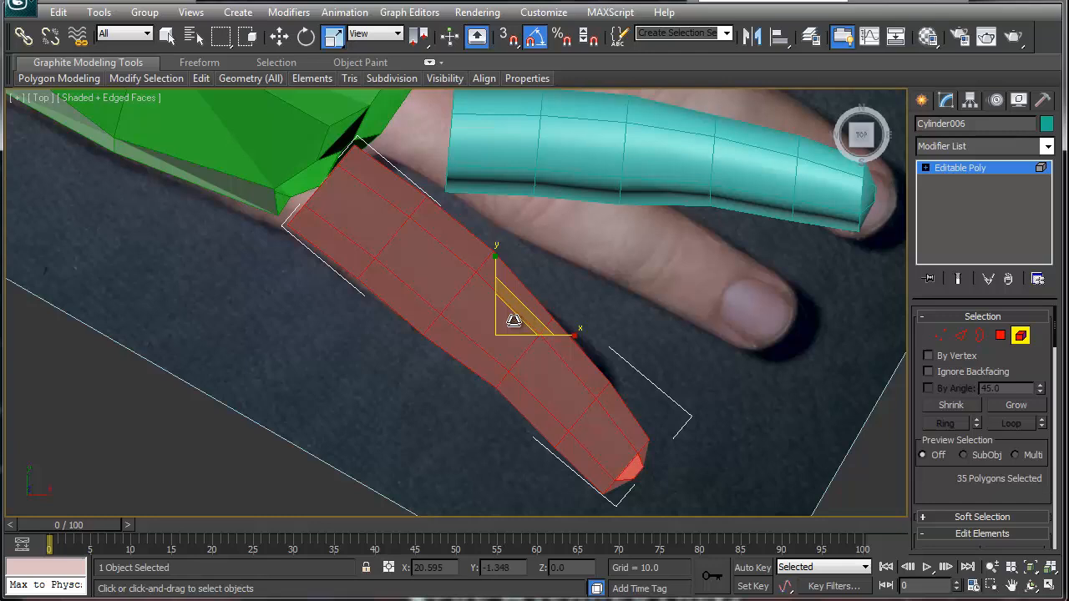
drag(509, 314, 461, 268)
key(w)
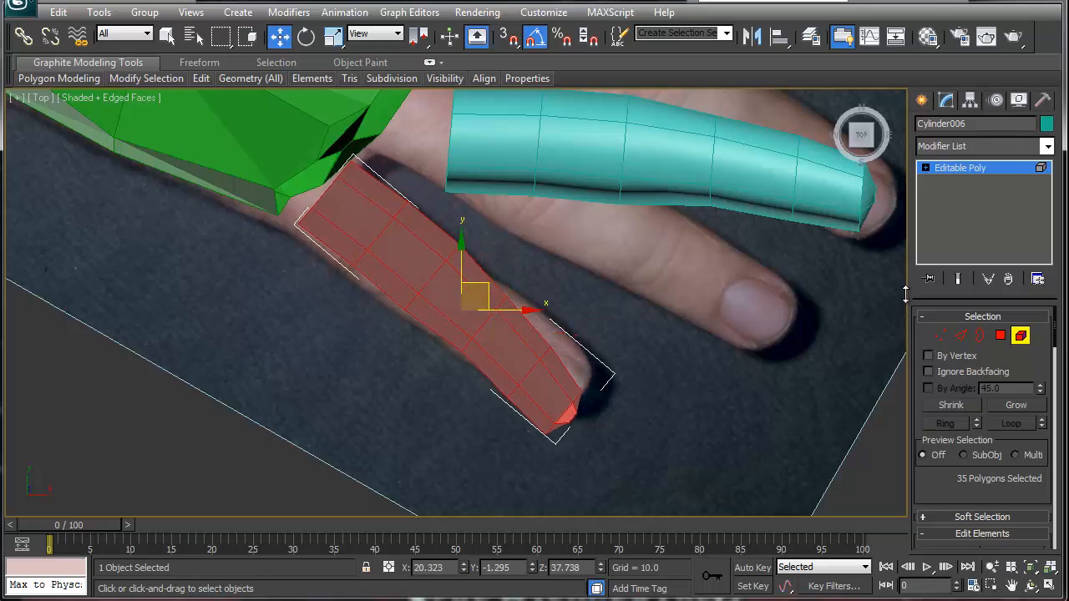
click(1020, 335)
- Rotate the ring-finger copy to follow the photographed ring finger and move its base against the palm opening
middle_drag(577, 326, 489, 357)
click(522, 284)
key(e)
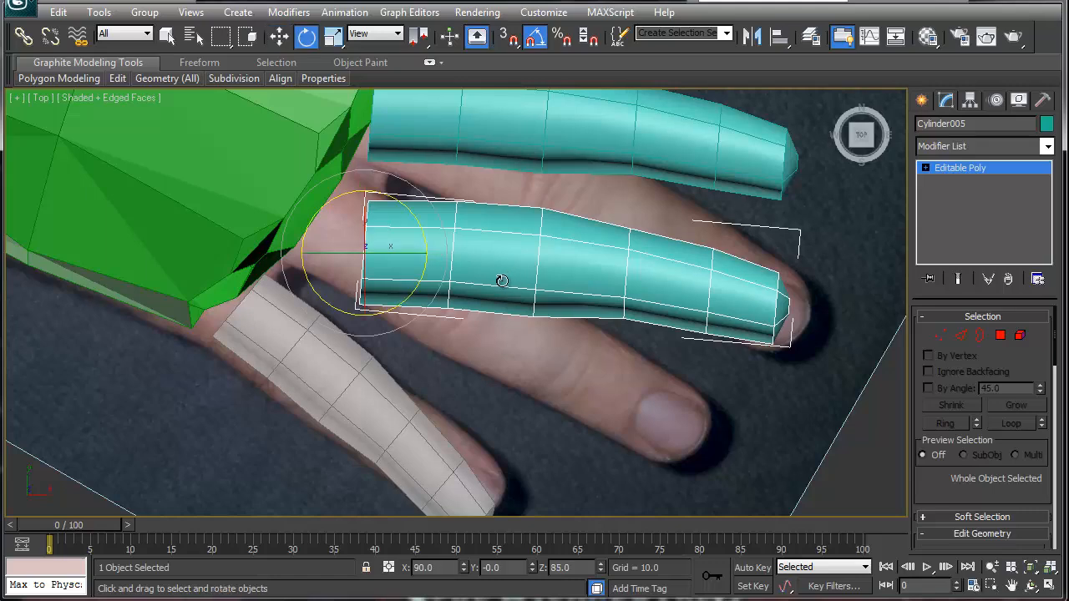
drag(423, 266, 411, 286)
middle_drag(524, 372, 550, 368)
key(w)
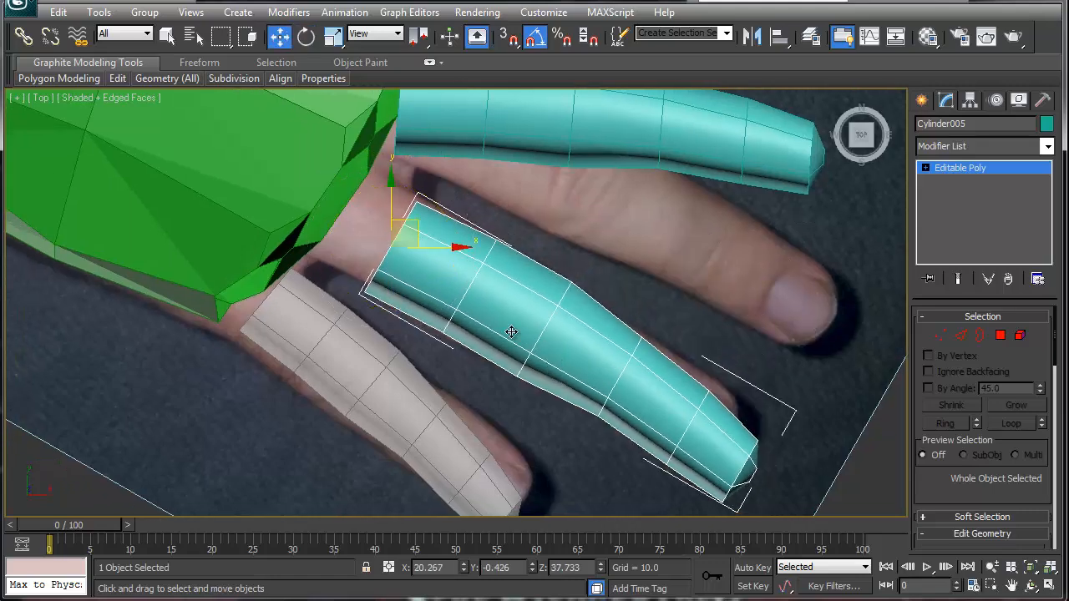
drag(421, 240, 373, 197)
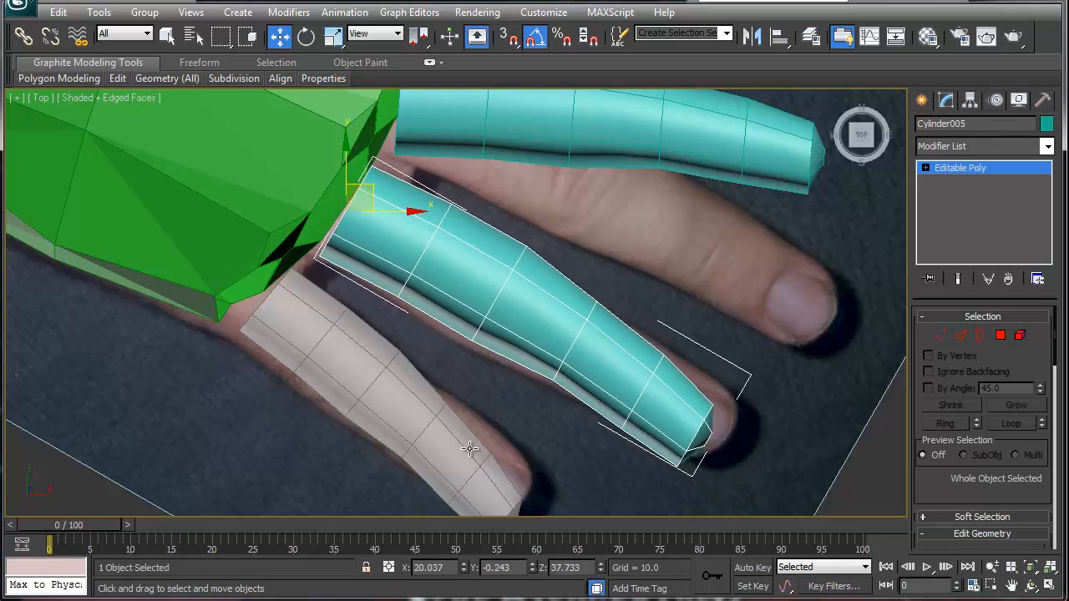
- Make the ring finger see-through and move its tip and last ring vertices outward to the photographed fingertip
middle_drag(470, 449, 490, 421)
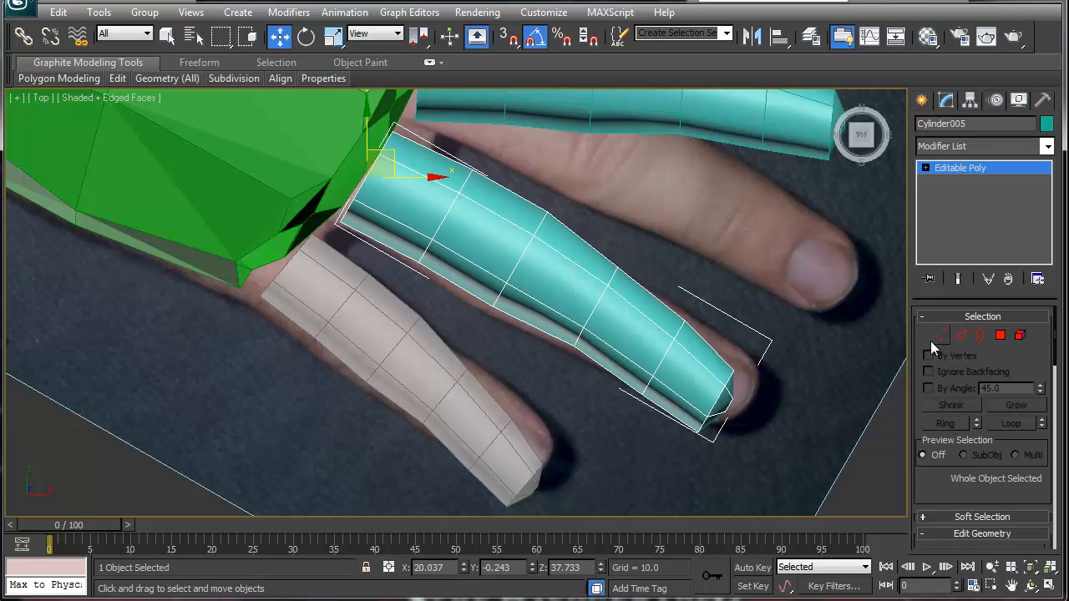
key(q)
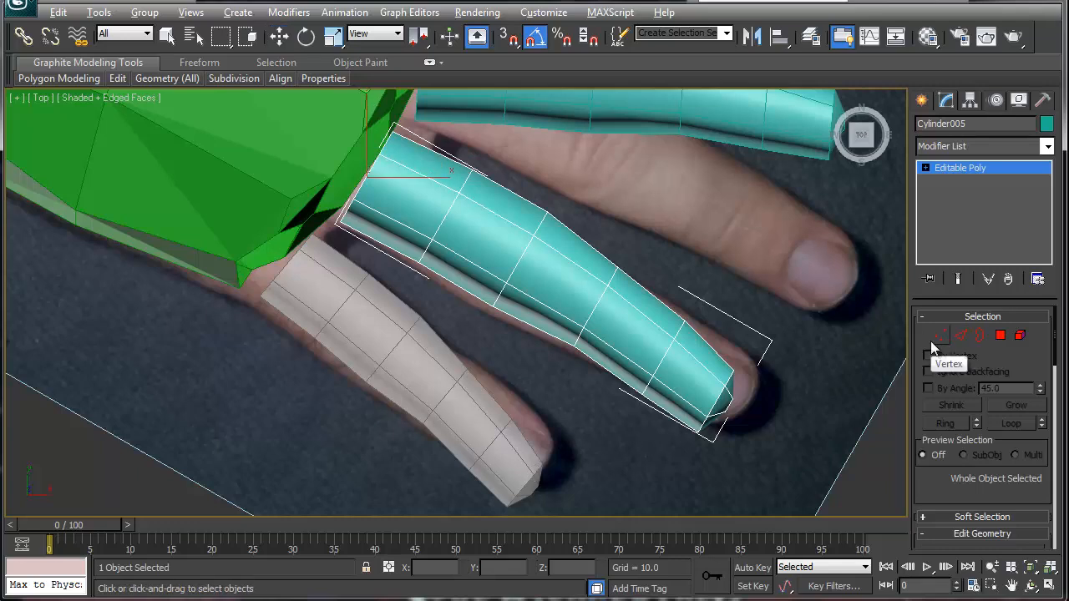
key(w)
key(alt+x)
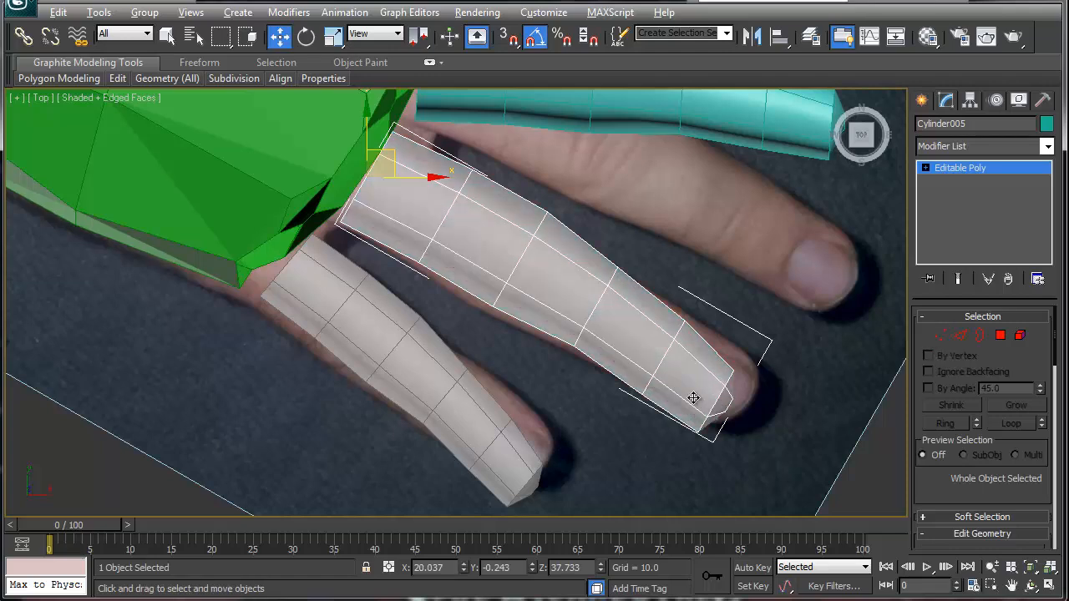
click(940, 335)
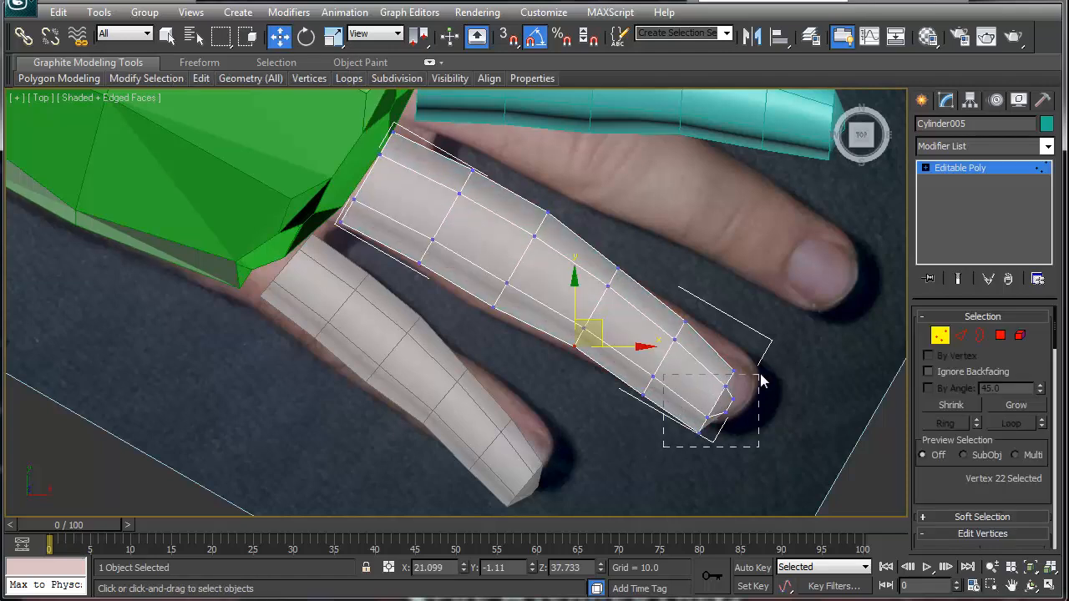
mouse_move(762, 381)
mouse_down()
mouse_move(743, 393)
mouse_move(763, 370)
mouse_up()
drag(680, 357, 692, 328)
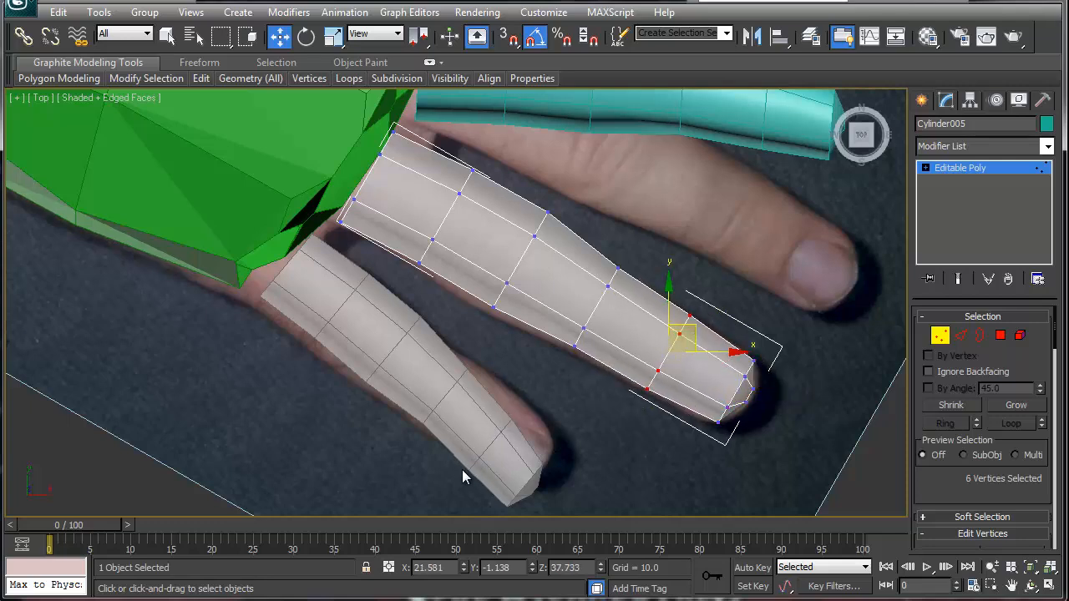
click(941, 337)
- Move the little finger's tip vertices and last joint ring outward to match the photographed fingertip
click(531, 478)
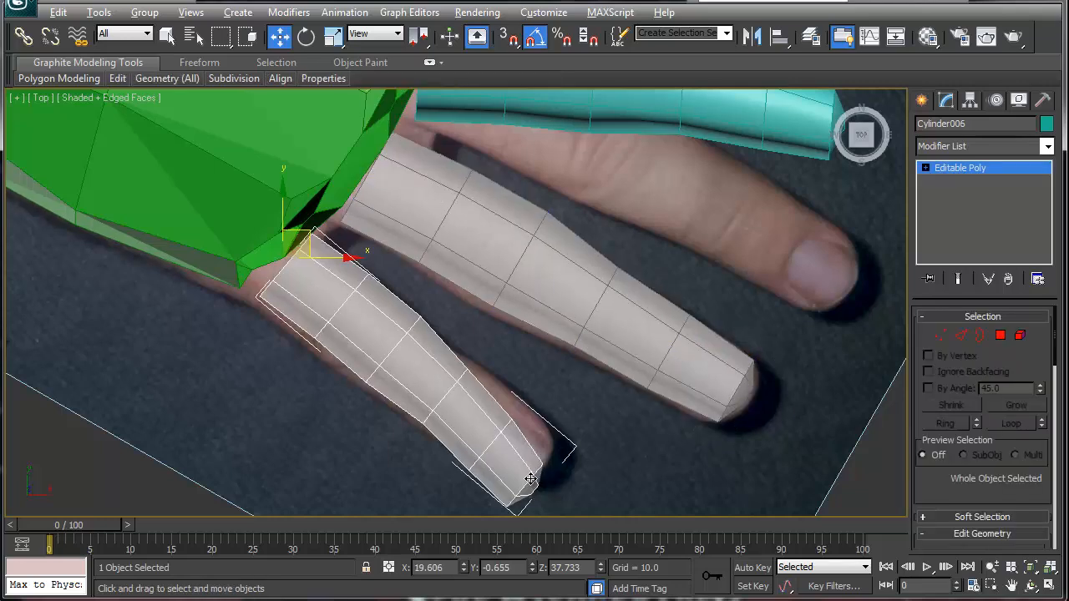
key(alt)
key(1)
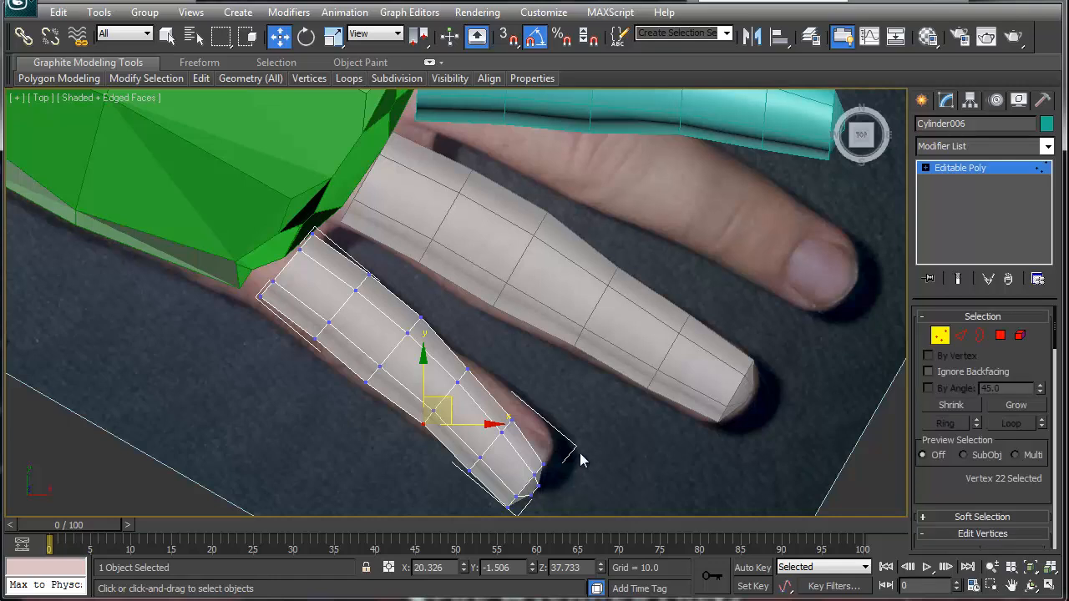
drag(579, 454, 501, 524)
drag(554, 476, 571, 448)
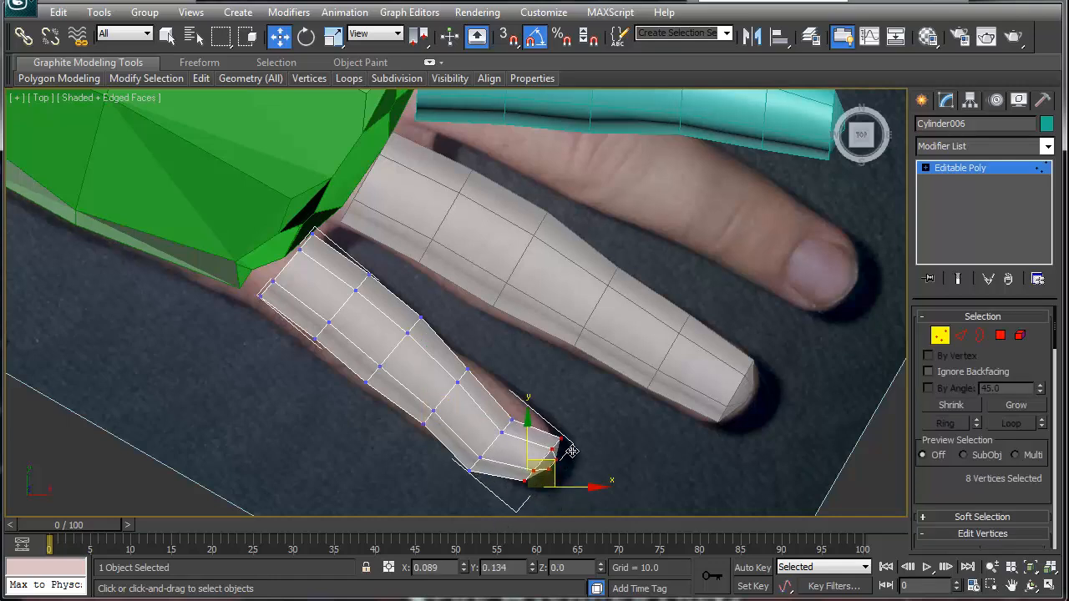
drag(478, 461, 526, 410)
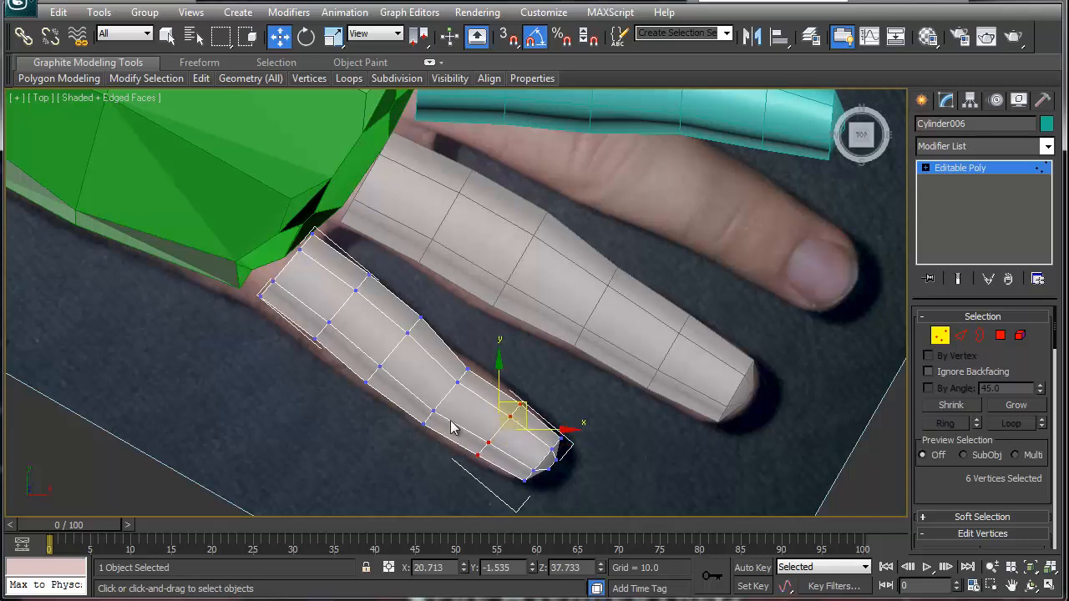
- Adjust the side vertices of the little finger's middle, second and base rings to follow the photographed outline
drag(456, 362, 493, 354)
drag(399, 349, 433, 312)
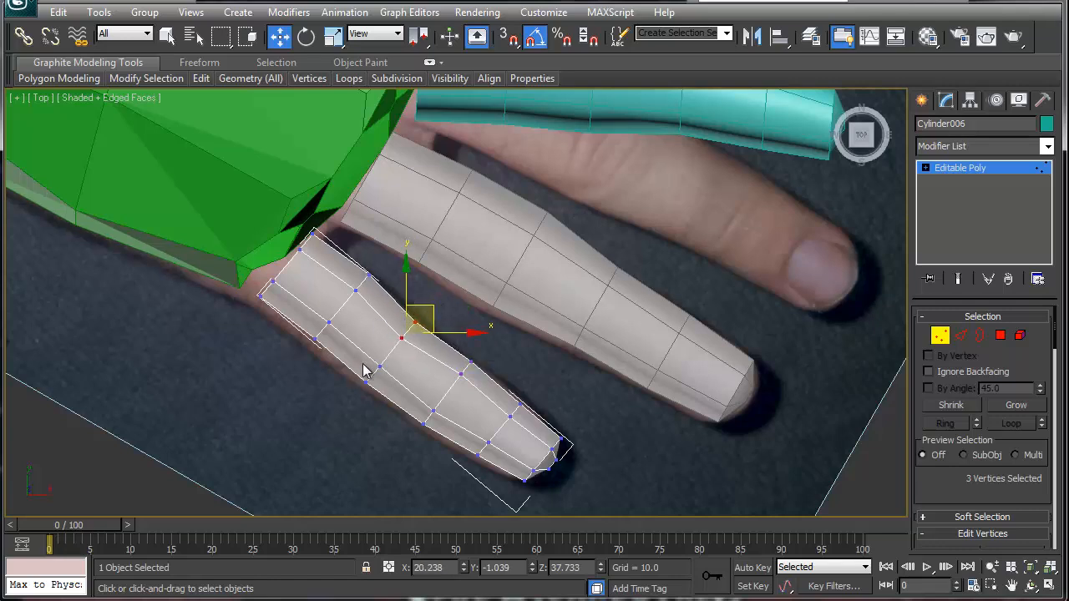
drag(352, 359, 391, 399)
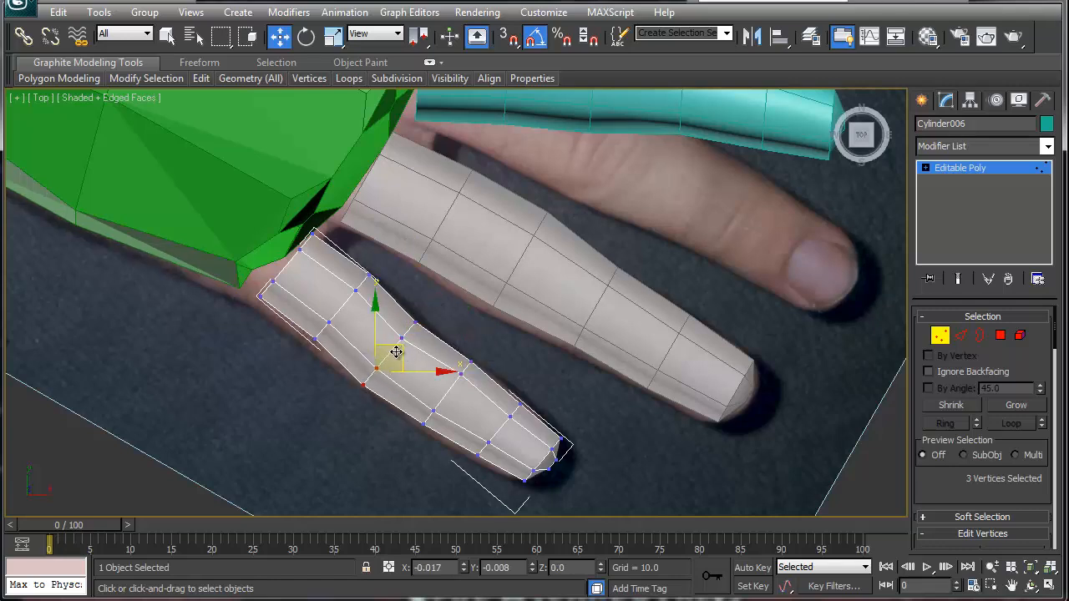
drag(314, 305, 347, 357)
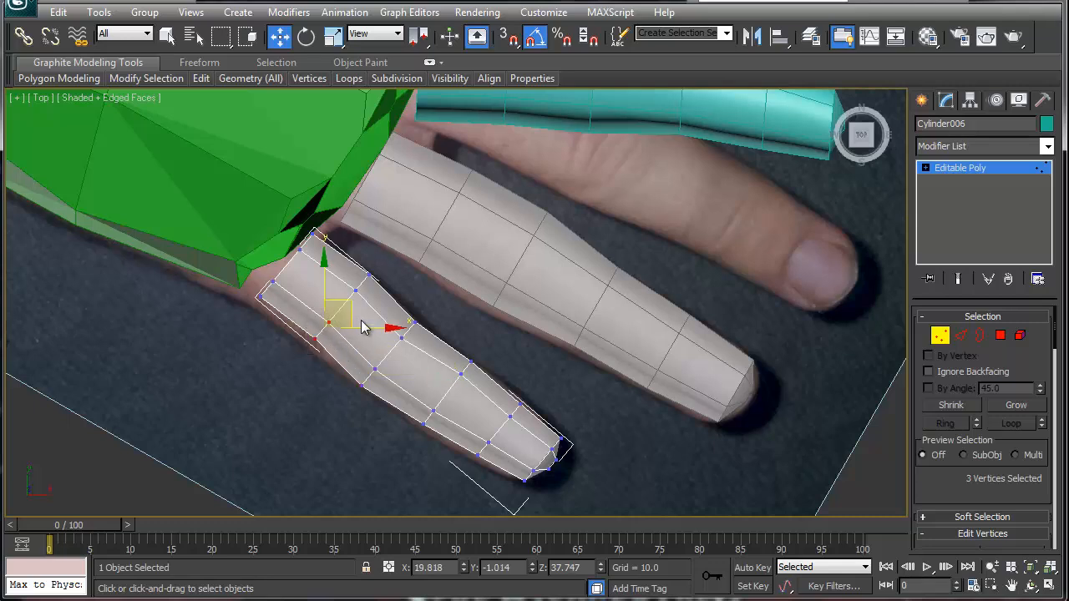
drag(350, 309, 342, 311)
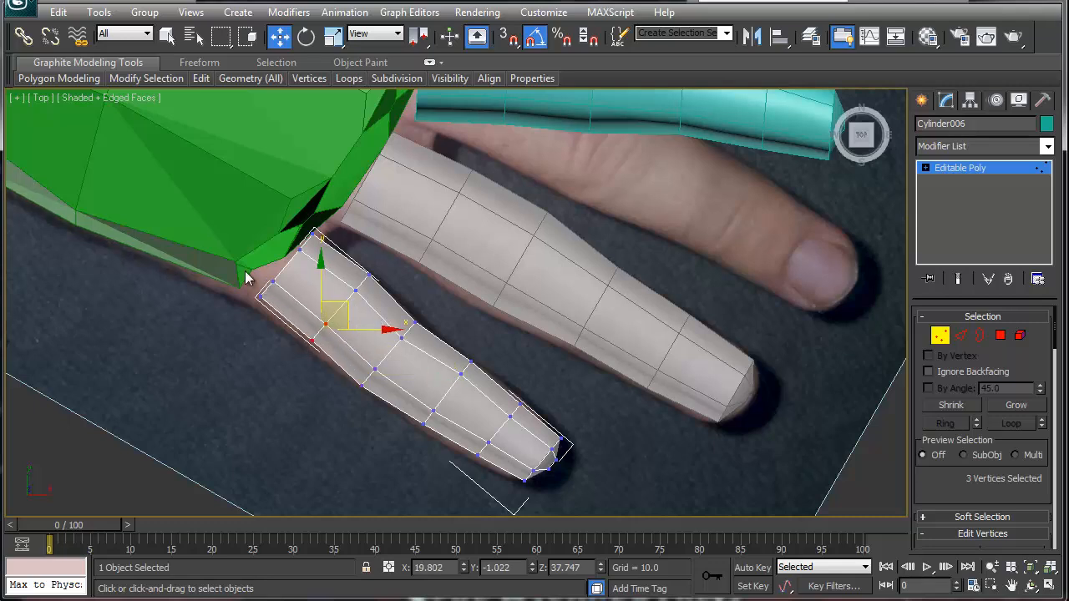
drag(248, 273, 286, 310)
drag(294, 274, 289, 279)
- Nudge the inner-side vertices of the little finger's last joint ring outward to the photographed edge, then leave vertex editing
middle_drag(432, 284, 354, 310)
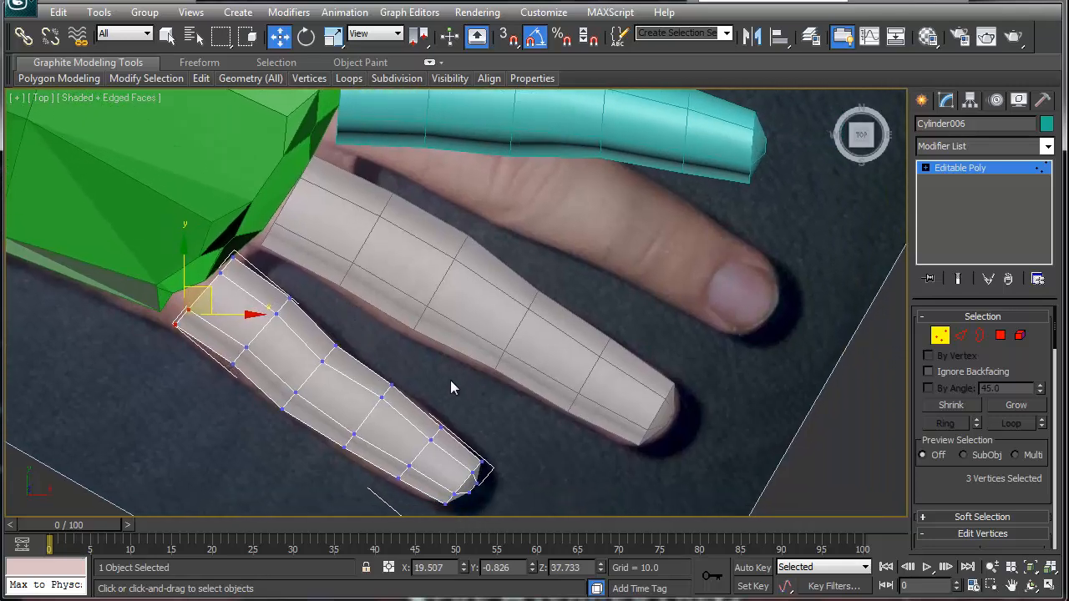
drag(424, 420, 461, 455)
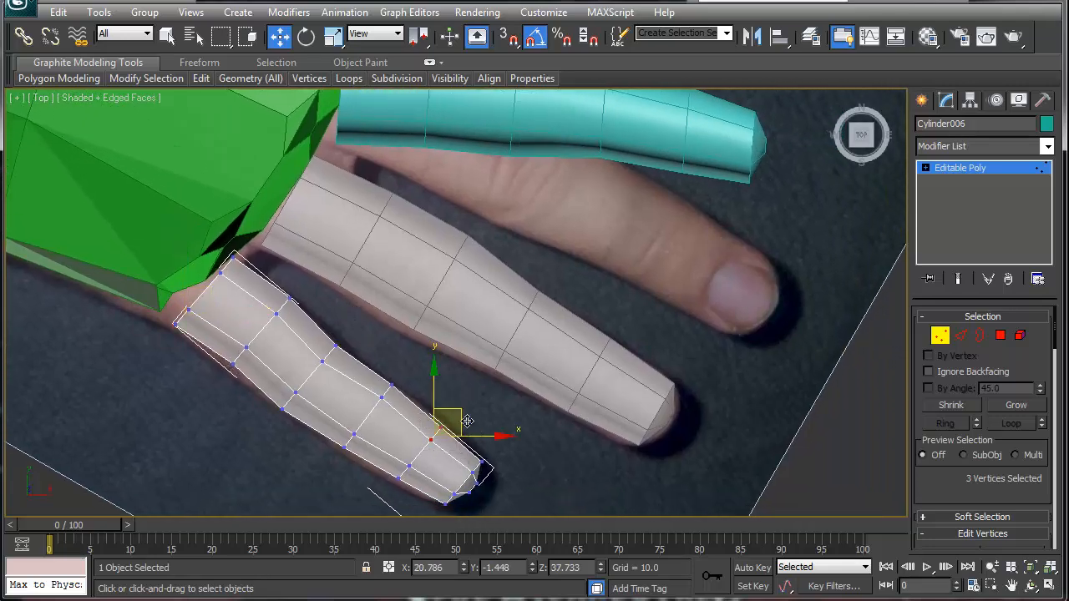
drag(462, 415, 464, 409)
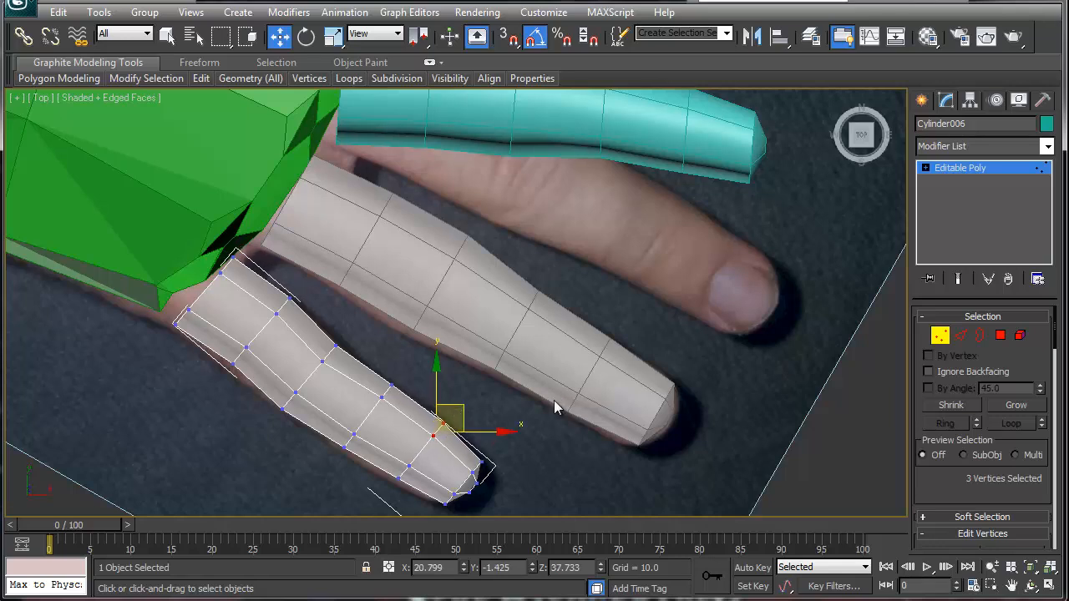
middle_drag(662, 359, 638, 337)
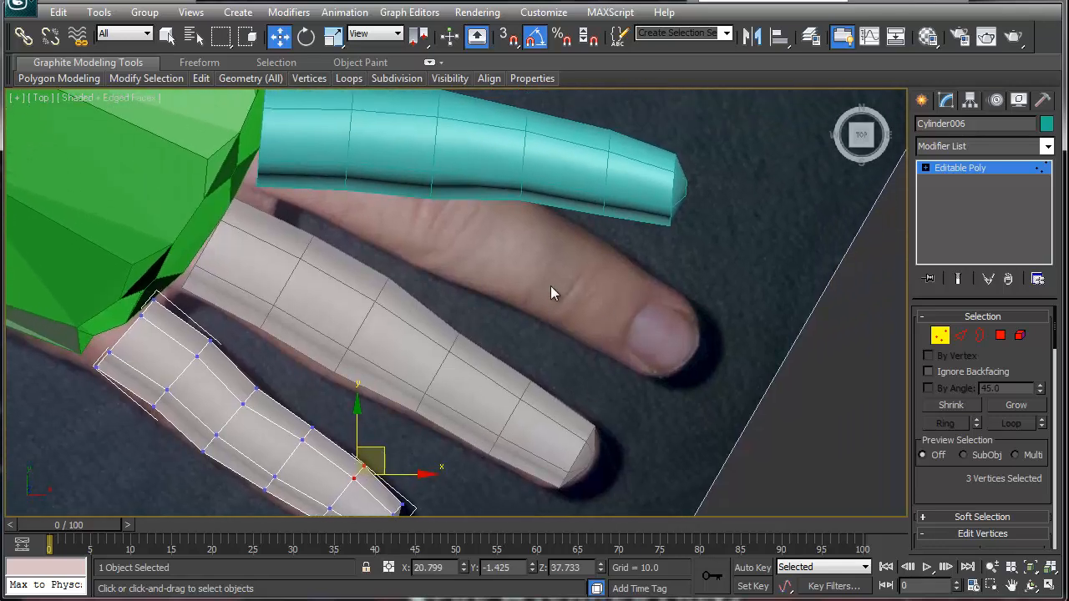
middle_drag(551, 285, 531, 332)
click(481, 214)
click(941, 337)
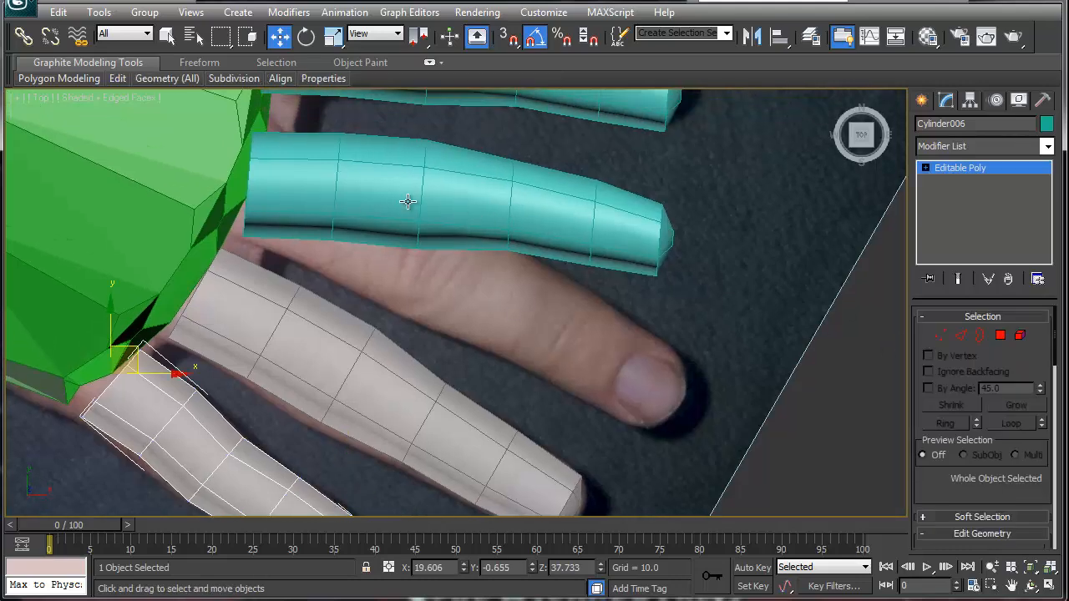
- Rotate the middle-finger copy by -20 degrees about Z to follow the photographed middle finger
click(407, 201)
key(e)
drag(303, 199, 296, 219)
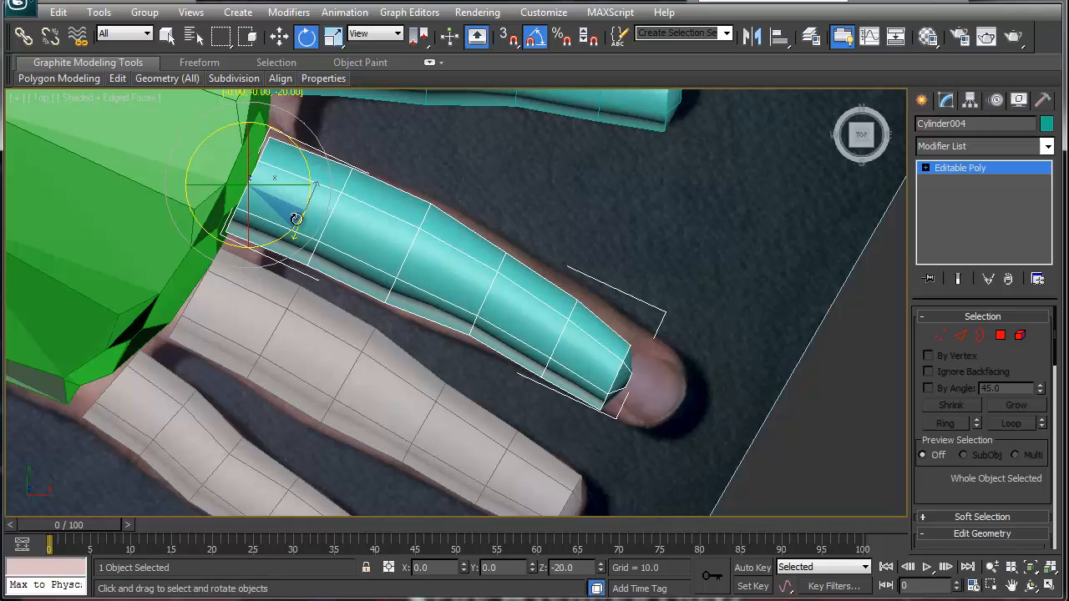
- Make the middle finger see-through and move its eight tip vertices outward to the photographed fingertip
click(940, 336)
drag(602, 410, 590, 428)
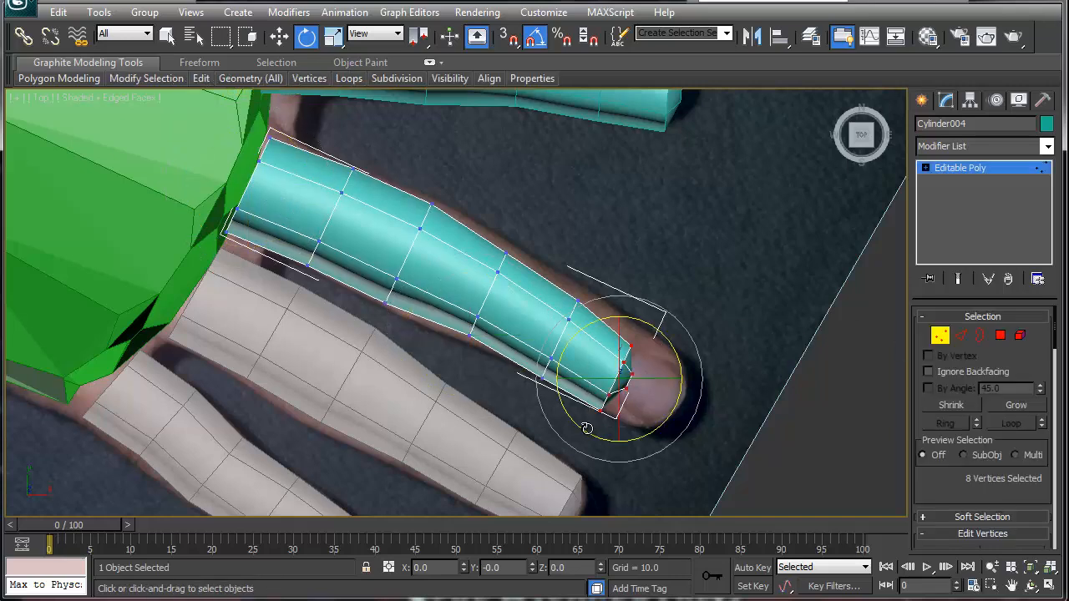
key(alt+x)
key(w)
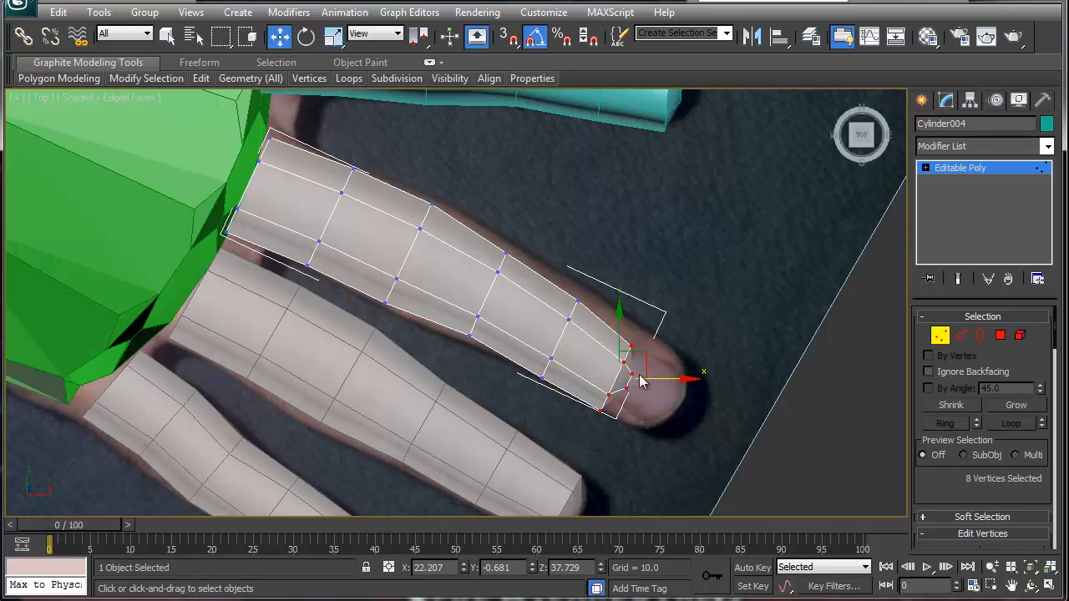
drag(647, 379, 708, 381)
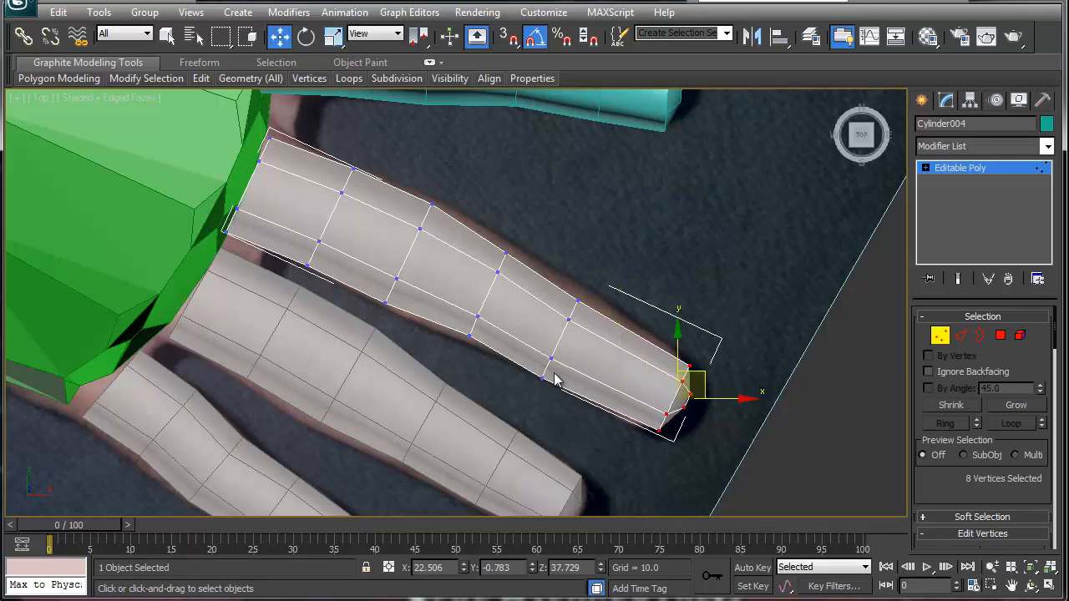
- Move the middle finger's last joint ring toward the tip and scale it slightly to match the photographed width
drag(530, 383, 526, 400)
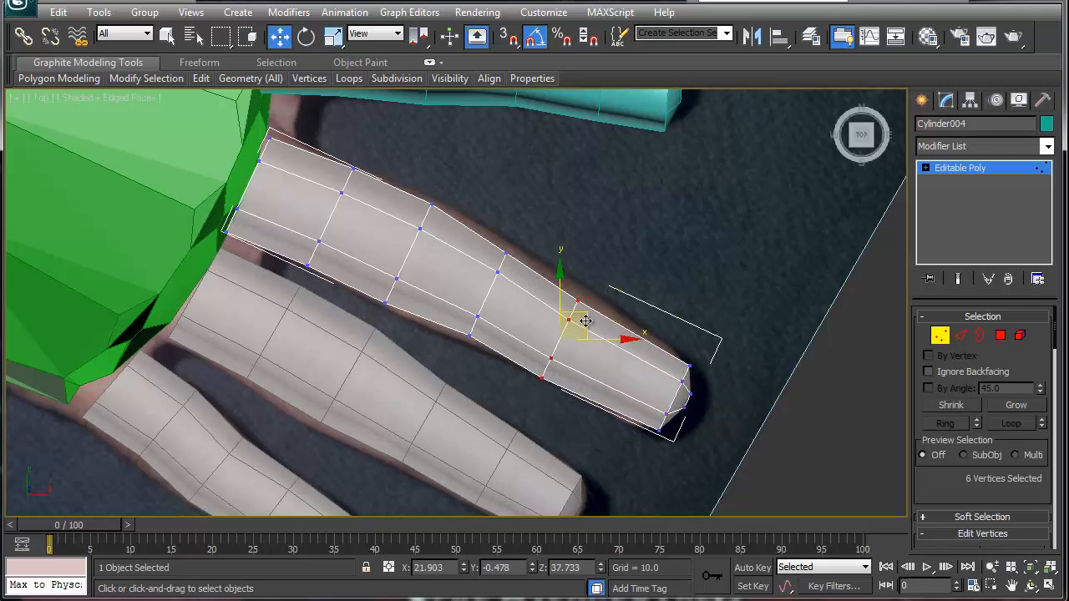
drag(583, 320, 610, 327)
key(e)
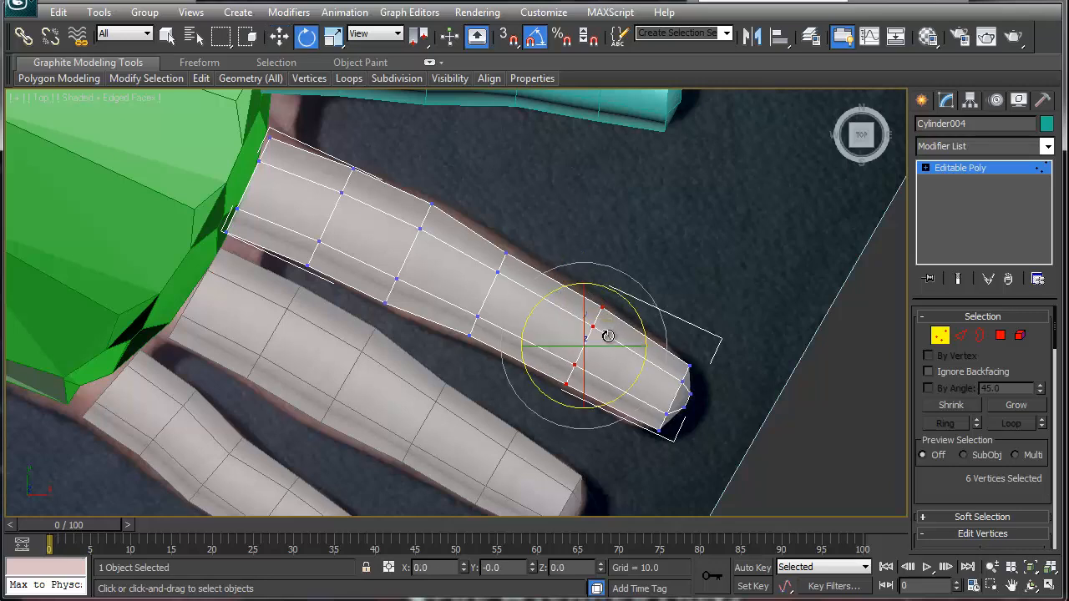
key(r)
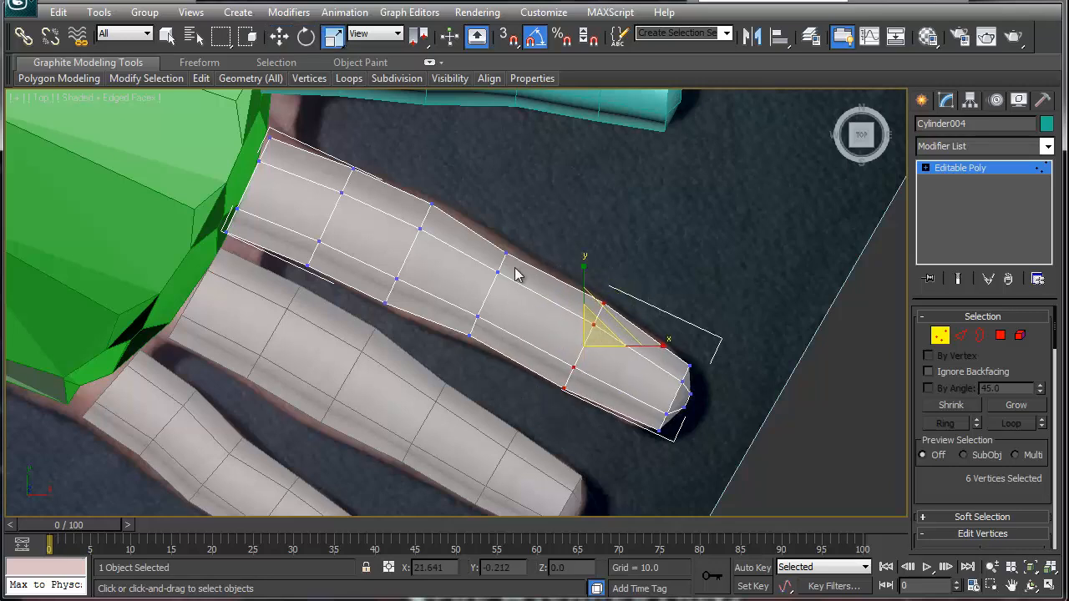
- Move the middle finger's two central joint rings toward the tip, slightly enlarging the one nearer the tip, and finish vertex editing
drag(532, 246, 472, 336)
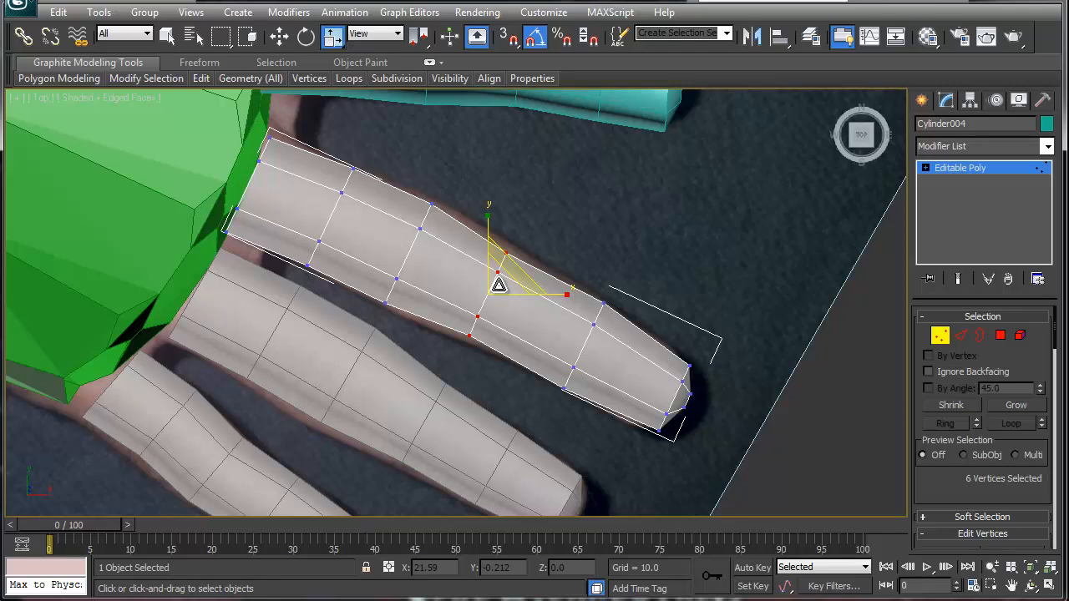
drag(504, 277, 527, 280)
key(w)
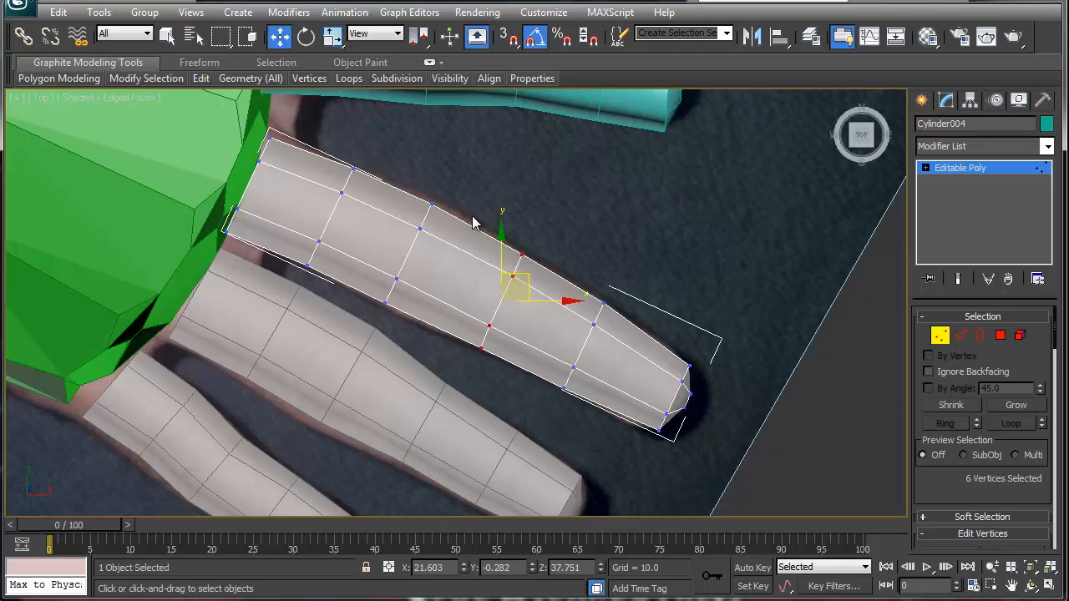
drag(480, 183, 380, 311)
drag(435, 233, 447, 235)
middle_drag(446, 264, 529, 351)
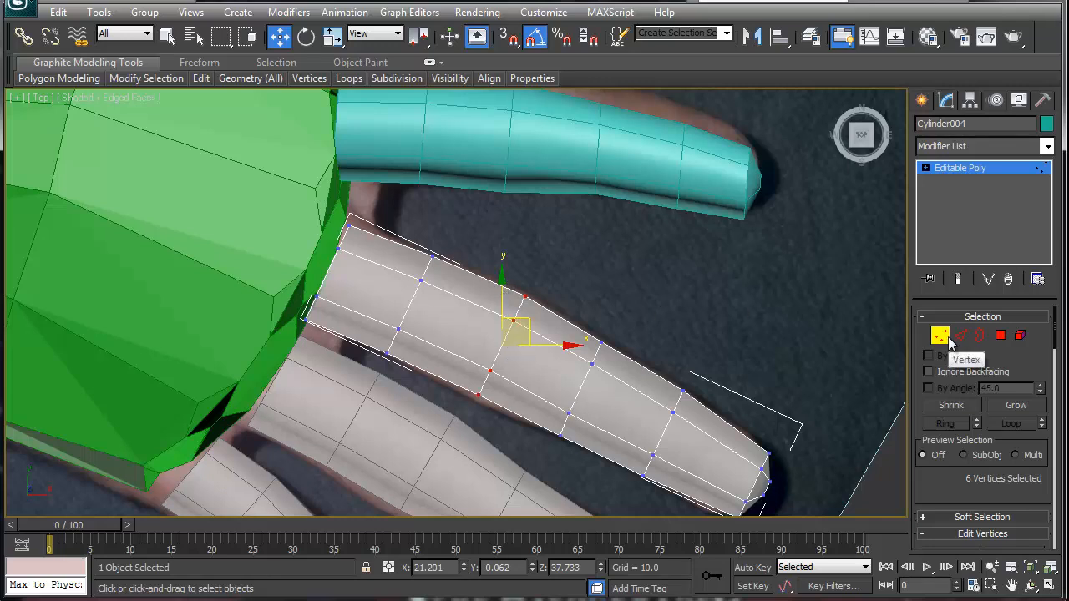
click(942, 337)
- Roll the index finger -15 degrees about its lengthwise axis
middle_drag(577, 275, 568, 351)
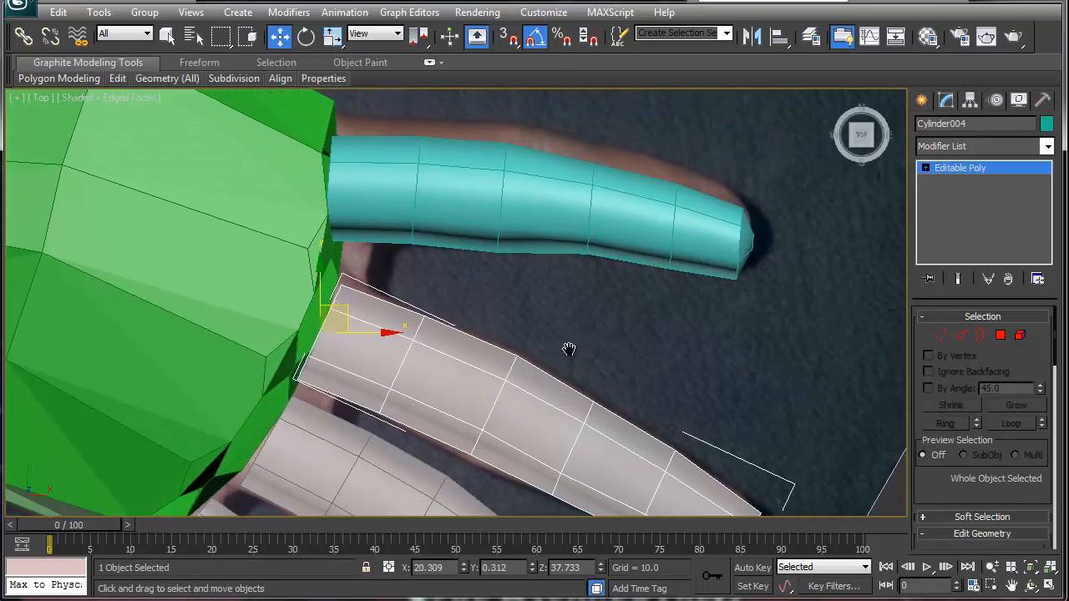
click(488, 240)
middle_drag(515, 306, 517, 313)
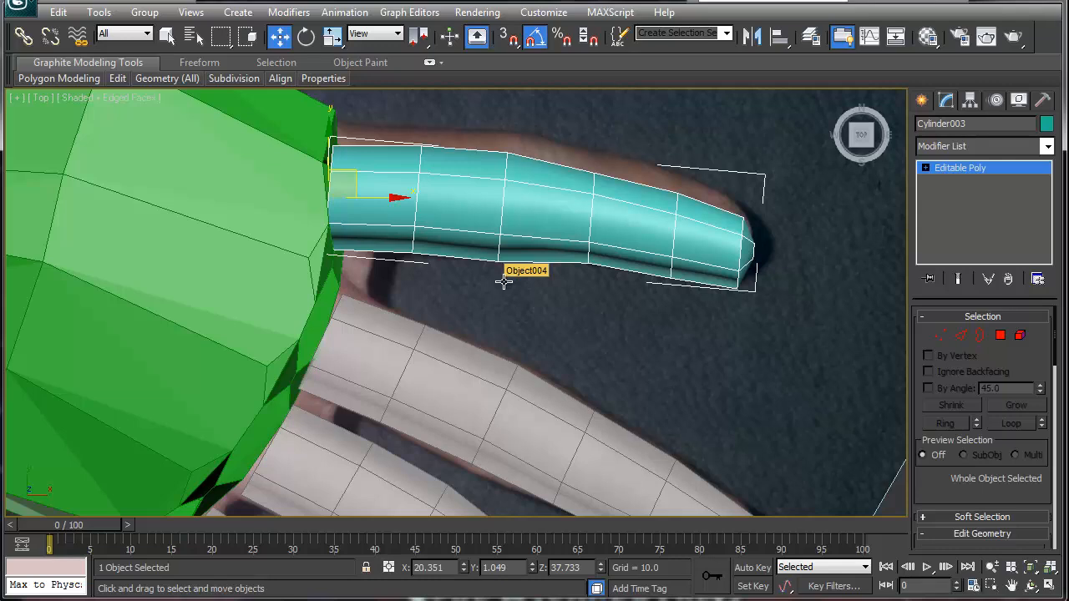
key(e)
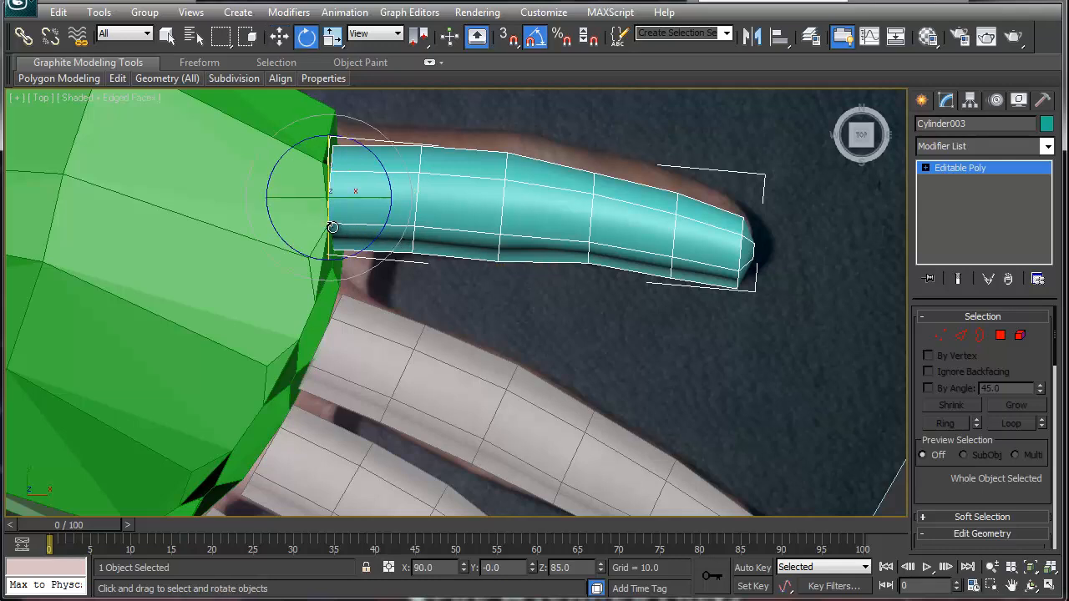
drag(331, 226, 331, 215)
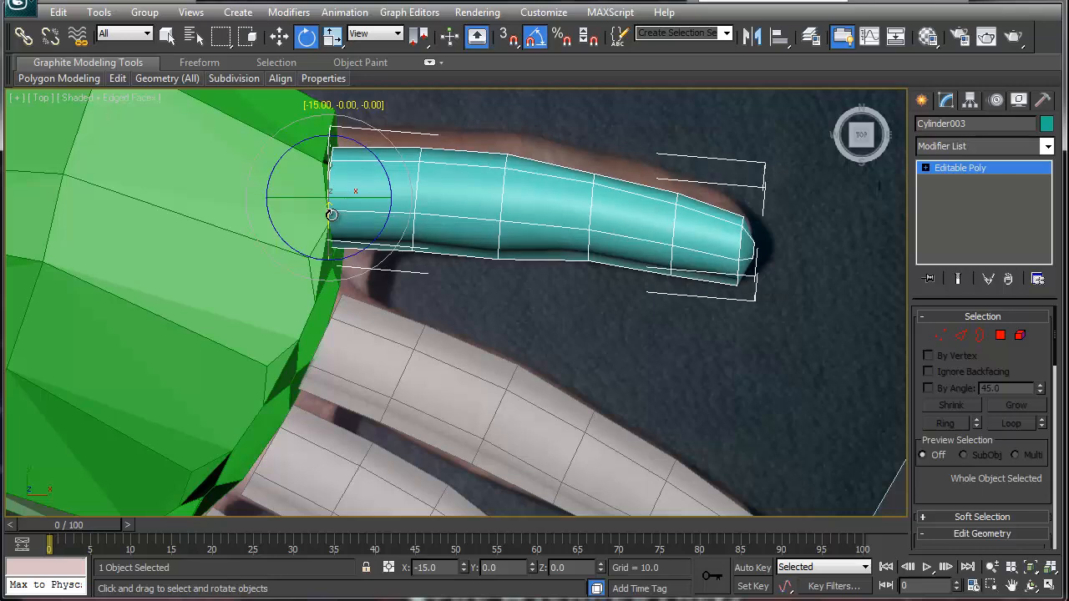
middle_drag(423, 347, 449, 283)
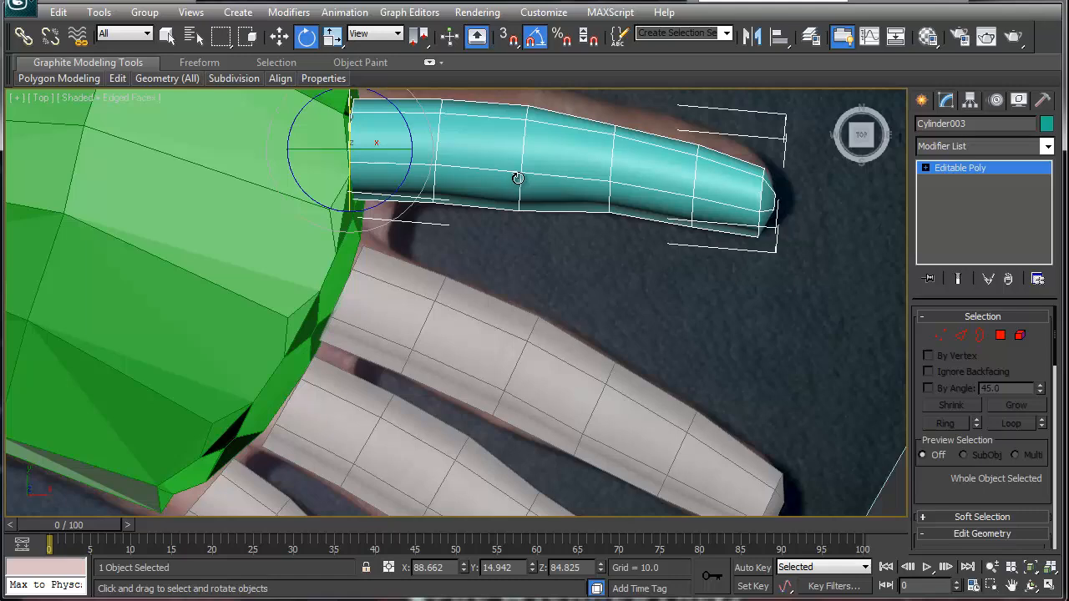
- Roll the little finger and the ring finger slightly about their lengthwise axes
middle_drag(476, 325, 566, 220)
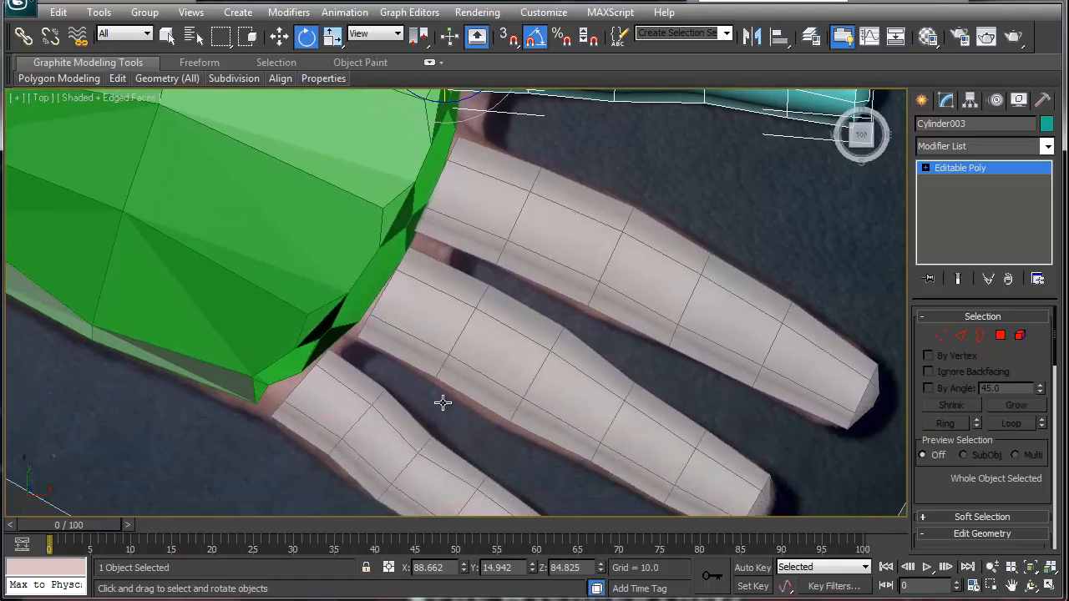
middle_drag(443, 403, 516, 281)
click(470, 334)
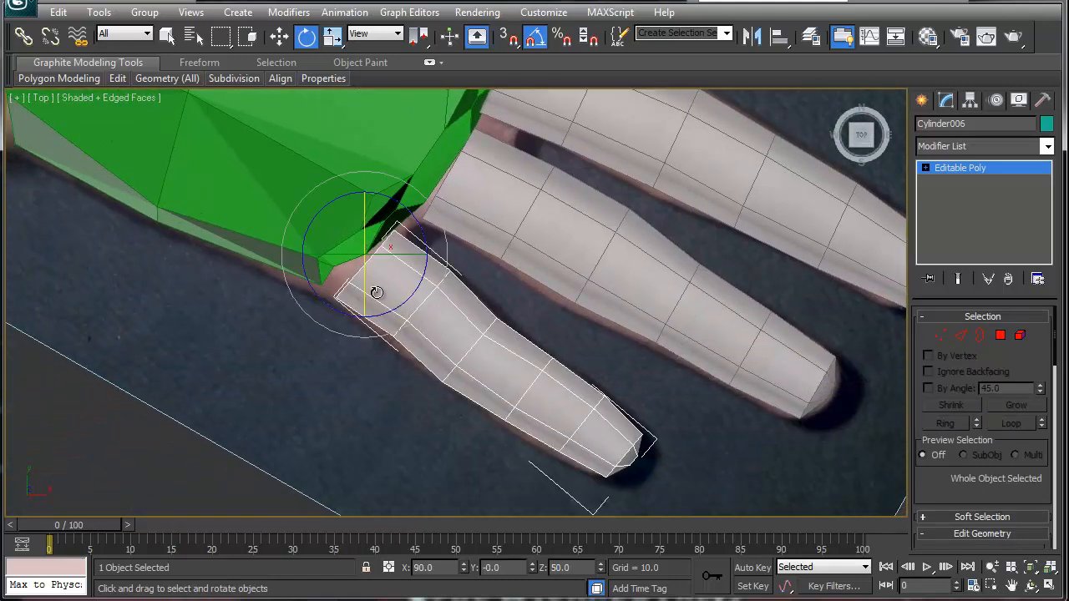
drag(381, 272, 381, 273)
click(545, 236)
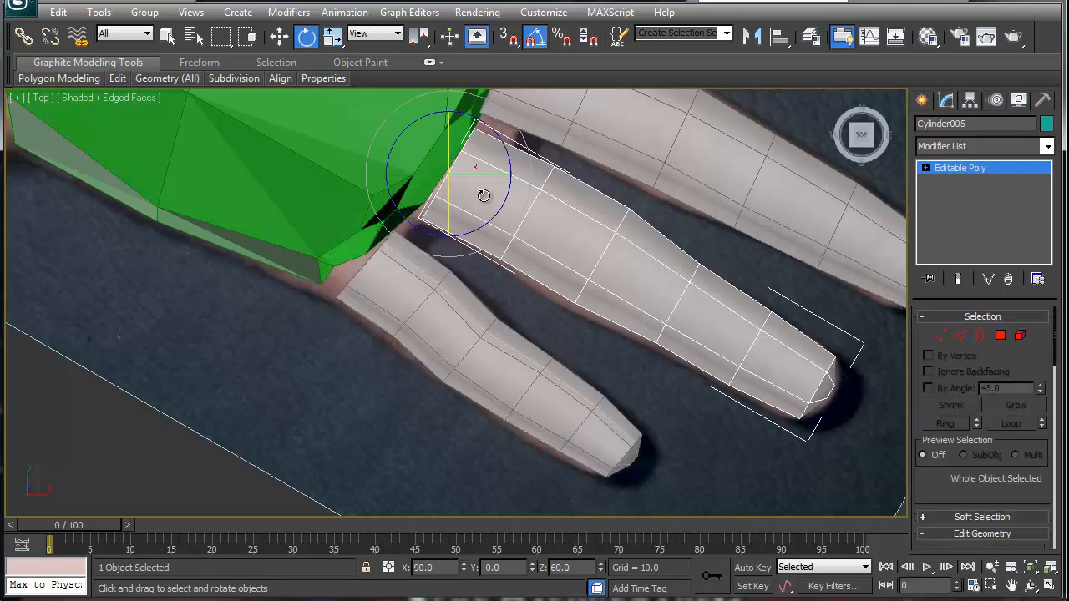
drag(477, 195, 483, 201)
middle_drag(601, 210, 558, 299)
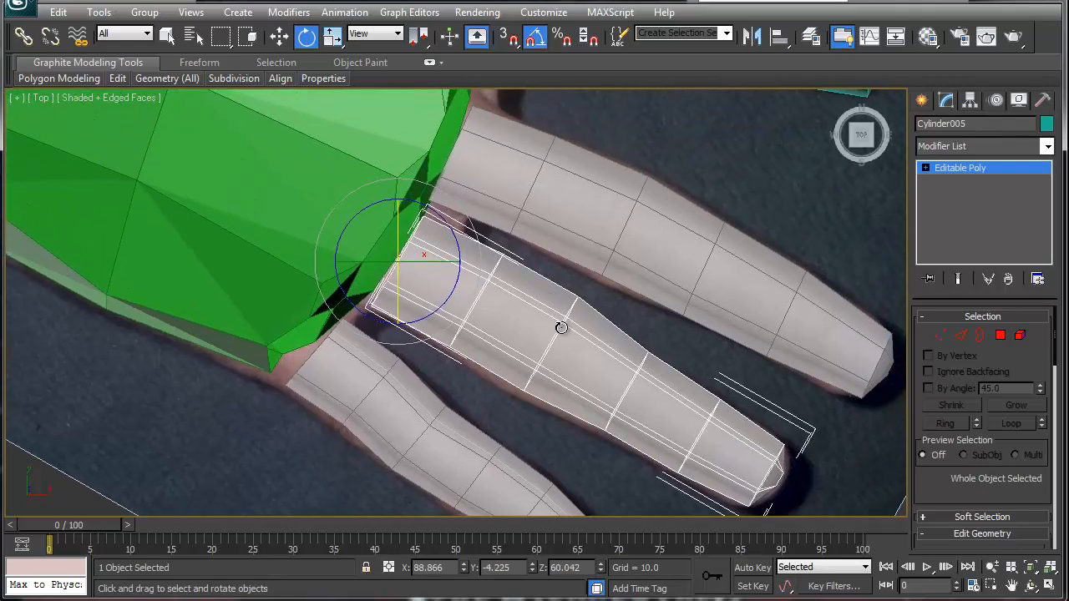
- Raise the middle finger about 0.15 units in Z within its palm opening
alt+middle_drag(579, 375, 520, 272)
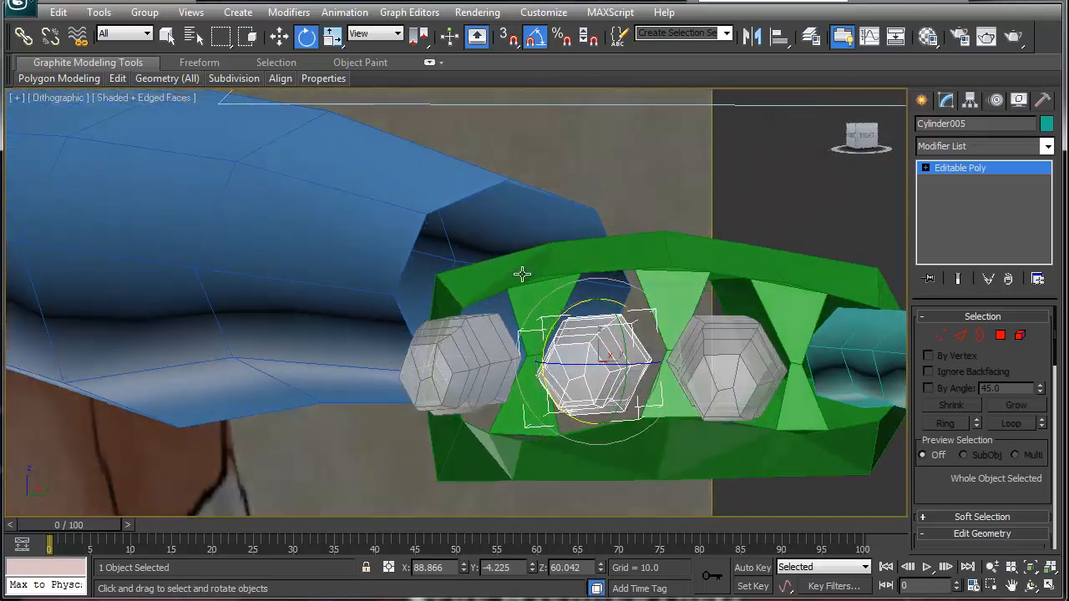
middle_drag(608, 334, 464, 325)
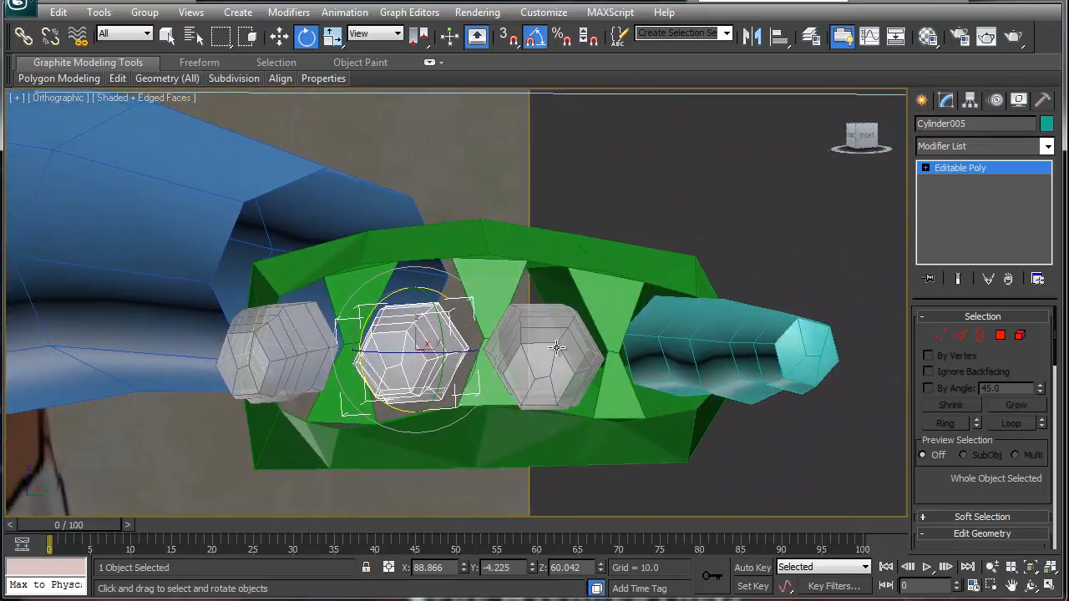
click(555, 346)
key(w)
click(540, 281)
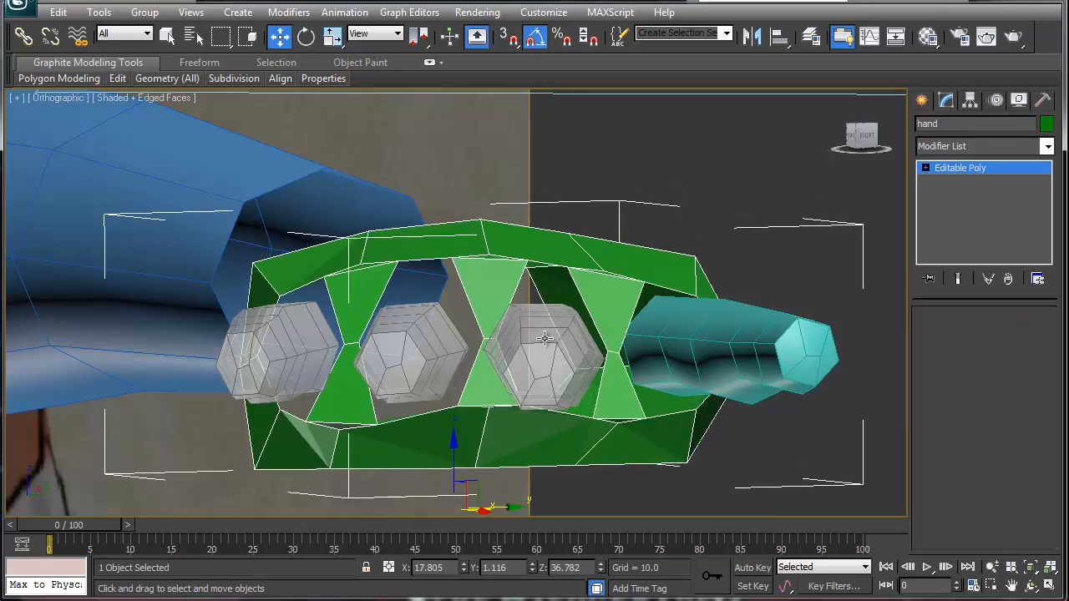
click(539, 327)
drag(536, 293, 536, 260)
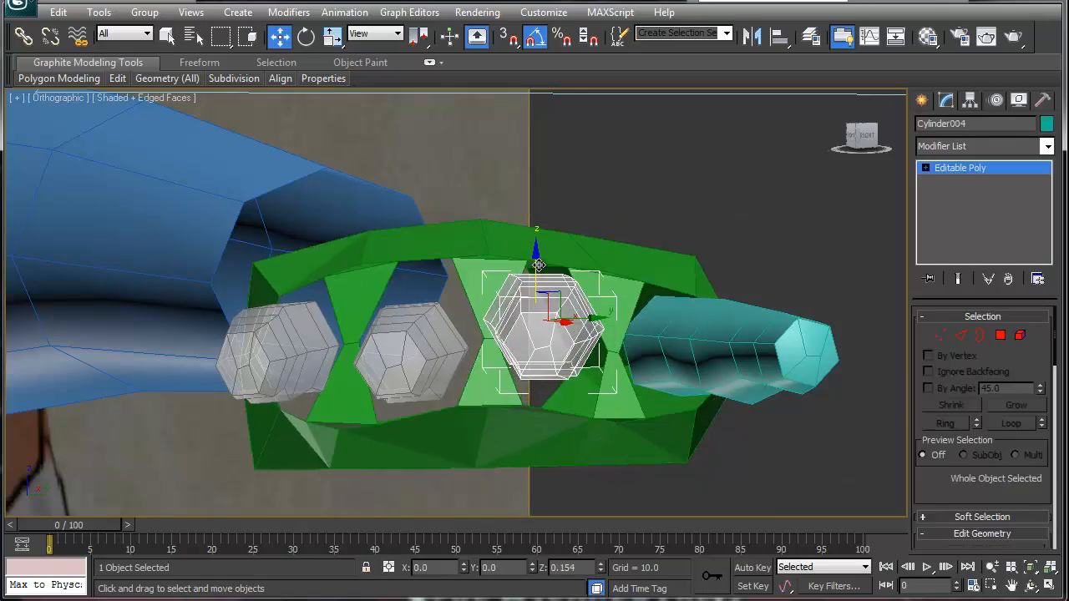
- Raise the ring finger to Z 37.81 and lower the little finger to Z 37.618 to follow the knuckle arch
click(426, 330)
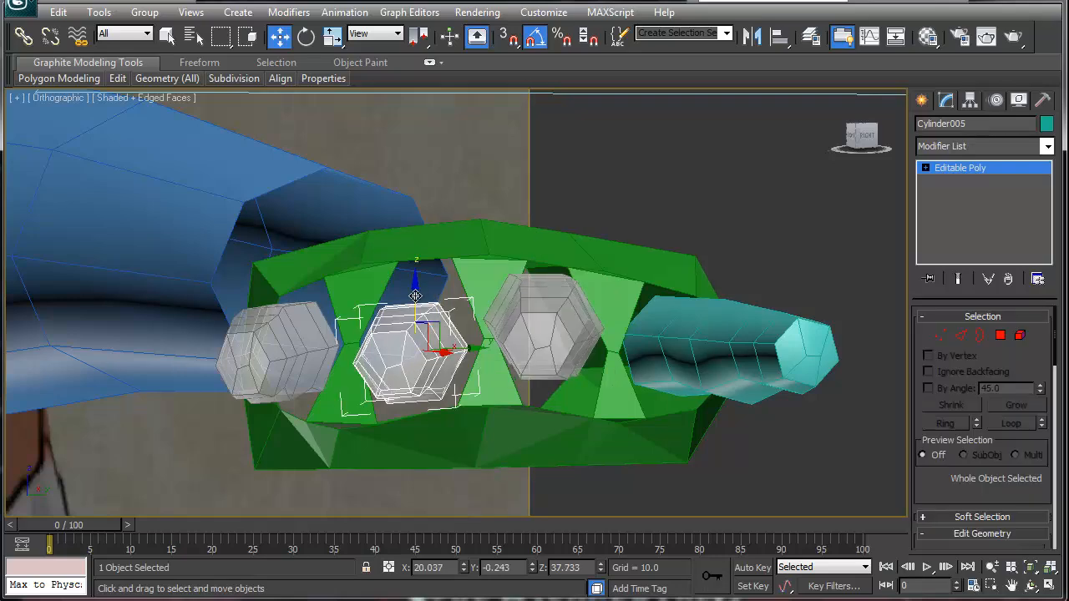
drag(415, 295, 417, 278)
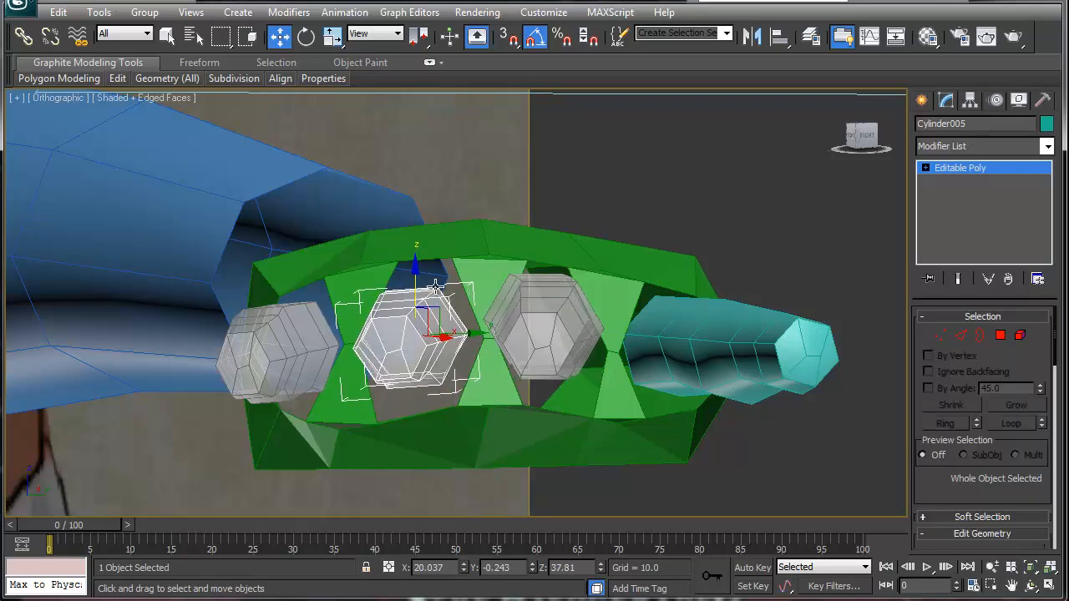
click(309, 348)
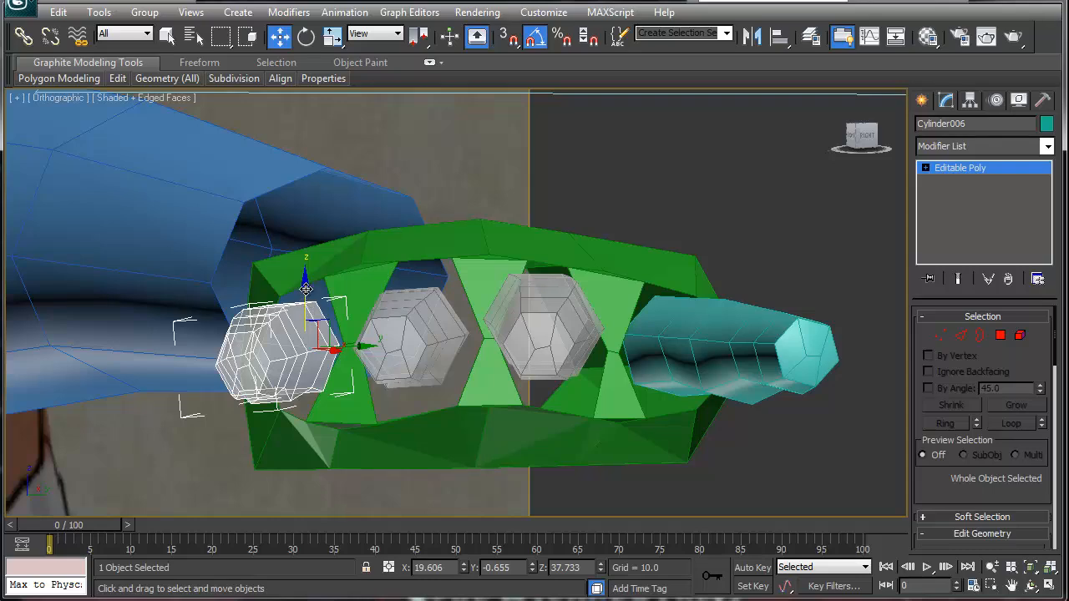
drag(306, 288, 306, 312)
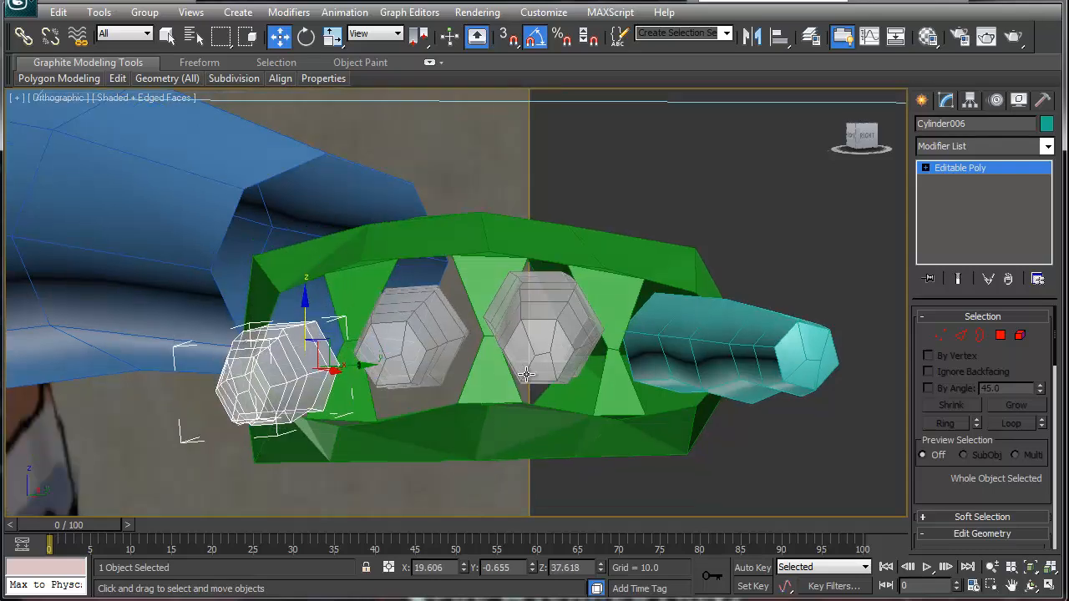
- Select all four fingers together and raise them slightly in Z to centre them in the palm openings
alt+middle_drag(523, 370, 567, 457)
middle_drag(503, 468, 520, 306)
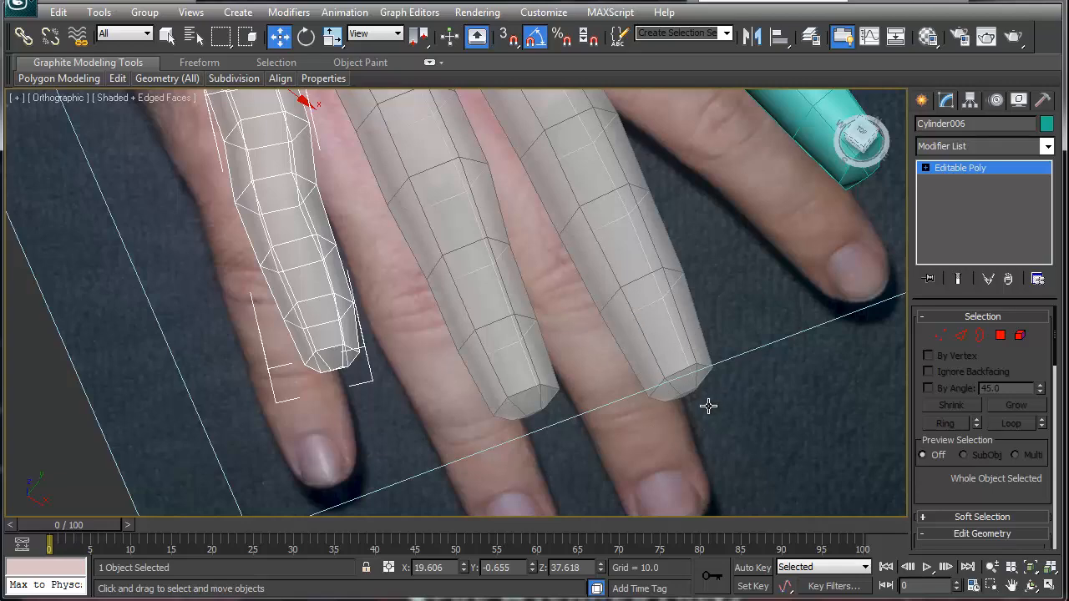
scroll(434, 338, down, 2)
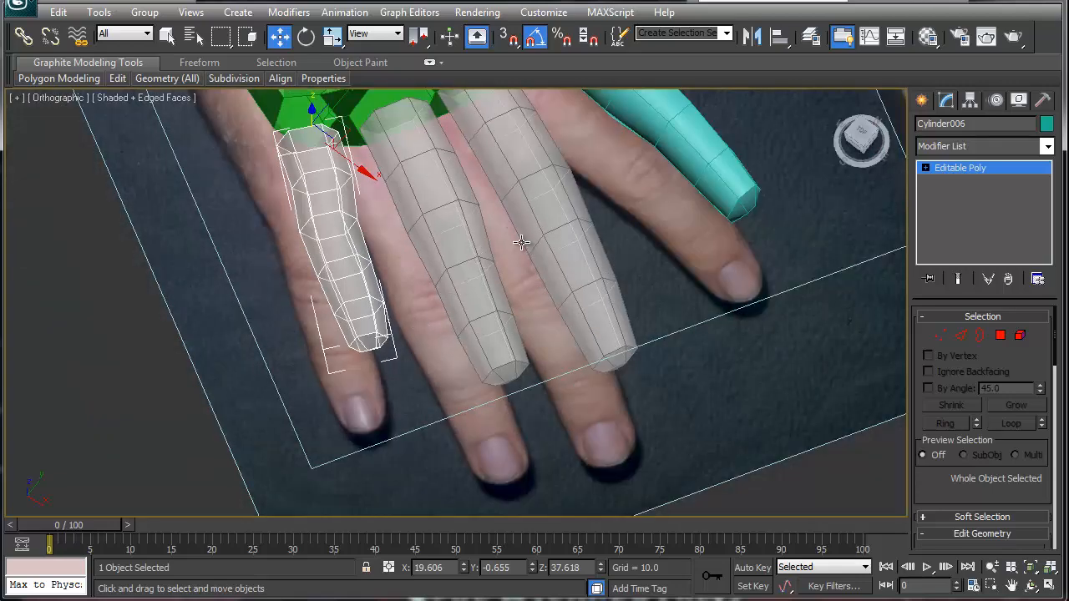
alt+middle_drag(523, 241, 462, 343)
click(191, 242)
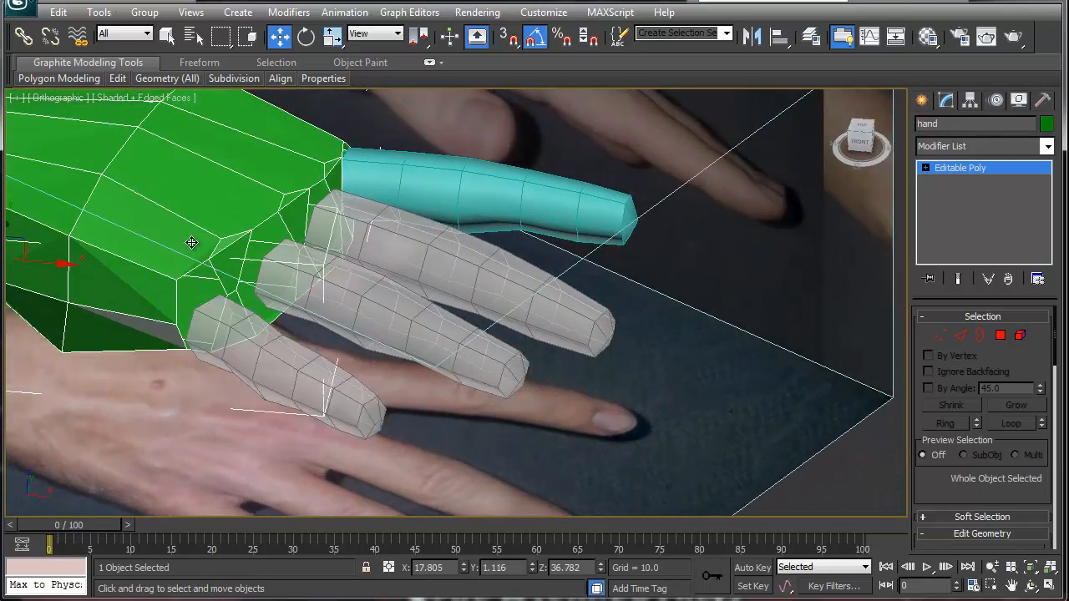
alt+middle_drag(276, 315, 329, 235)
click(329, 235)
ctrl+click(238, 233)
ctrl+click(145, 228)
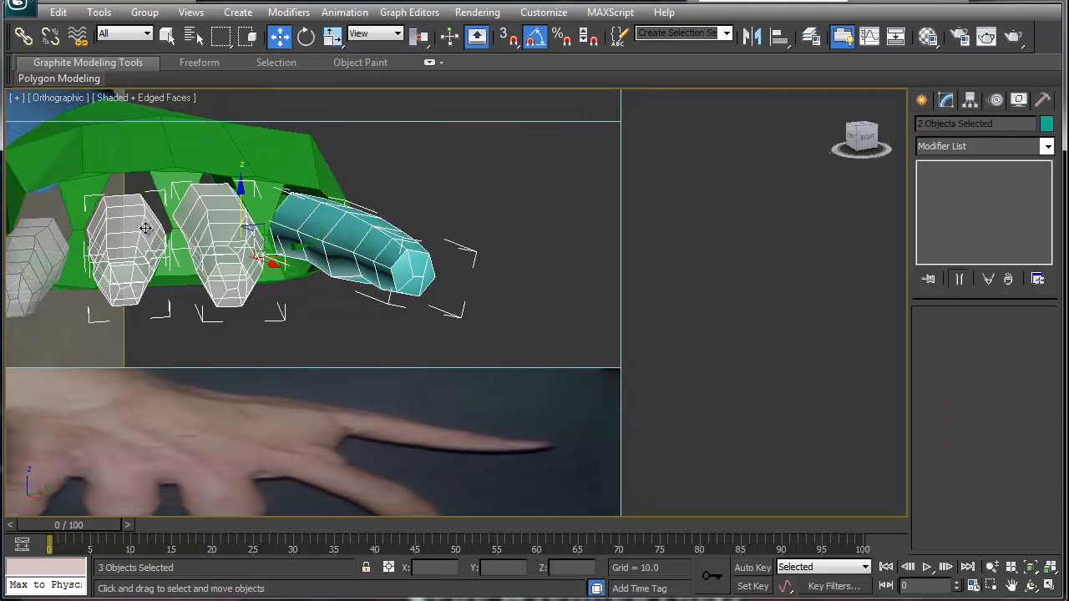
ctrl+click(41, 242)
drag(187, 194, 188, 181)
- Attach the index, middle, ring and little fingers to the hand object
alt+middle_drag(277, 261, 182, 307)
click(437, 167)
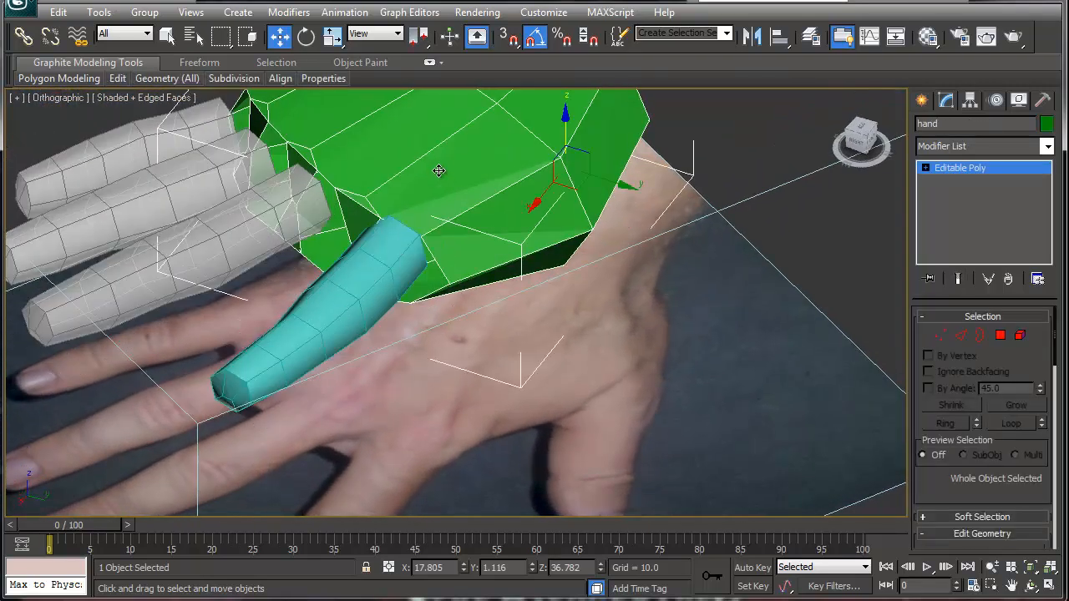
middle_drag(453, 191, 437, 314)
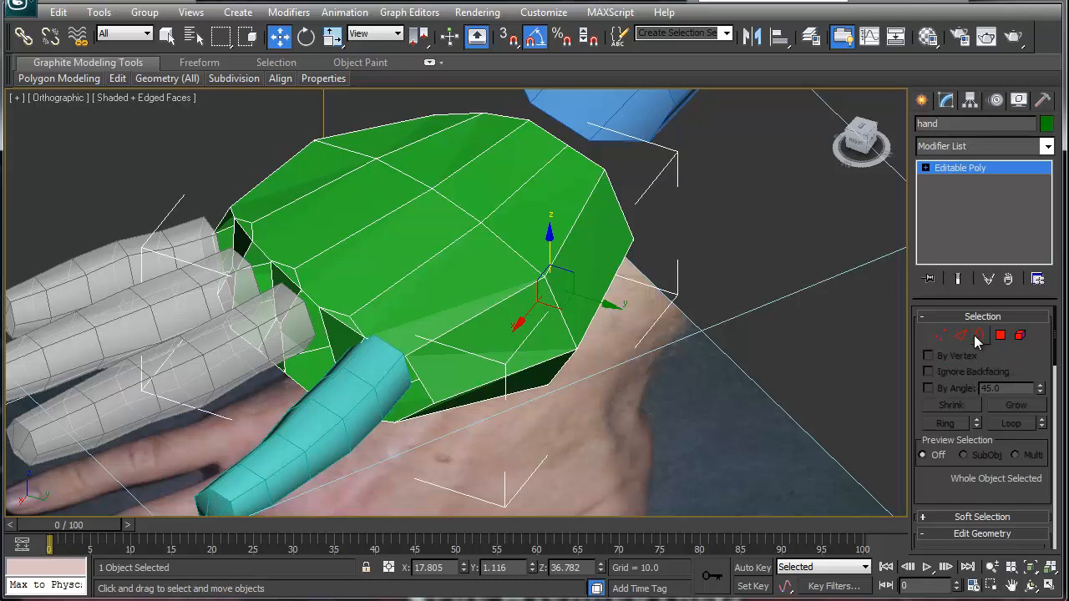
scroll(933, 416, down, 5)
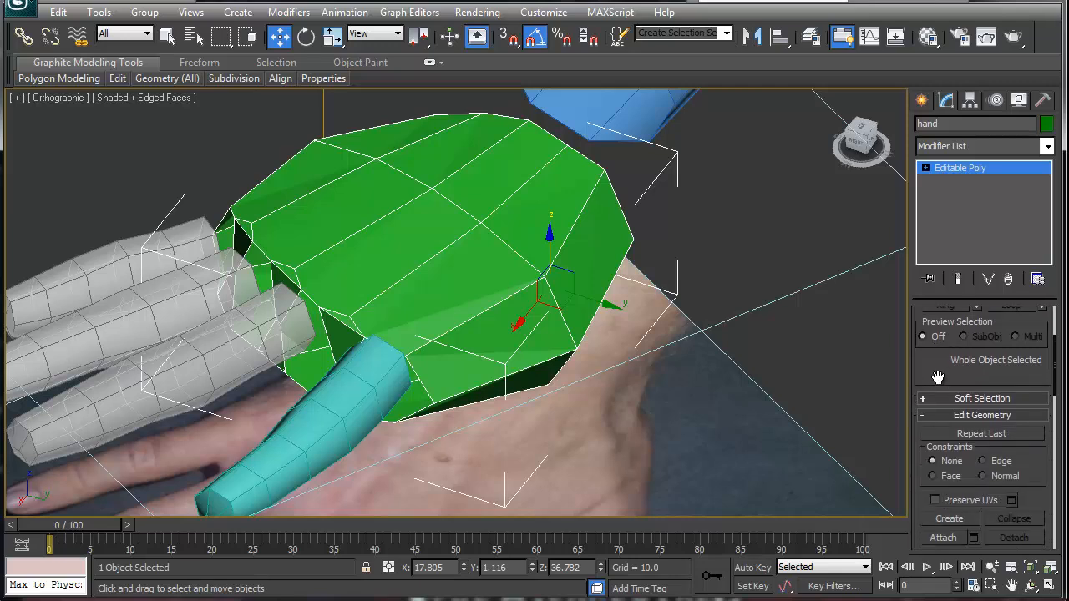
click(942, 448)
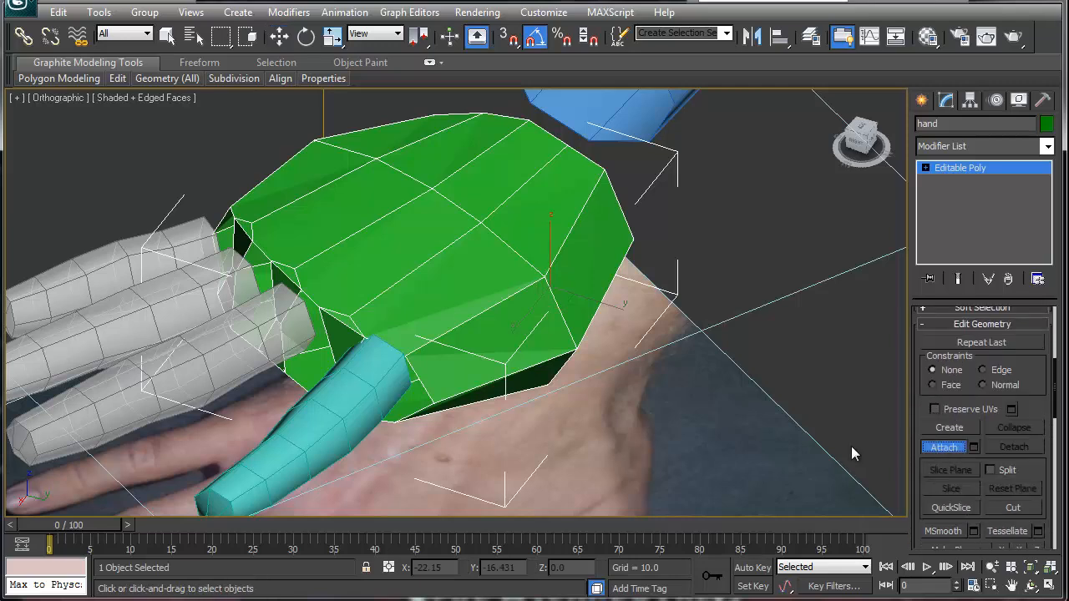
click(382, 384)
click(288, 346)
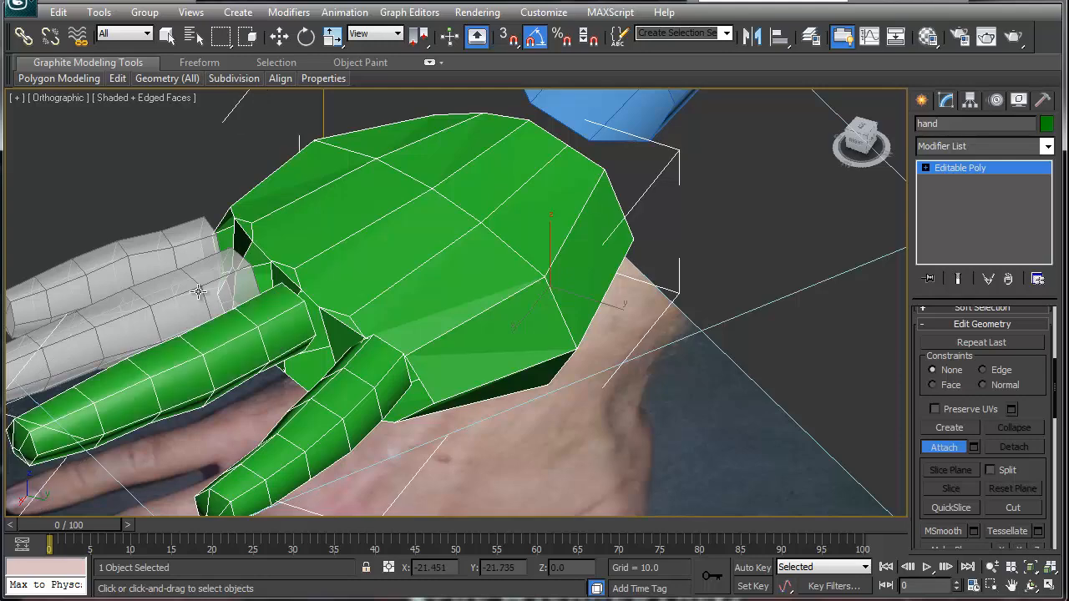
click(200, 293)
click(173, 261)
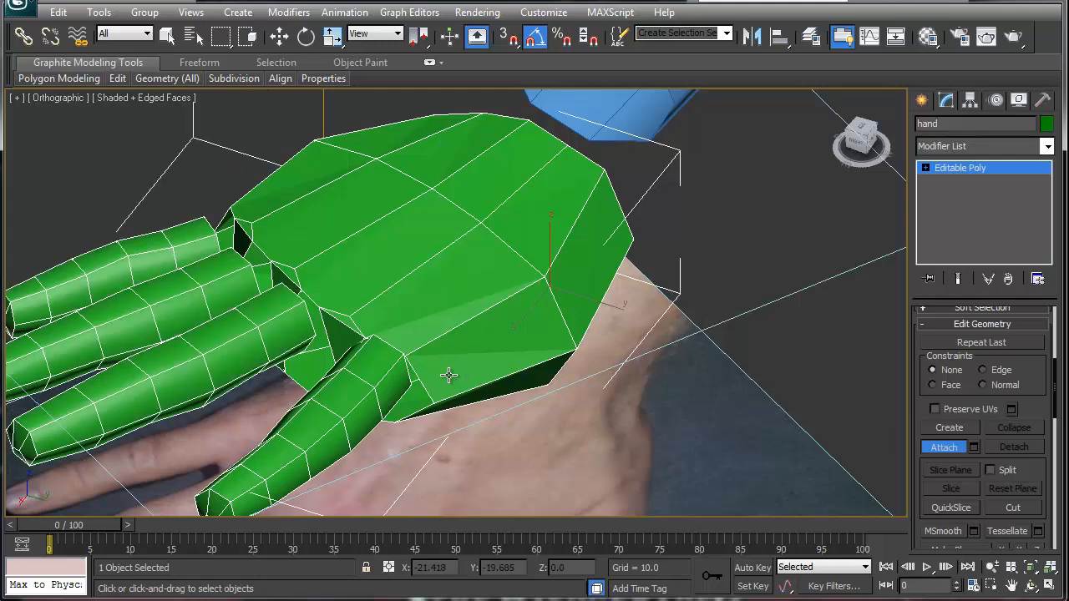
click(940, 448)
click(925, 168)
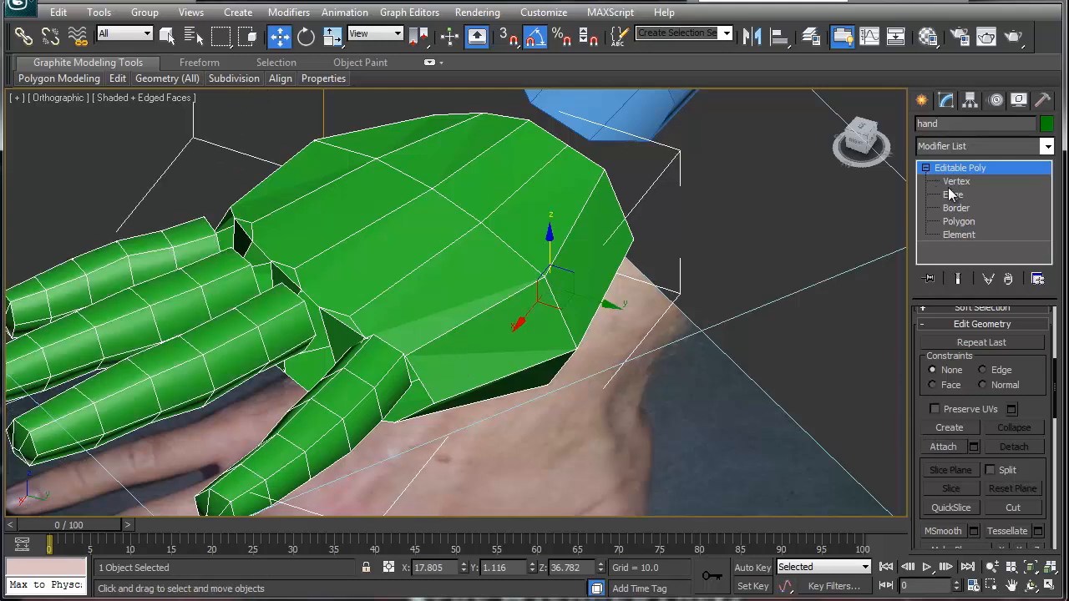
click(952, 183)
alt+middle_drag(440, 377, 410, 415)
click(393, 408)
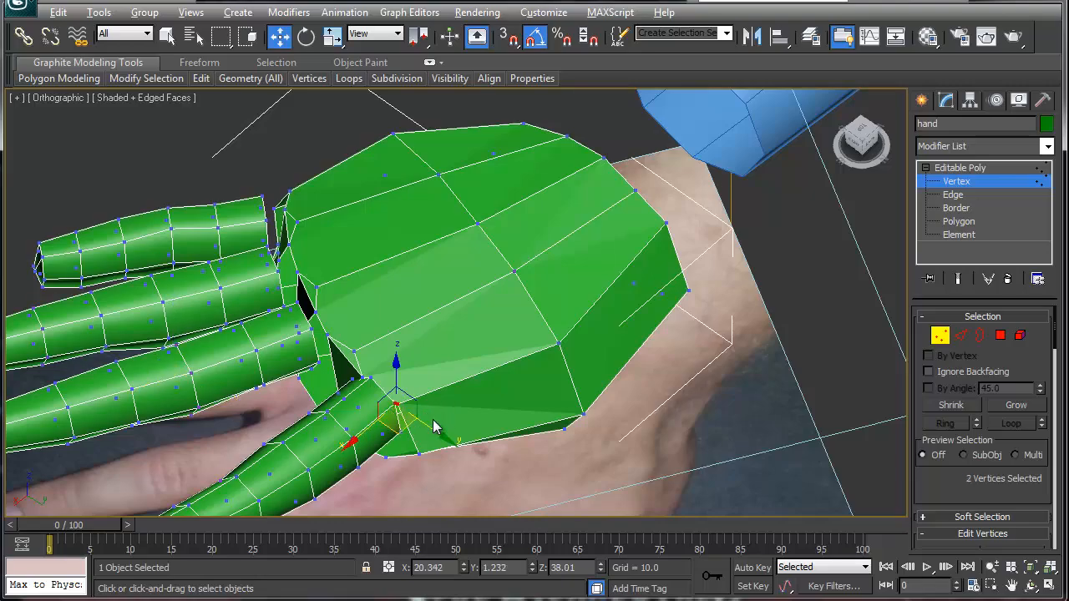
alt+middle_drag(401, 410, 465, 381)
click(1019, 335)
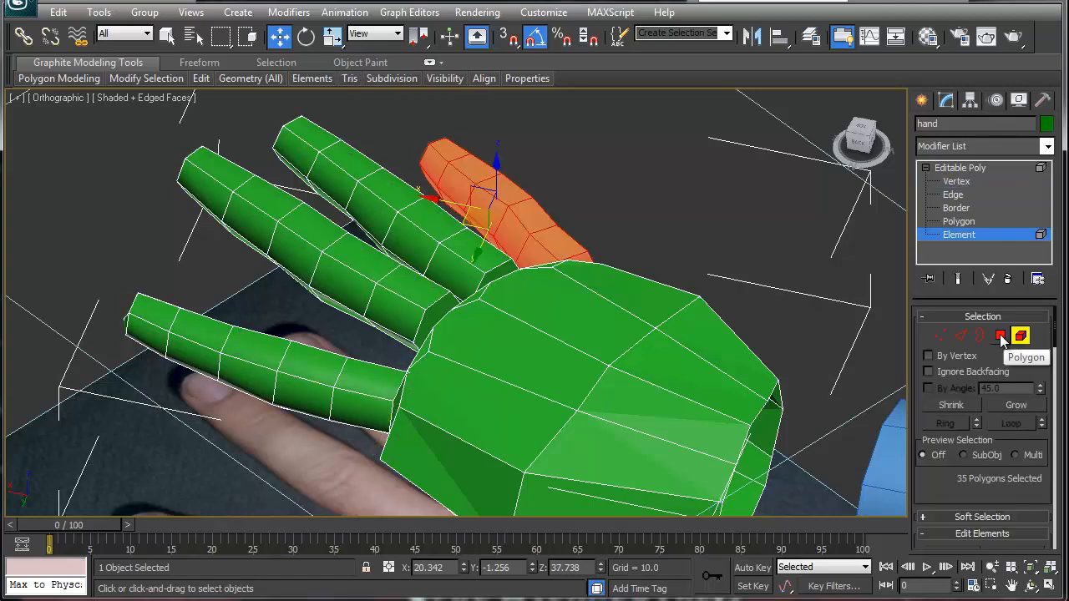
- Delete the end cap polygons at the bases of all four fingers
click(1001, 336)
click(584, 260)
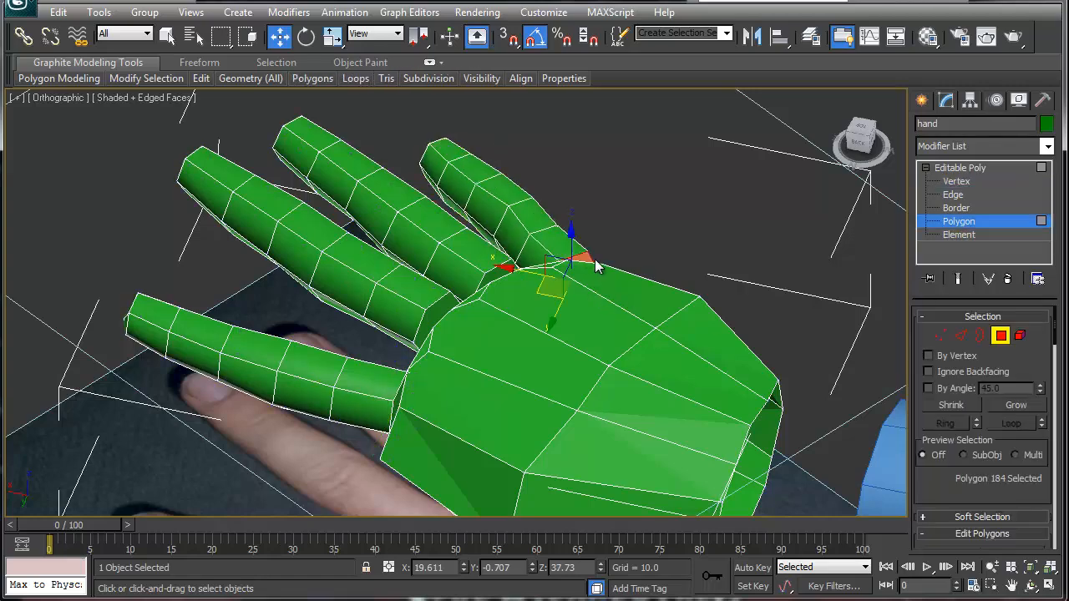
ctrl+click(498, 270)
ctrl+click(435, 337)
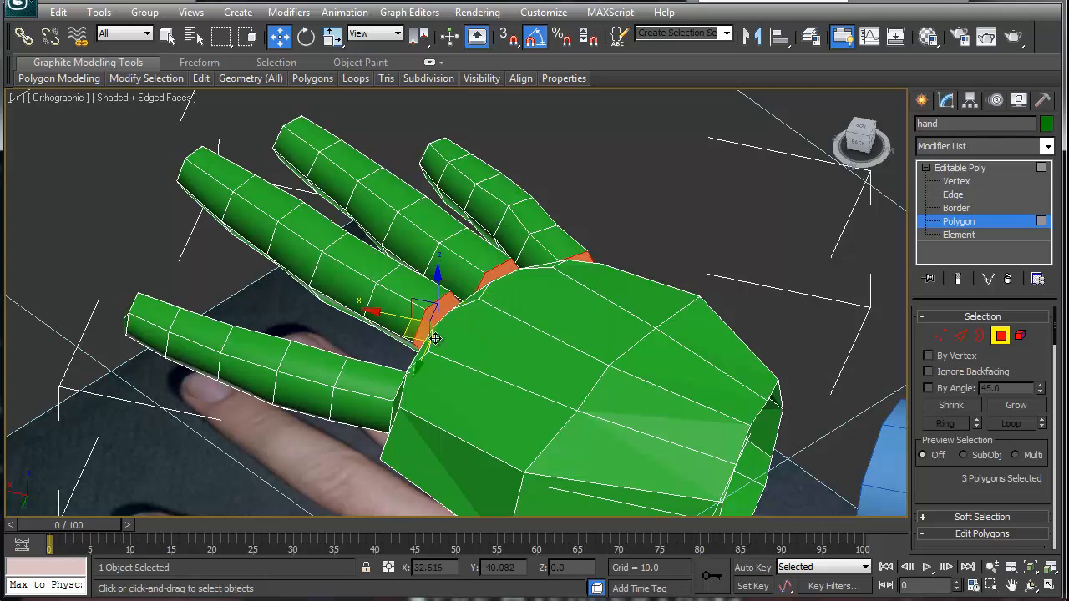
ctrl+click(400, 400)
alt+middle_drag(509, 415, 564, 388)
key(ctrl+d)
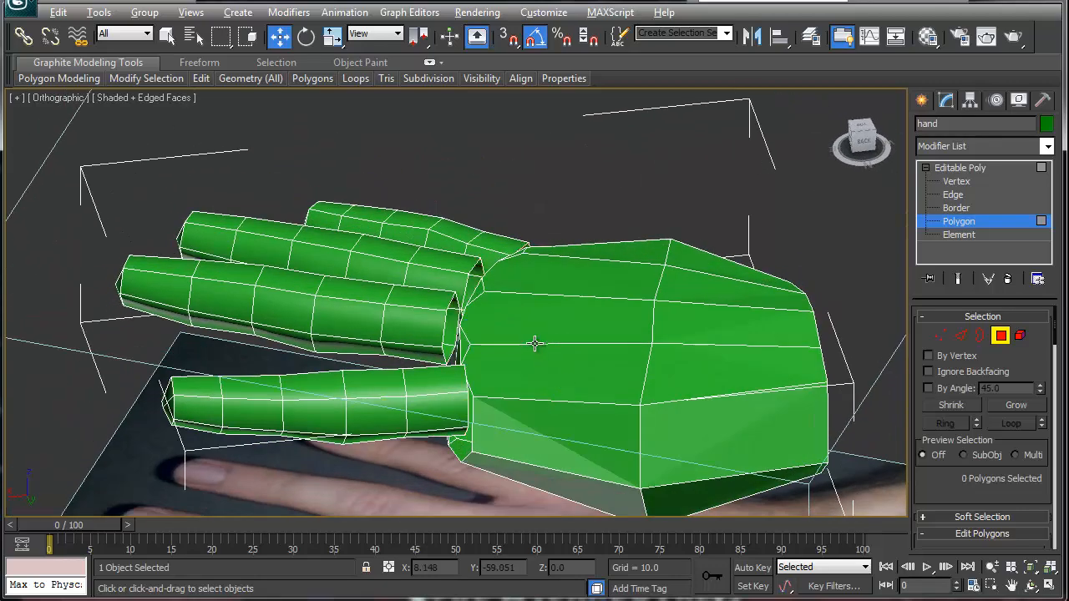
- Collapse the index finger's outer and lower base vertices with the neighbouring vertices of its palm opening
alt+middle_drag(490, 374, 508, 399)
key(1)
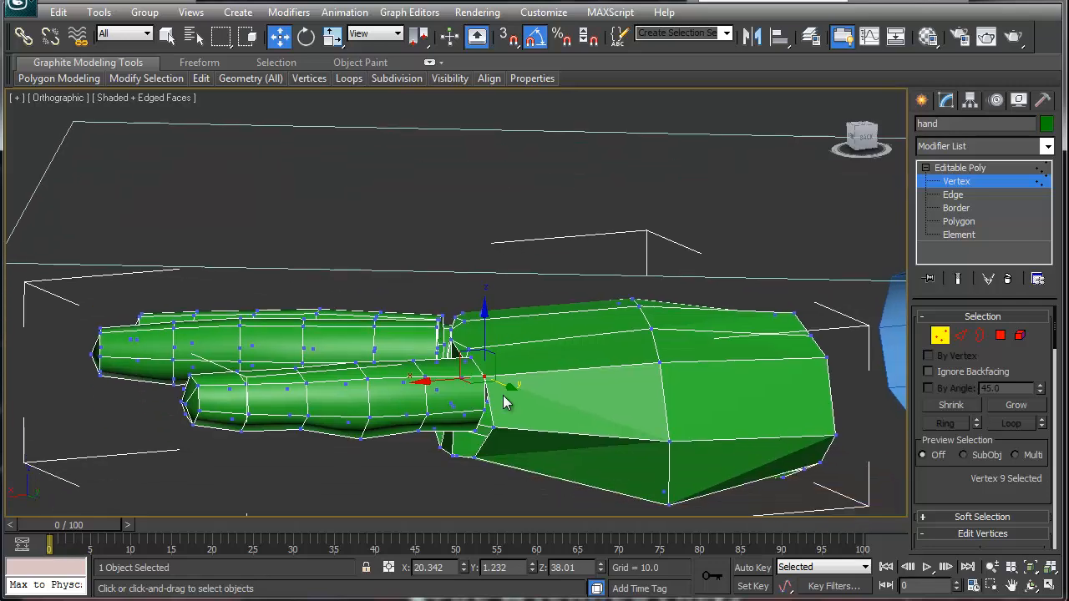
click(483, 408)
ctrl+click(496, 427)
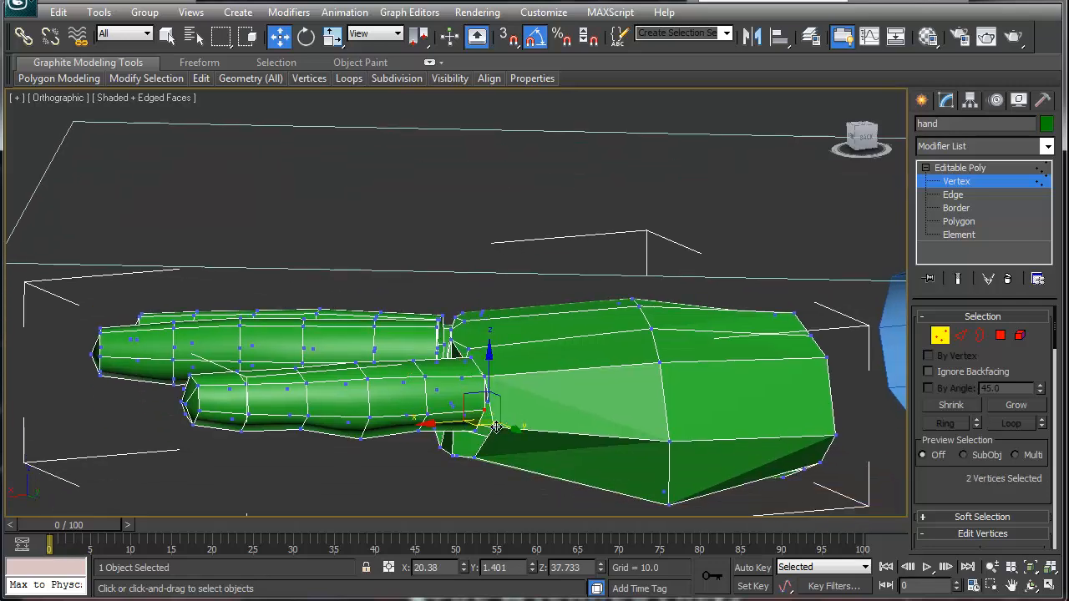
key(ctrl+alt+c)
click(474, 431)
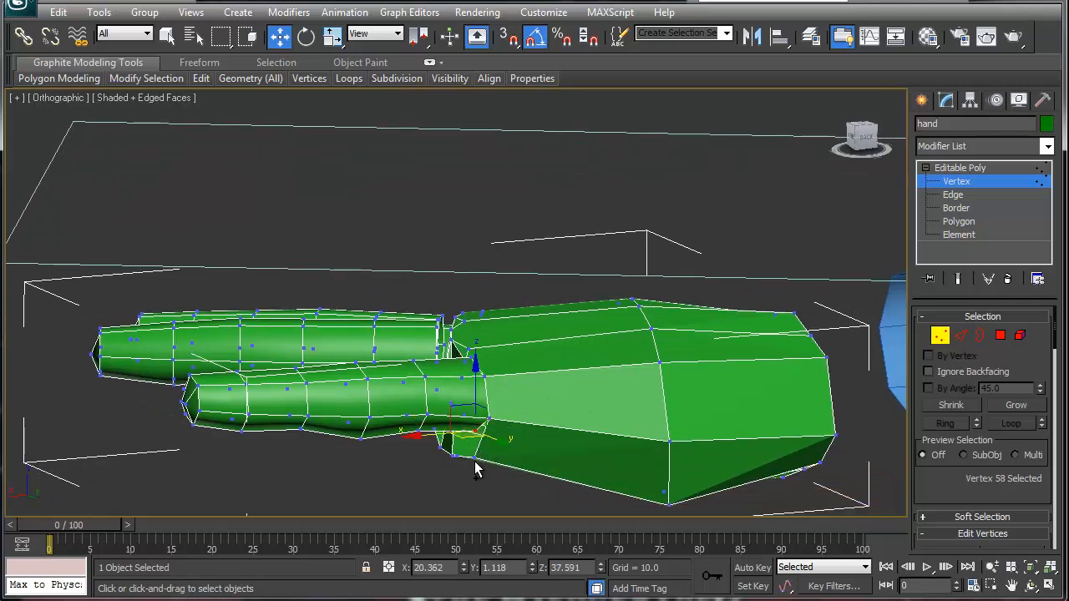
ctrl+click(475, 458)
key(ctrl+alt+c)
- Collapse the index finger's remaining base vertices facing the middle finger with the matching palm opening vertices
alt+middle_drag(480, 455, 469, 428)
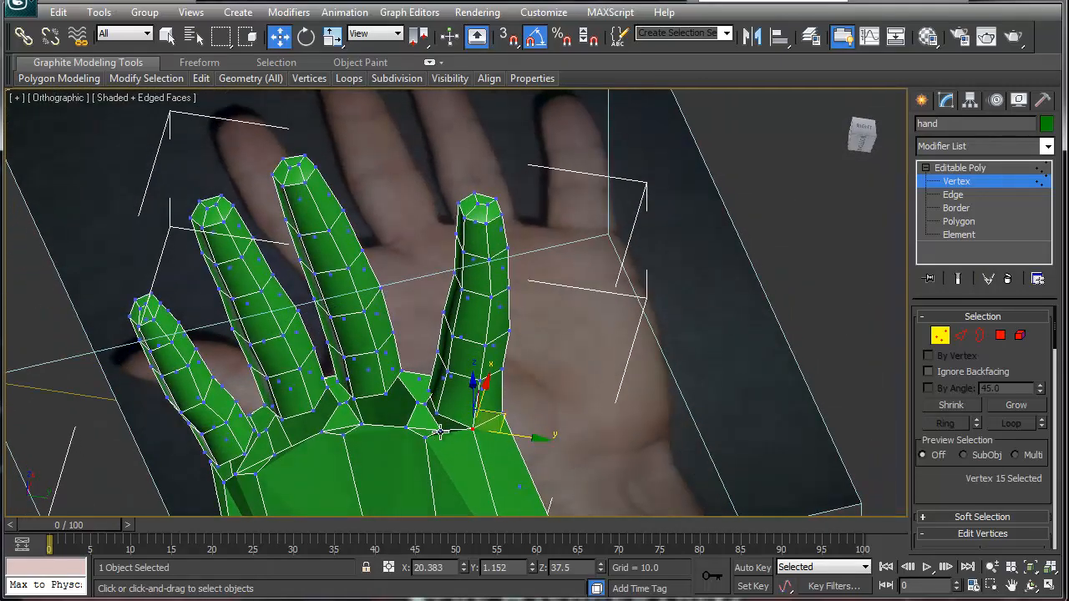
click(441, 432)
ctrl+click(437, 415)
key(ctrl+alt+c)
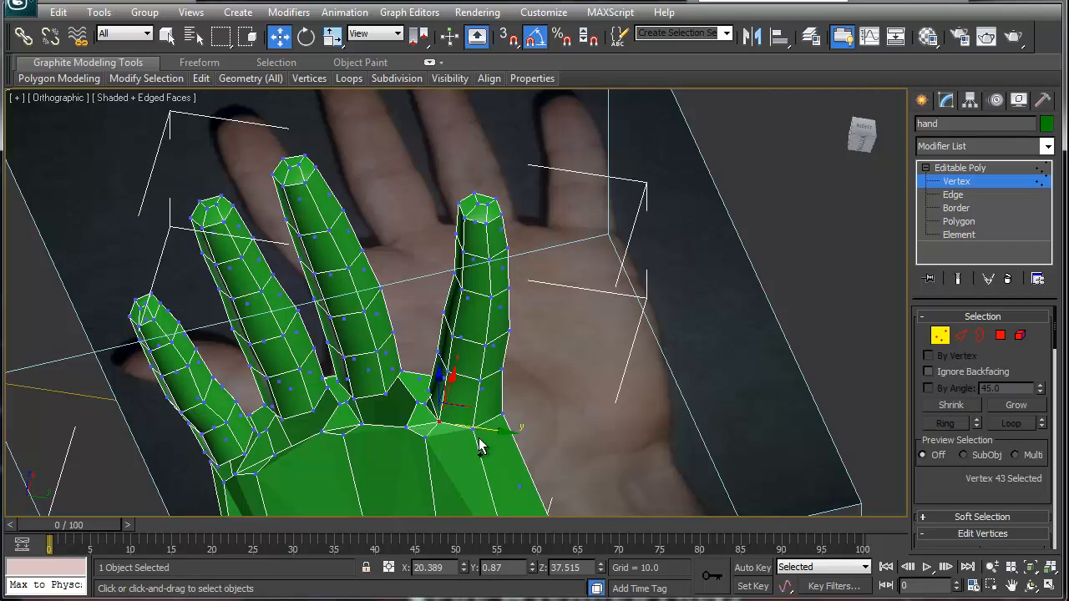
click(426, 405)
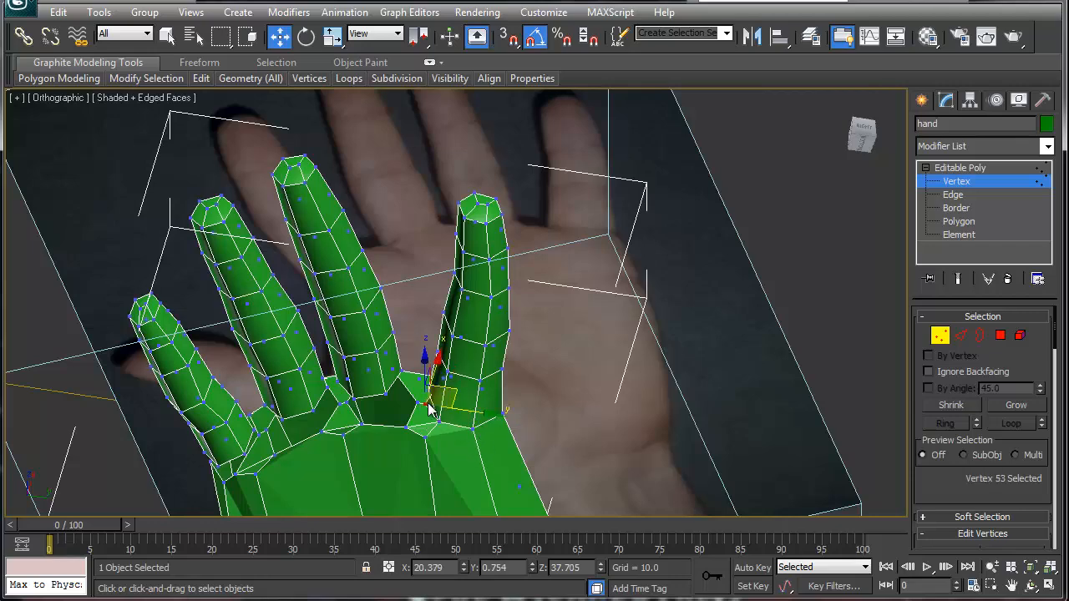
alt+middle_drag(425, 405, 428, 394)
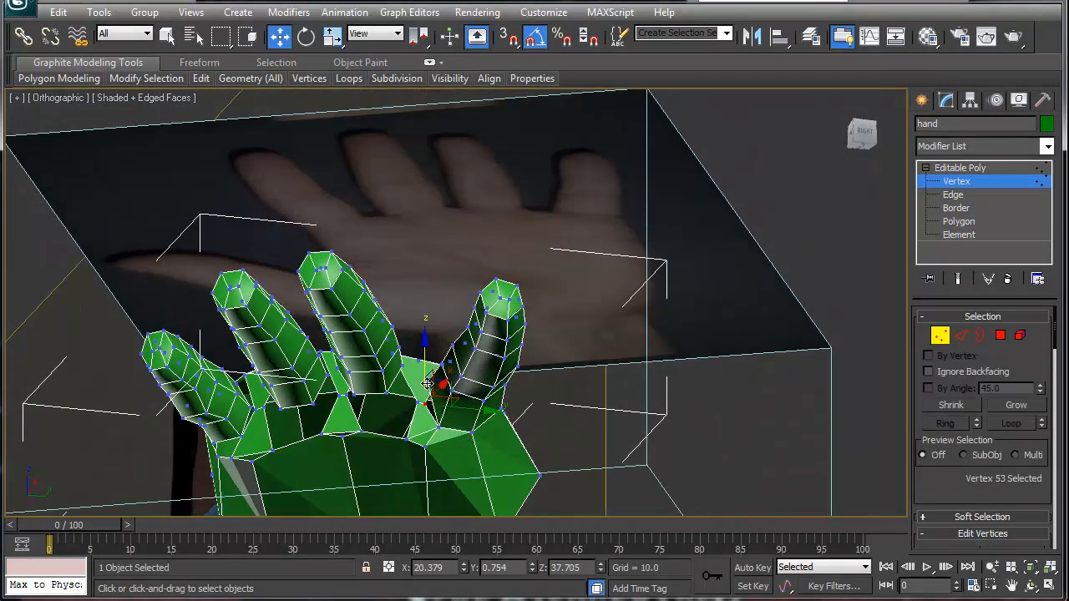
ctrl+click(448, 424)
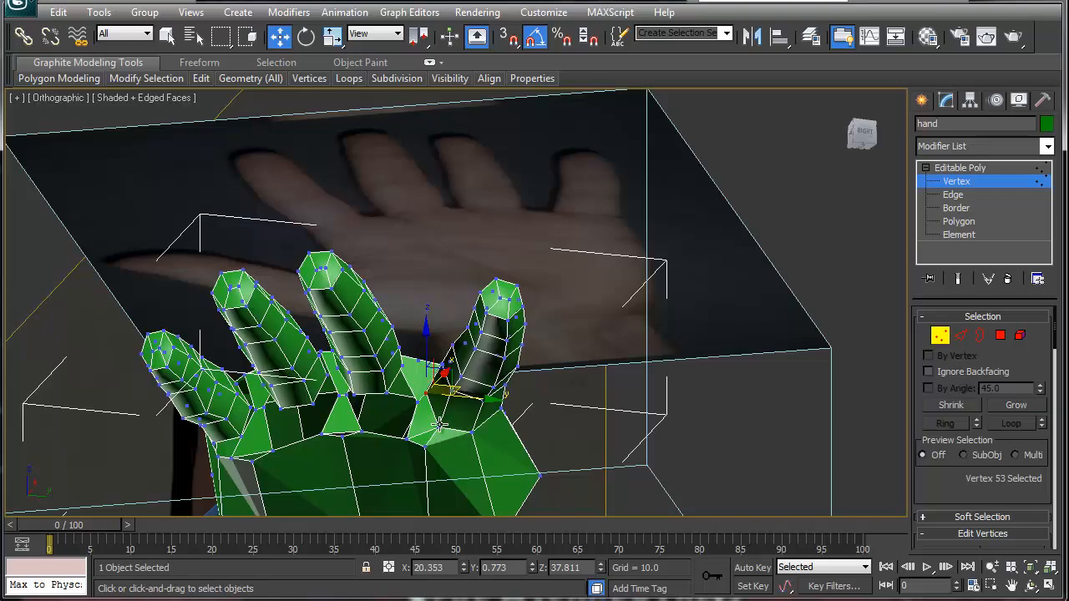
- Raise the underside palm vertices beneath the middle finger to Z 37.495 and adjust the three between the ring and little fingers
alt+middle_drag(440, 424, 433, 455)
ctrl+click(407, 445)
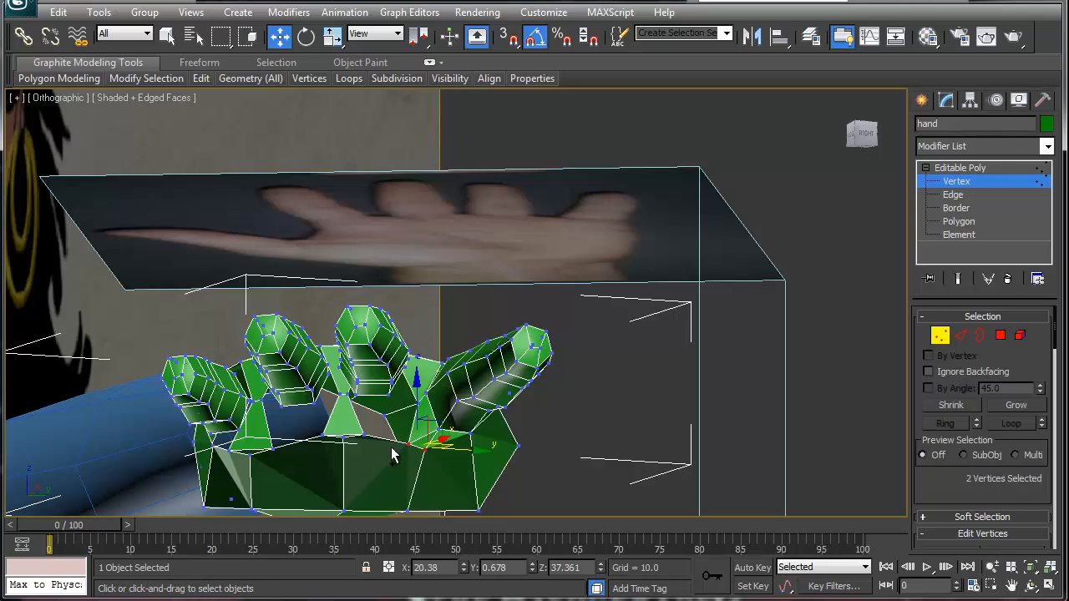
ctrl+drag(326, 457, 319, 455)
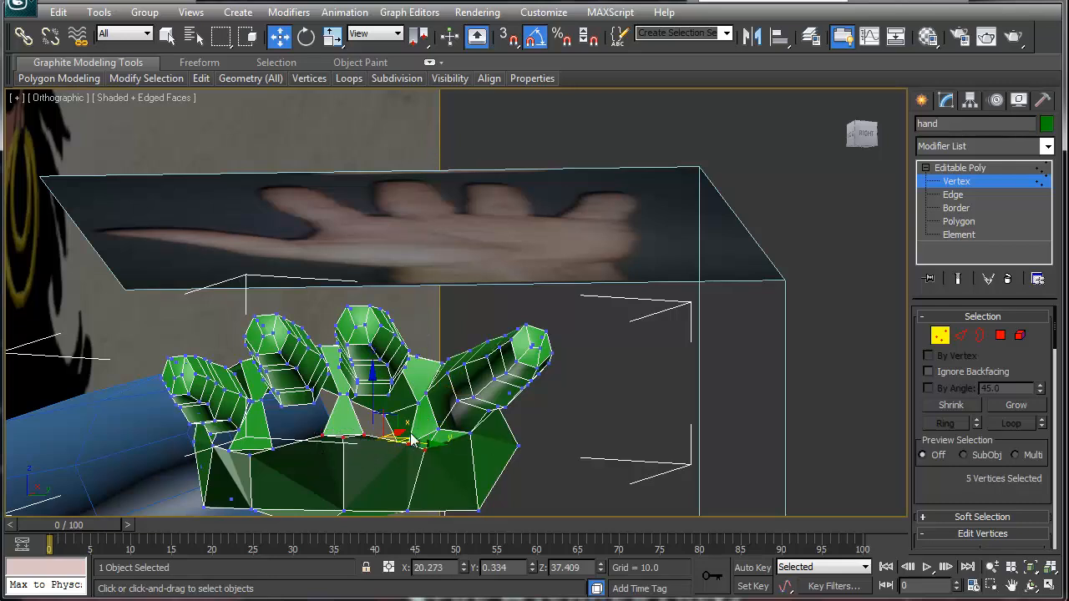
drag(372, 394, 375, 388)
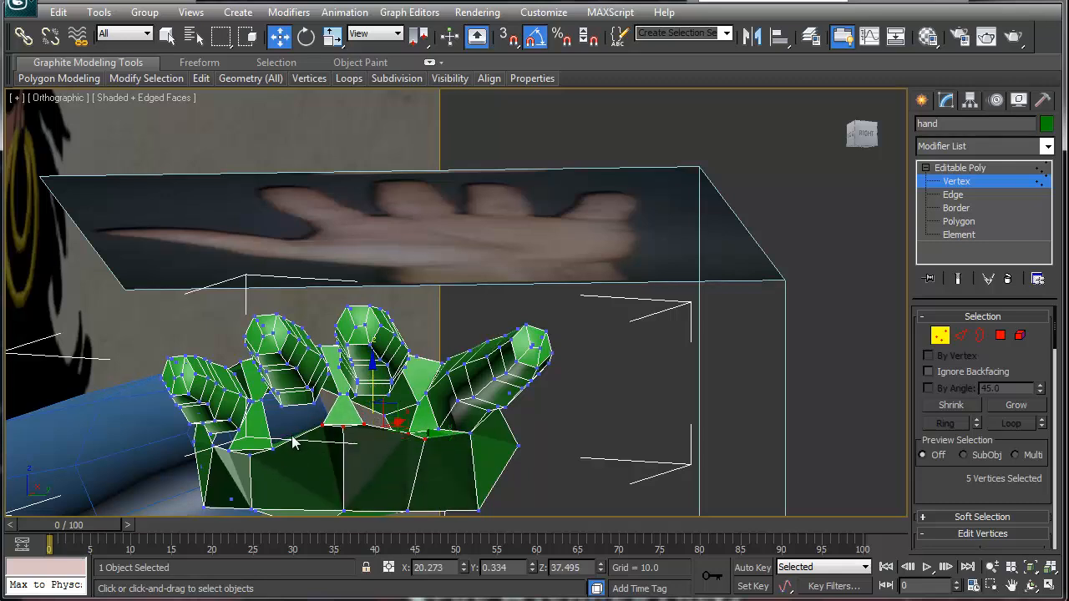
click(233, 470)
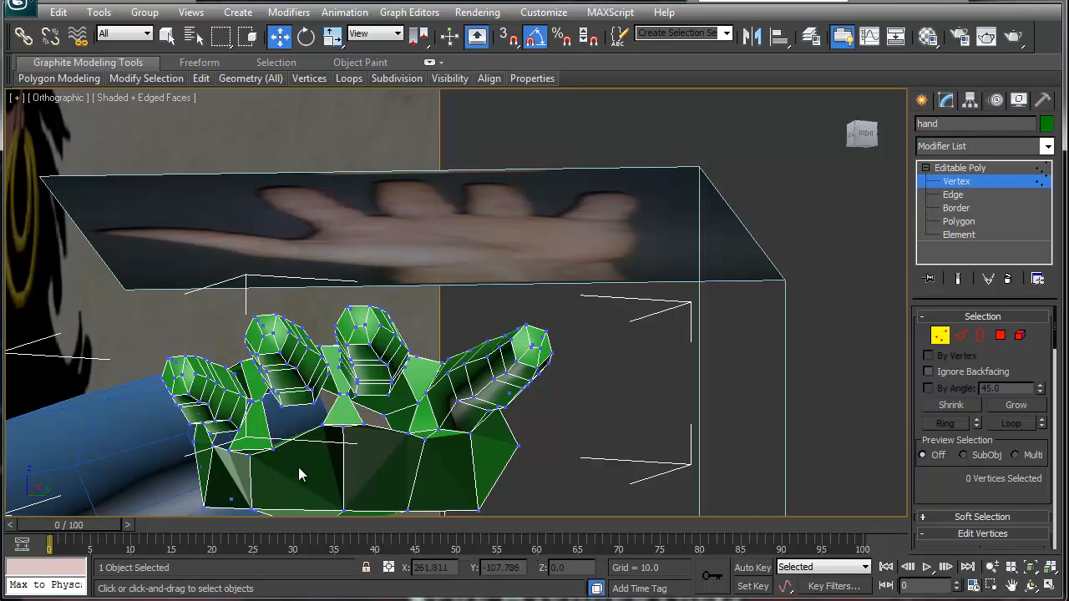
drag(234, 457, 251, 402)
alt+middle_drag(418, 440, 384, 478)
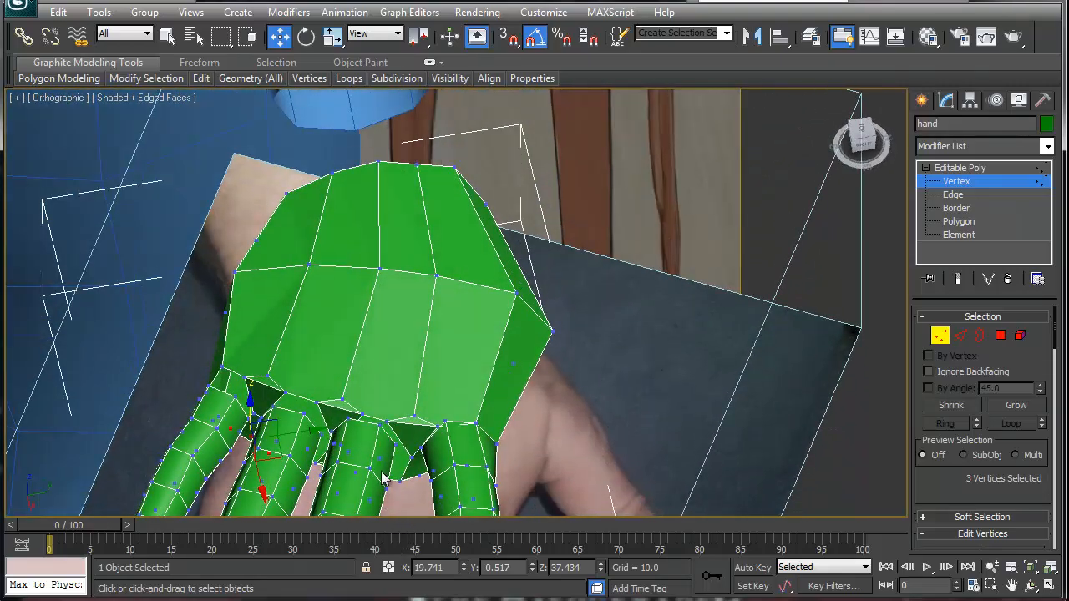
- Collapse the middle finger's two upper knuckle vertices with the matching vertices on the palm edge
click(384, 421)
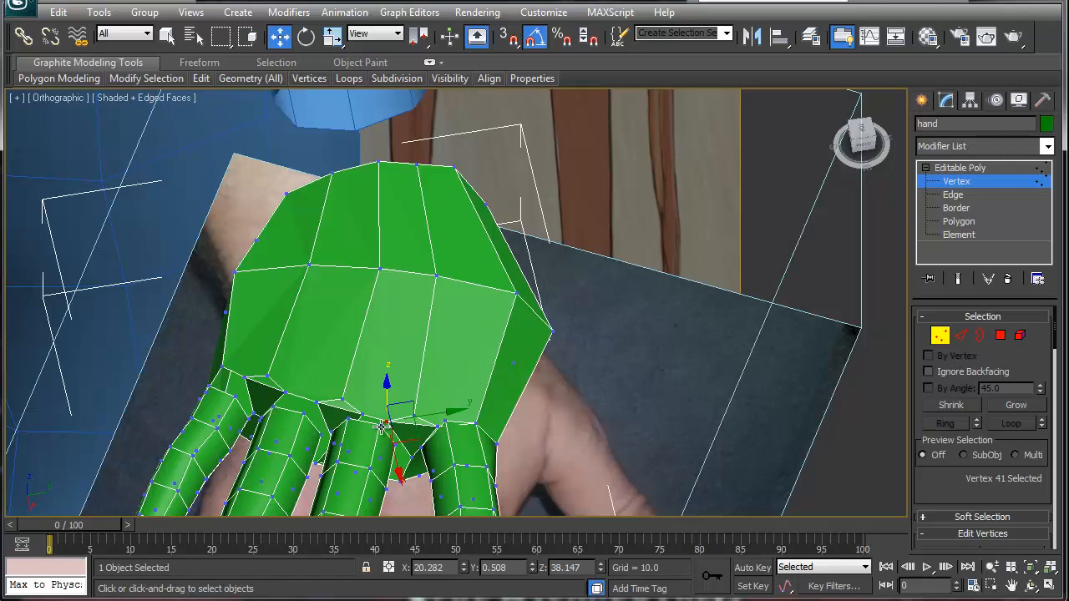
ctrl+click(382, 427)
key(ctrl+alt+c)
click(365, 414)
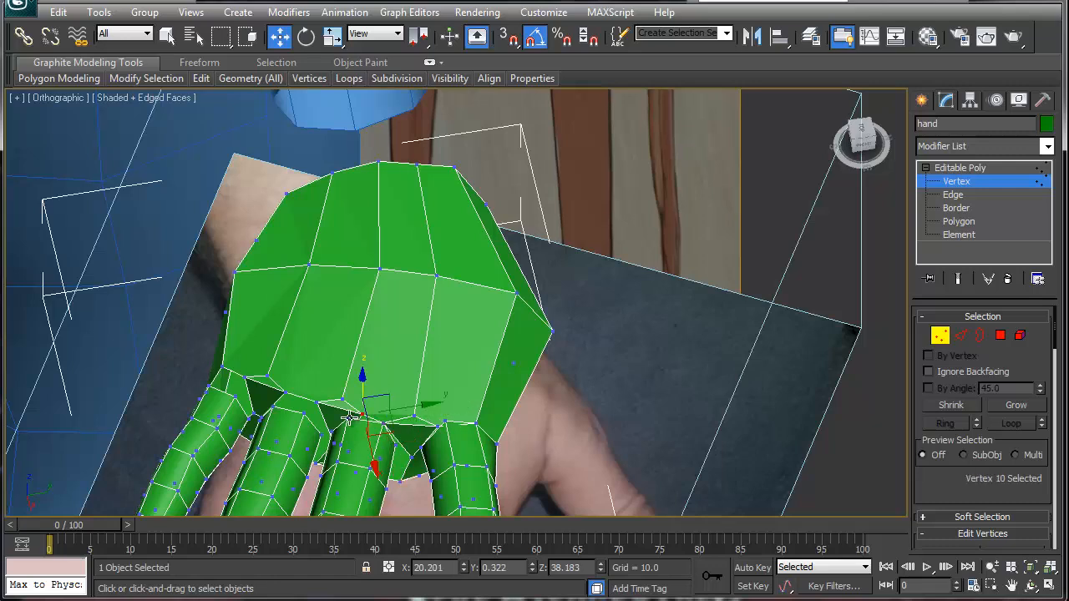
ctrl+click(348, 418)
key(ctrl+alt+c)
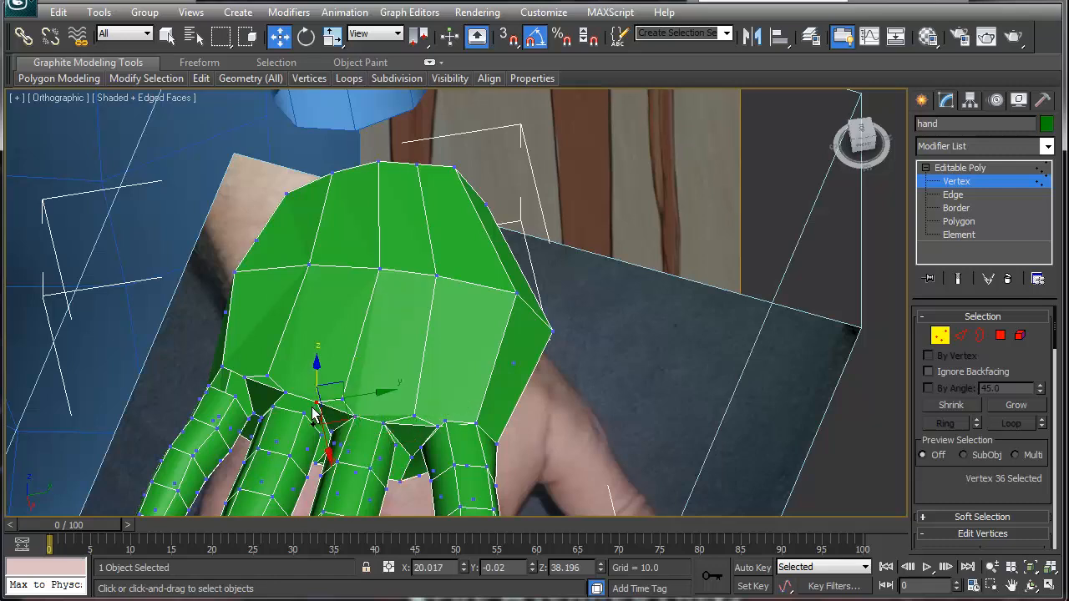
- Collapse the ring finger's two upper knuckle vertices with the matching vertices on the palm edge
click(317, 401)
ctrl+click(249, 378)
key(ctrl+alt+c)
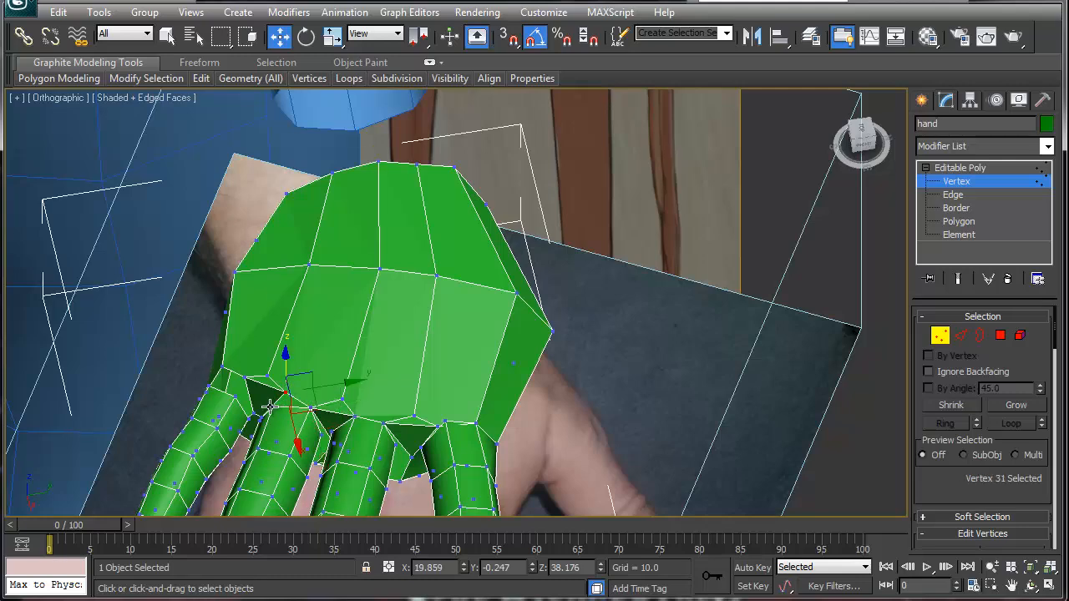
ctrl+click(265, 410)
key(ctrl+alt+c)
- Collapse the middle finger's side vertex facing the index finger with the adjacent palm web vertex
alt+middle_drag(396, 468, 401, 470)
click(407, 465)
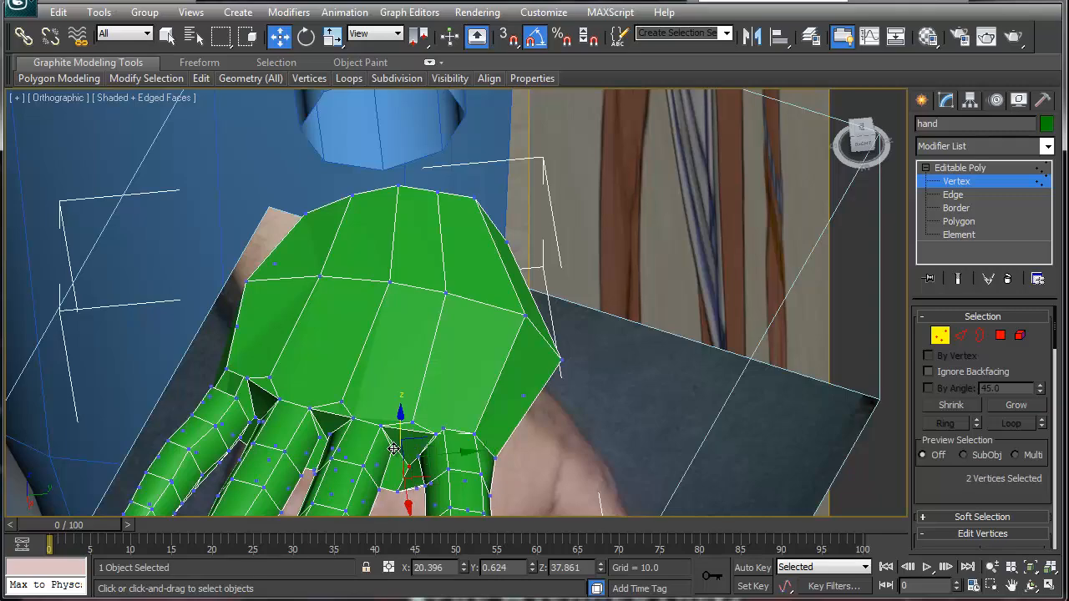
alt+middle_drag(410, 474, 411, 367)
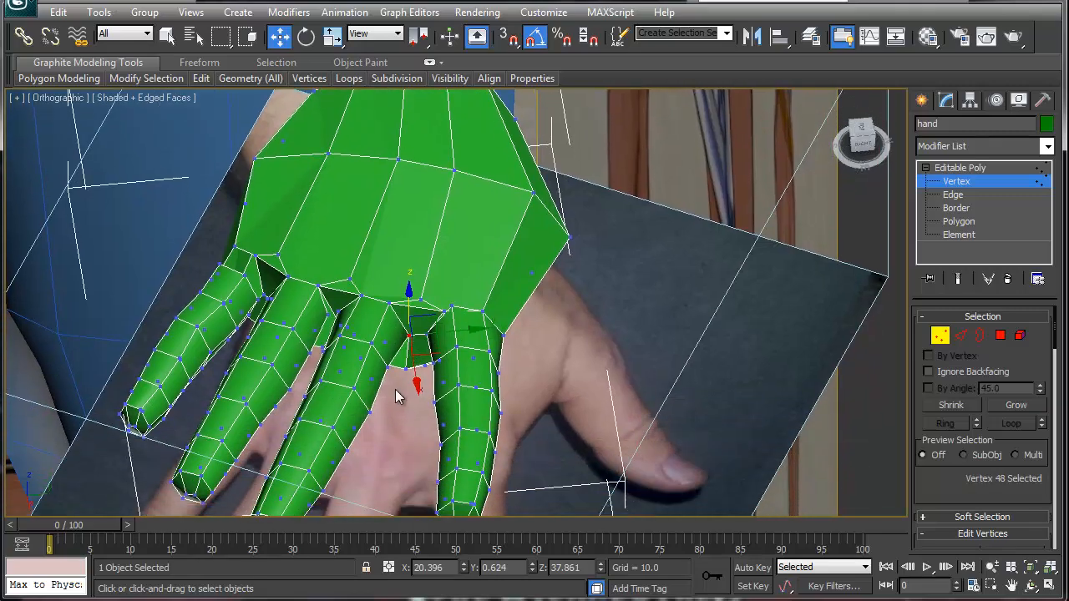
- Move the palm web vertex between the middle and ring fingers toward the ring finger and collapse it with that finger's side vertex
alt+middle_drag(293, 346, 716, 269)
scroll(365, 346, up, 5)
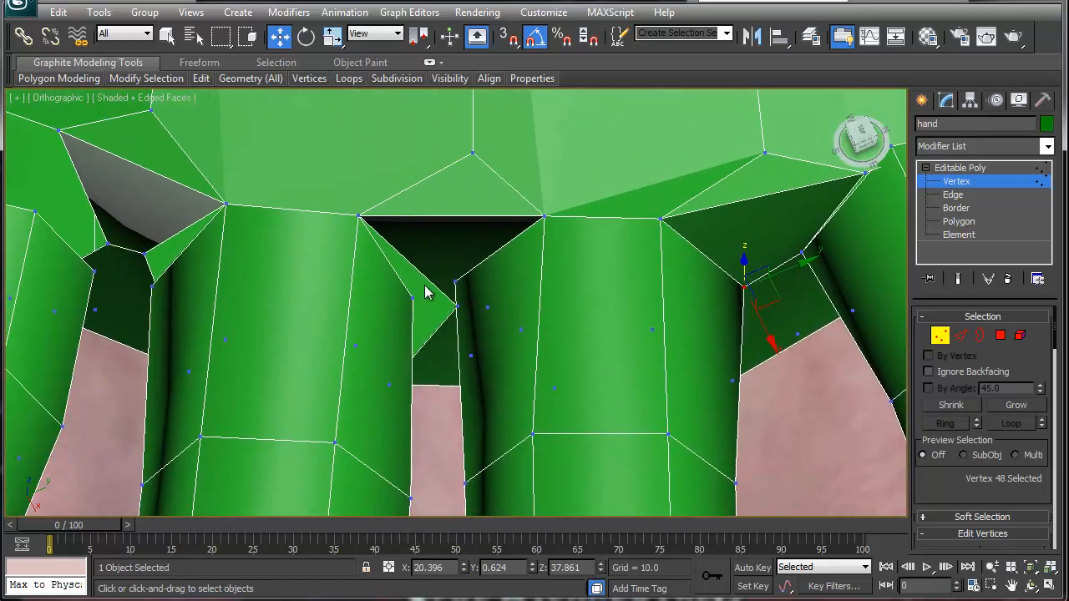
drag(456, 307, 421, 298)
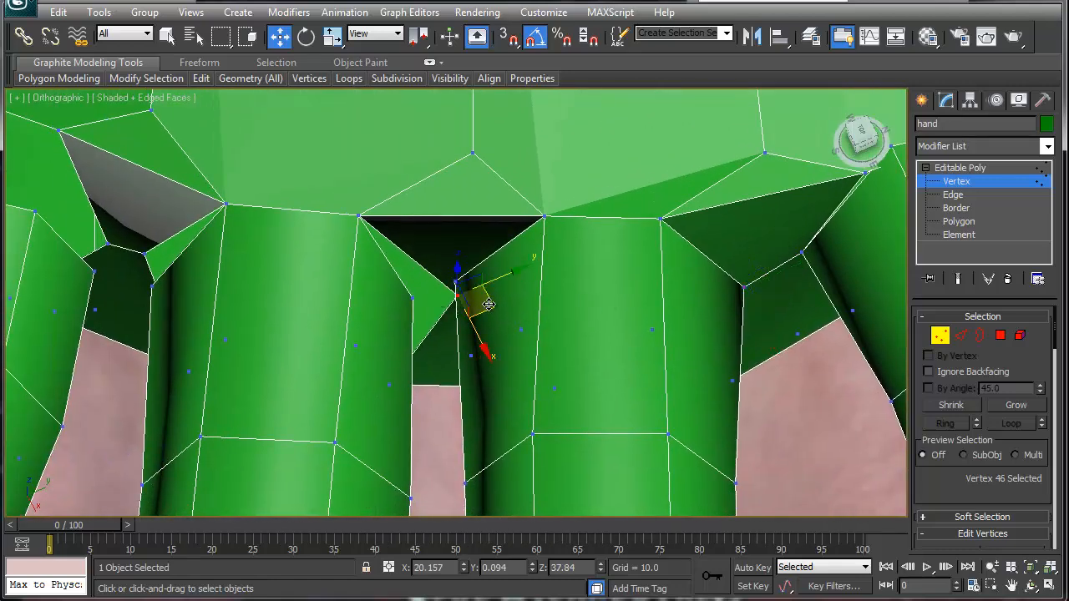
drag(487, 306, 454, 313)
ctrl+click(412, 299)
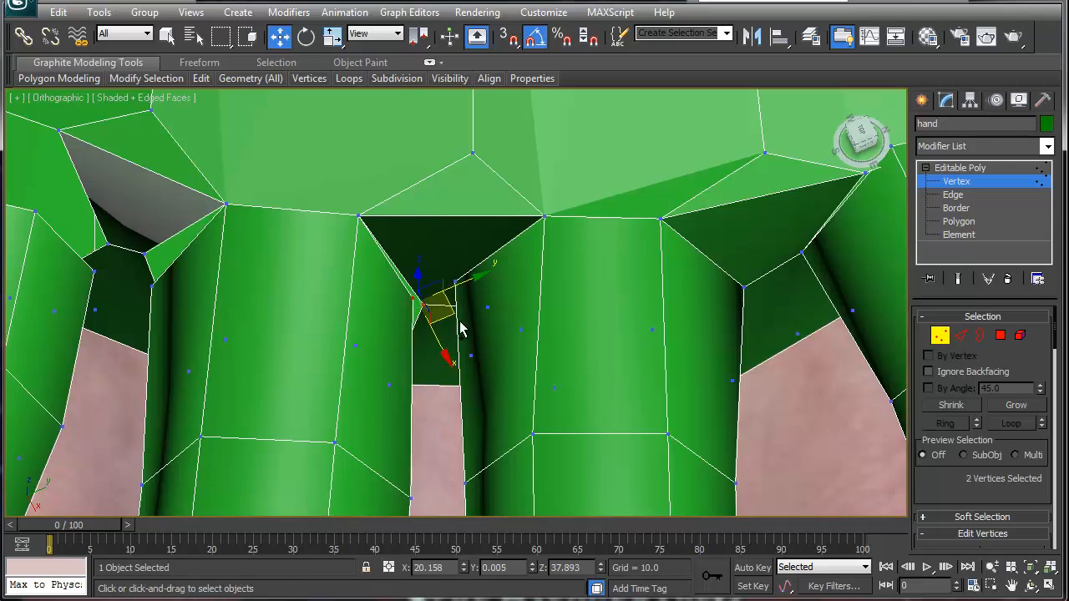
key(ctrl+alt+c)
- Collapse the middle finger's side vertex facing the ring finger with its palm web vertex and shift the merged vertex slightly
click(488, 306)
ctrl+click(455, 280)
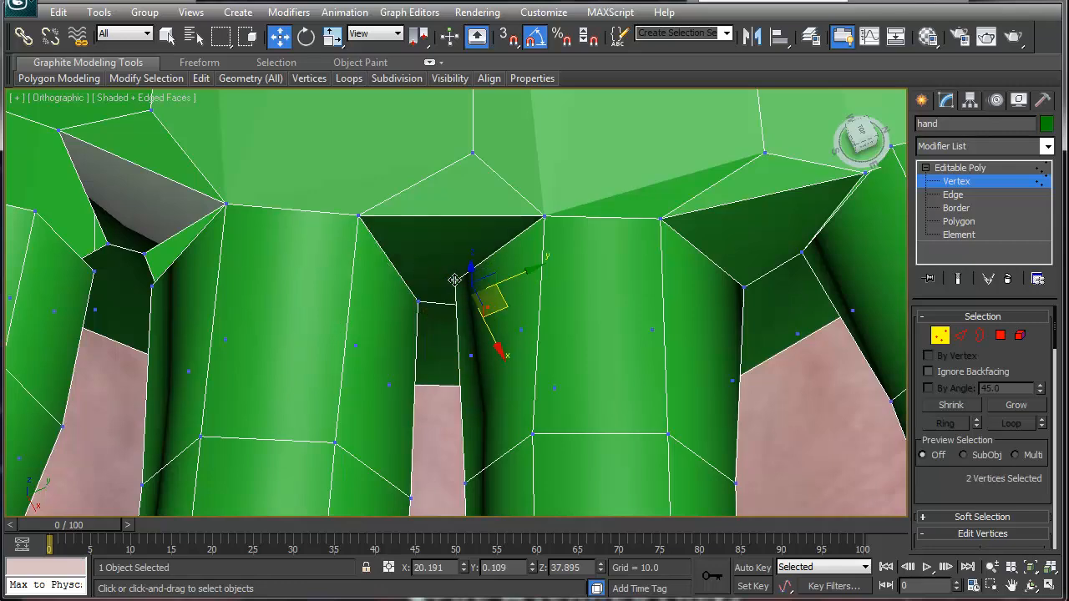
key(ctrl+alt+c)
drag(501, 304, 482, 305)
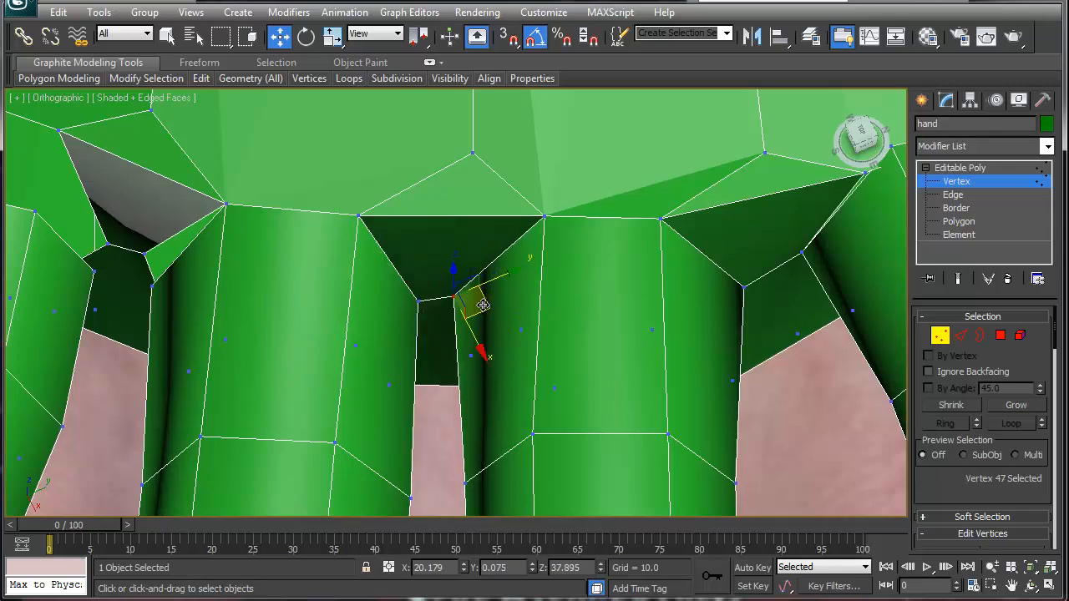
- Collapse the ring finger's side vertex facing the little finger with the adjacent palm web vertex
middle_drag(351, 326, 661, 376)
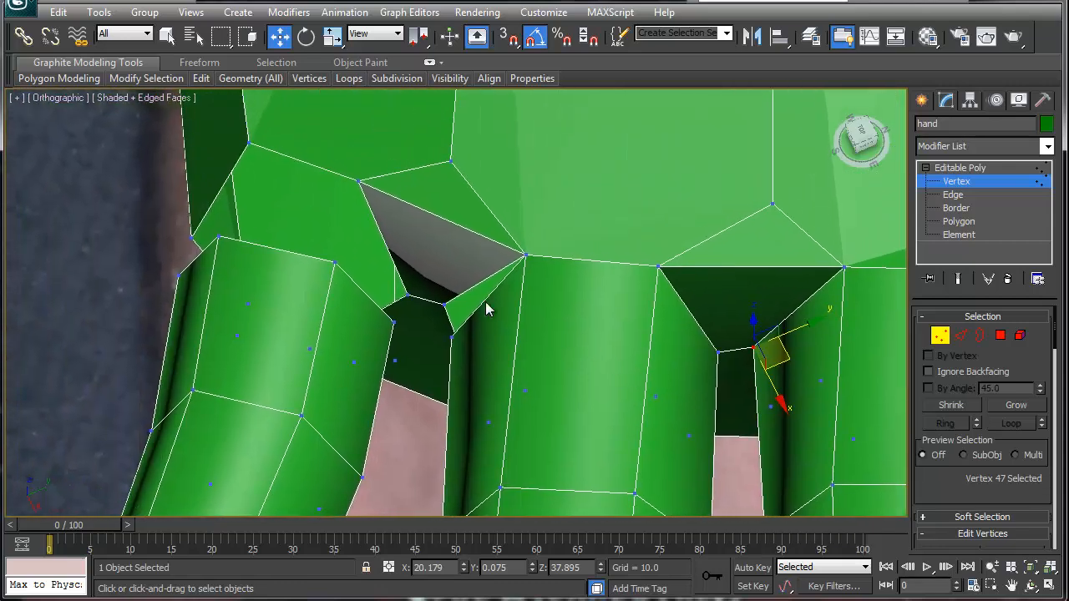
click(451, 332)
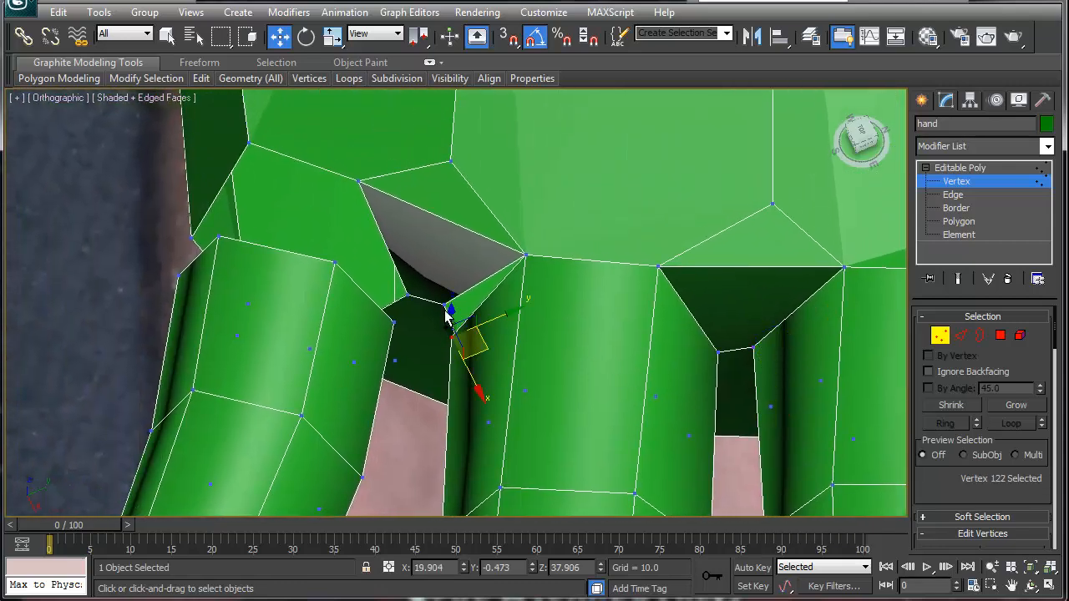
ctrl+click(444, 304)
key(ctrl+alt+c)
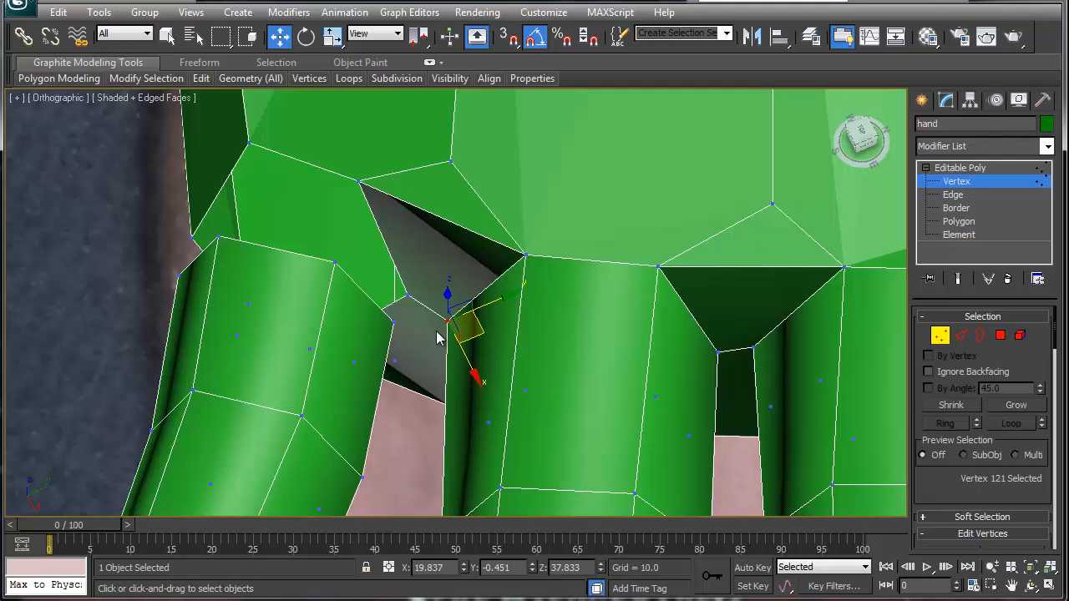
key(ctrl+z)
alt+middle_drag(460, 364, 479, 332)
key(ctrl+alt+c)
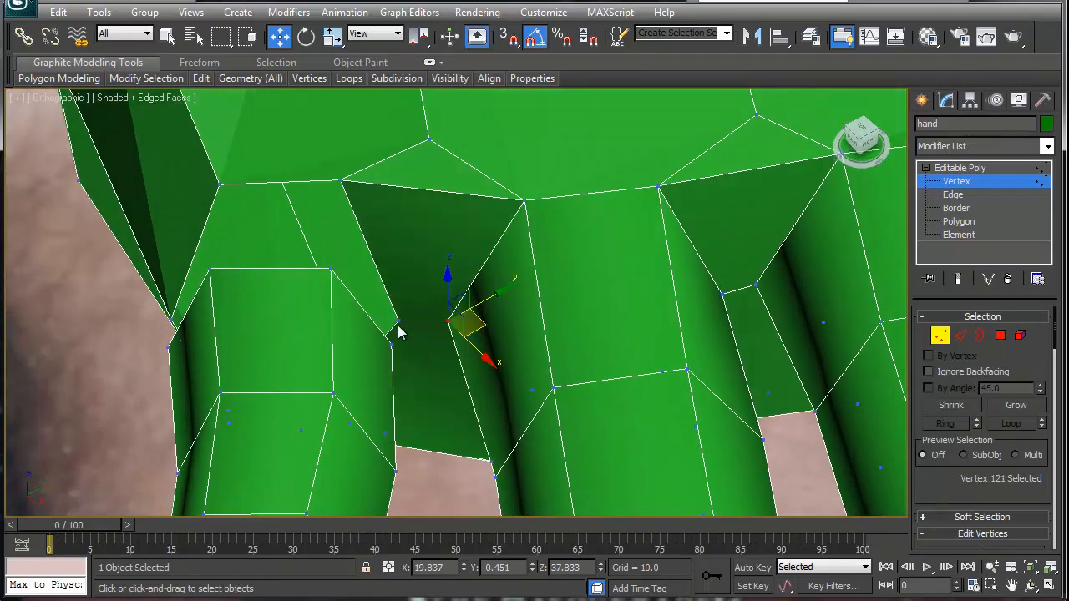
- Collapse the little finger's inner side vertex and two upper knuckle vertices with the matching palm opening vertices
click(398, 322)
ctrl+click(394, 343)
key(ctrl+alt+c)
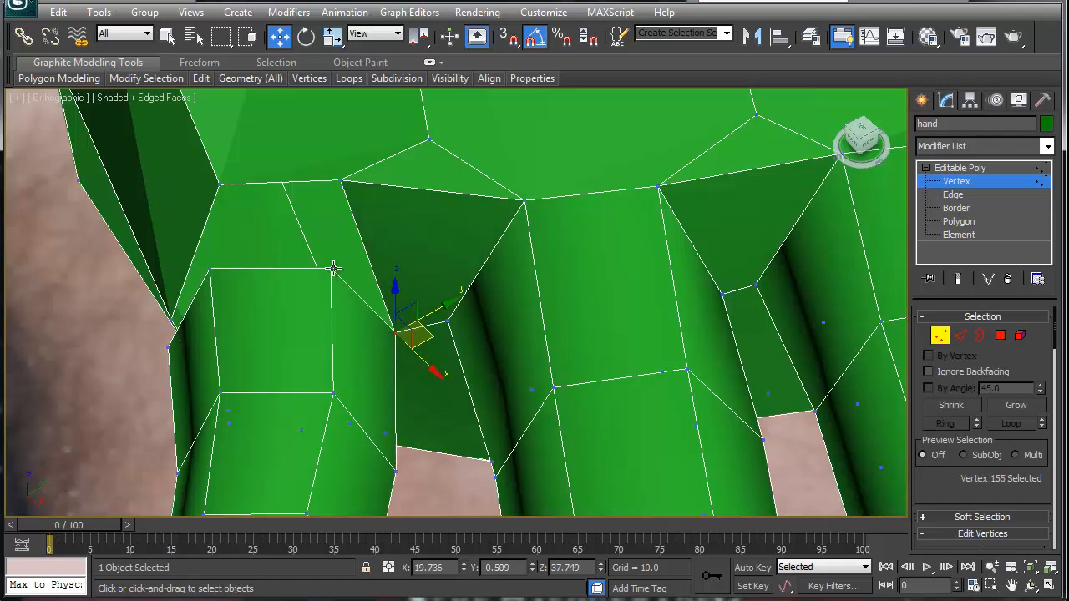
click(332, 268)
ctrl+click(340, 181)
key(ctrl+alt+c)
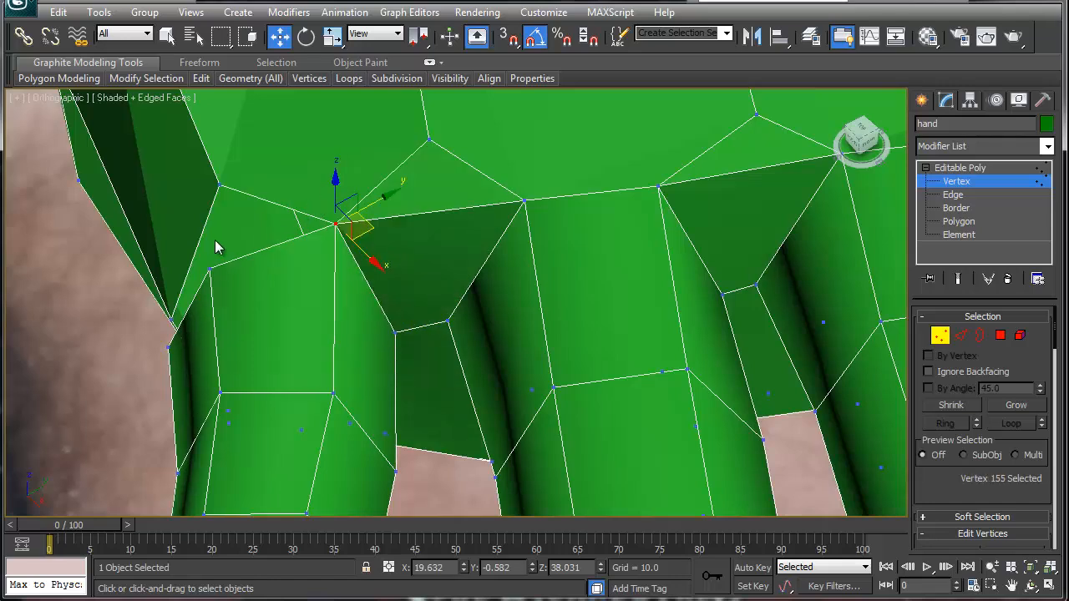
click(209, 269)
ctrl+click(221, 181)
key(ctrl+alt+c)
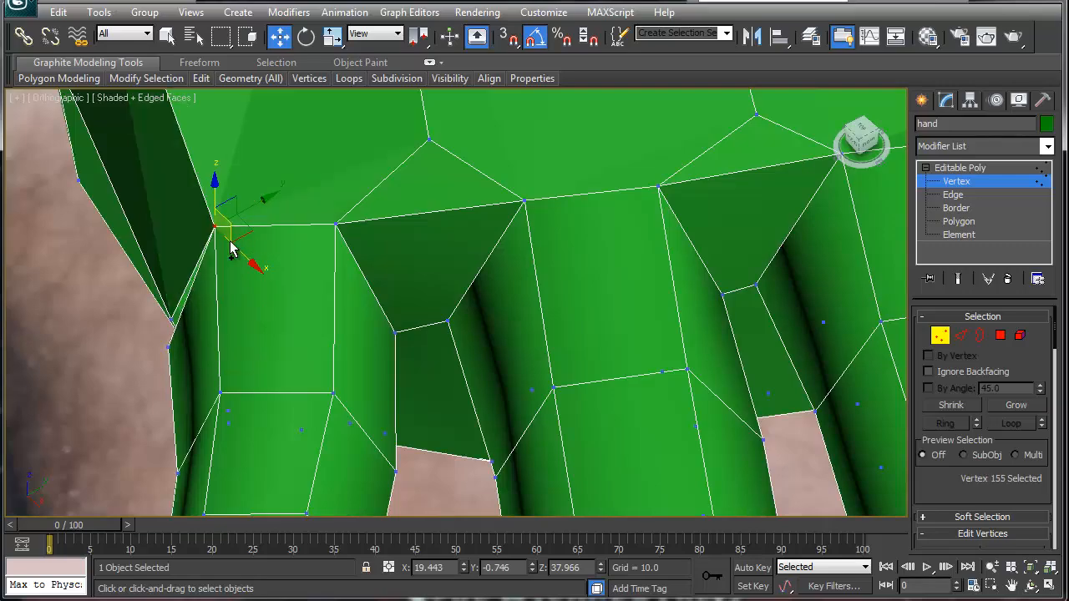
alt+middle_drag(275, 375, 392, 321)
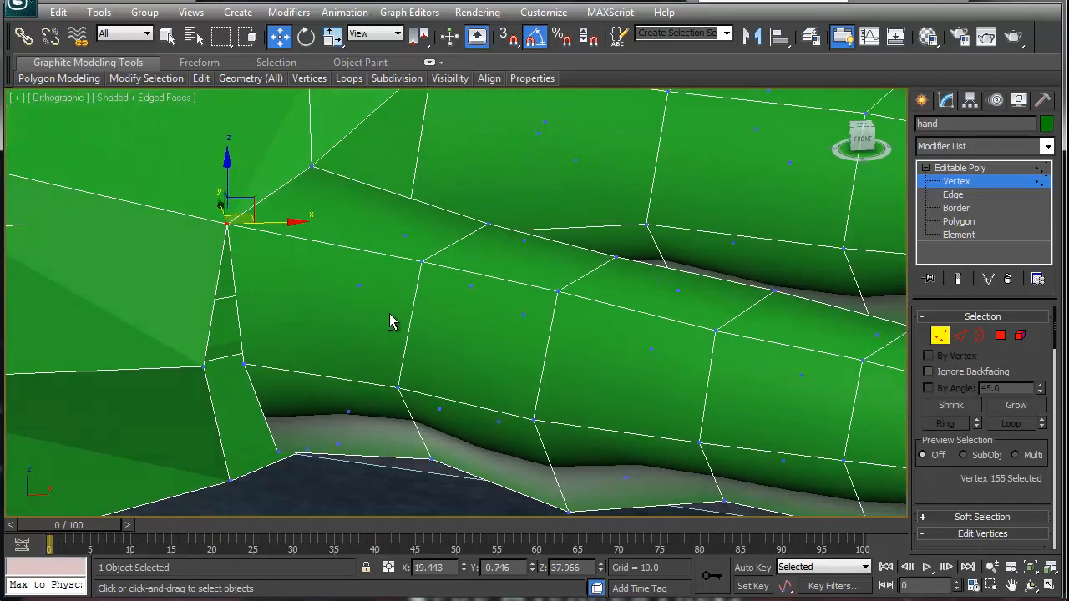
- Collapse the little finger's outer side vertex and its outer underside vertex with the matching vertices of the palm opening
click(243, 363)
ctrl+click(206, 368)
key(ctrl+alt+c)
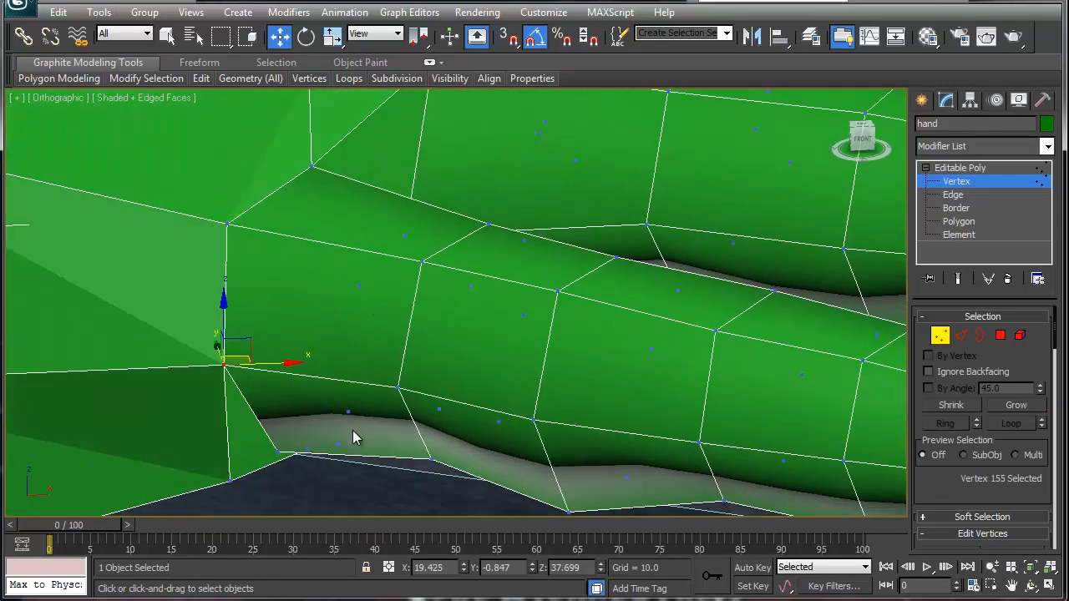
alt+middle_drag(355, 434, 357, 319)
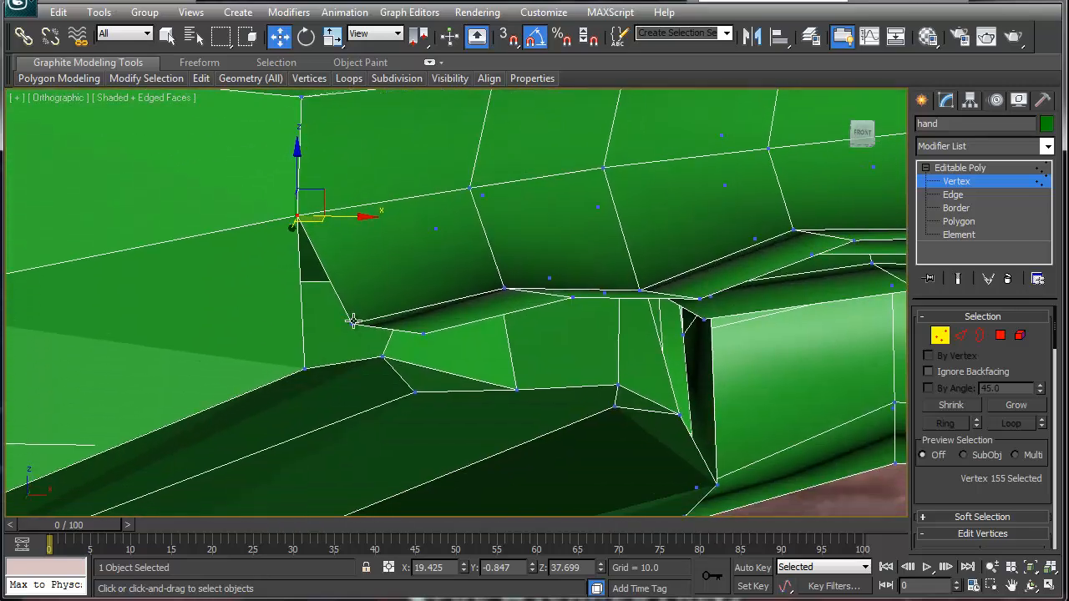
ctrl+click(353, 321)
ctrl+click(302, 368)
key(ctrl+alt+c)
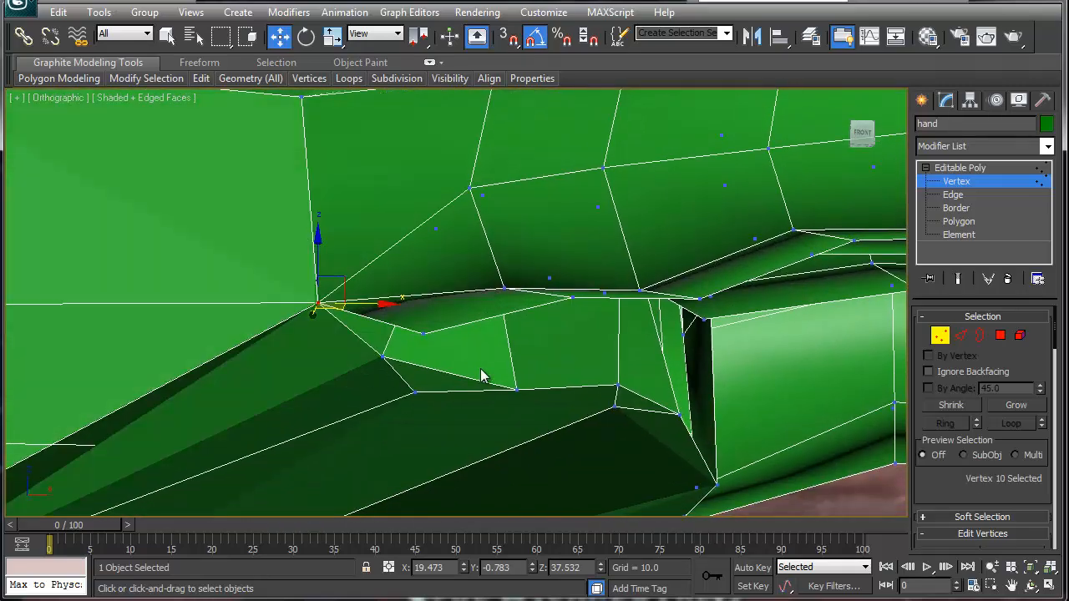
- Collapse the little finger's underside base vertex nearest the ring finger with the adjacent palm opening vertex
alt+middle_drag(482, 375, 424, 334)
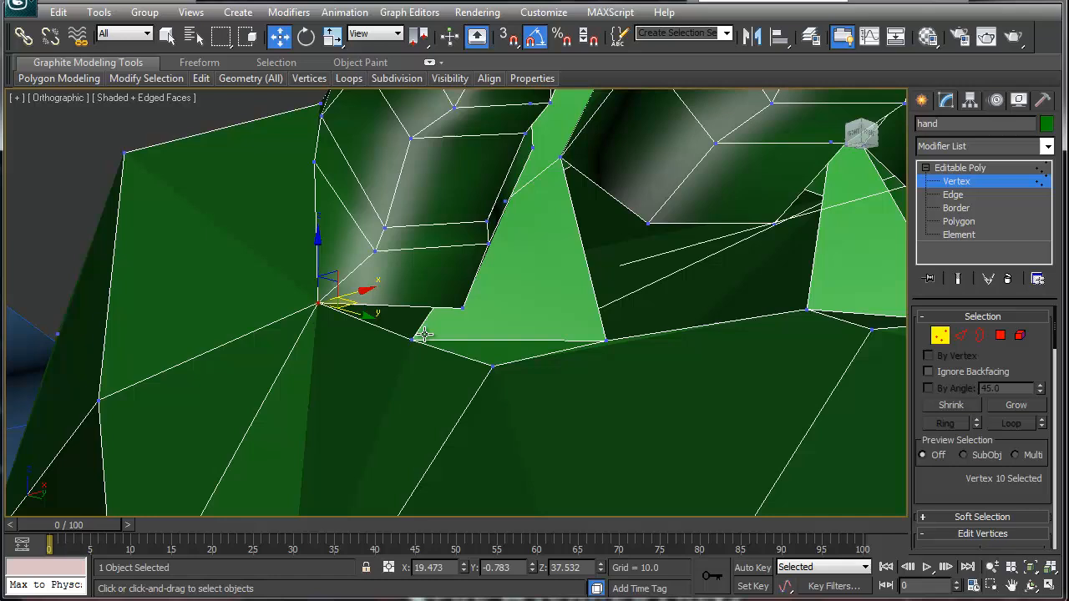
click(464, 308)
ctrl+click(413, 340)
key(ctrl+alt+c)
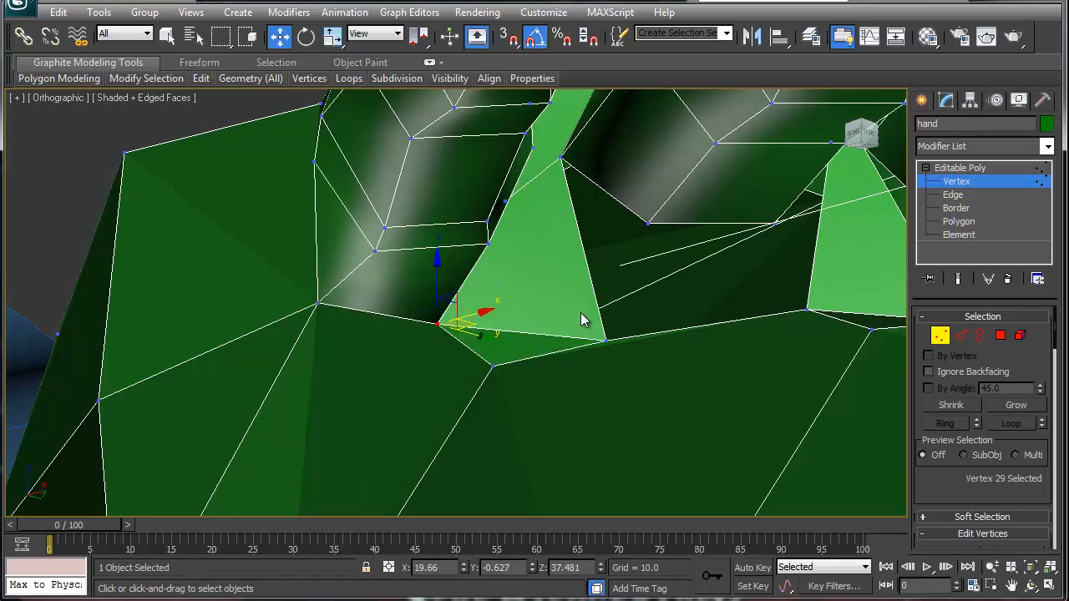
- Collapse the ring finger's two underside base vertices with the matching vertices along the palm opening
middle_drag(583, 319, 431, 341)
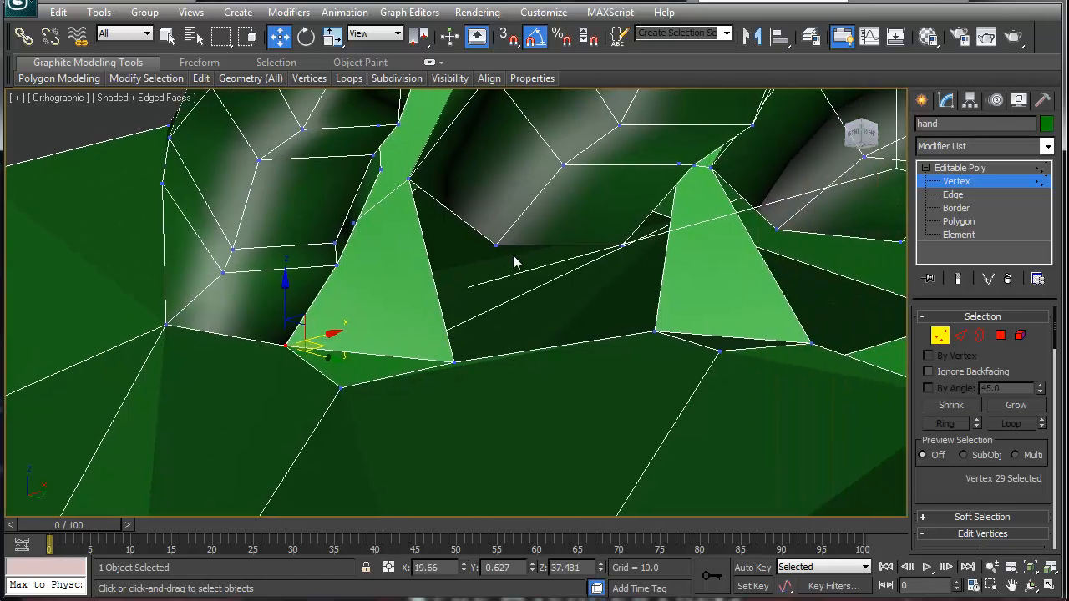
click(452, 362)
drag(452, 362, 530, 281)
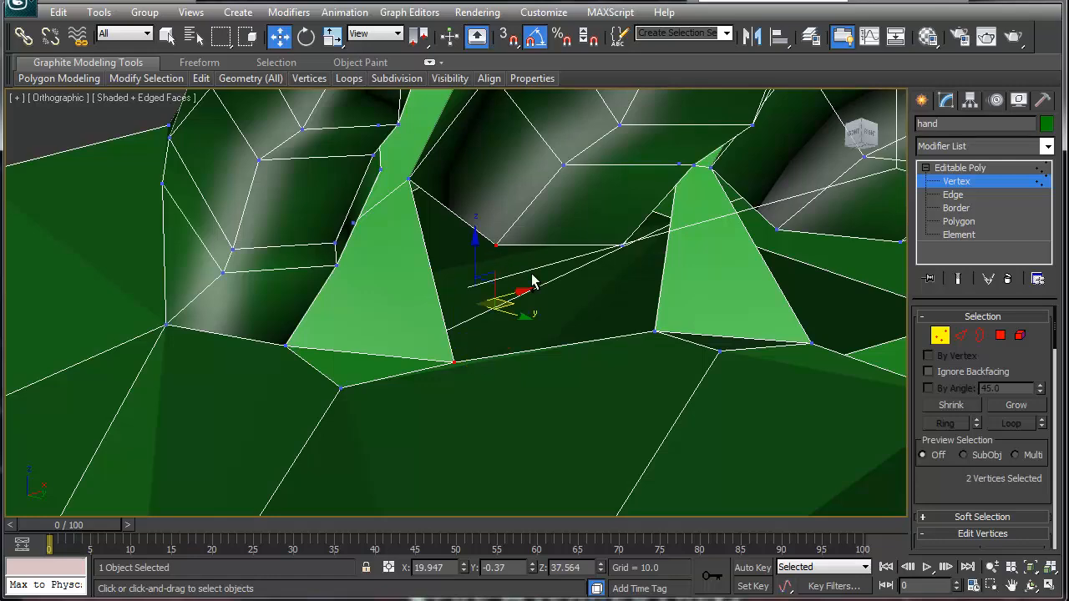
click(622, 244)
ctrl+click(655, 331)
key(ctrl+alt+c)
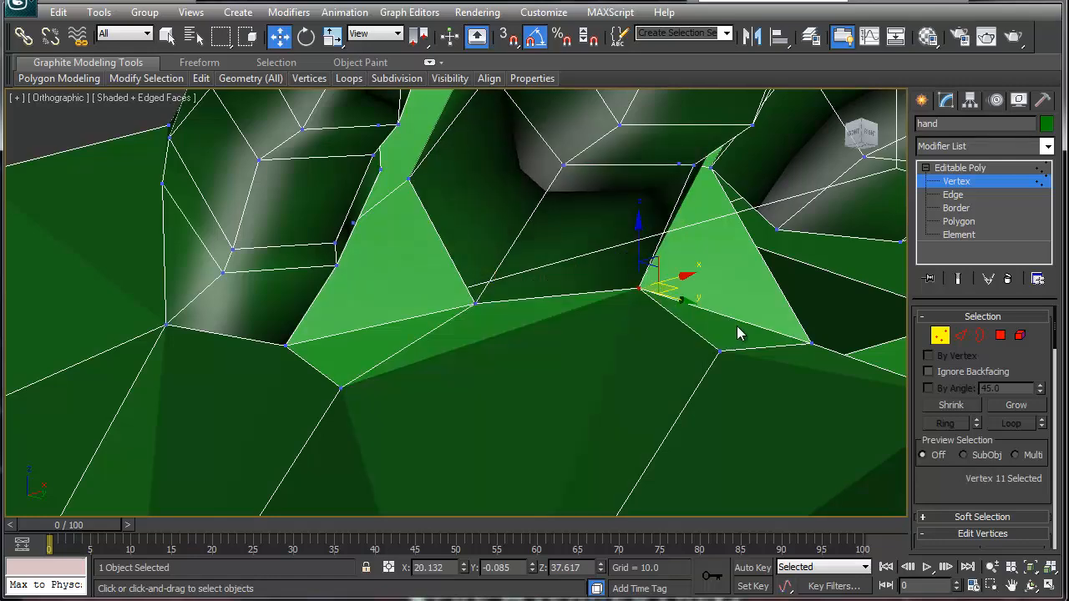
- Collapse the middle finger's two underside base vertices with the matching palm opening vertices
alt+middle_drag(738, 334, 363, 311)
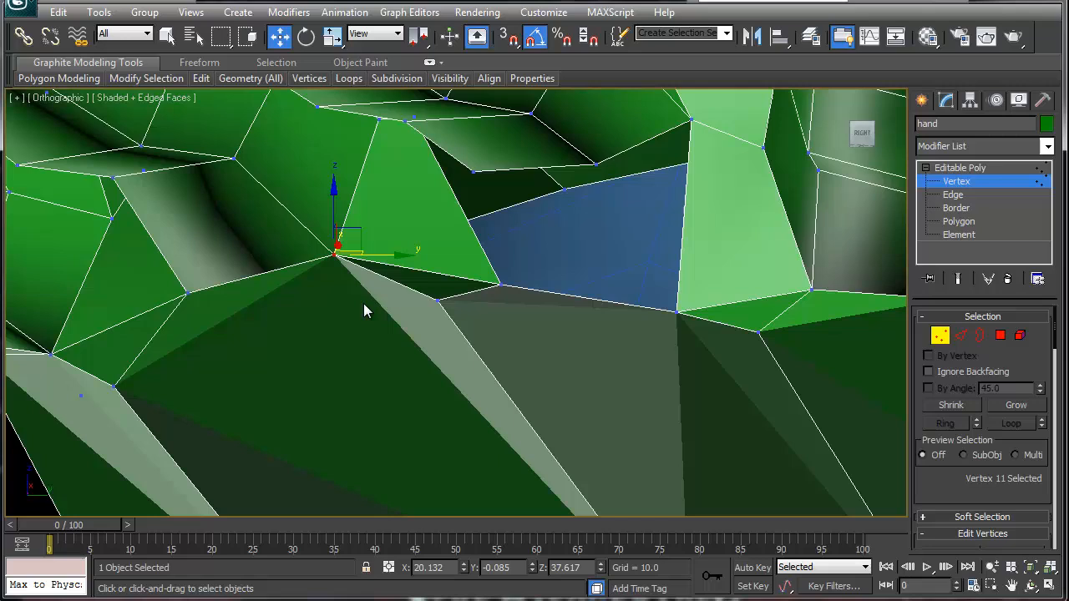
click(474, 171)
ctrl+click(499, 286)
key(ctrl+alt+c)
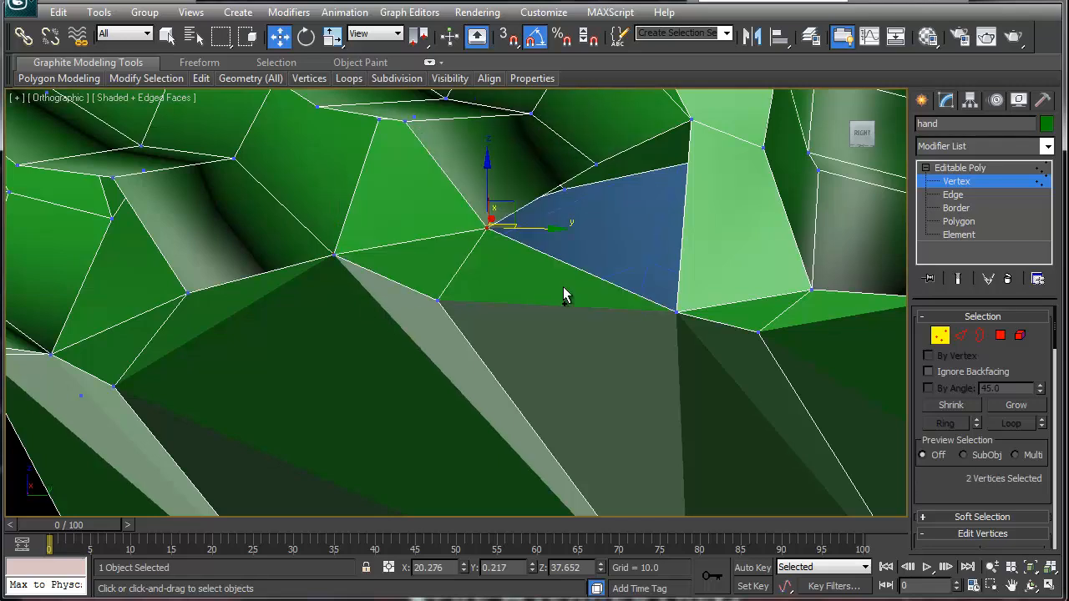
click(595, 159)
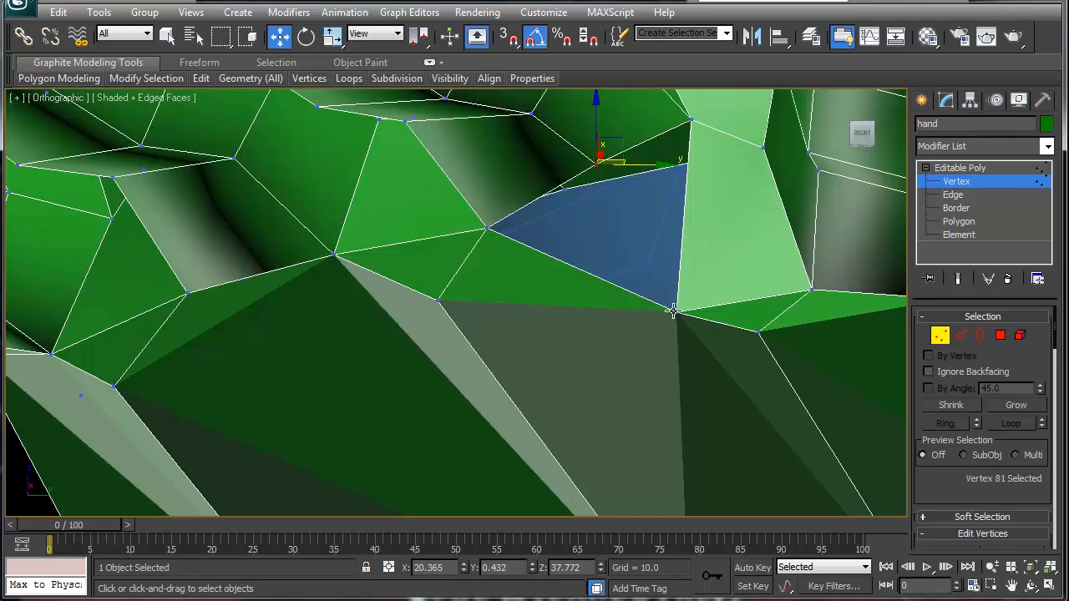
ctrl+click(673, 311)
key(ctrl+alt+c)
middle_drag(696, 277, 496, 259)
scroll(496, 259, down, 3)
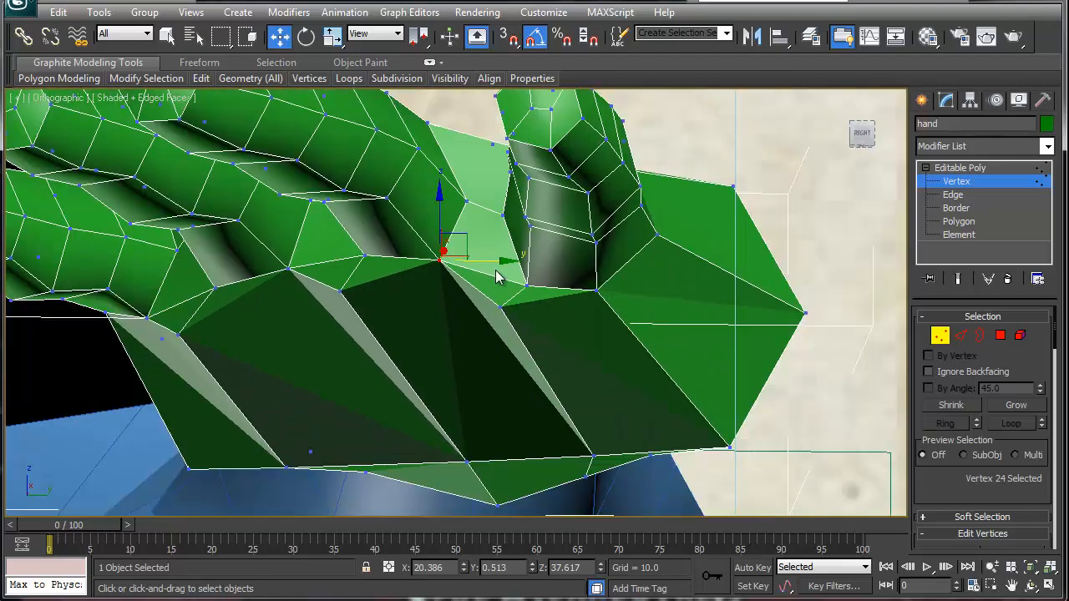
- Raise the three palm-side web vertices between the four fingers by about 0.1 units and shift them back toward the wrist
alt+middle_drag(511, 309, 435, 302)
click(501, 298)
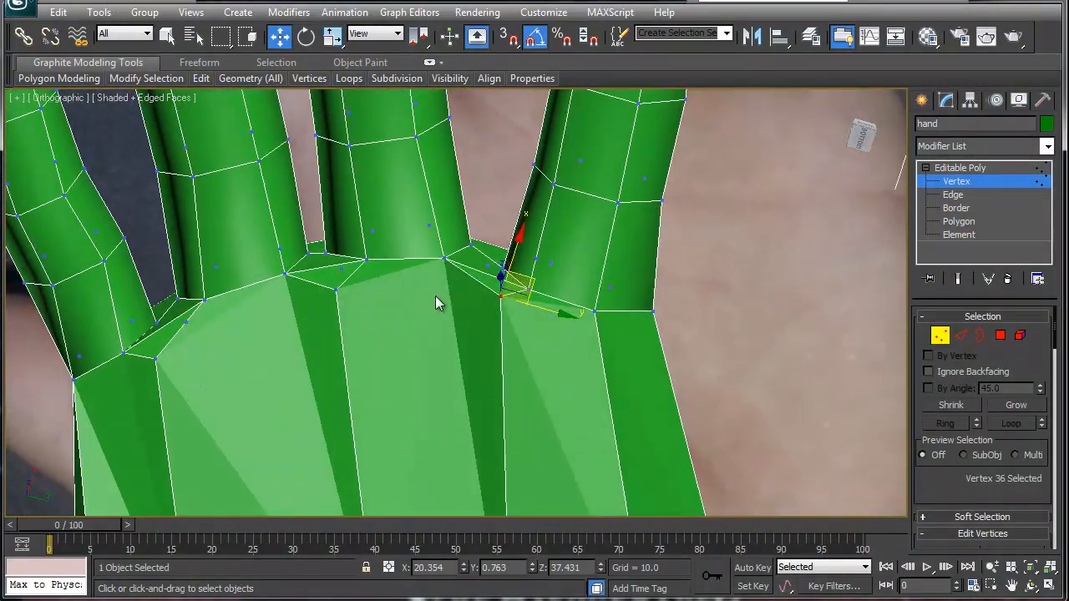
ctrl+click(333, 291)
ctrl+click(153, 359)
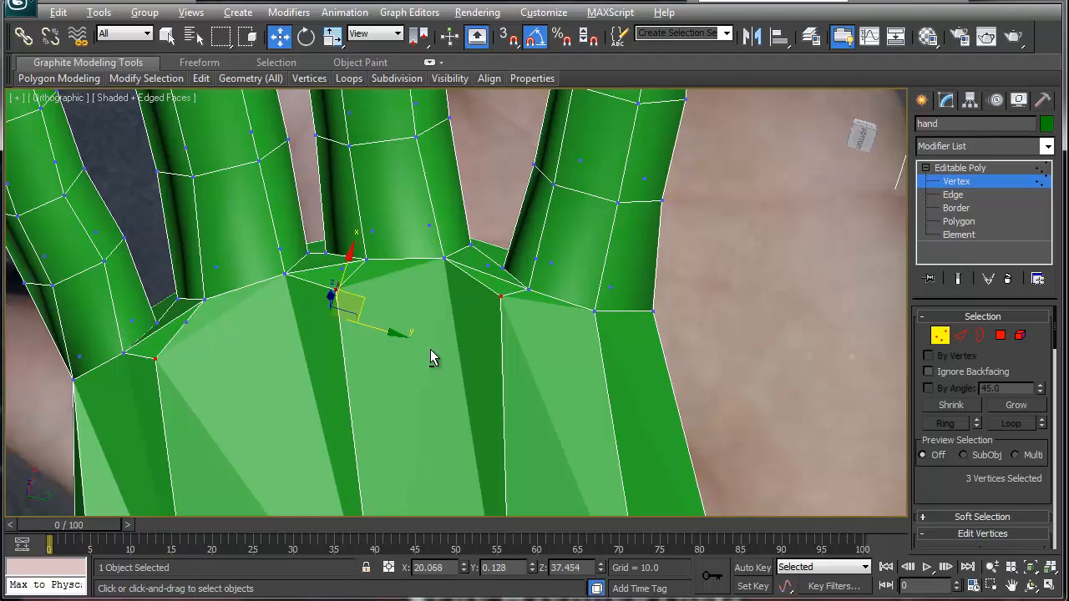
alt+middle_drag(430, 357, 409, 484)
drag(331, 264, 330, 241)
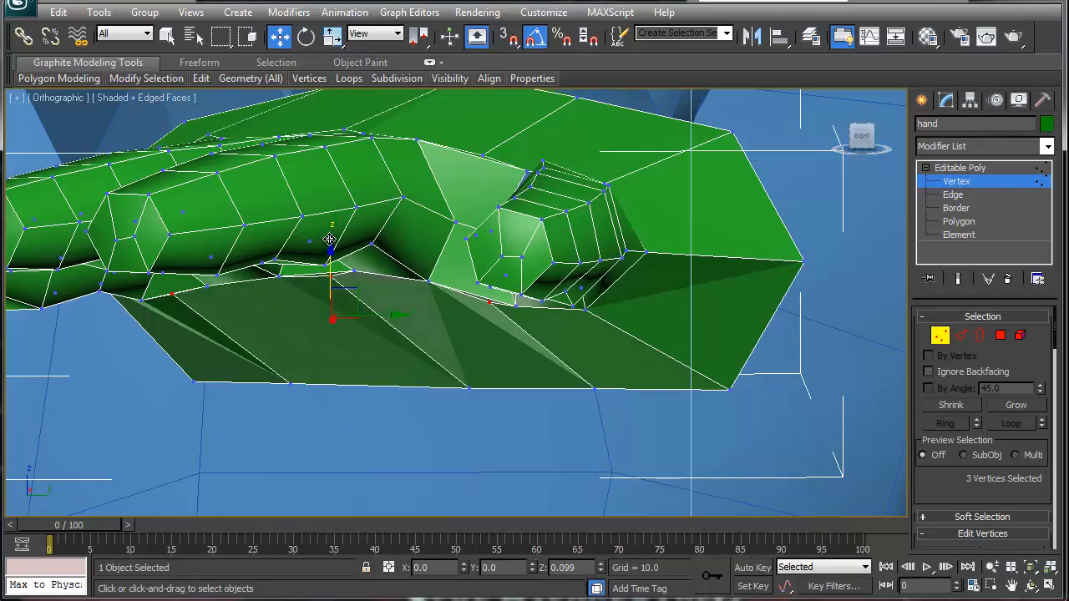
alt+middle_drag(394, 360, 355, 288)
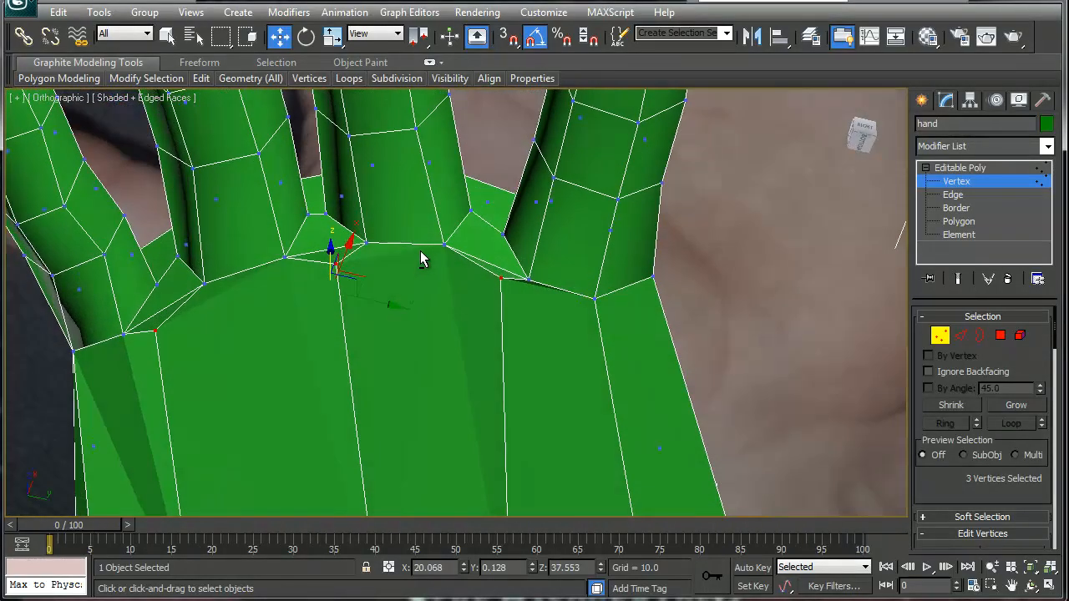
drag(364, 280, 371, 315)
- Collapse the index finger's upper knuckle vertex nearest the middle finger with the adjacent vertex on the back of the hand
mouse_move(526, 326)
alt+middle_down()
mouse_move(546, 342)
mouse_move(529, 453)
mouse_move(559, 322)
mouse_move(542, 320)
alt+middle_up()
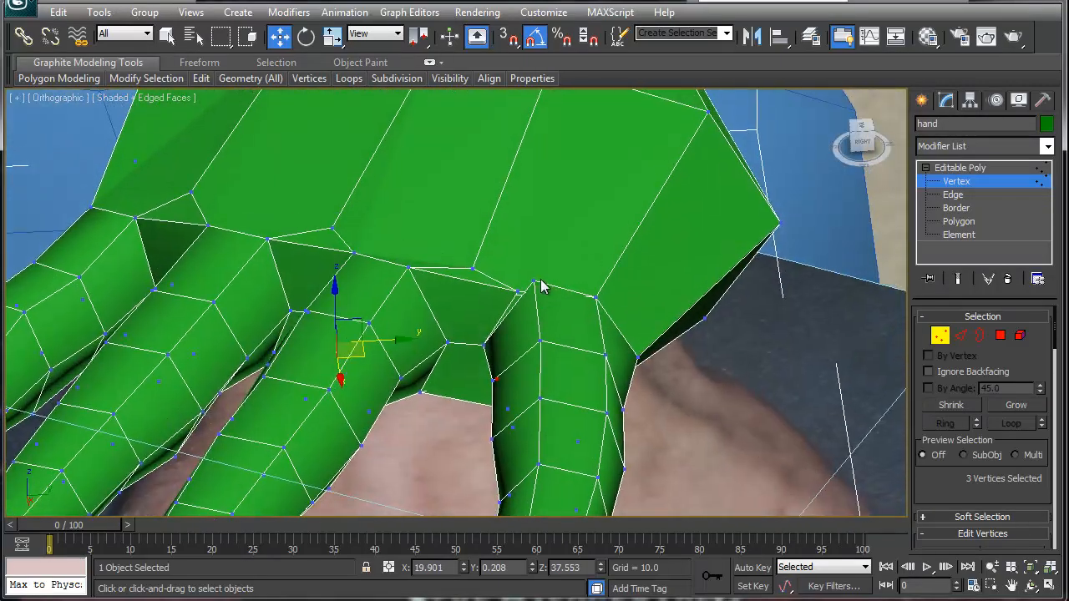
click(539, 288)
ctrl+click(520, 292)
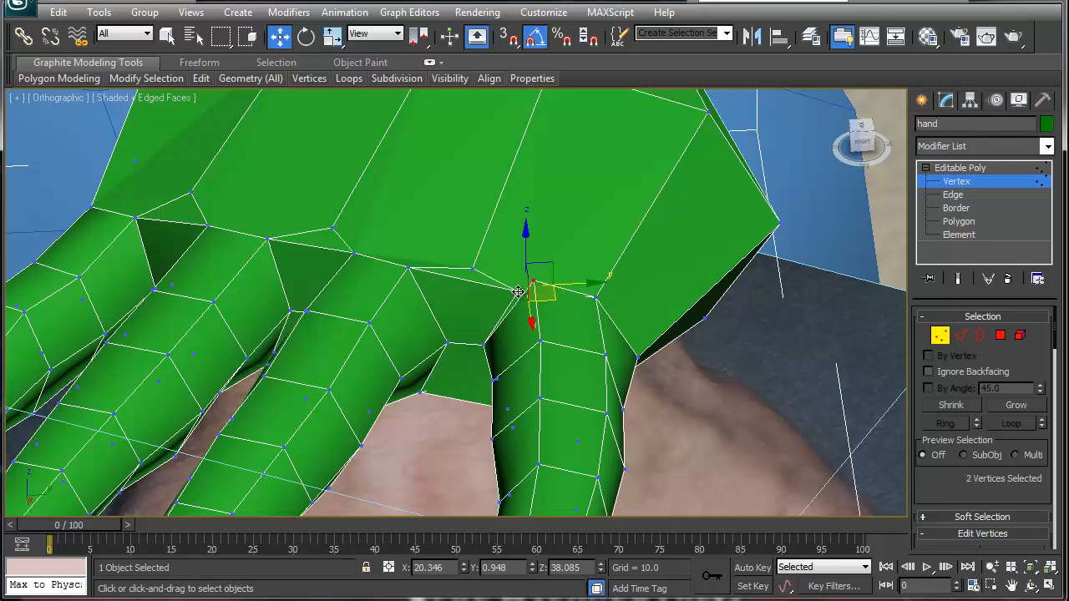
key(ctrl+alt+c)
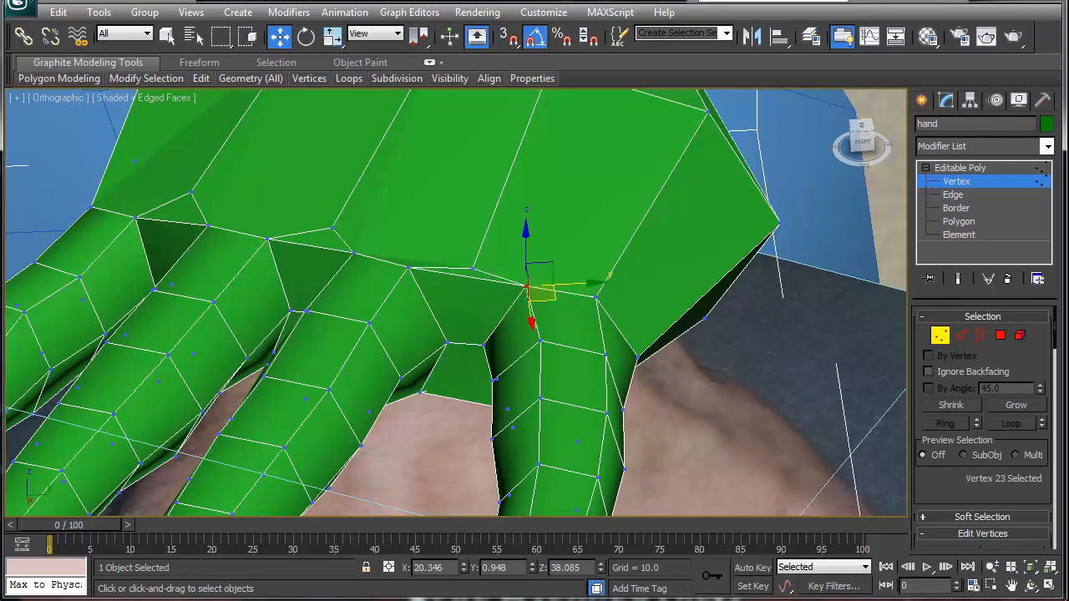